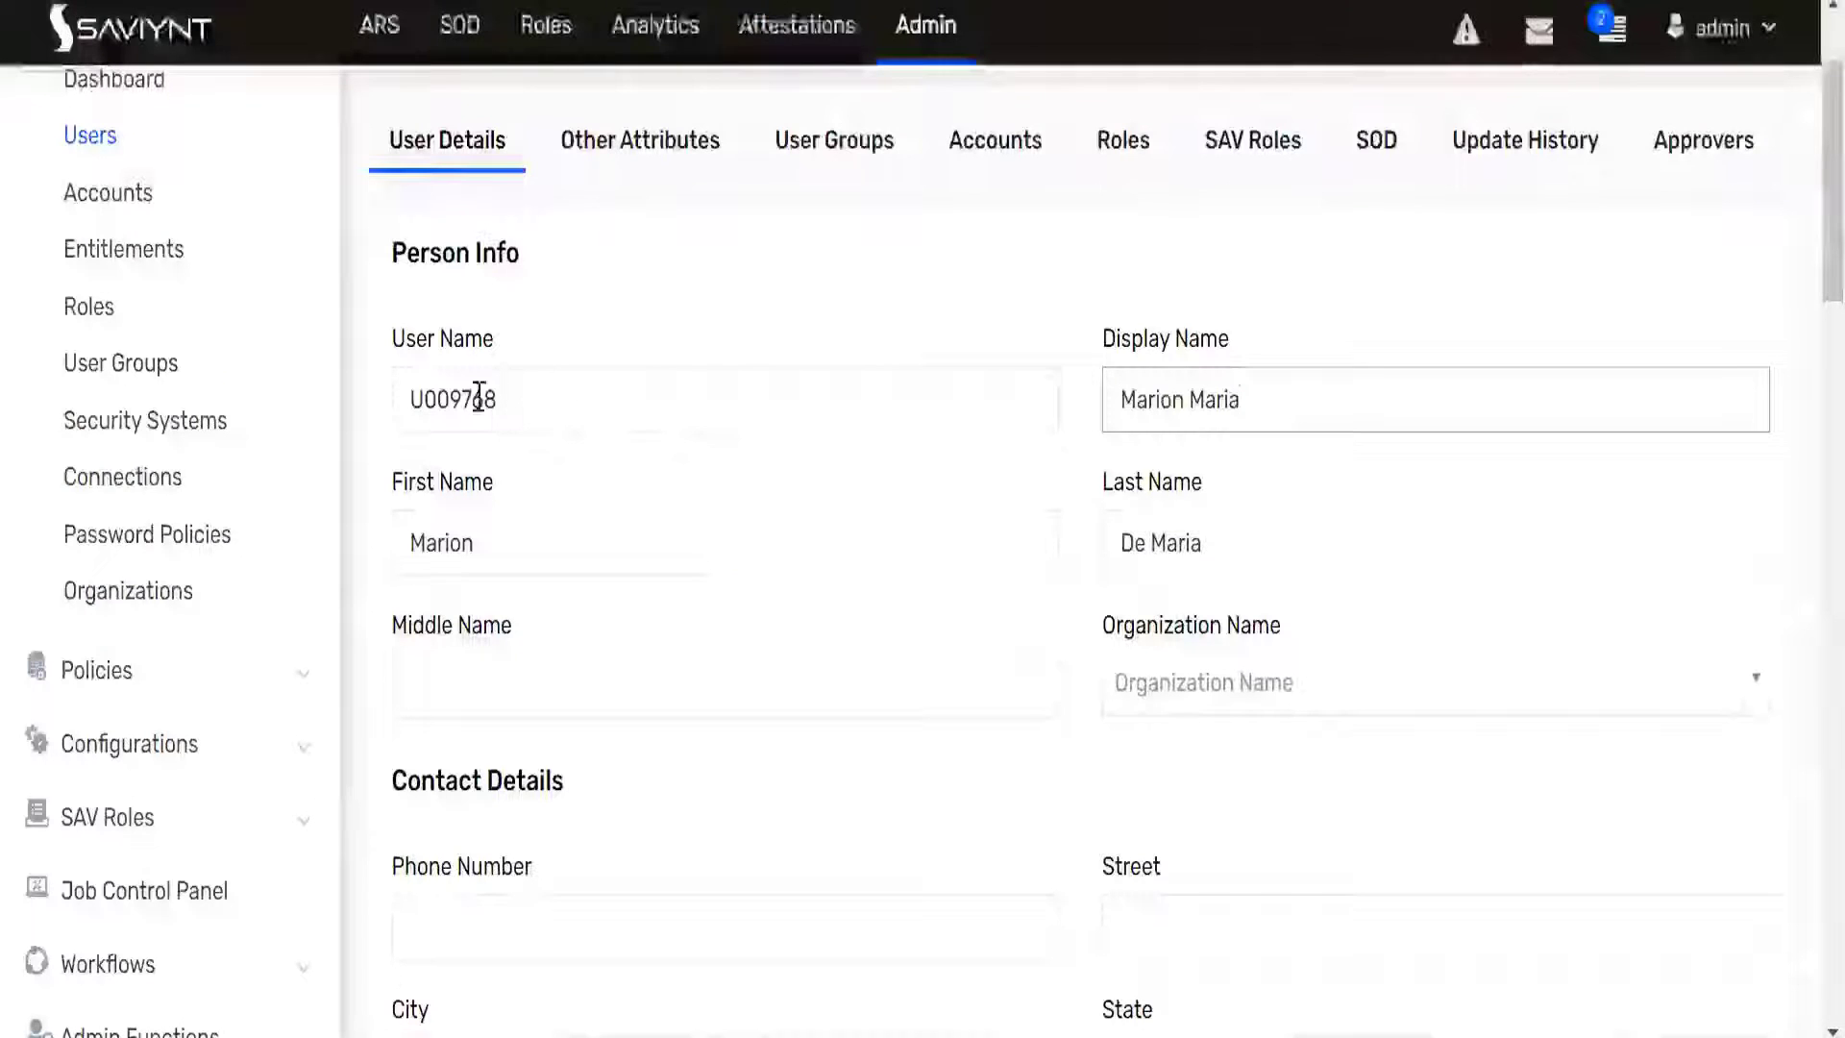
- Compare the user's User Name with the username attribute mapped in the createAccountJSON of AD JSON.txt, and review the profile's contact and other details
click(470, 384)
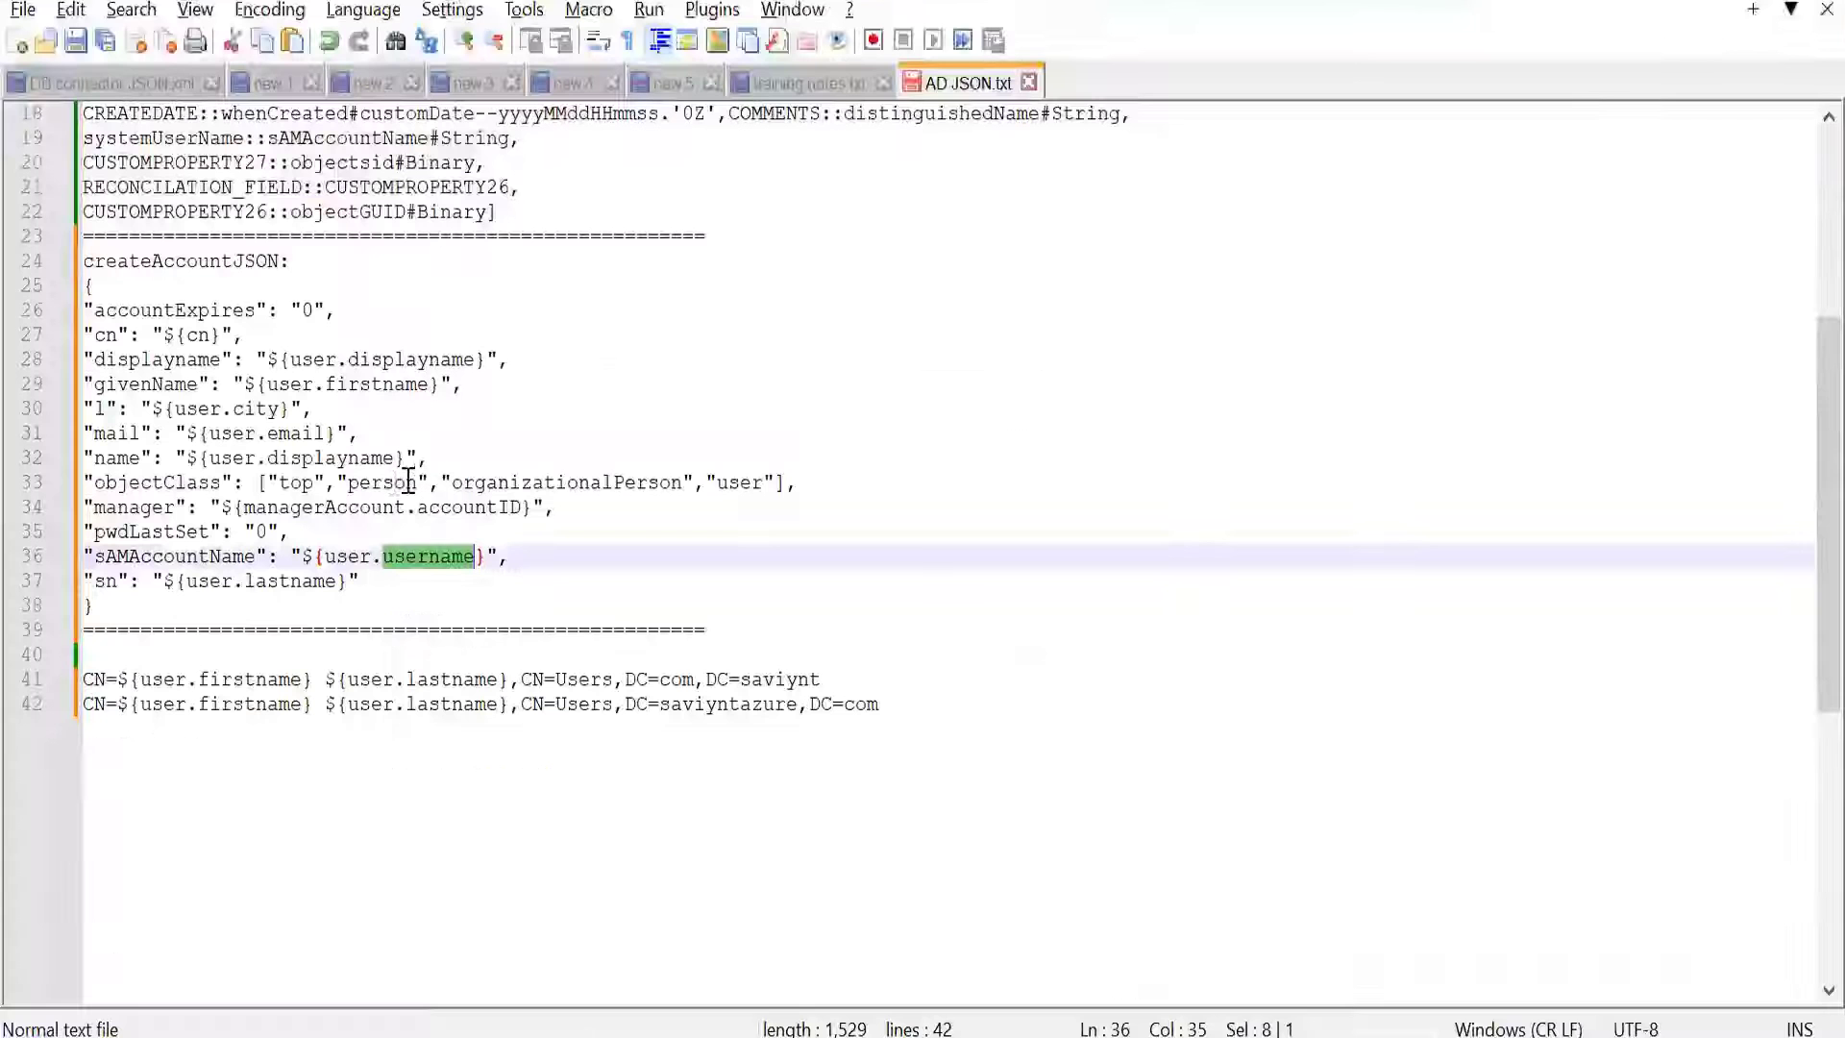
double_click(471, 508)
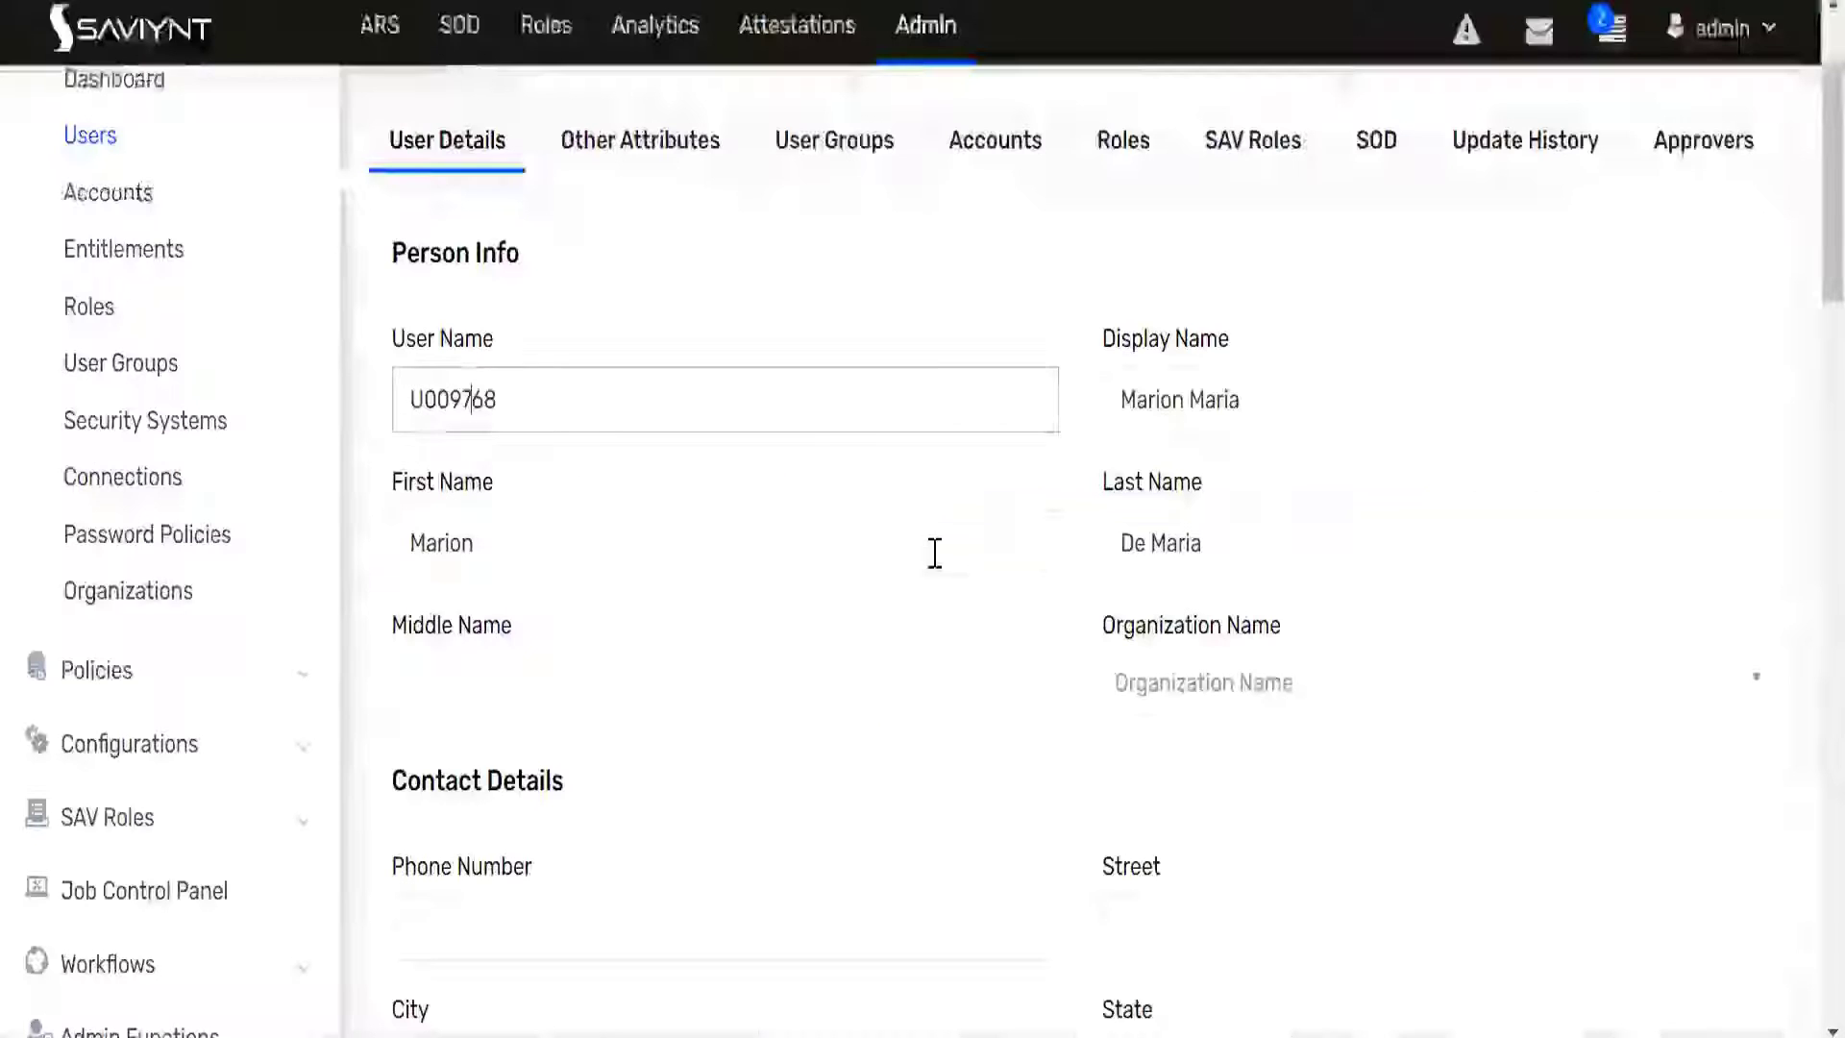
scroll(935, 552, down, 10)
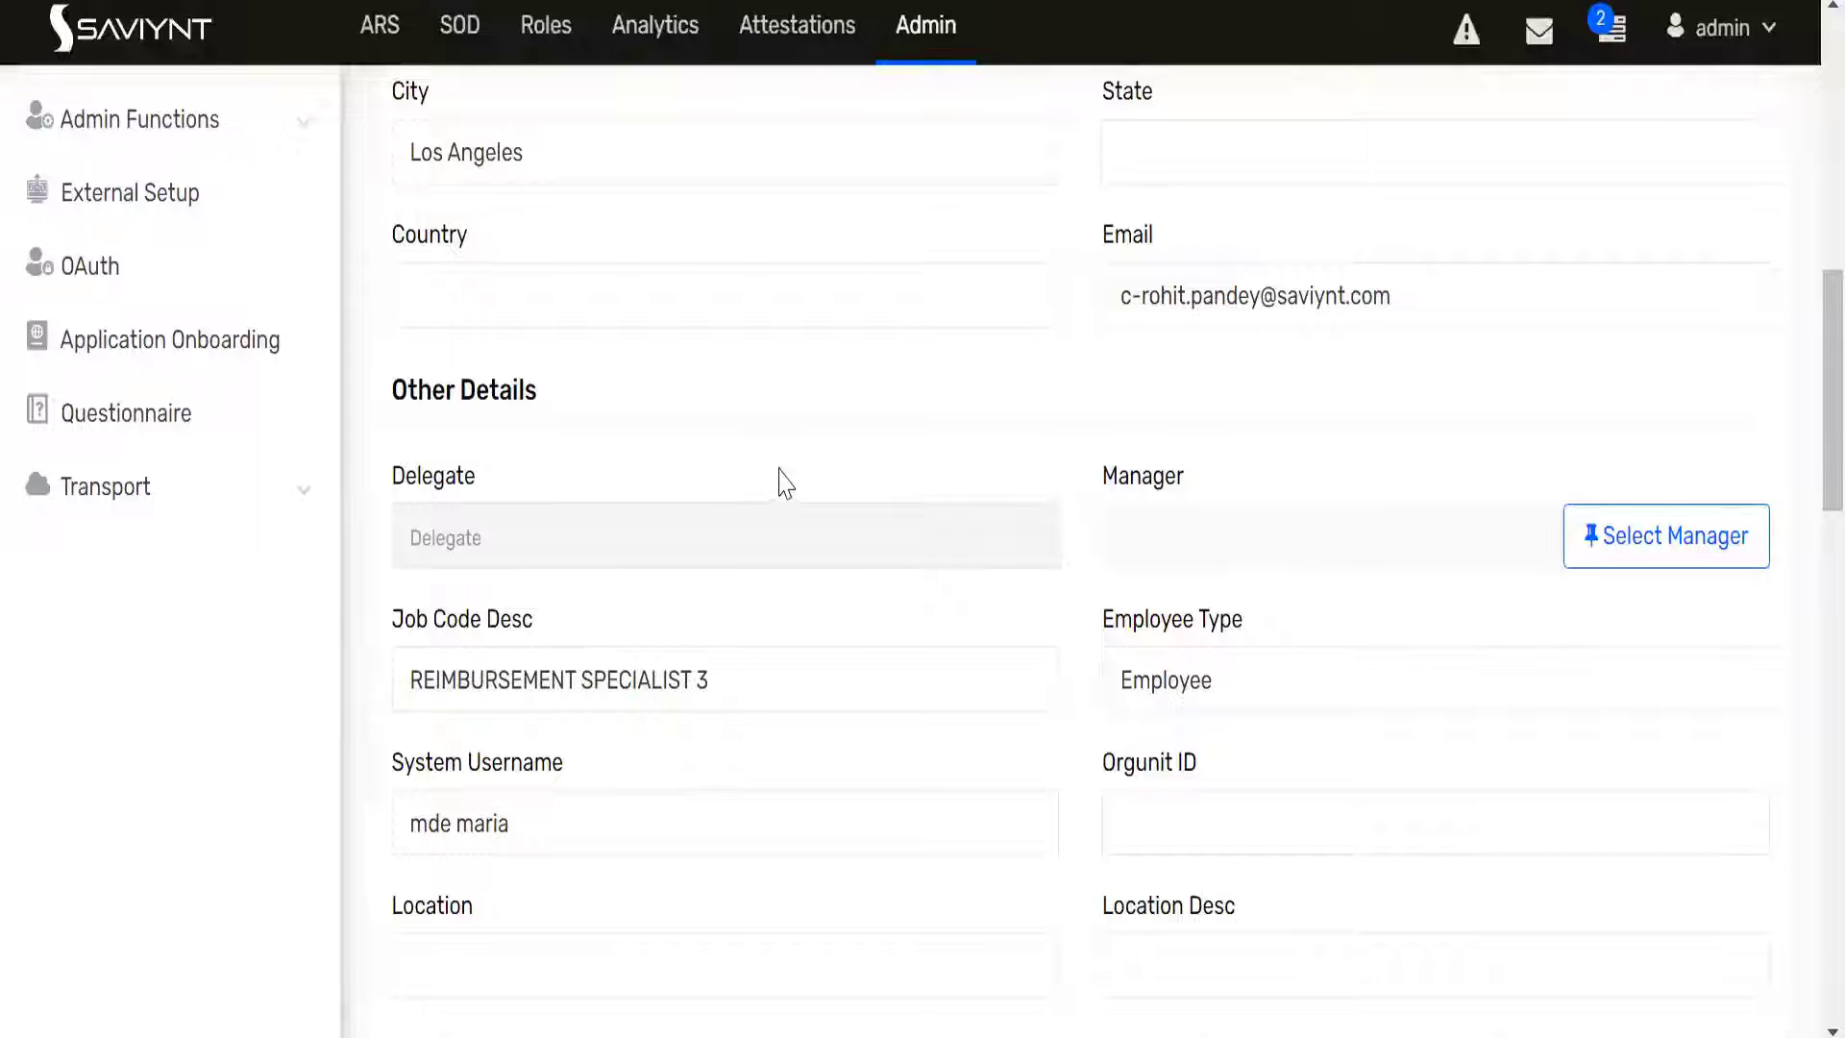
scroll(780, 480, up, 10)
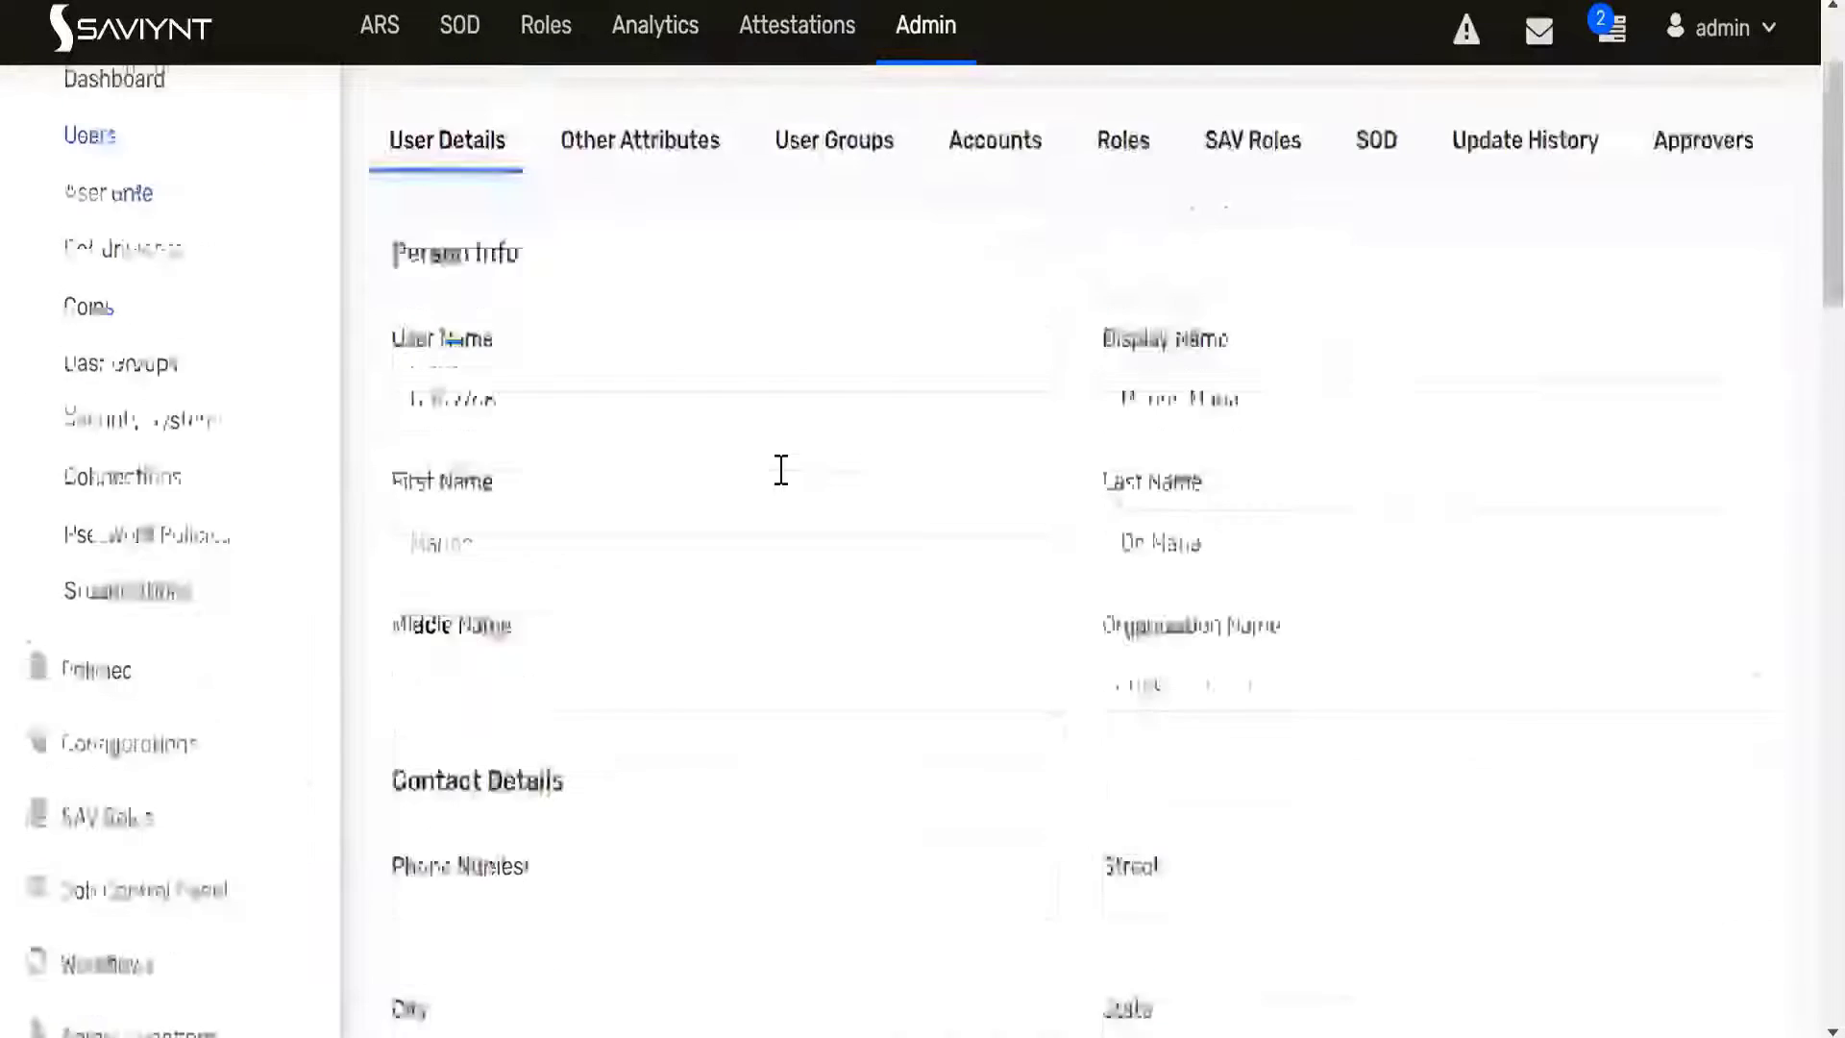
scroll(780, 471, up, 2)
- Update the user record from its User Details and check the Display Name field
click(1249, 583)
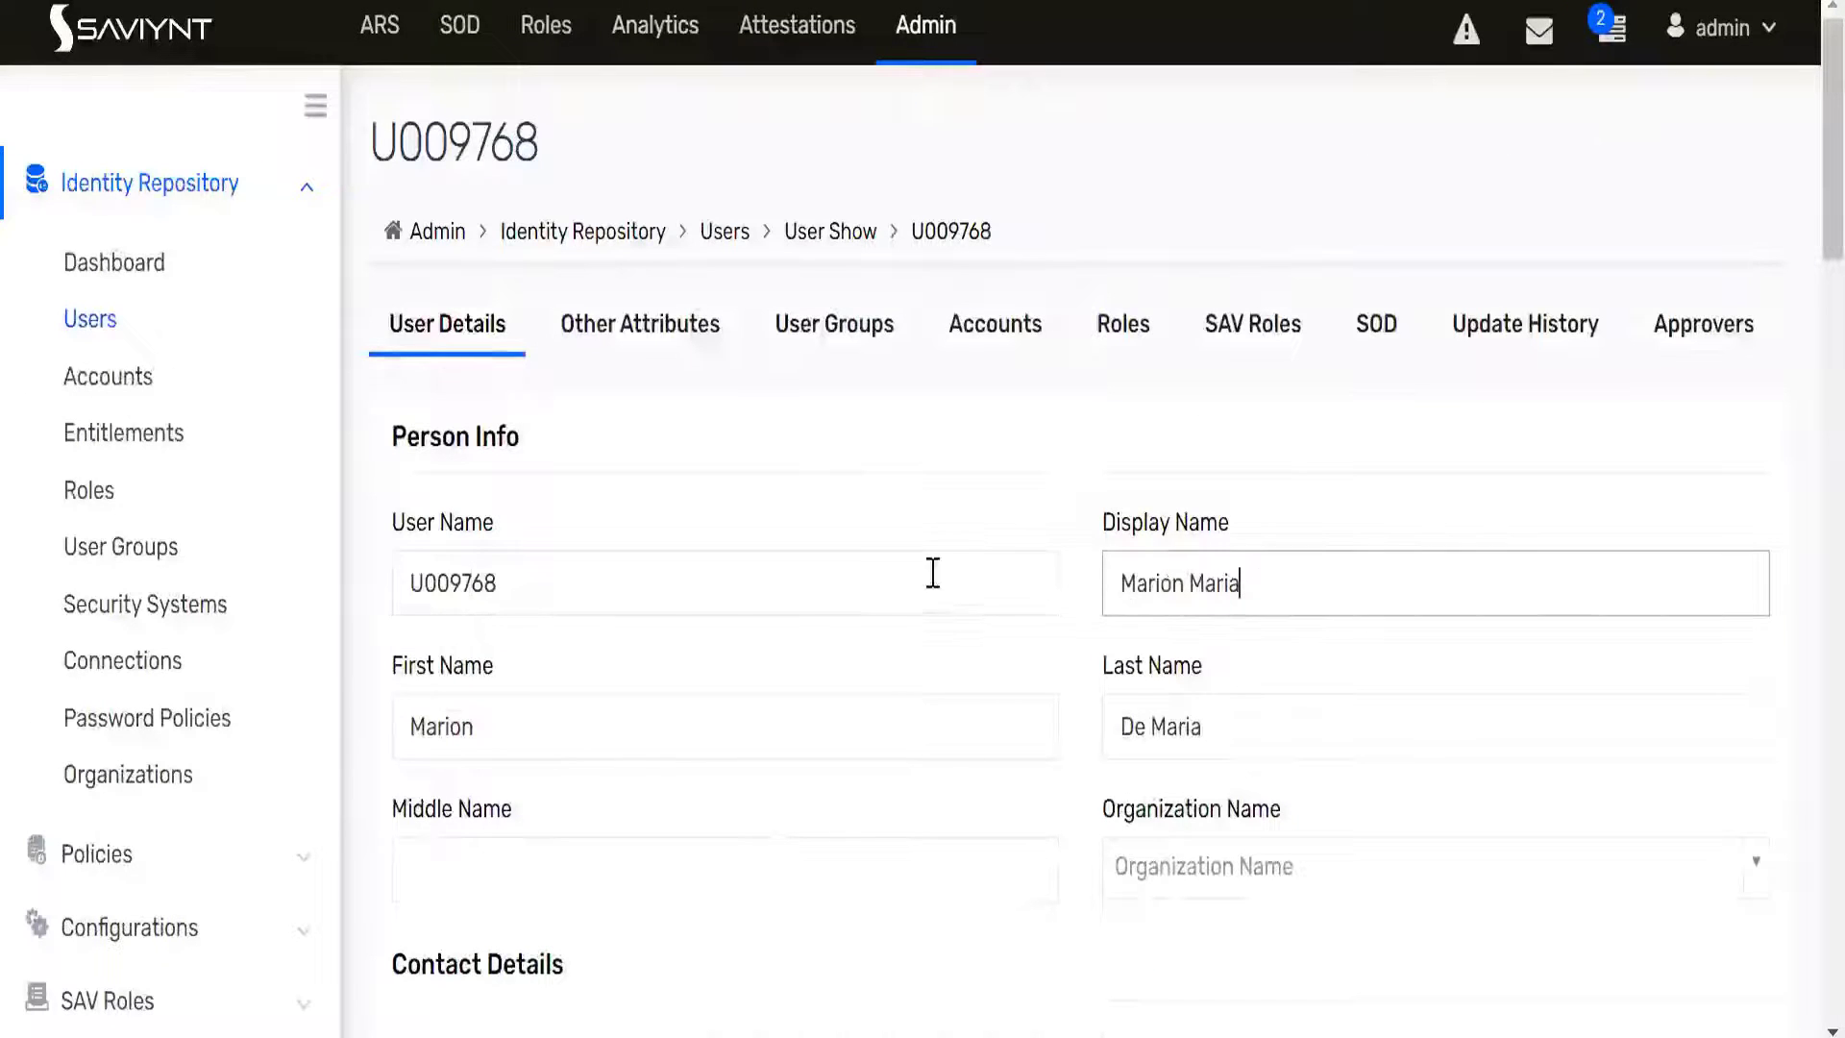
scroll(930, 567, down, 15)
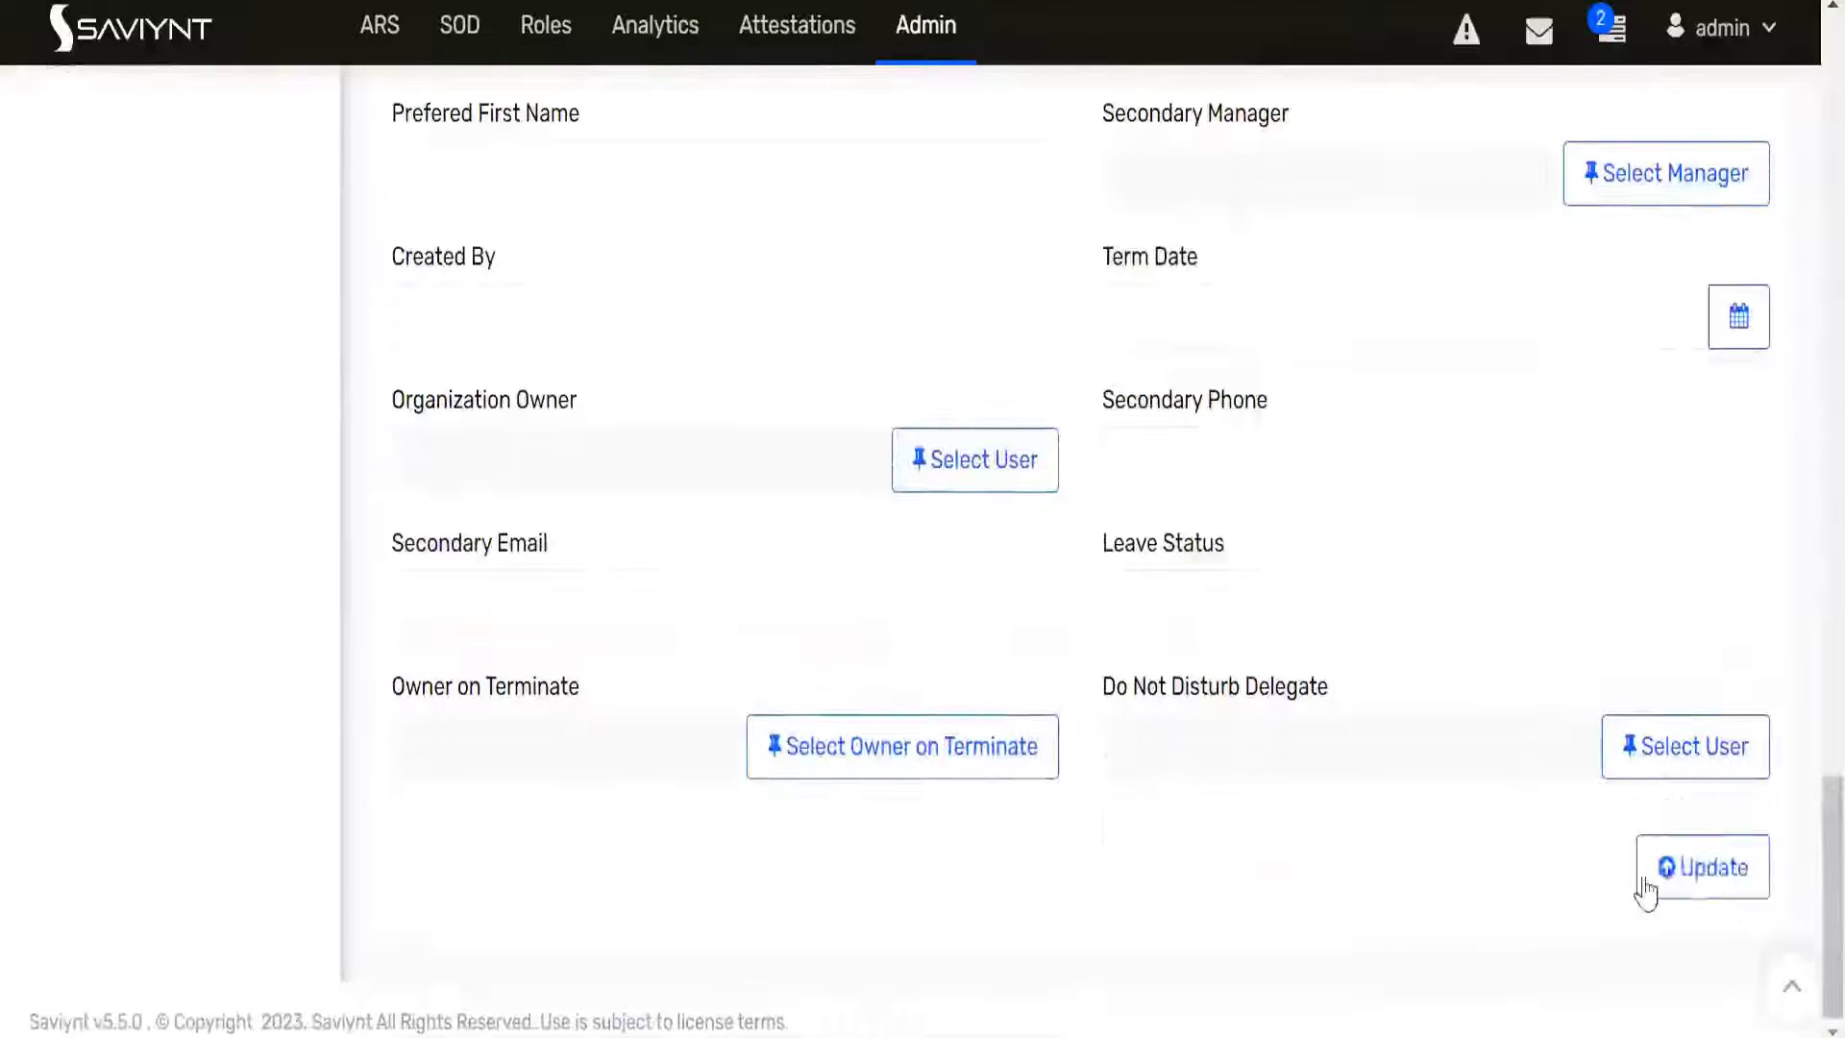
click(1701, 885)
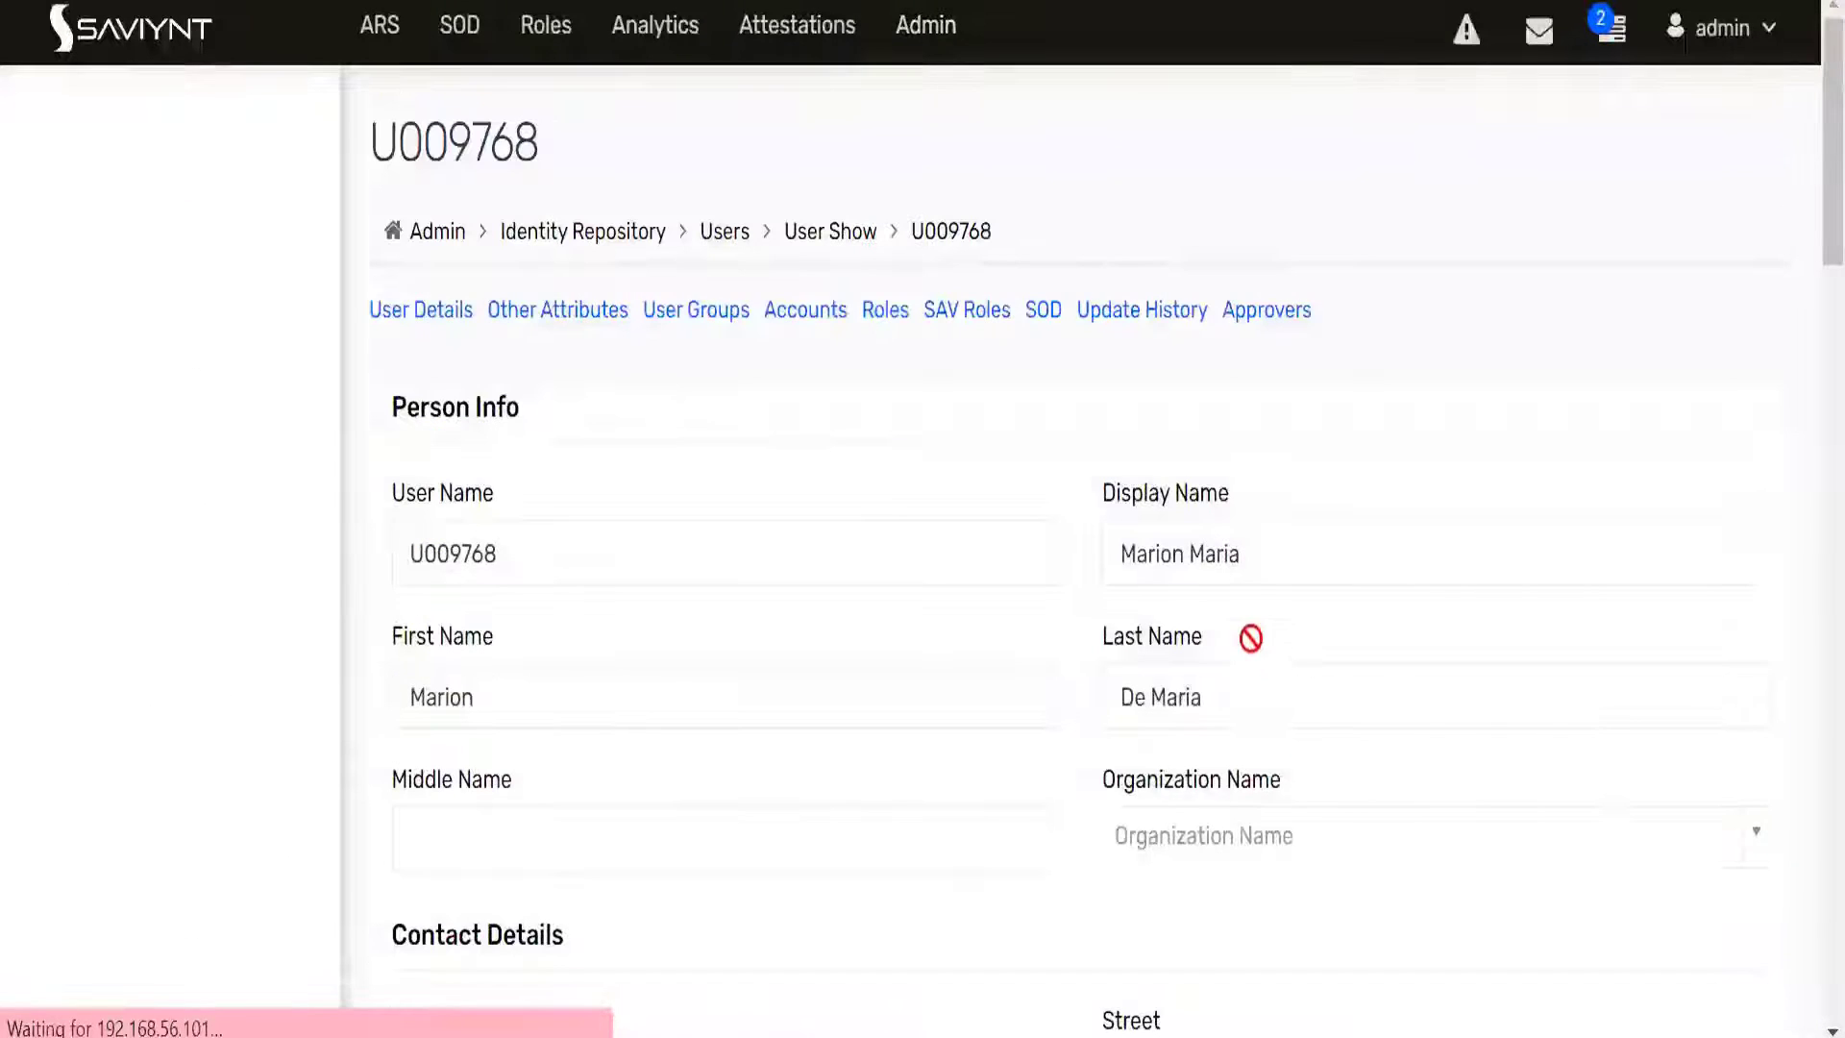
triple_click(1173, 593)
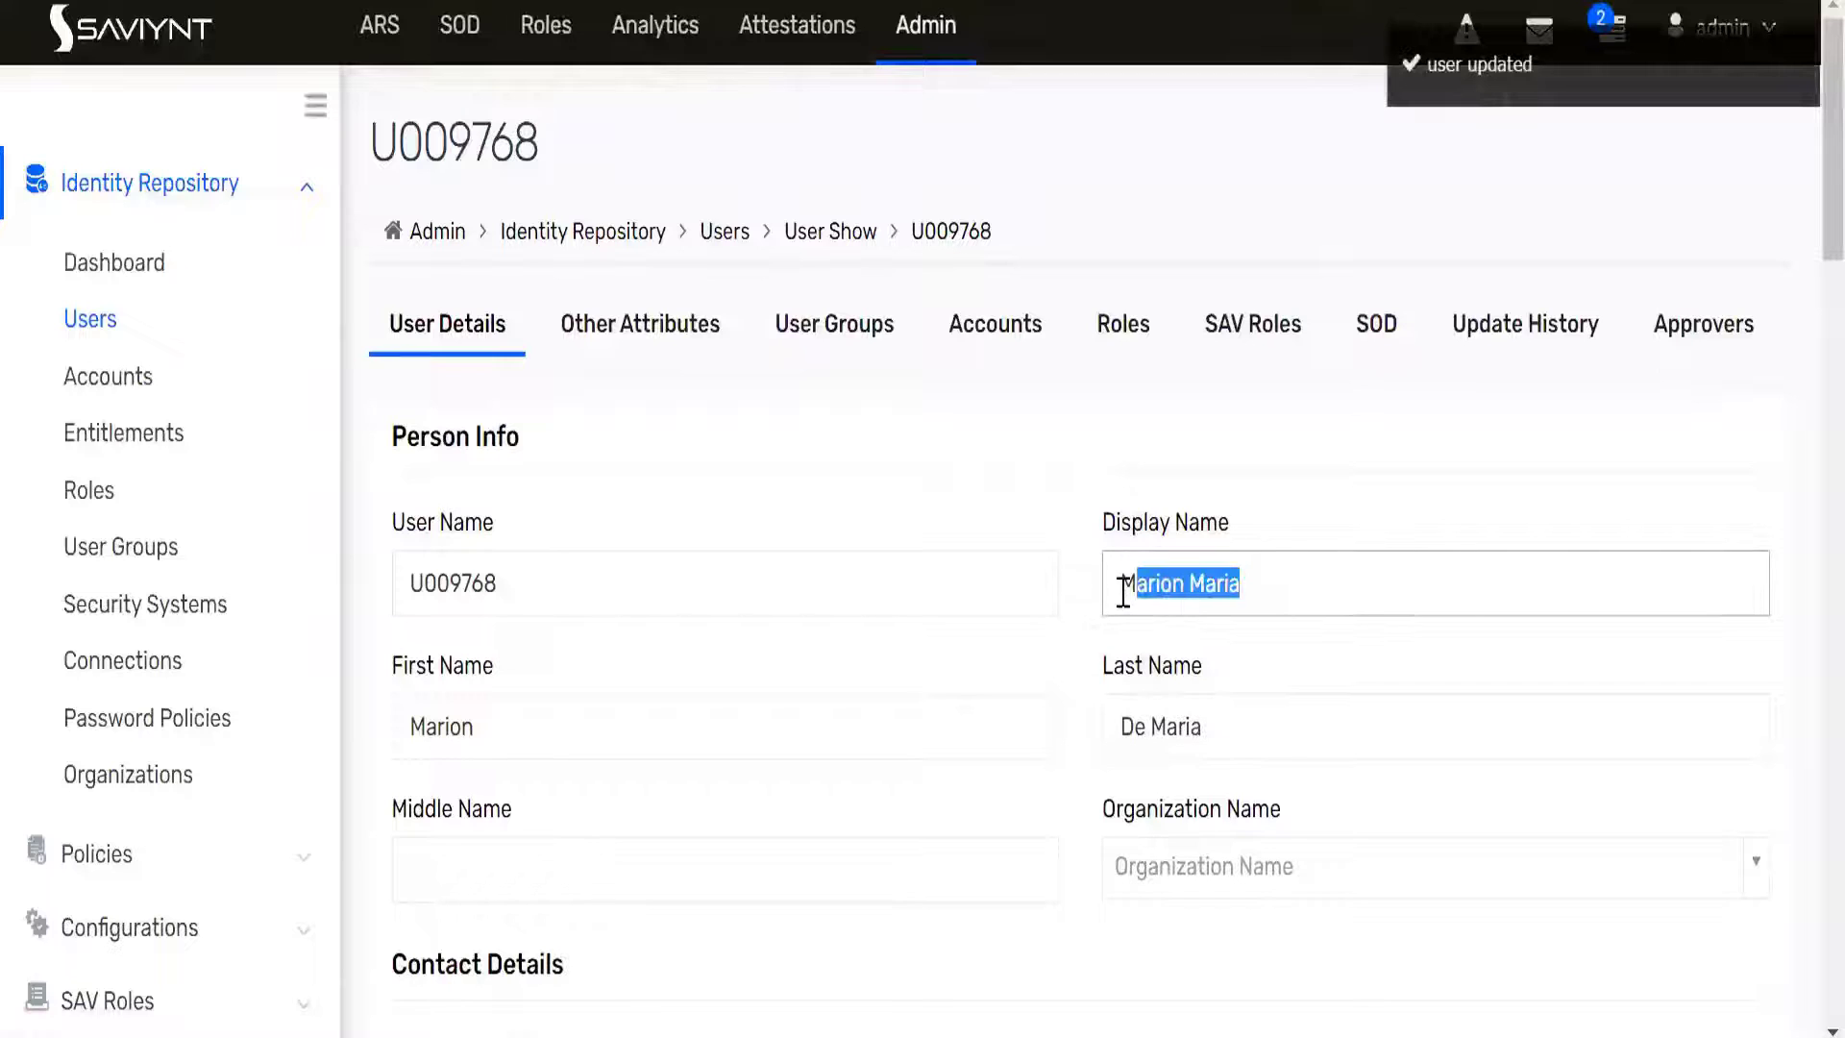
- Try to assign the second listed candidate as the user's manager under Other Details
scroll(951, 576, down, 10)
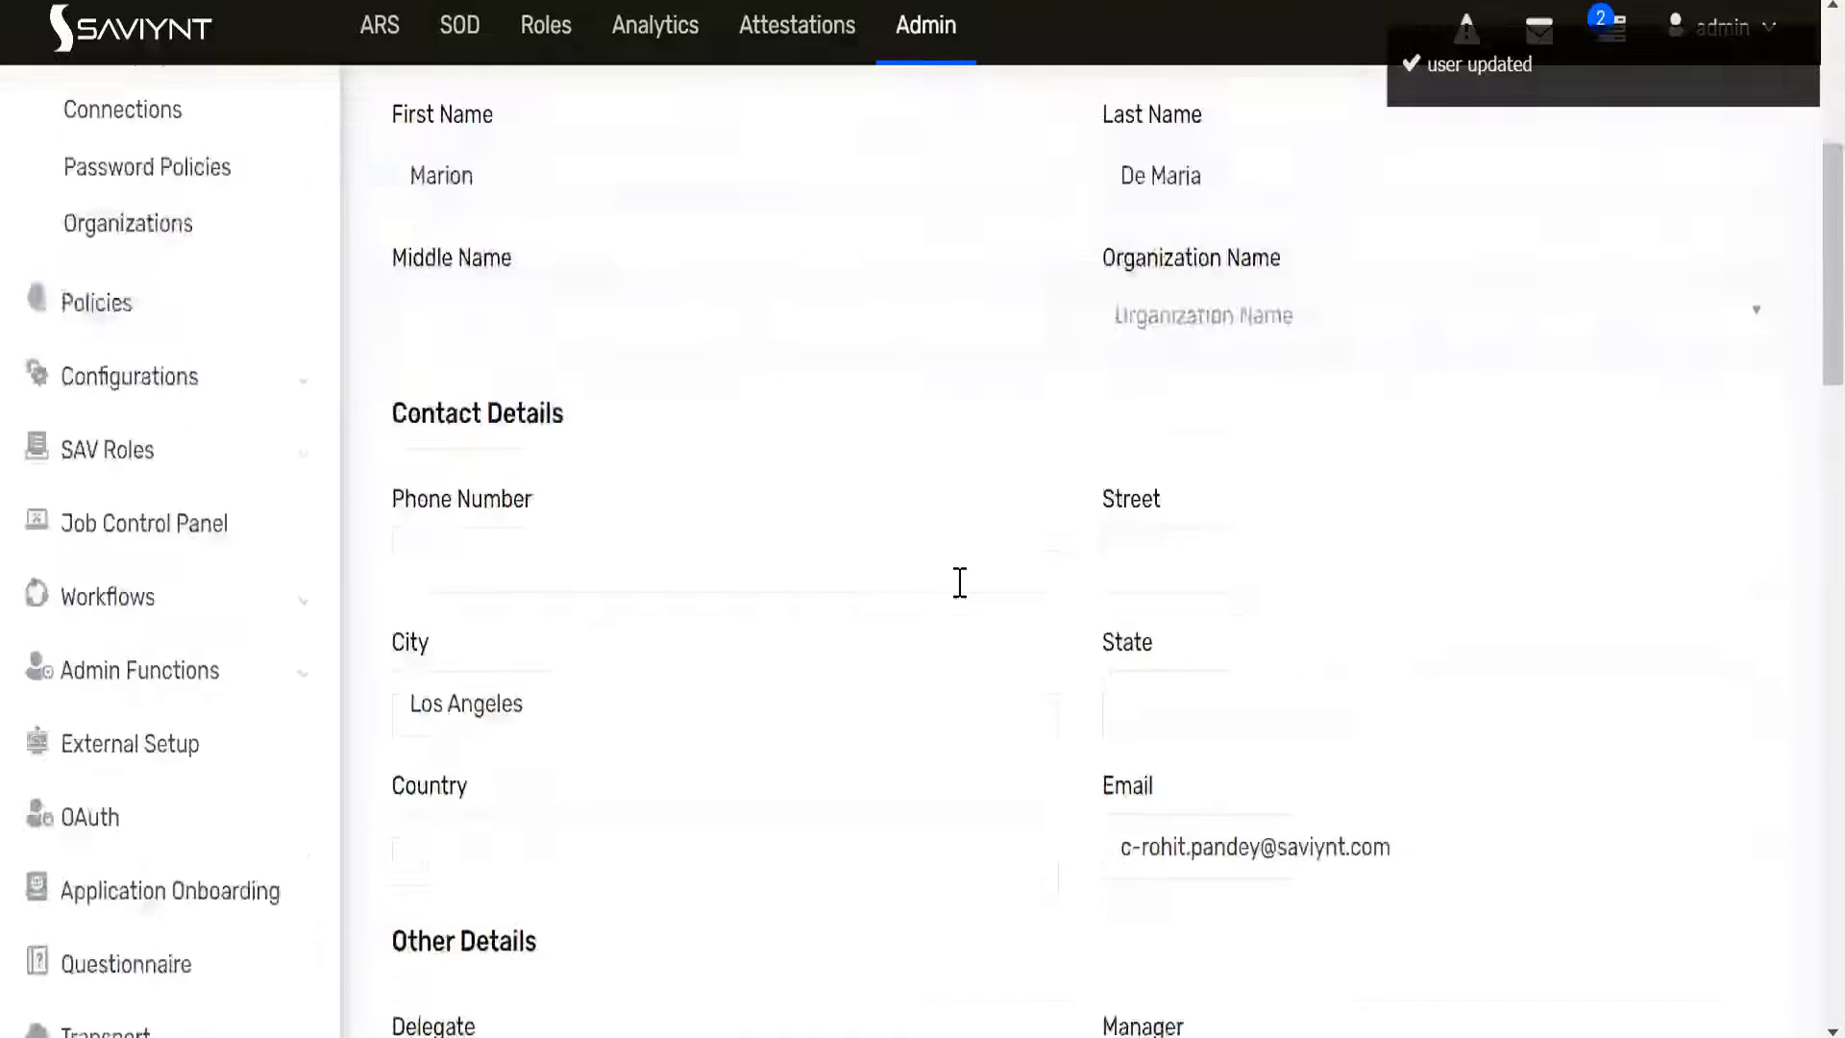
click(1641, 722)
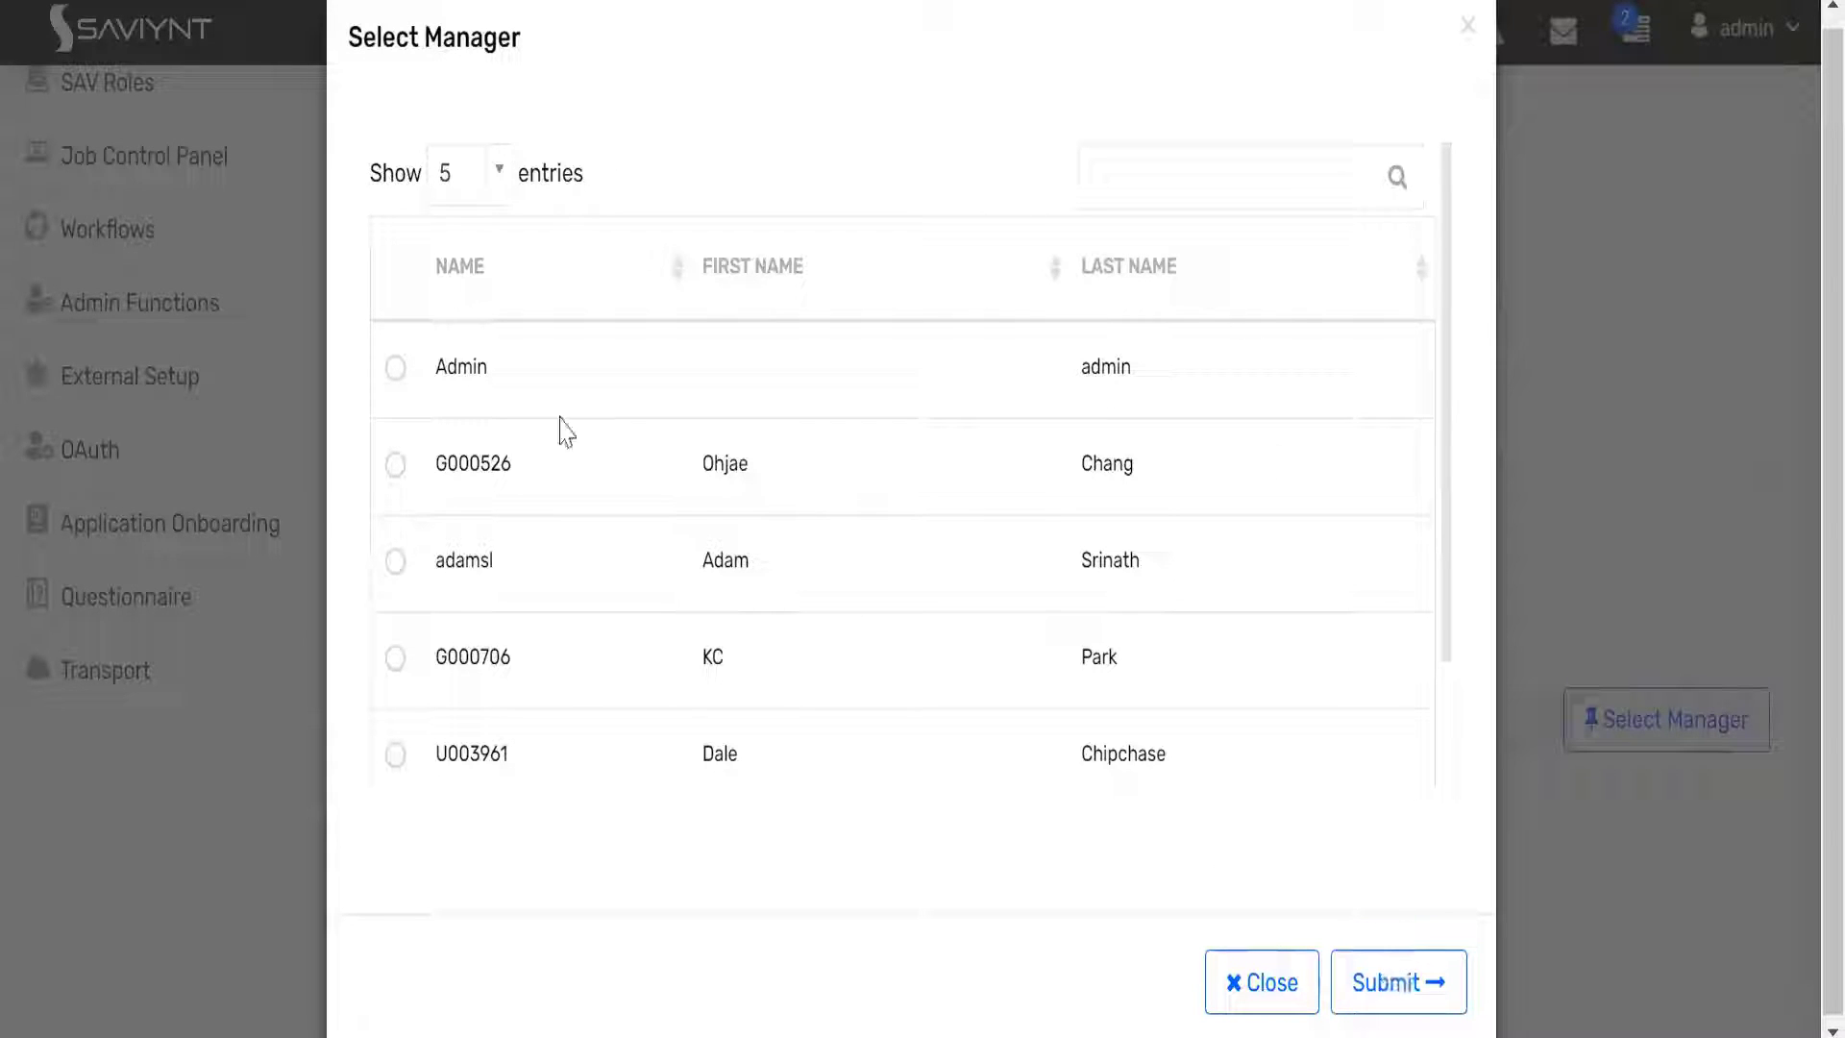
click(394, 465)
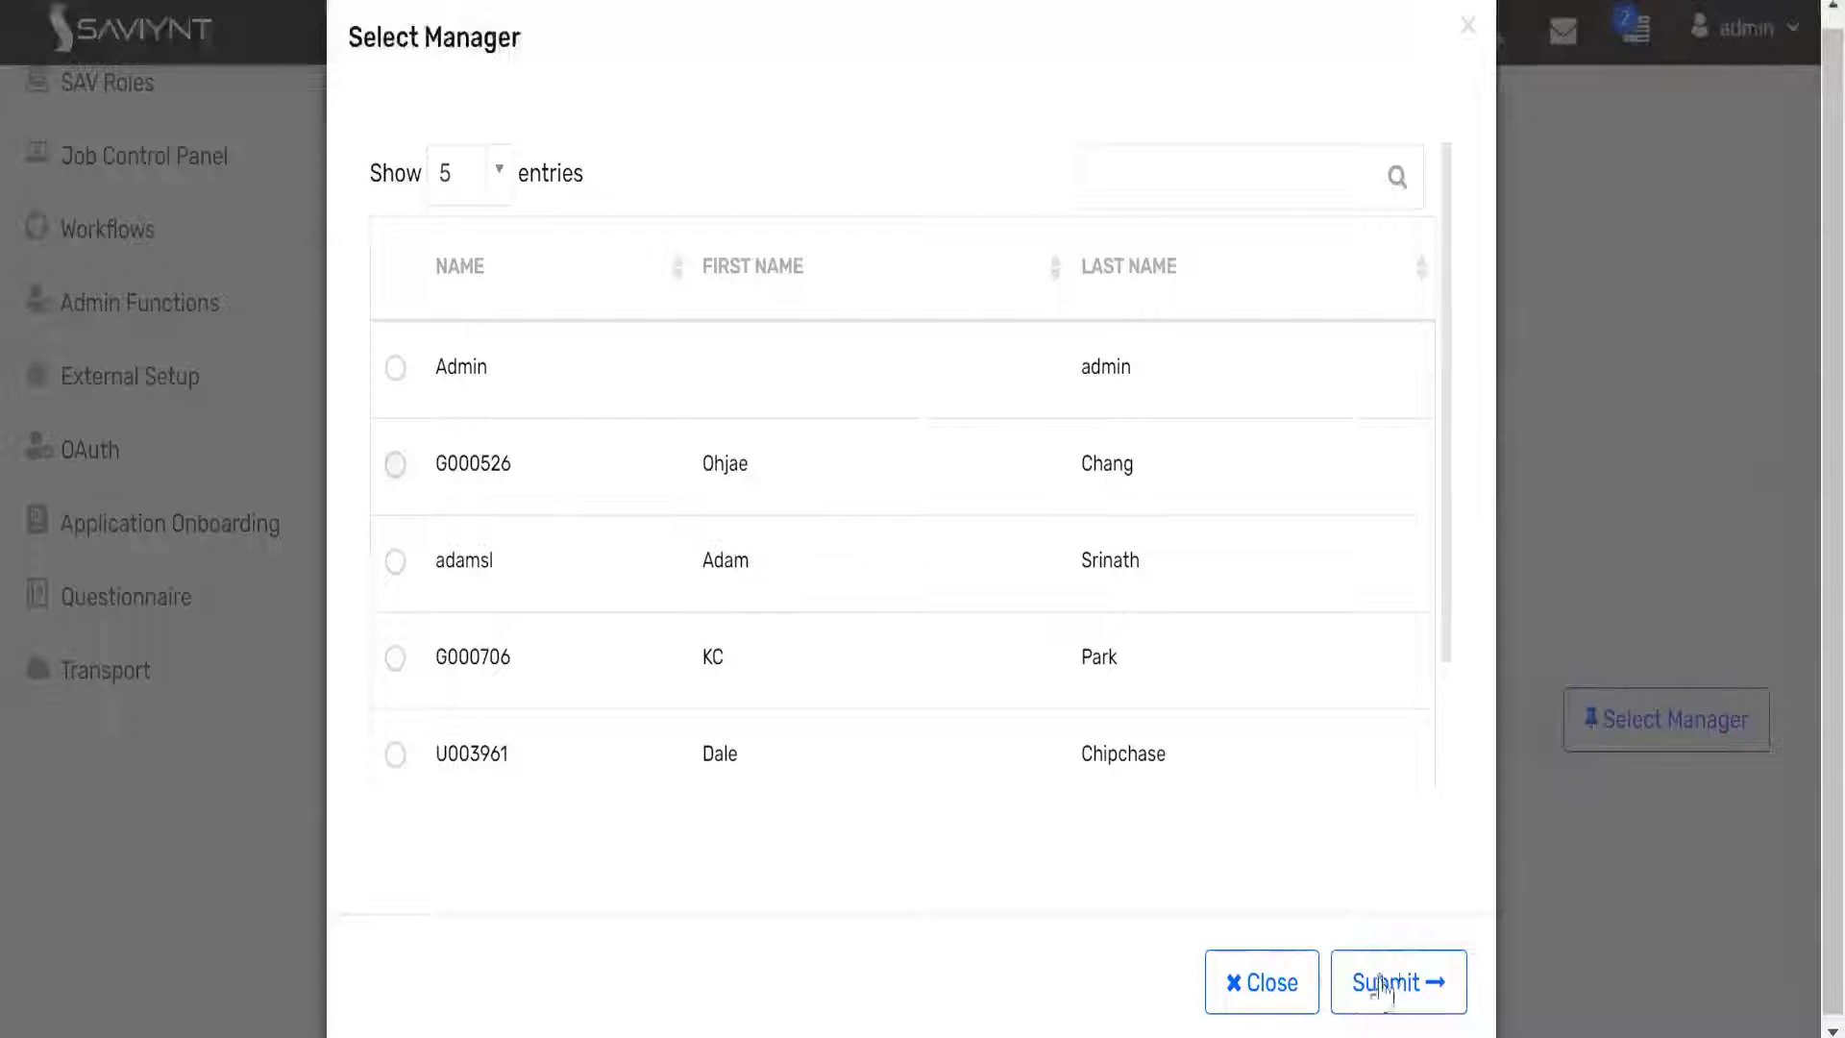
click(1369, 982)
click(1293, 985)
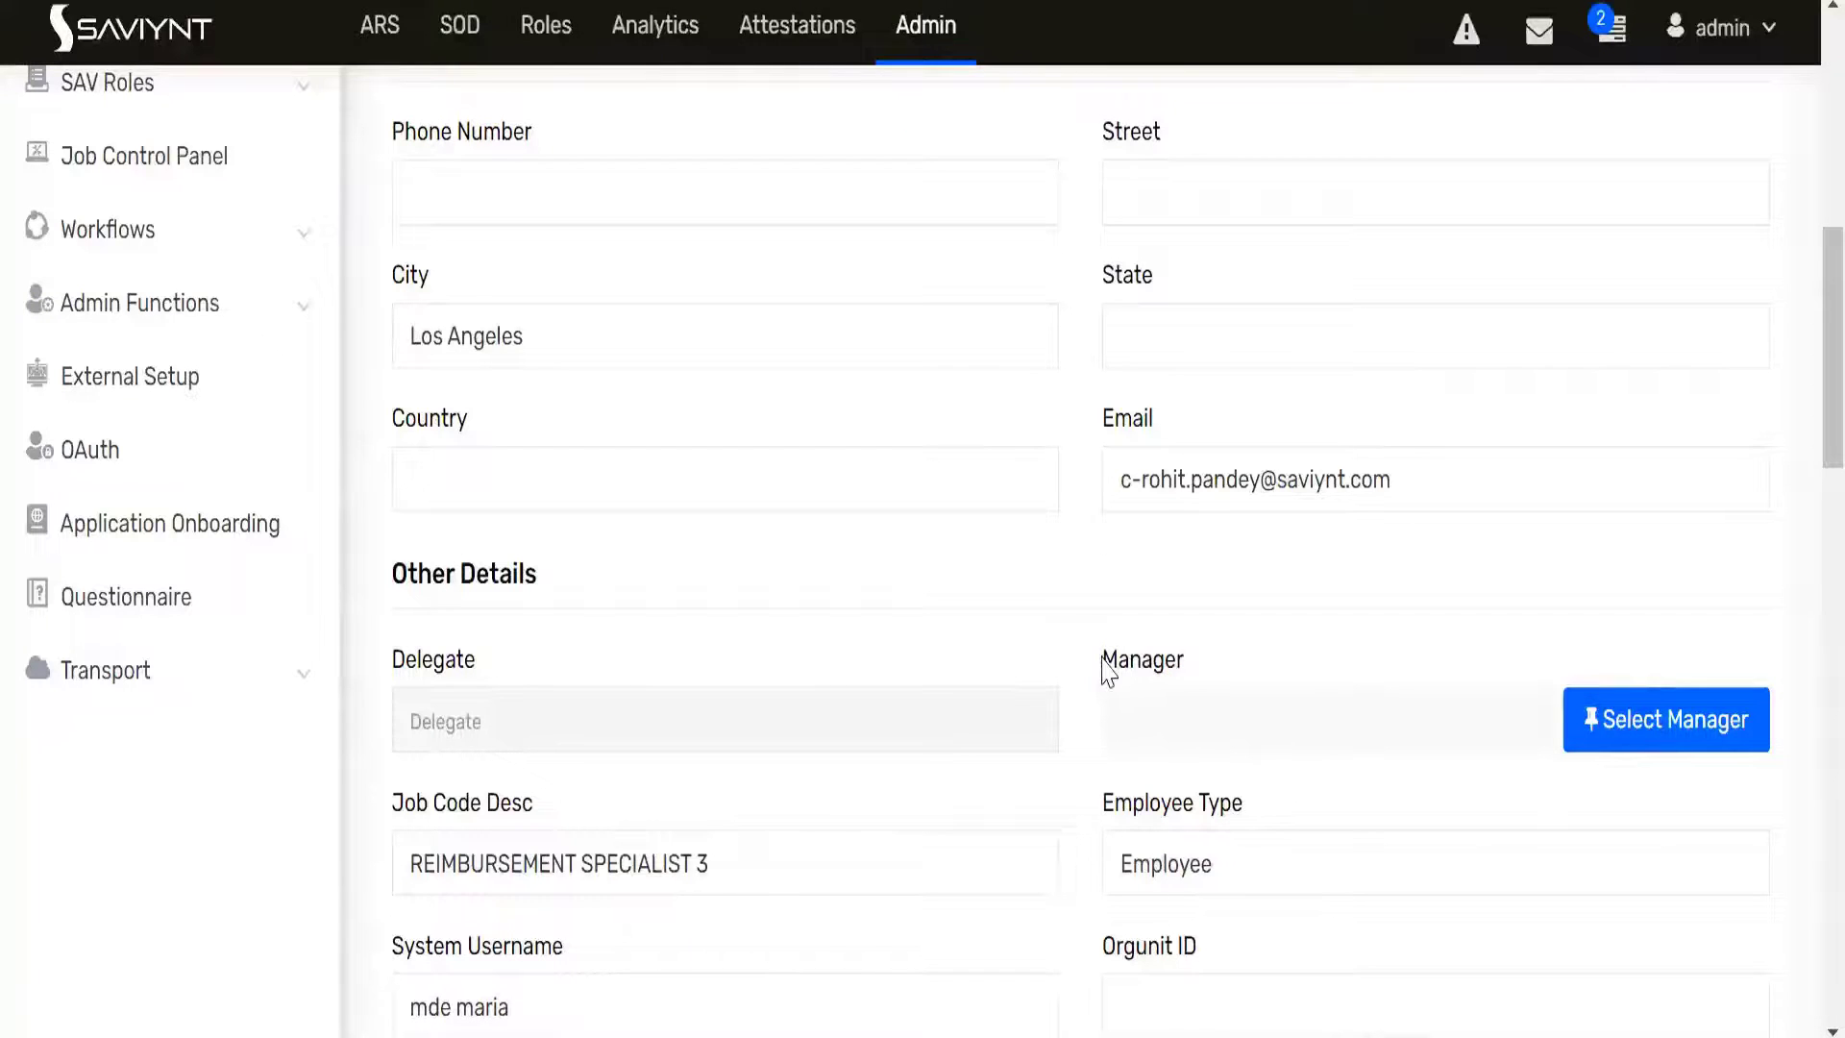
- Copy the second candidate's user name from the manager selection list and close the list
mouse_move(1188, 661)
mouse_down()
mouse_move(1104, 676)
mouse_move(1183, 675)
mouse_up()
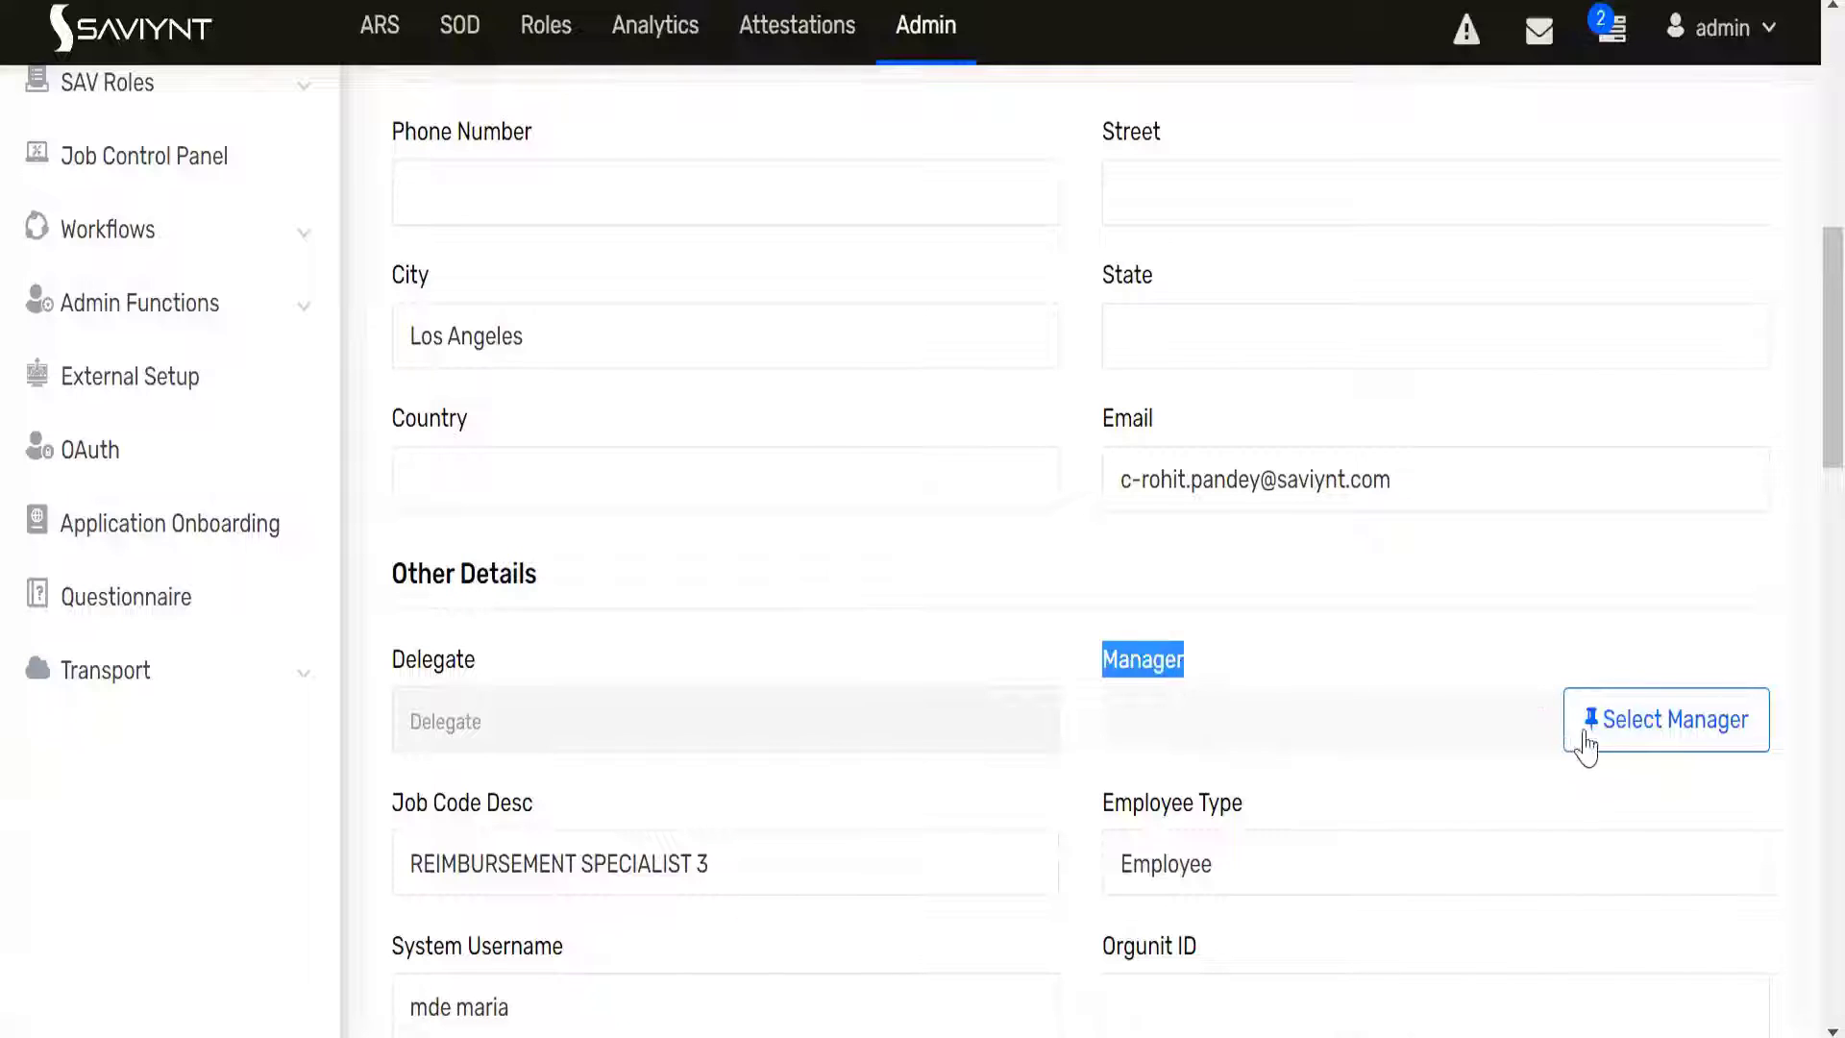
click(1617, 751)
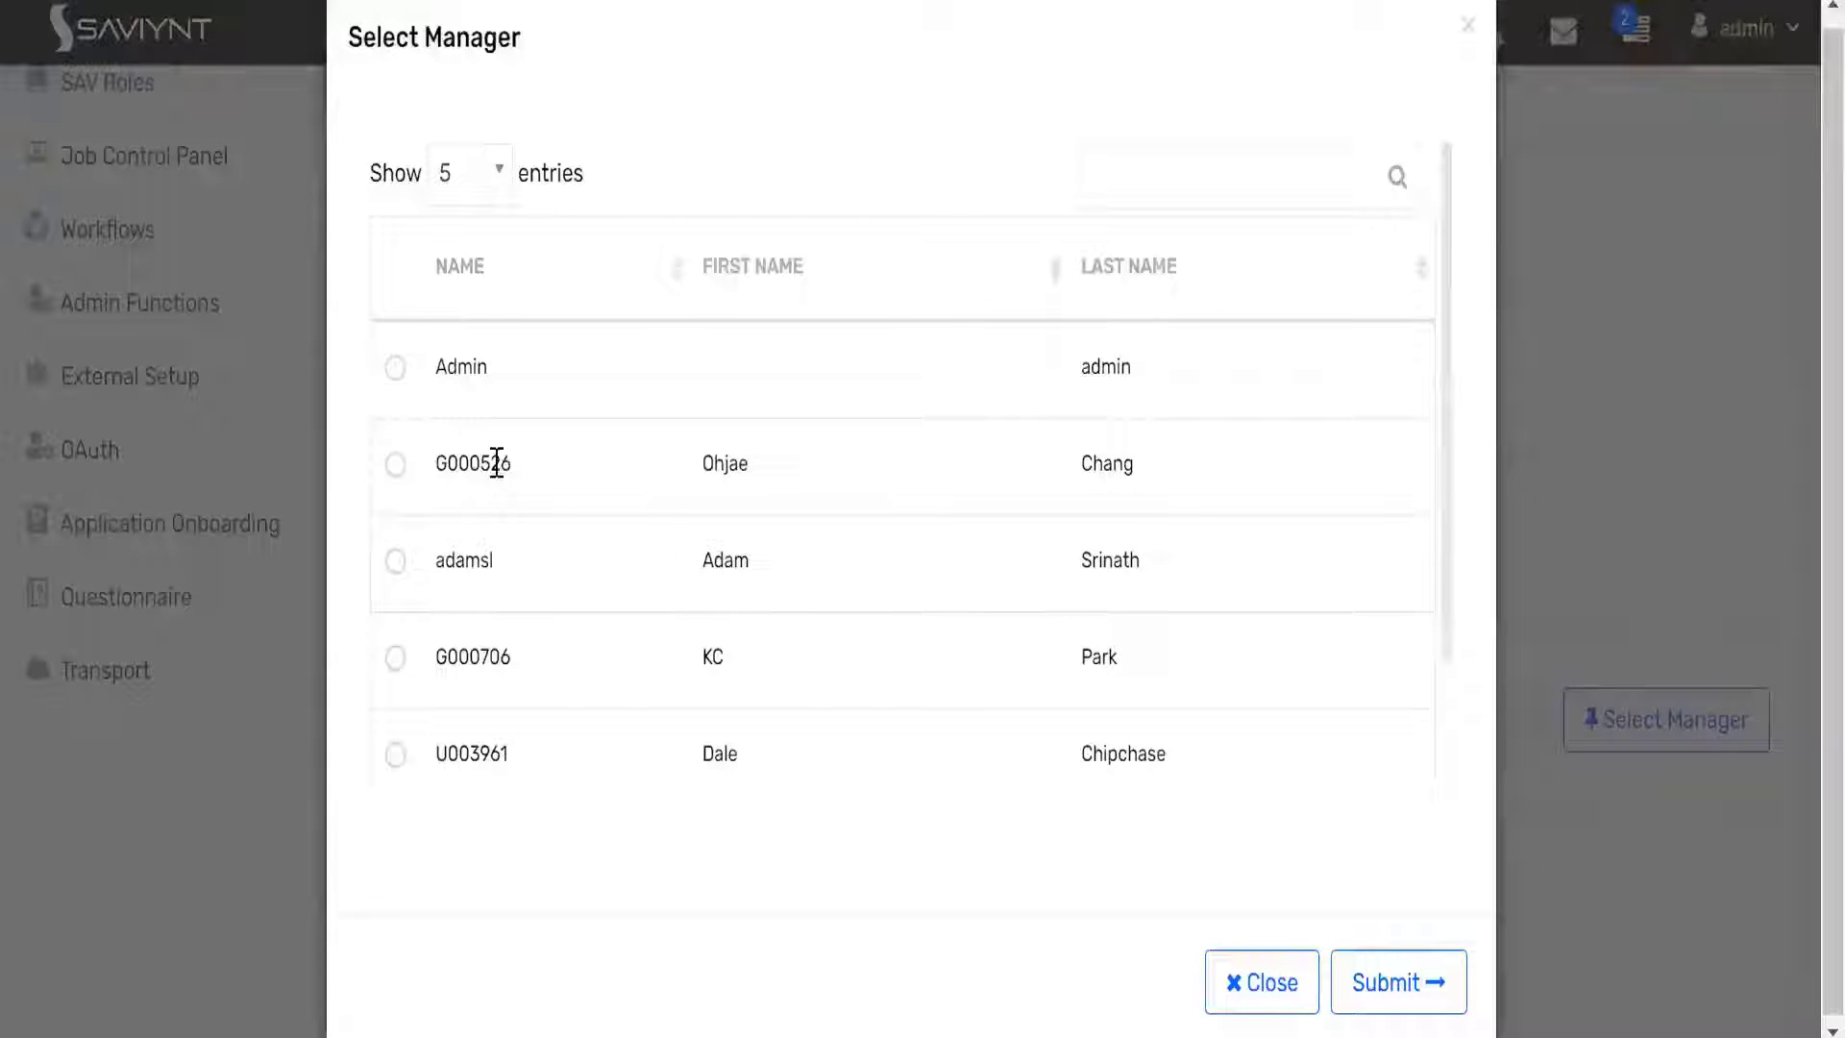
double_click(494, 462)
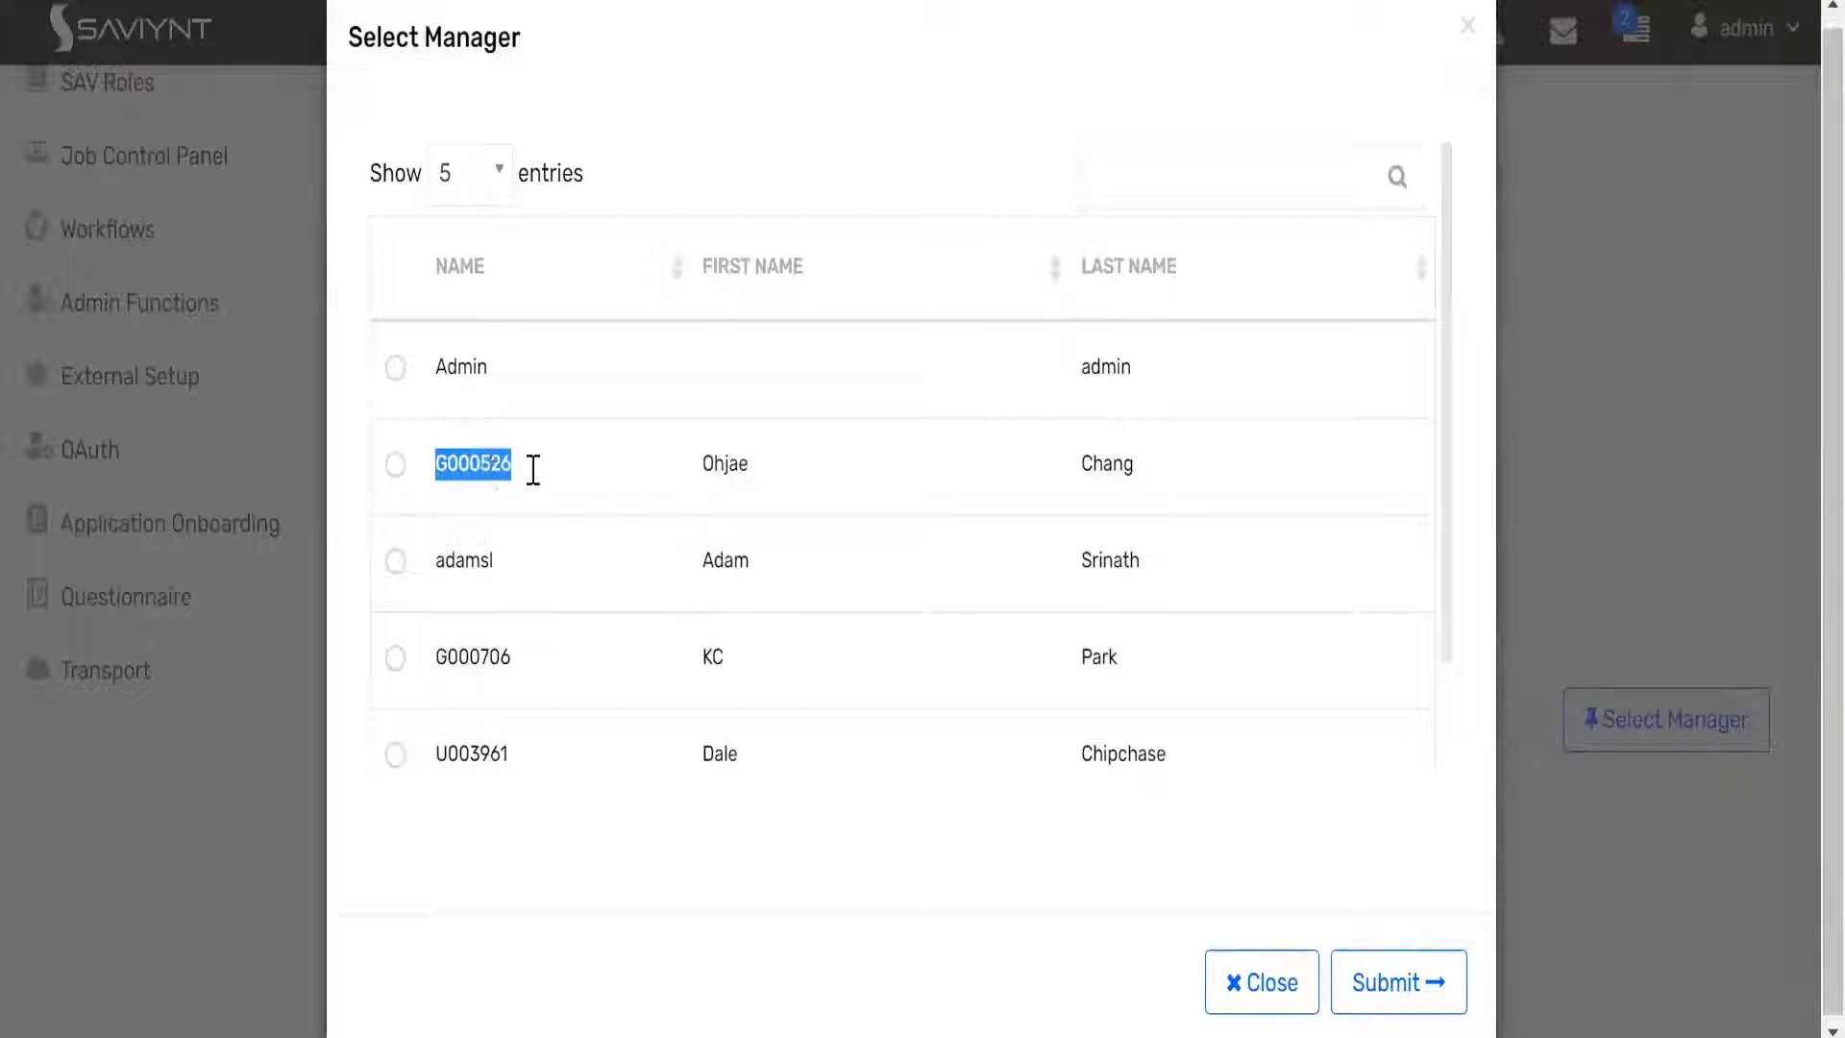
click(1358, 980)
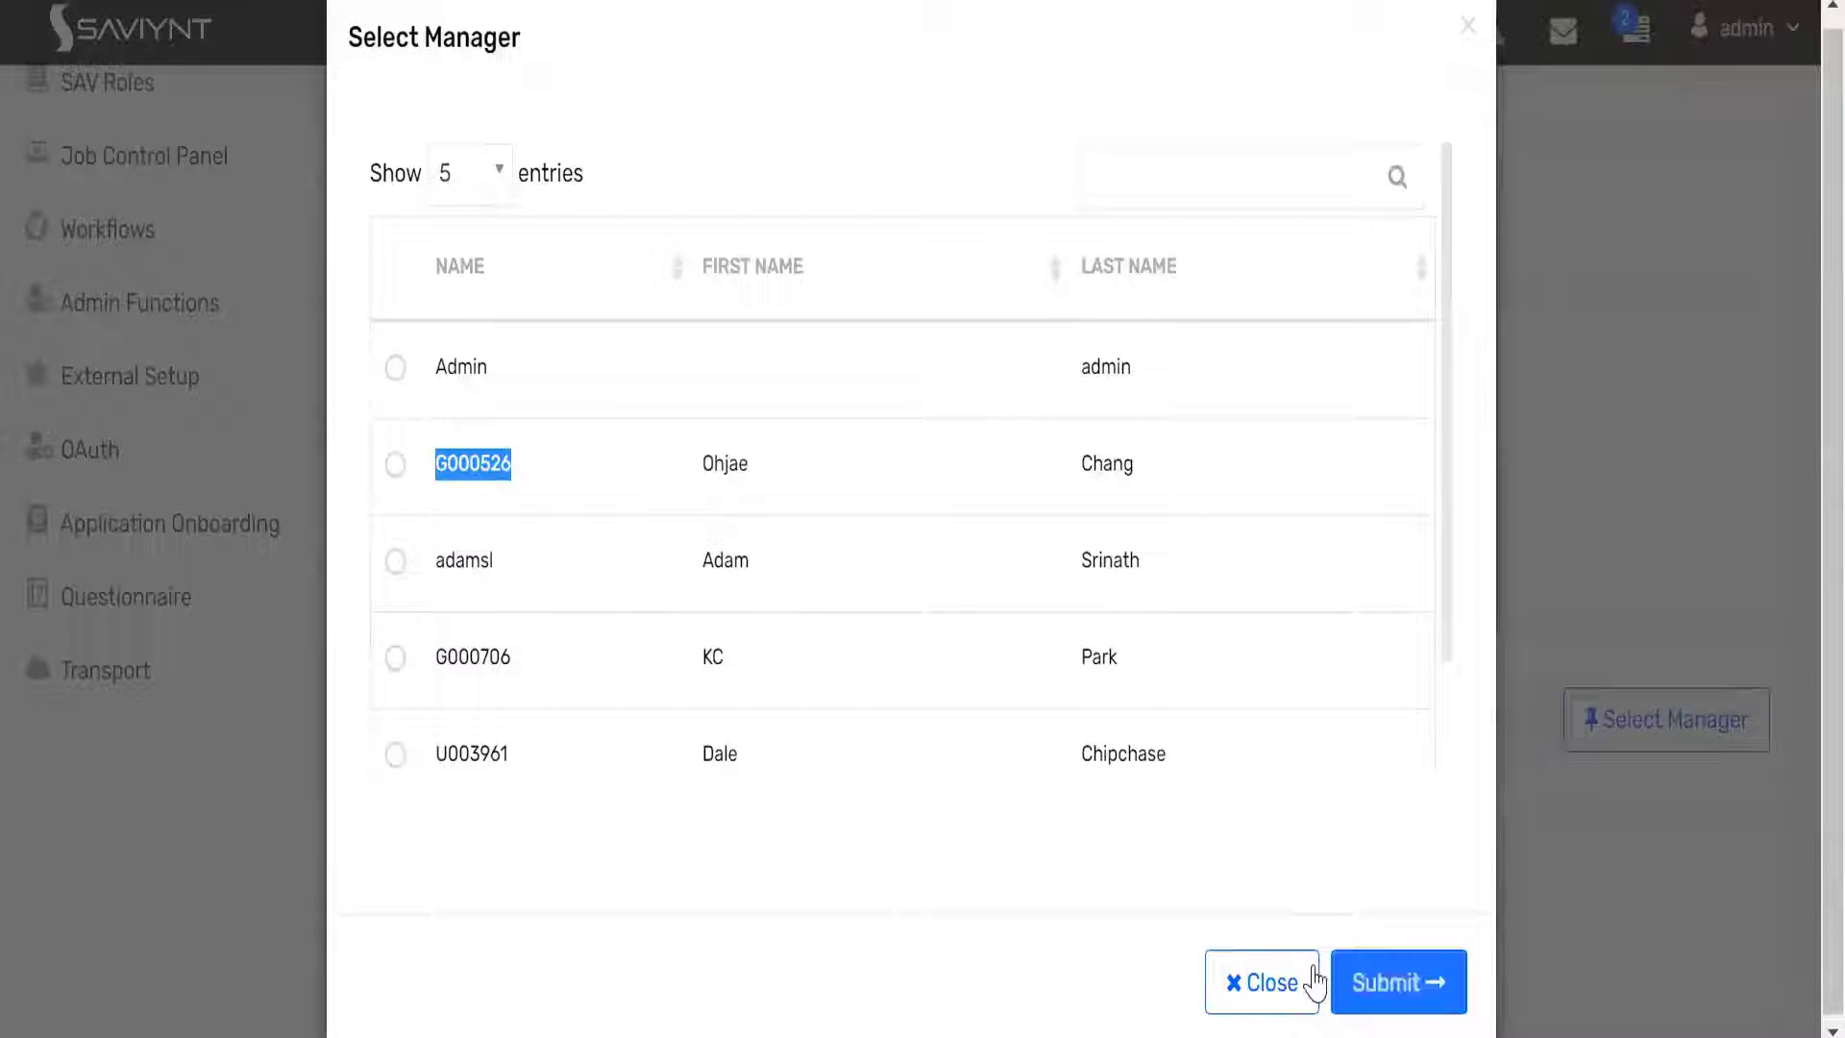
click(1314, 982)
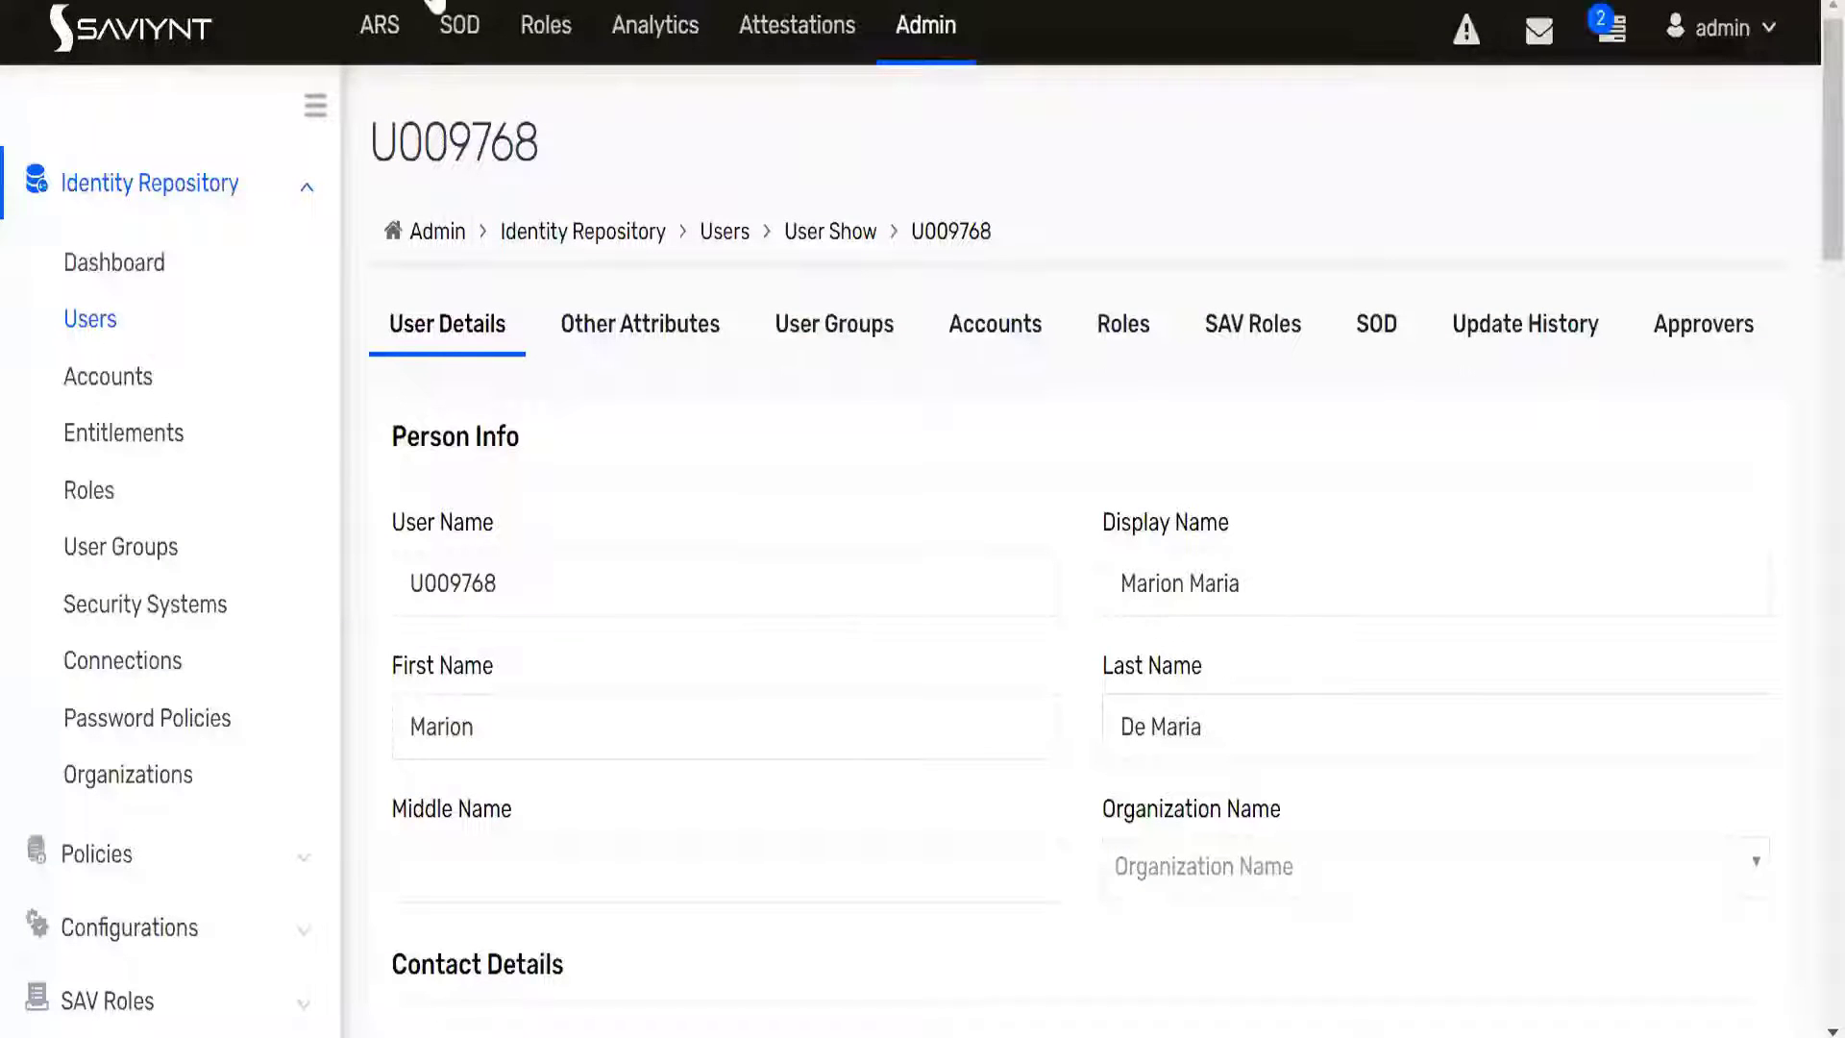
- In a duplicate browser tab, search the Users list for the copied user name and open the matching user
right_click(257, 2)
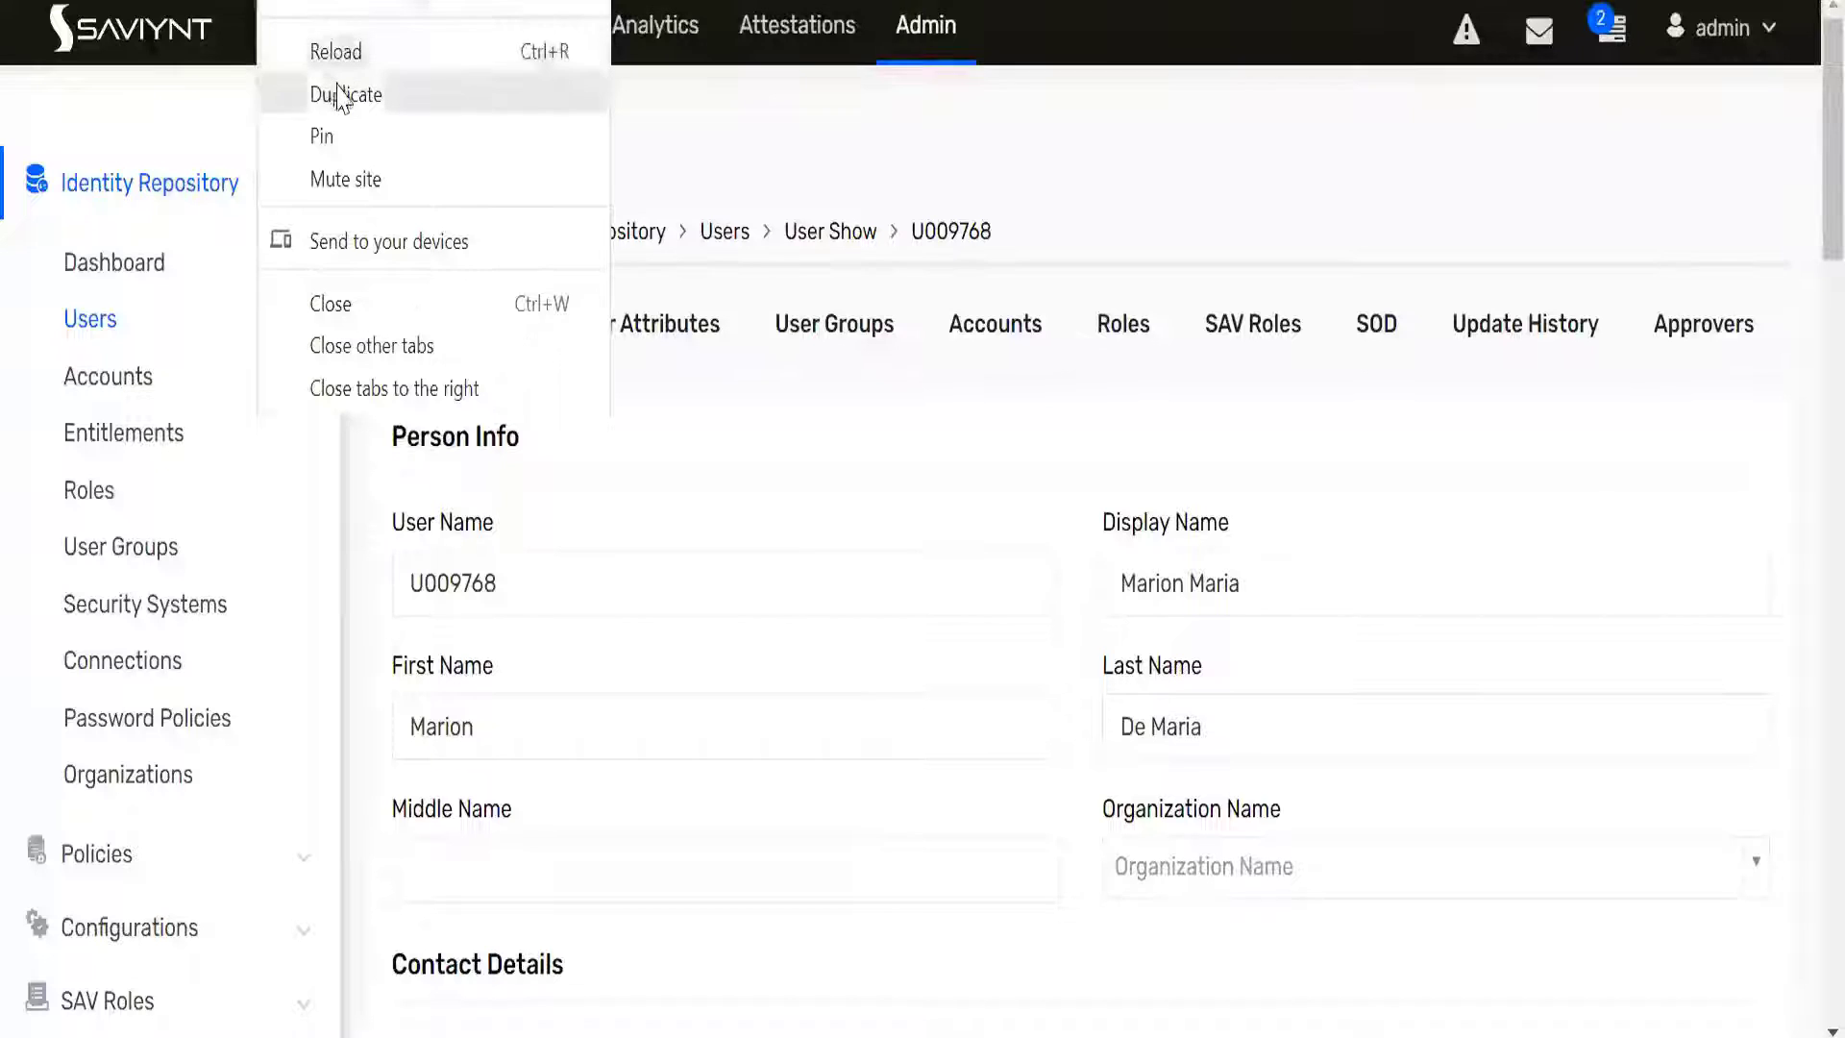
click(342, 91)
click(86, 317)
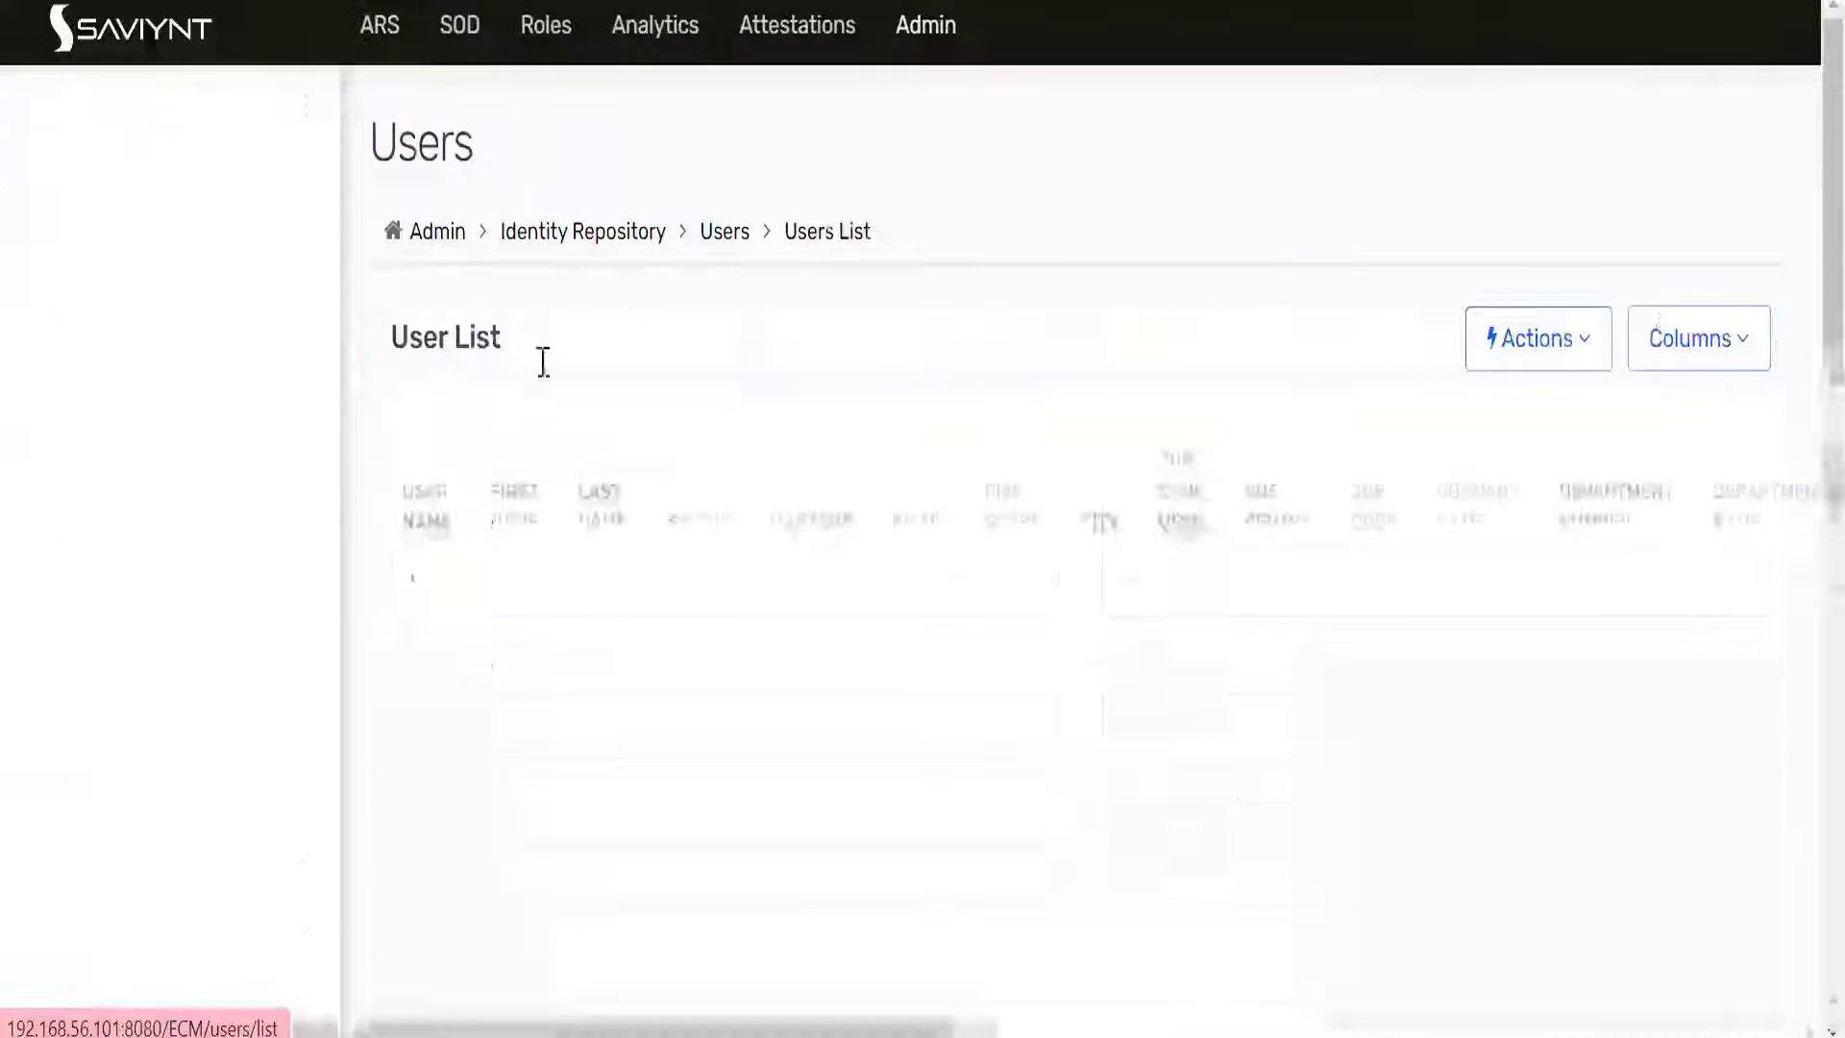
click(1495, 445)
text(G000526)
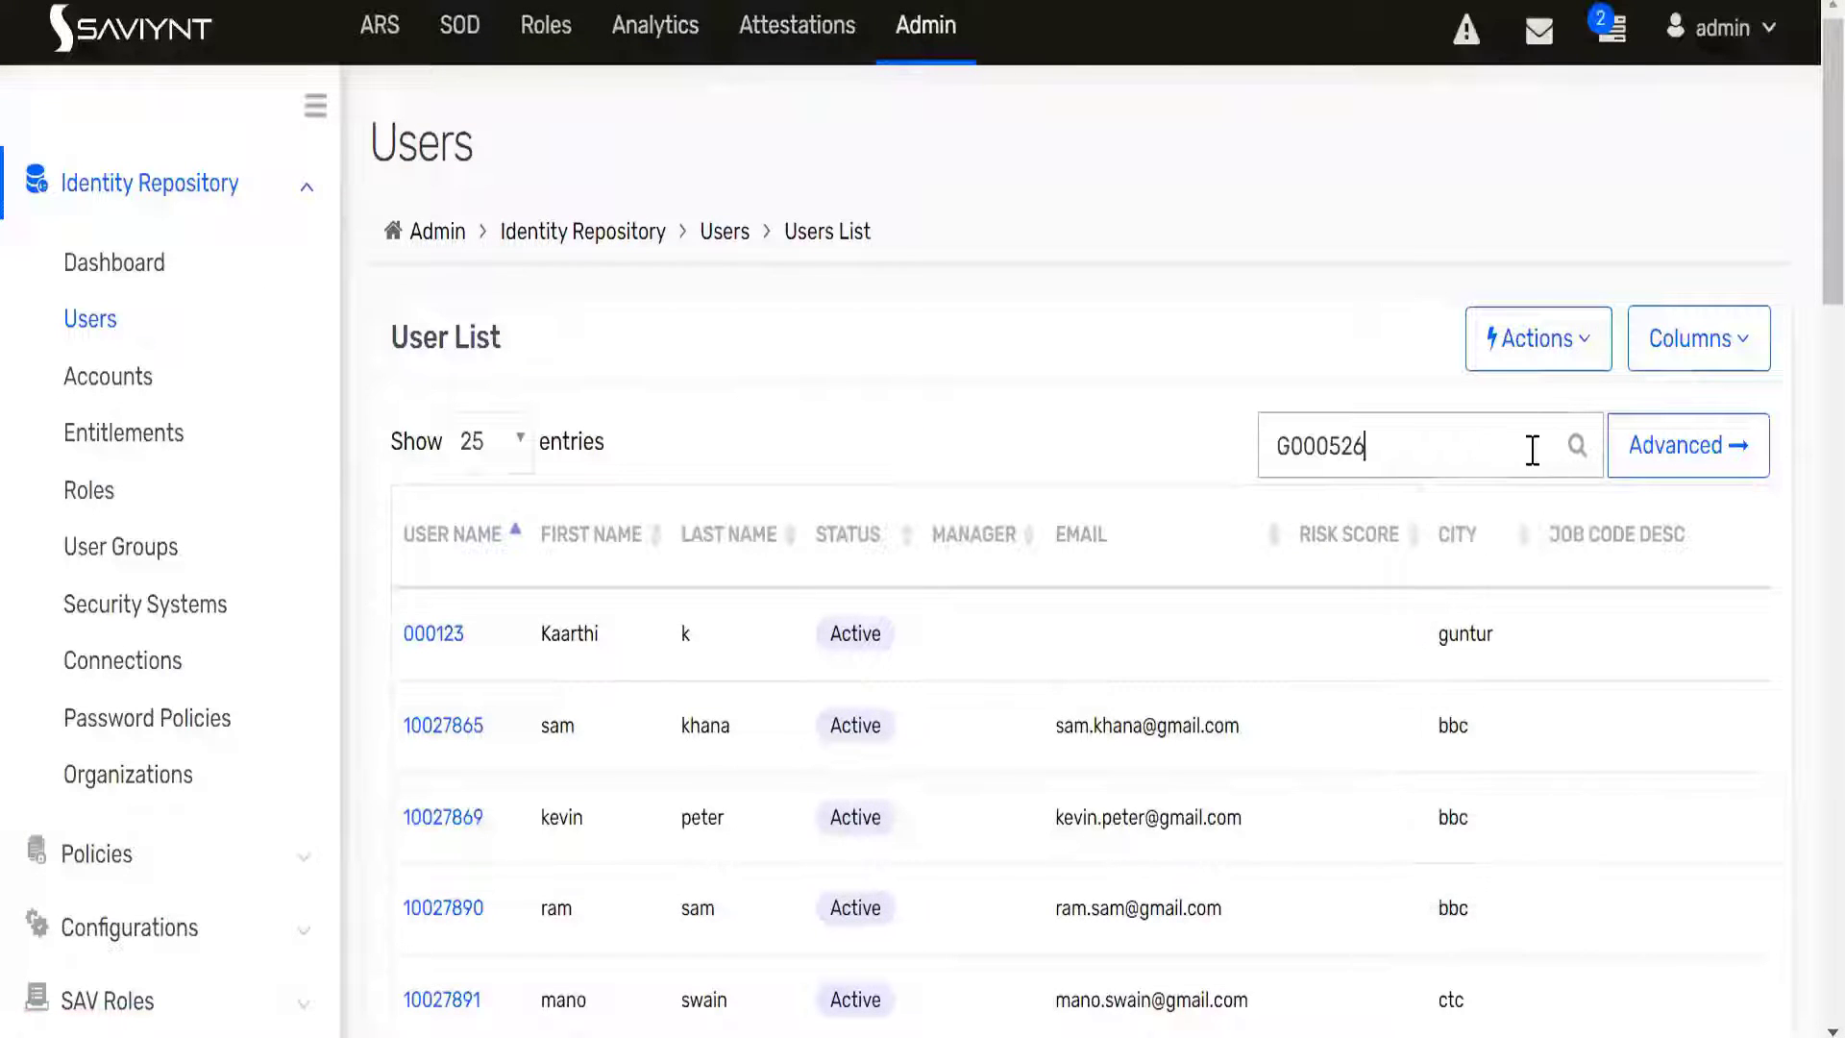
click(1577, 447)
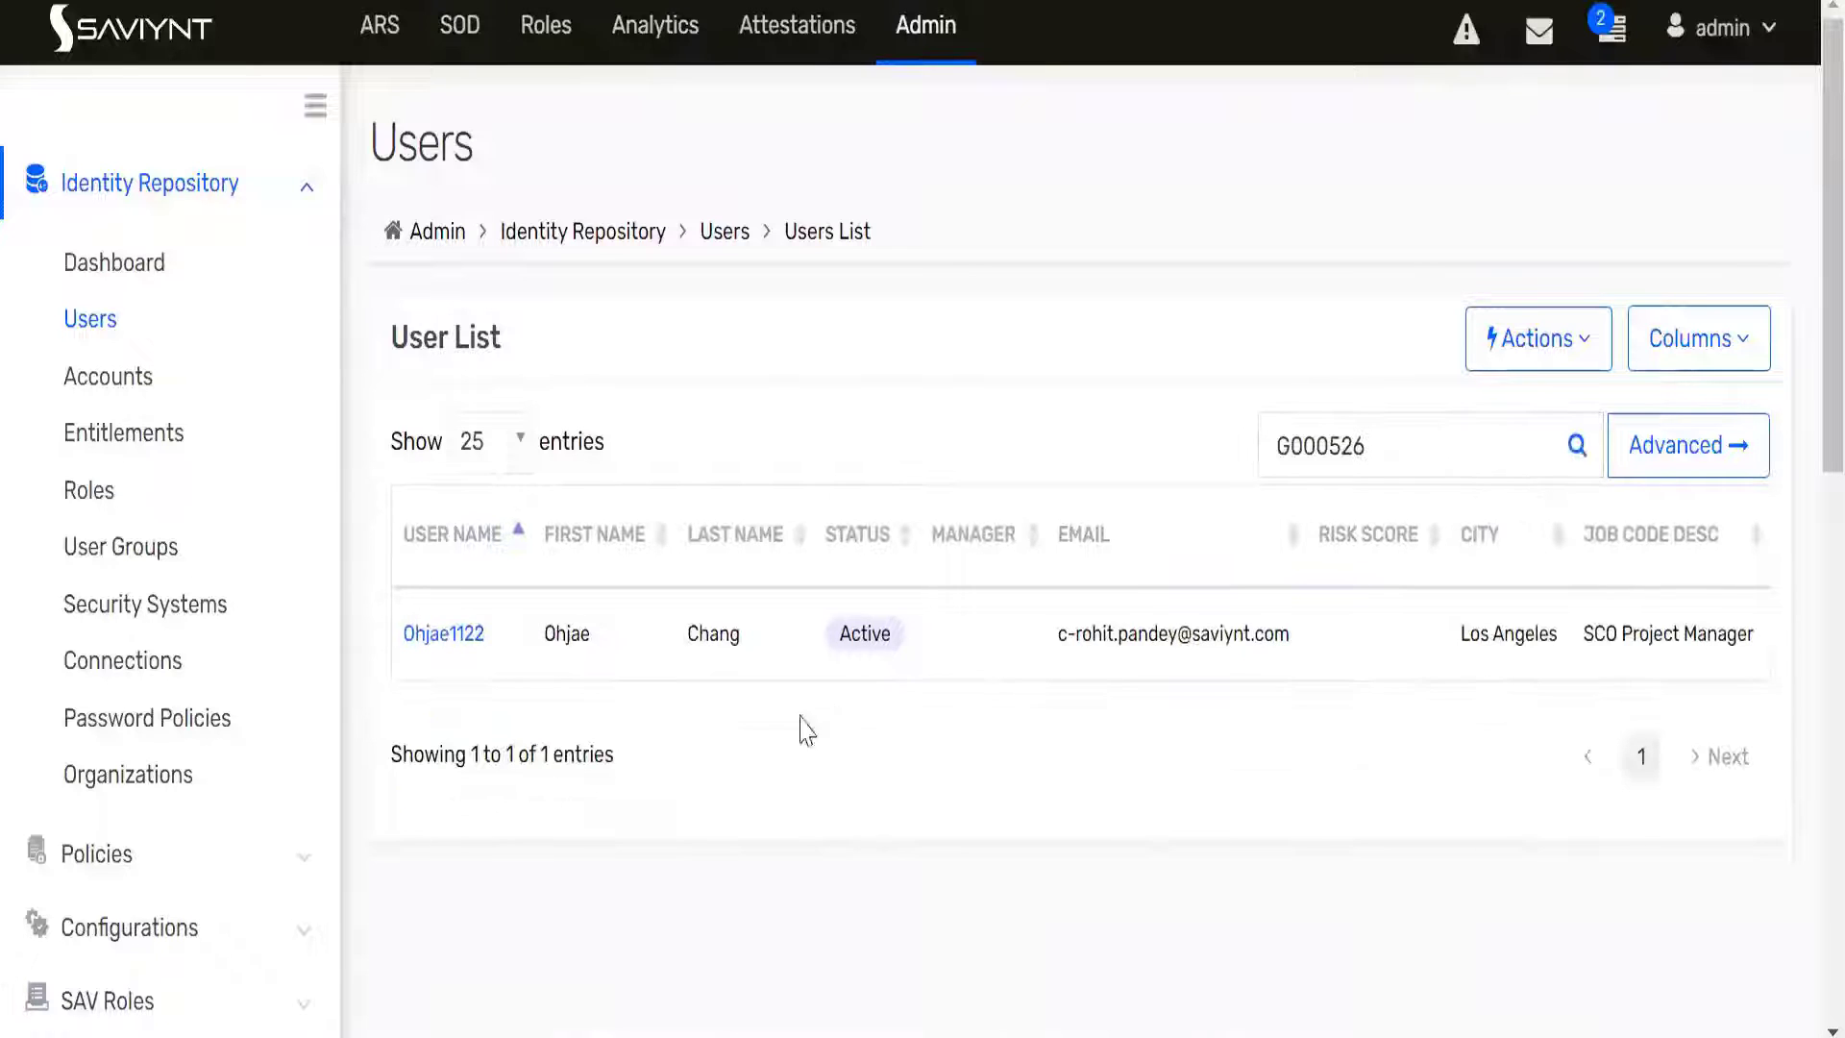
click(464, 642)
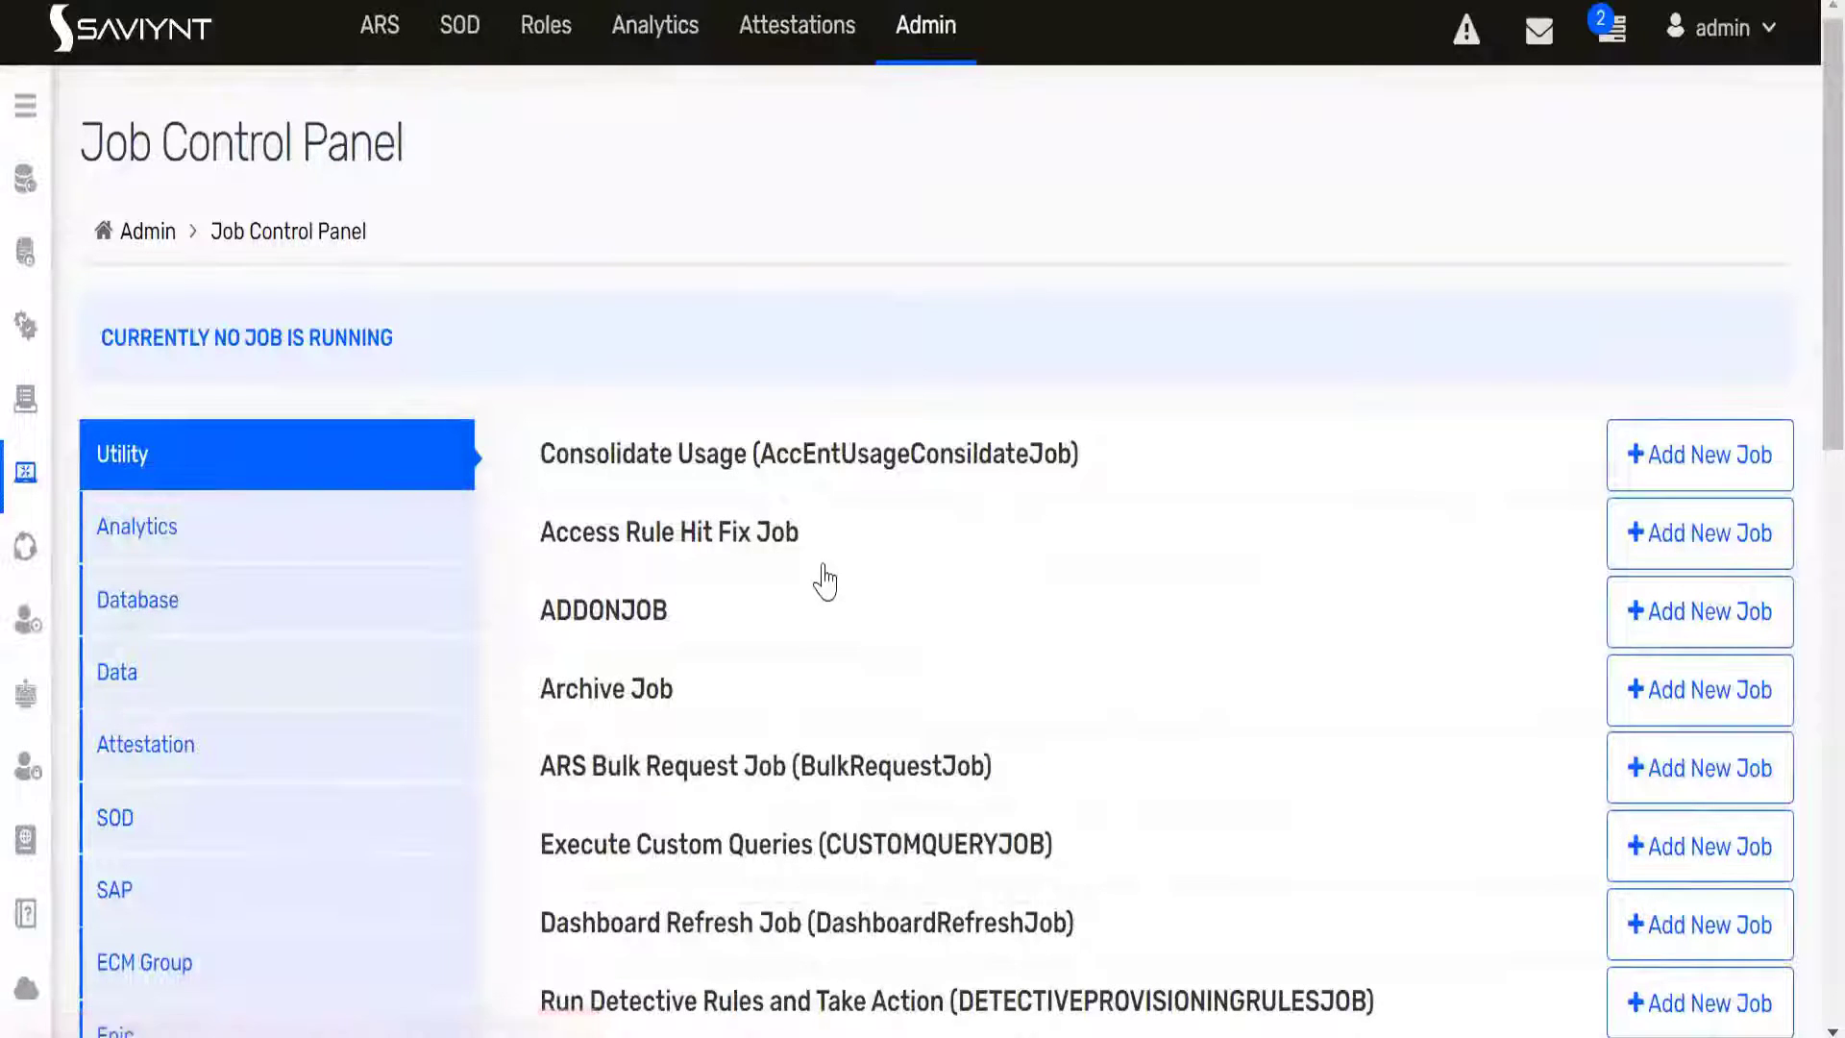
- Open the query entry of the CUSTOMQUERY job under Execute Custom Queries (CUSTOMQUERYJOB) in the Job Control Panel
scroll(823, 578, down, 2)
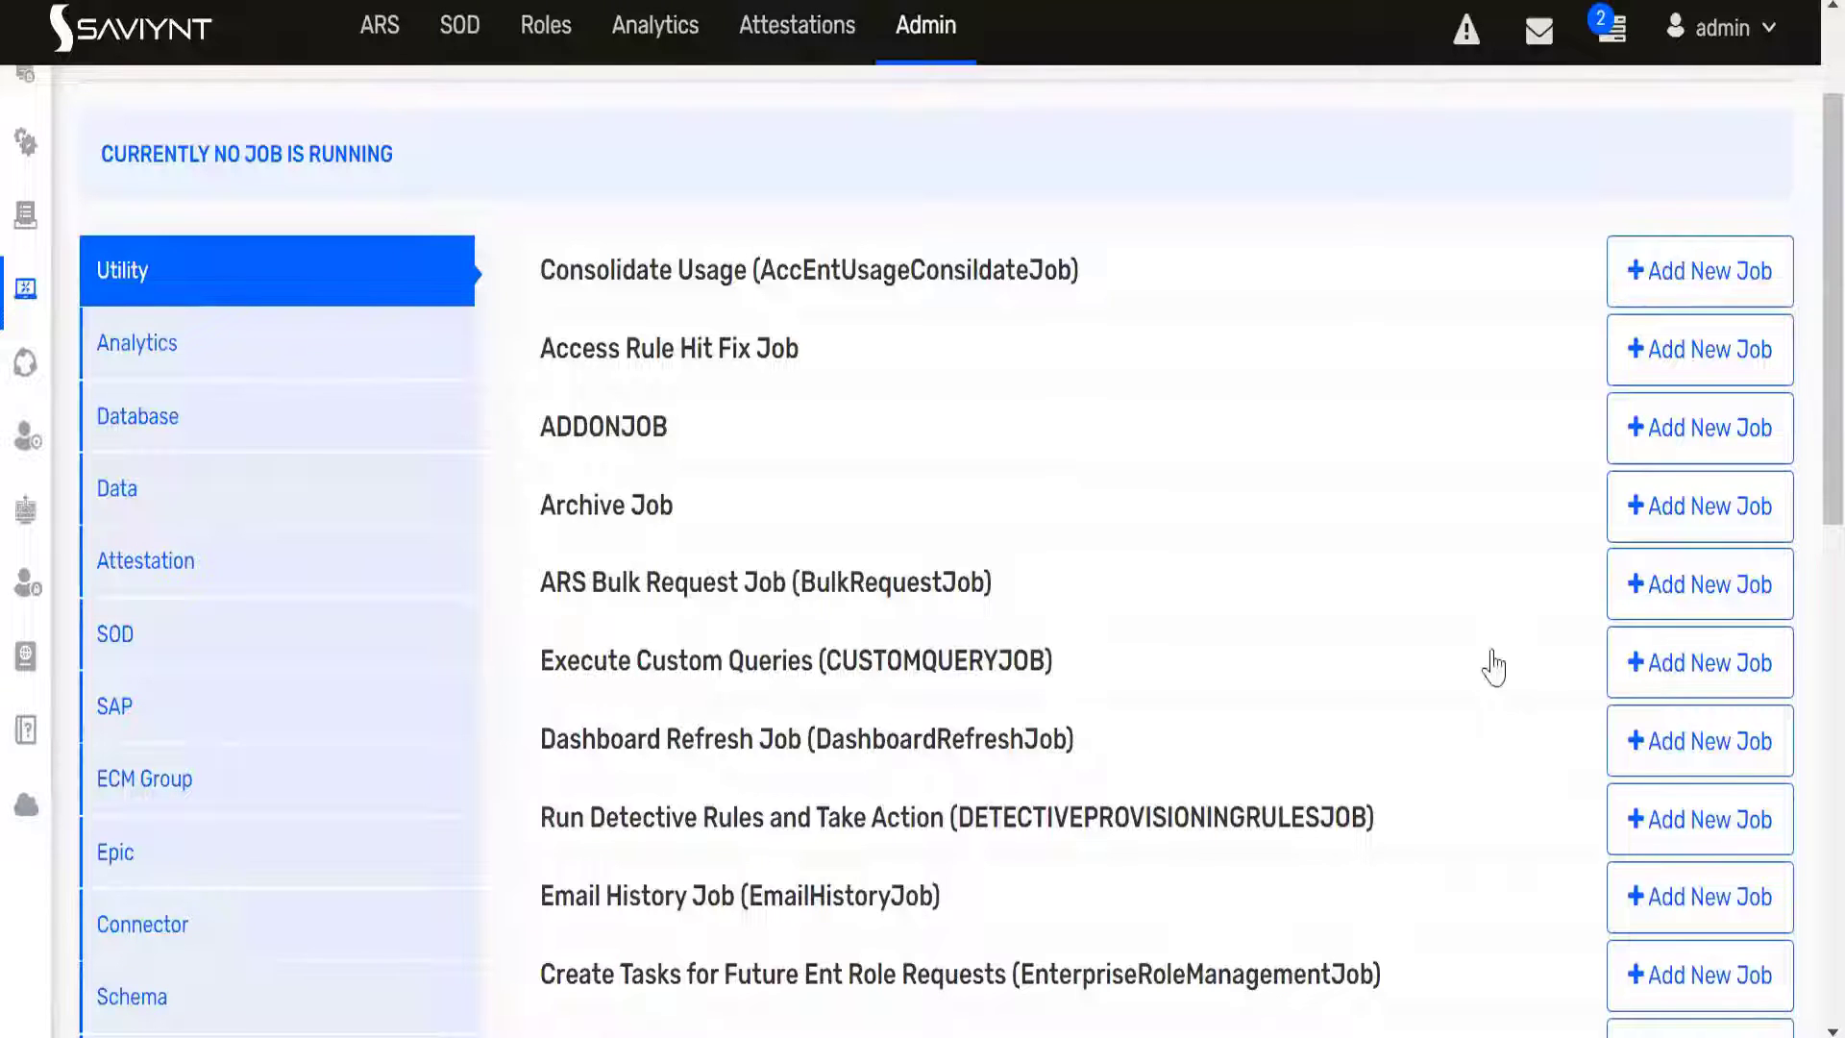
click(1342, 672)
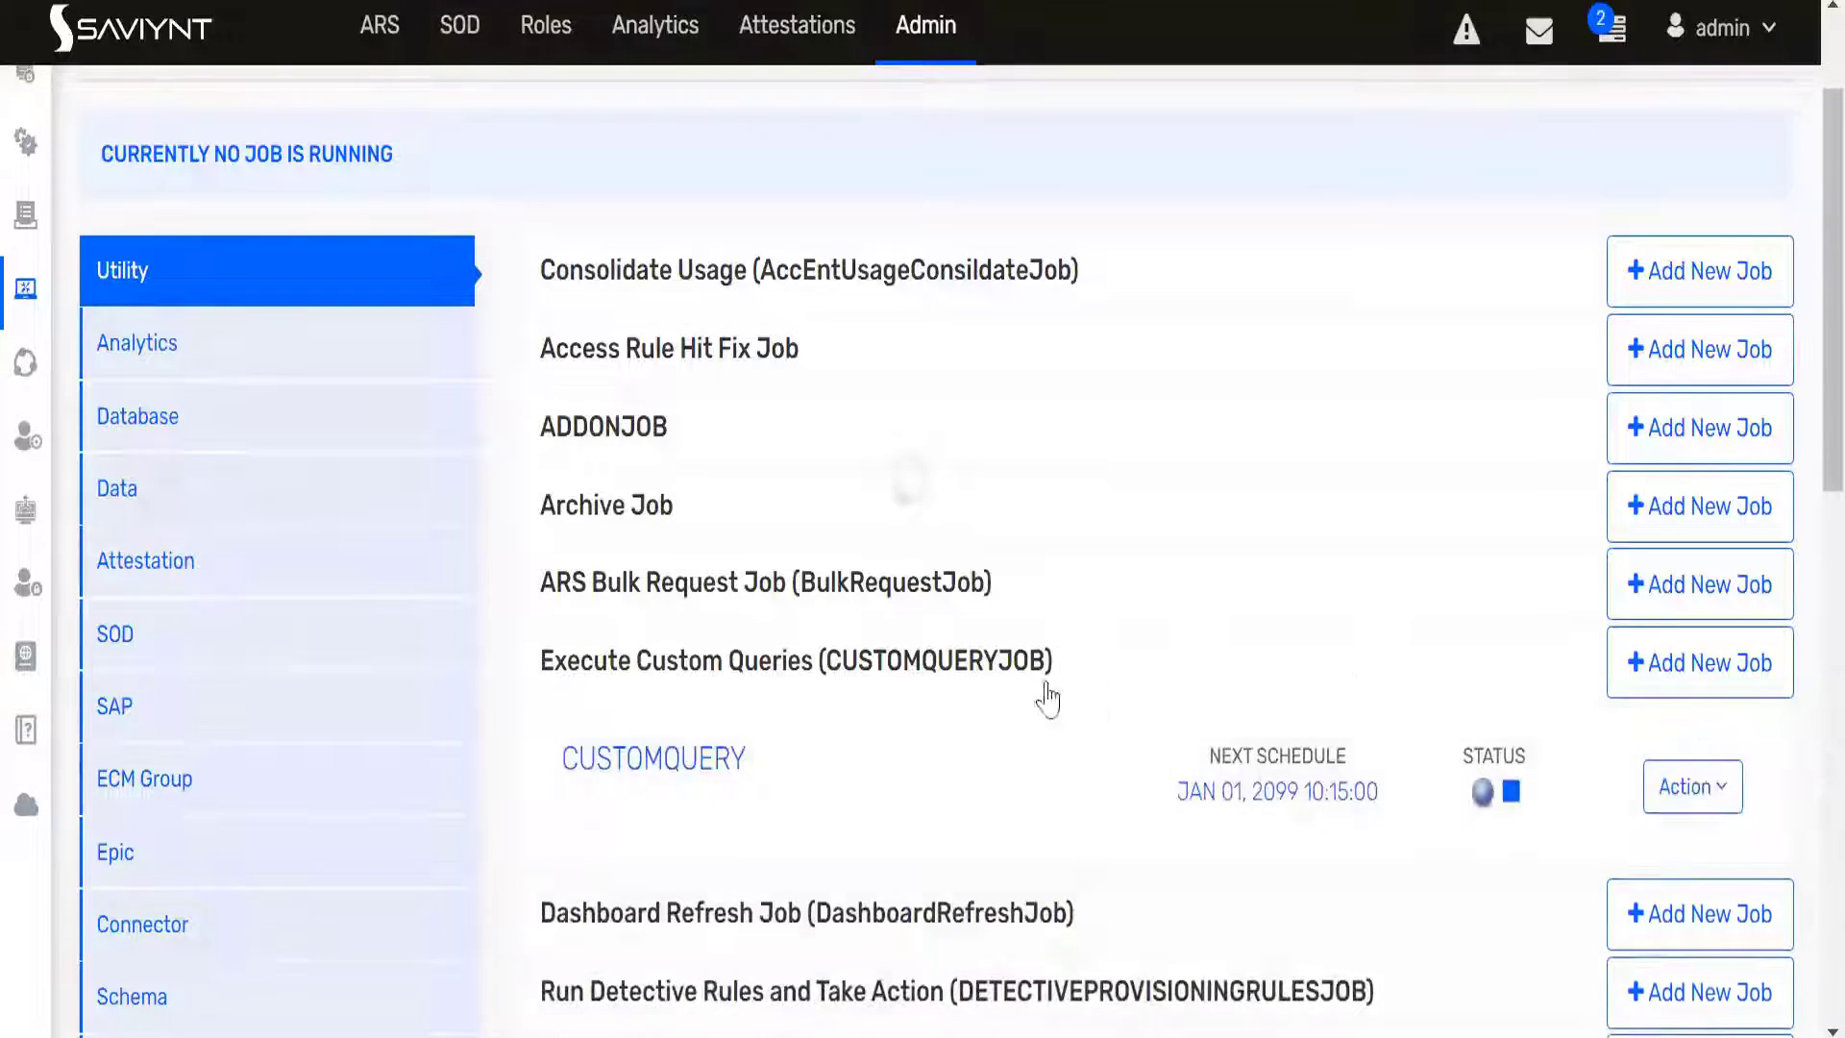
drag(761, 774, 580, 783)
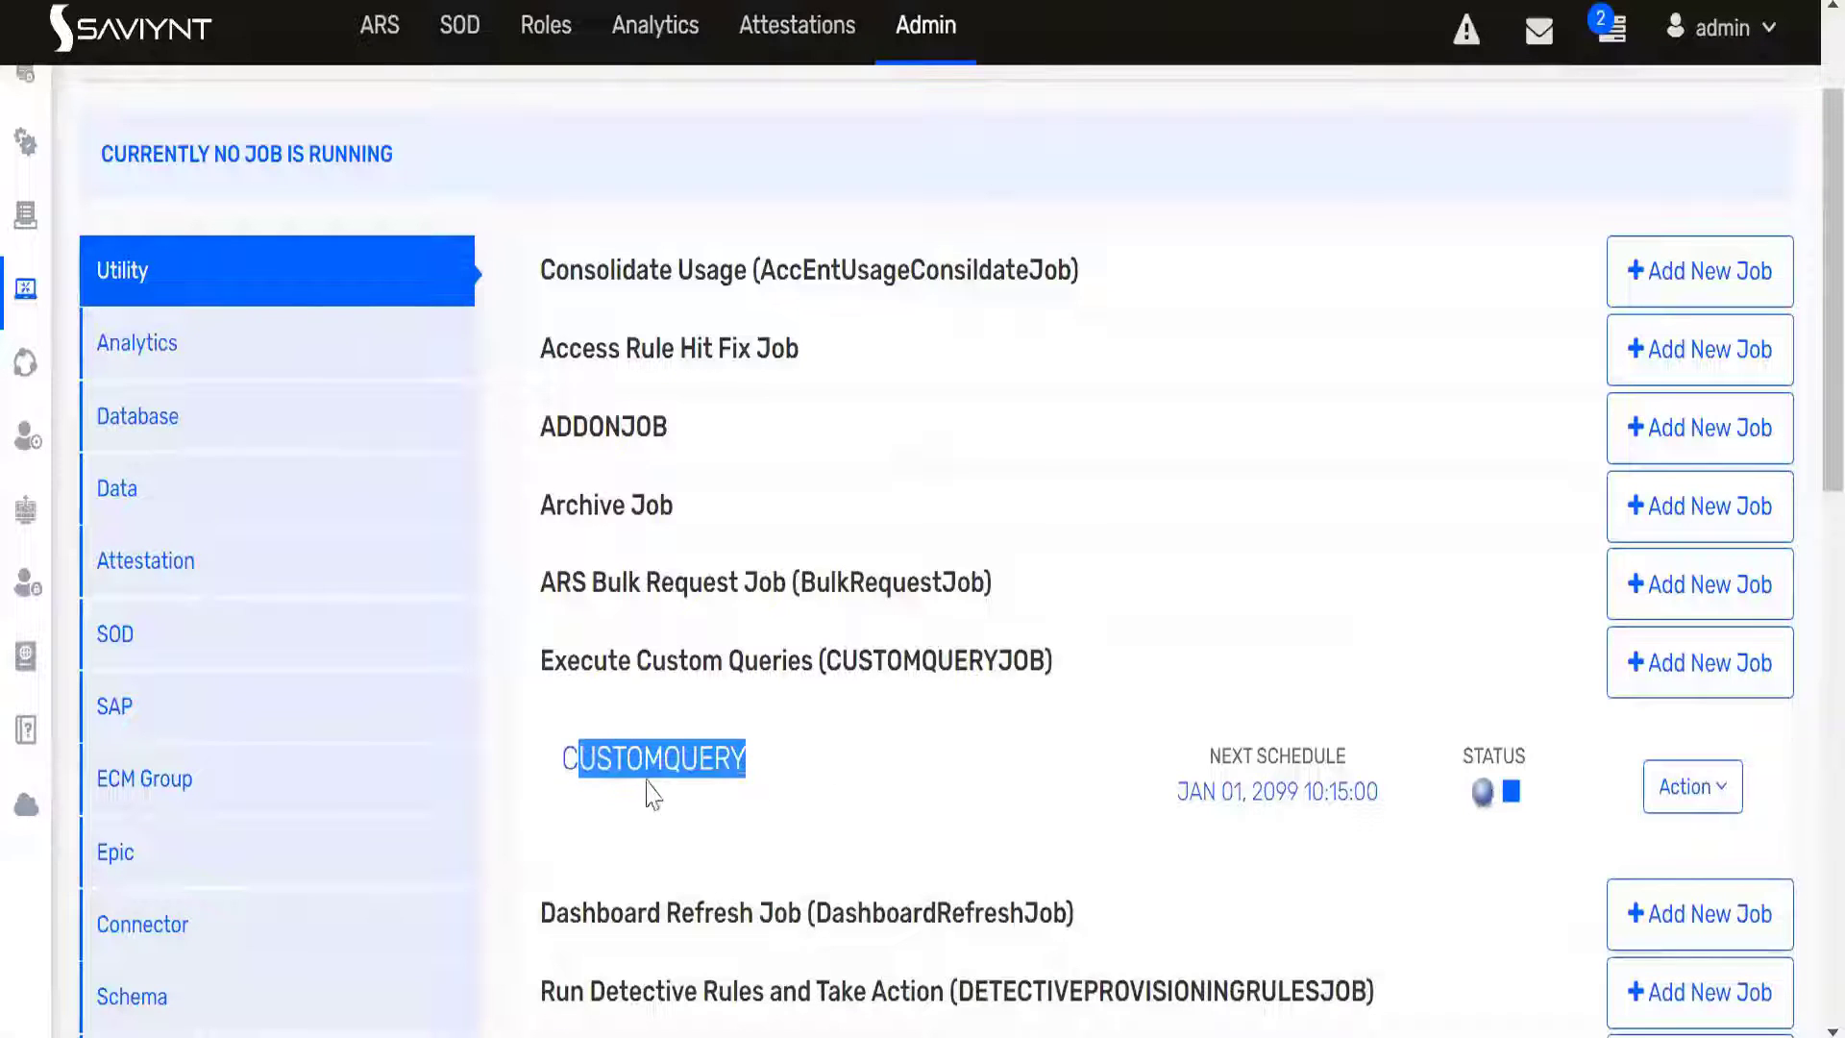
double_click(649, 786)
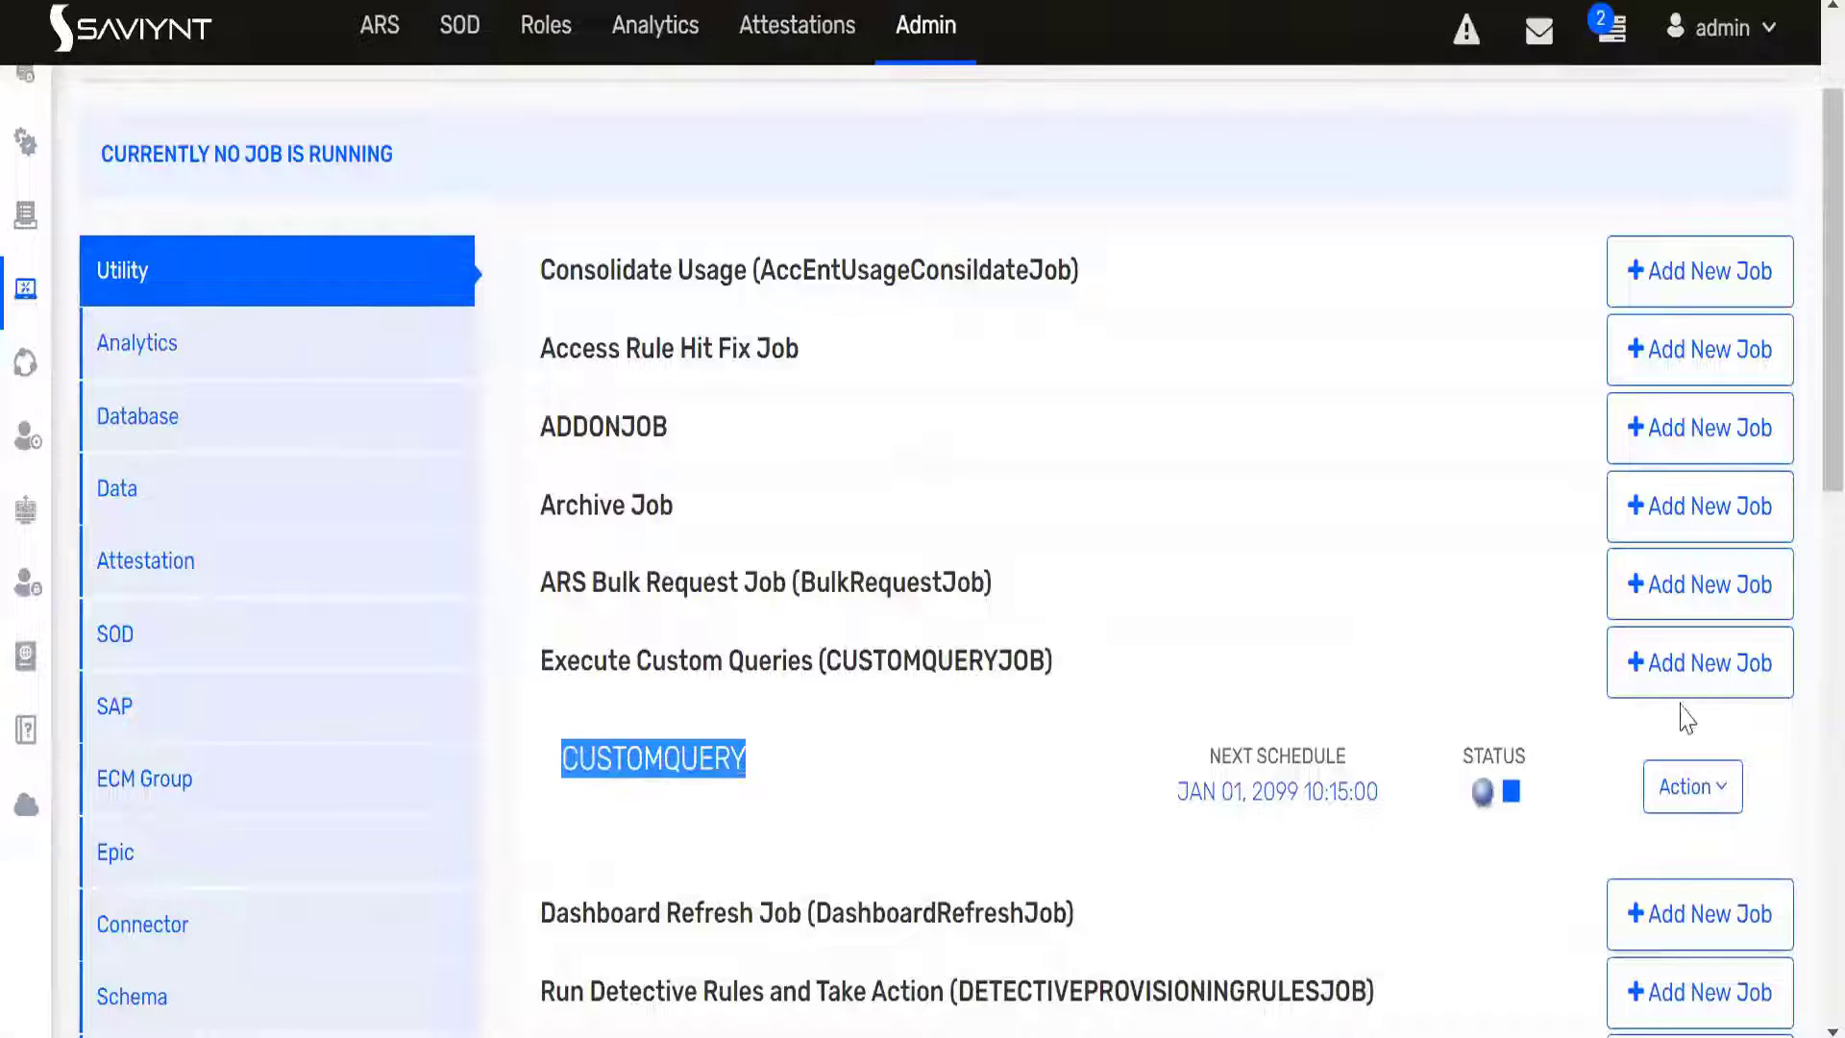
click(1696, 805)
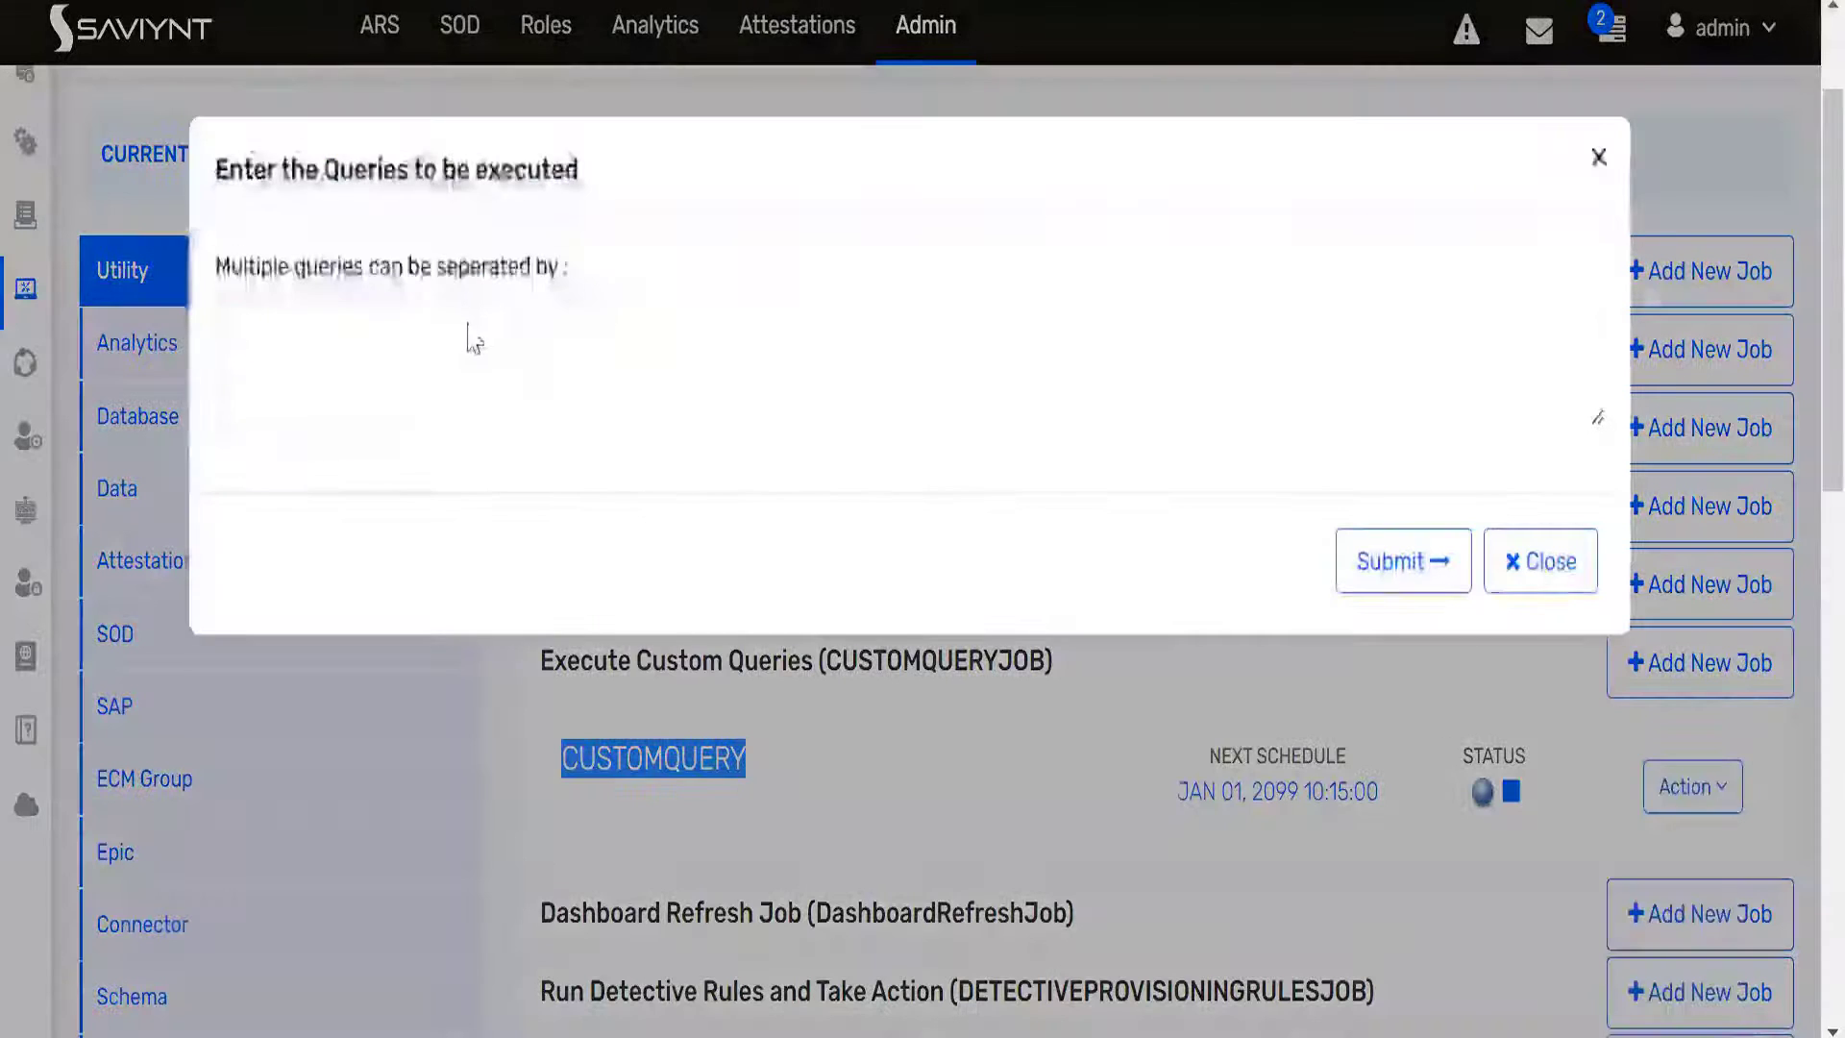
- Enter and submit the query "update users set manager=2 where userkey=12" for the custom query job
click(499, 323)
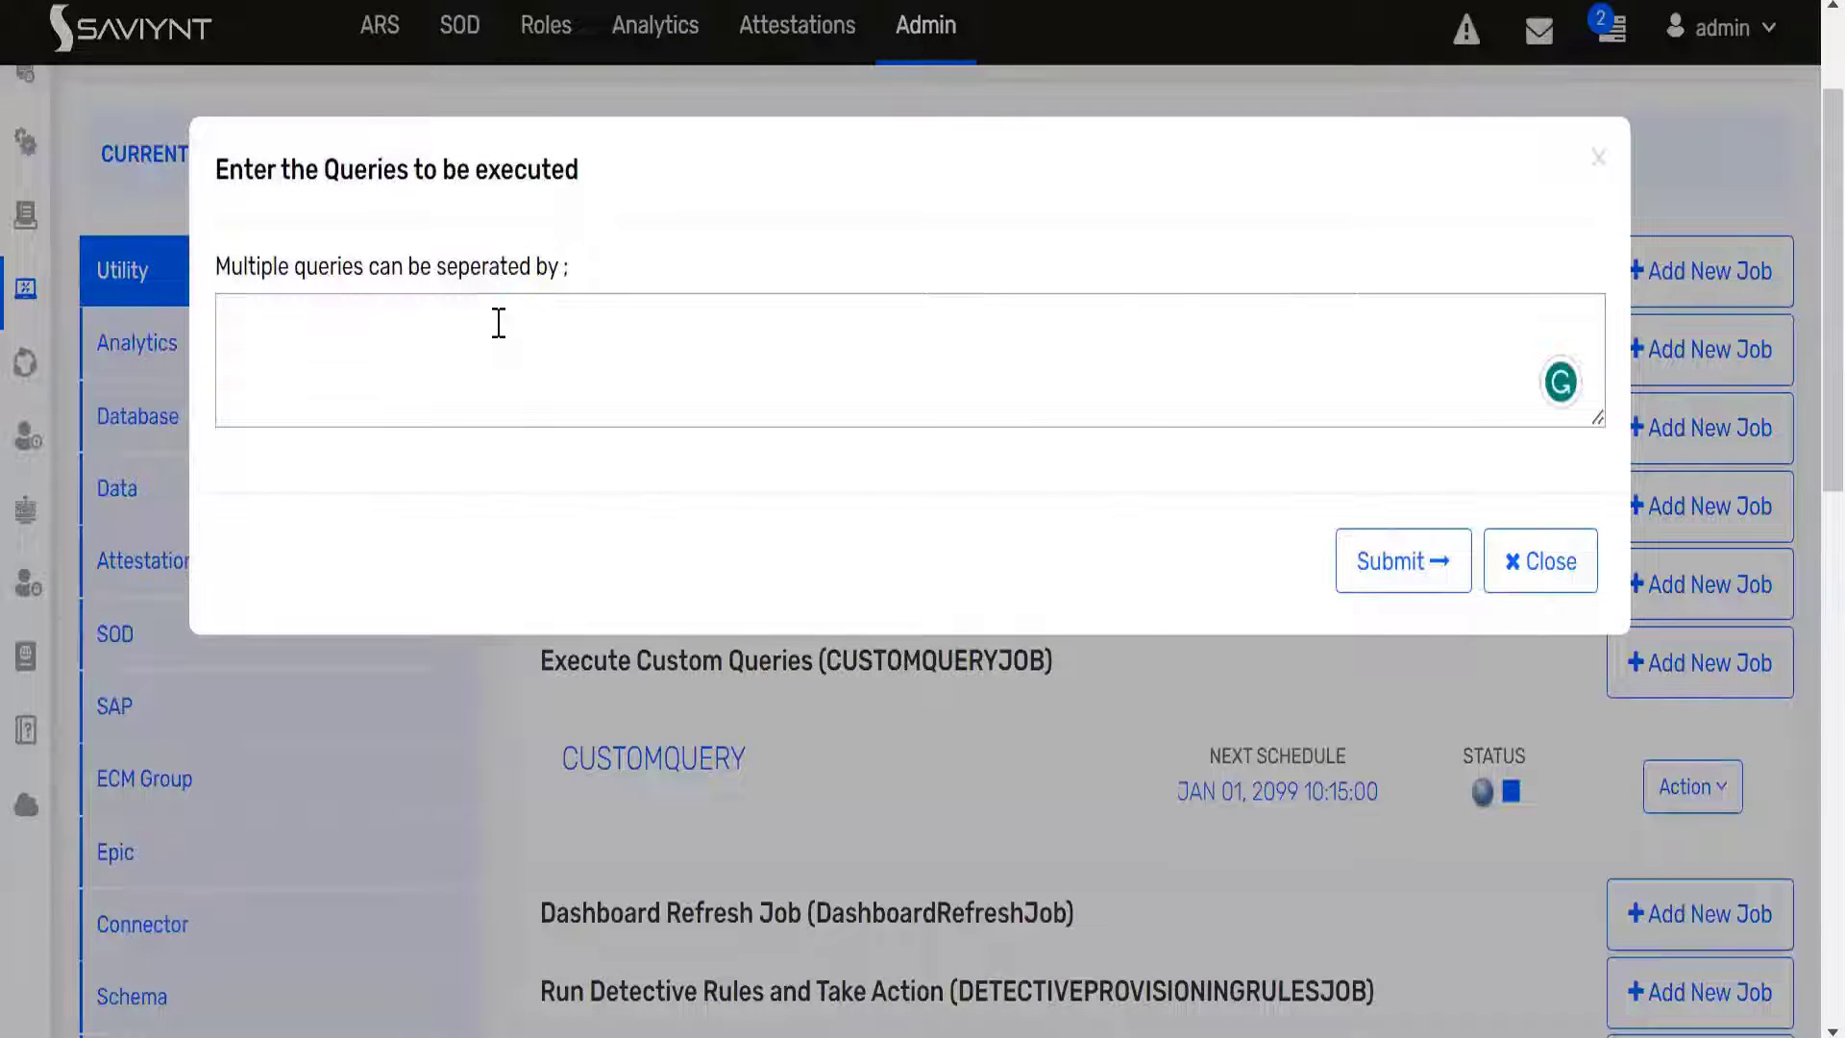
text(update users)
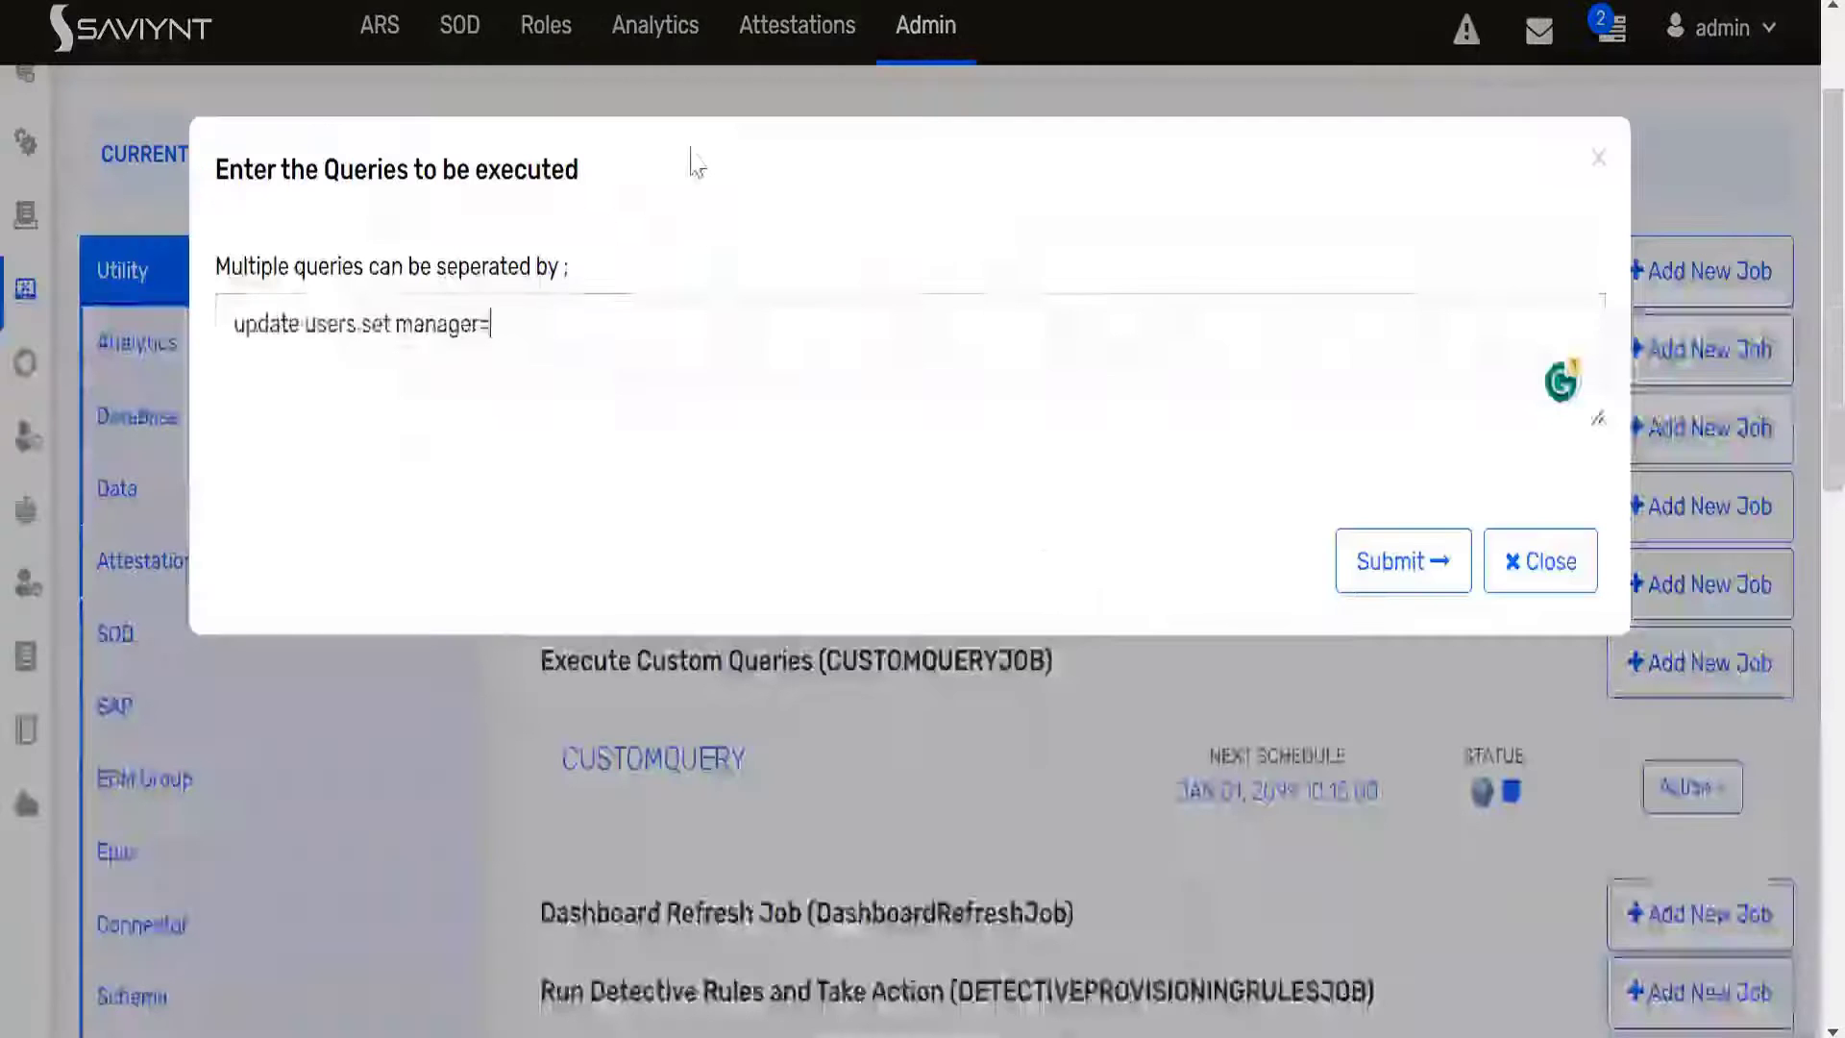
text(=)
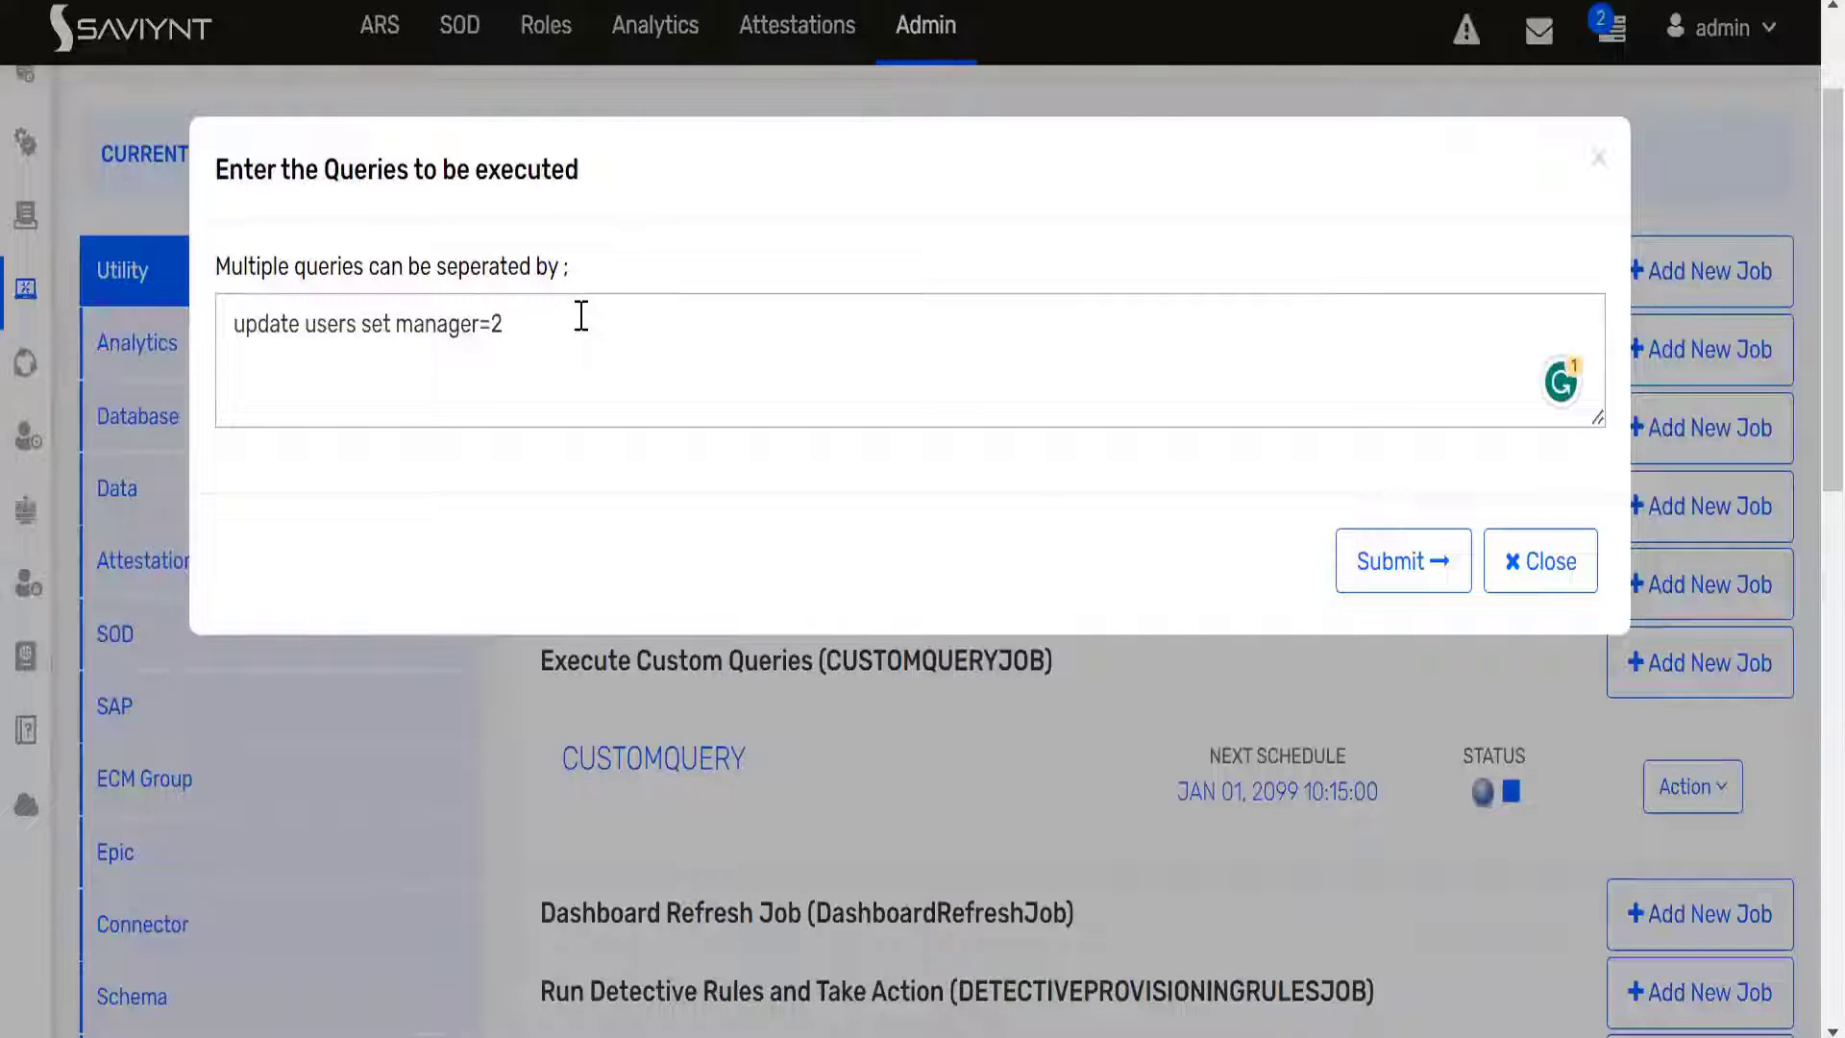
text(2 where )
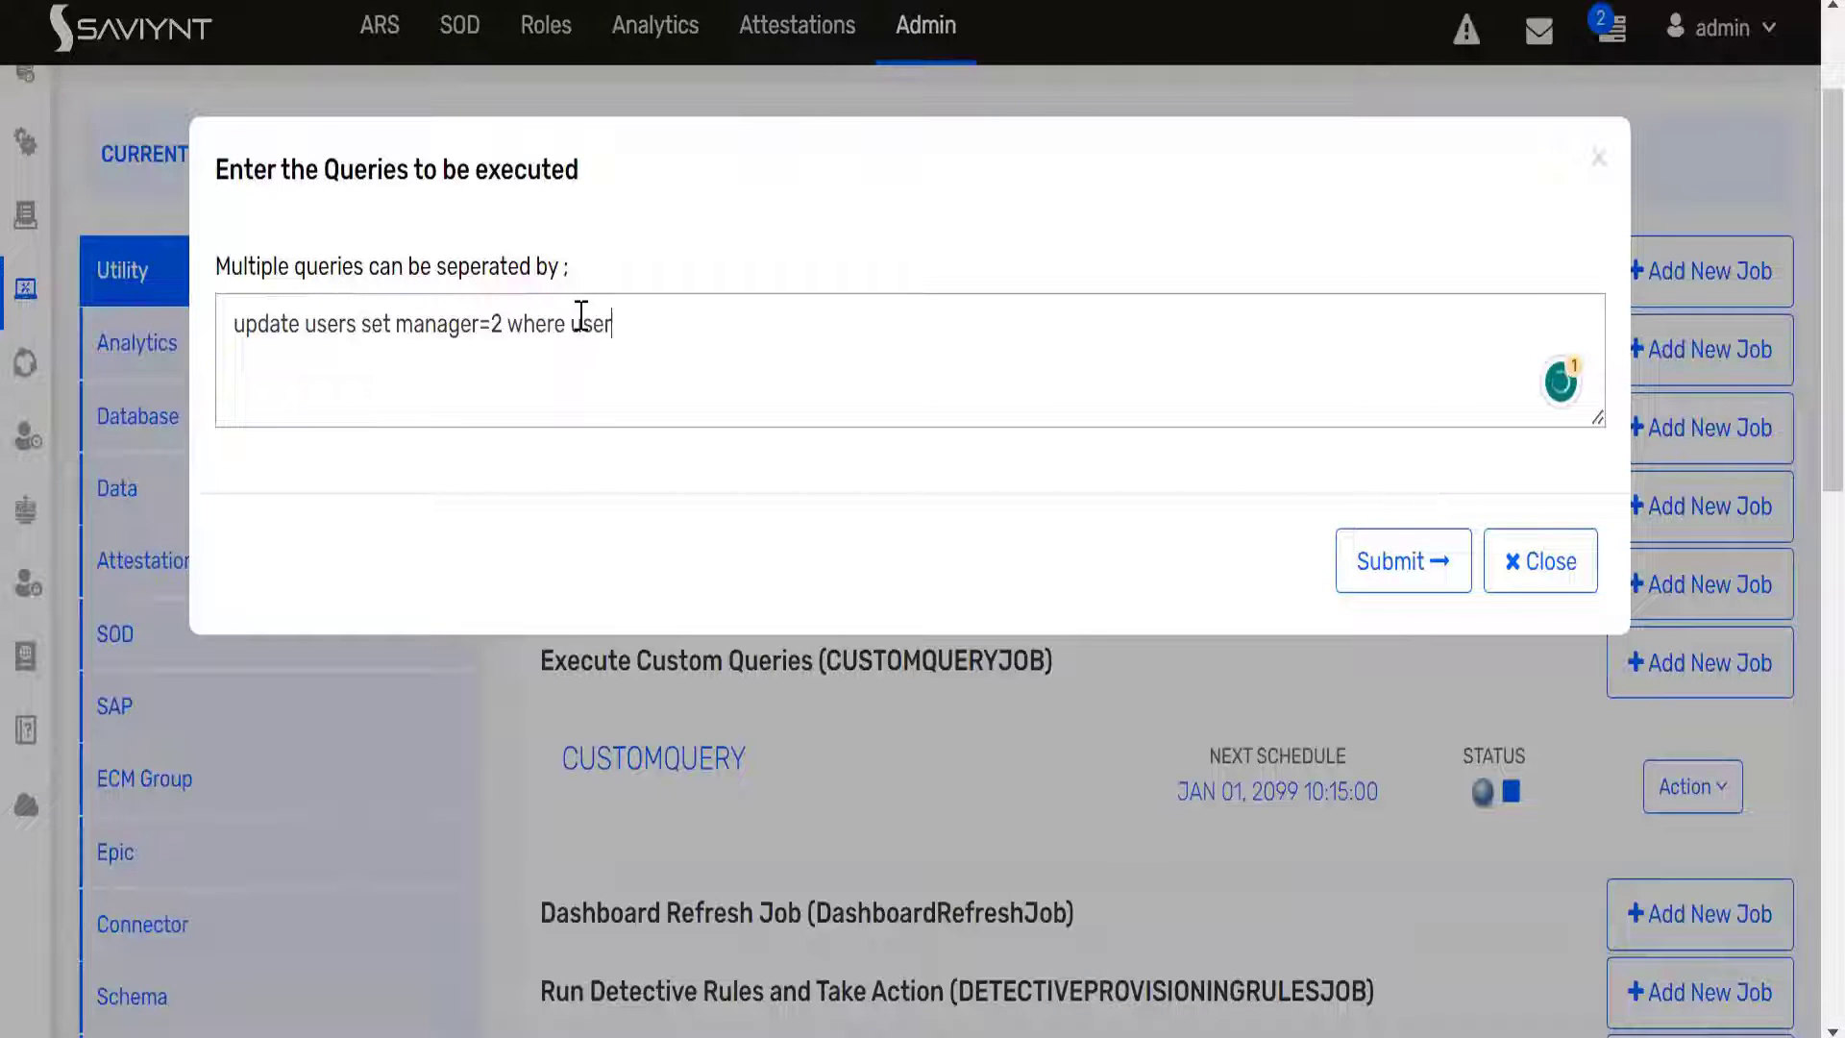
text(userkey)
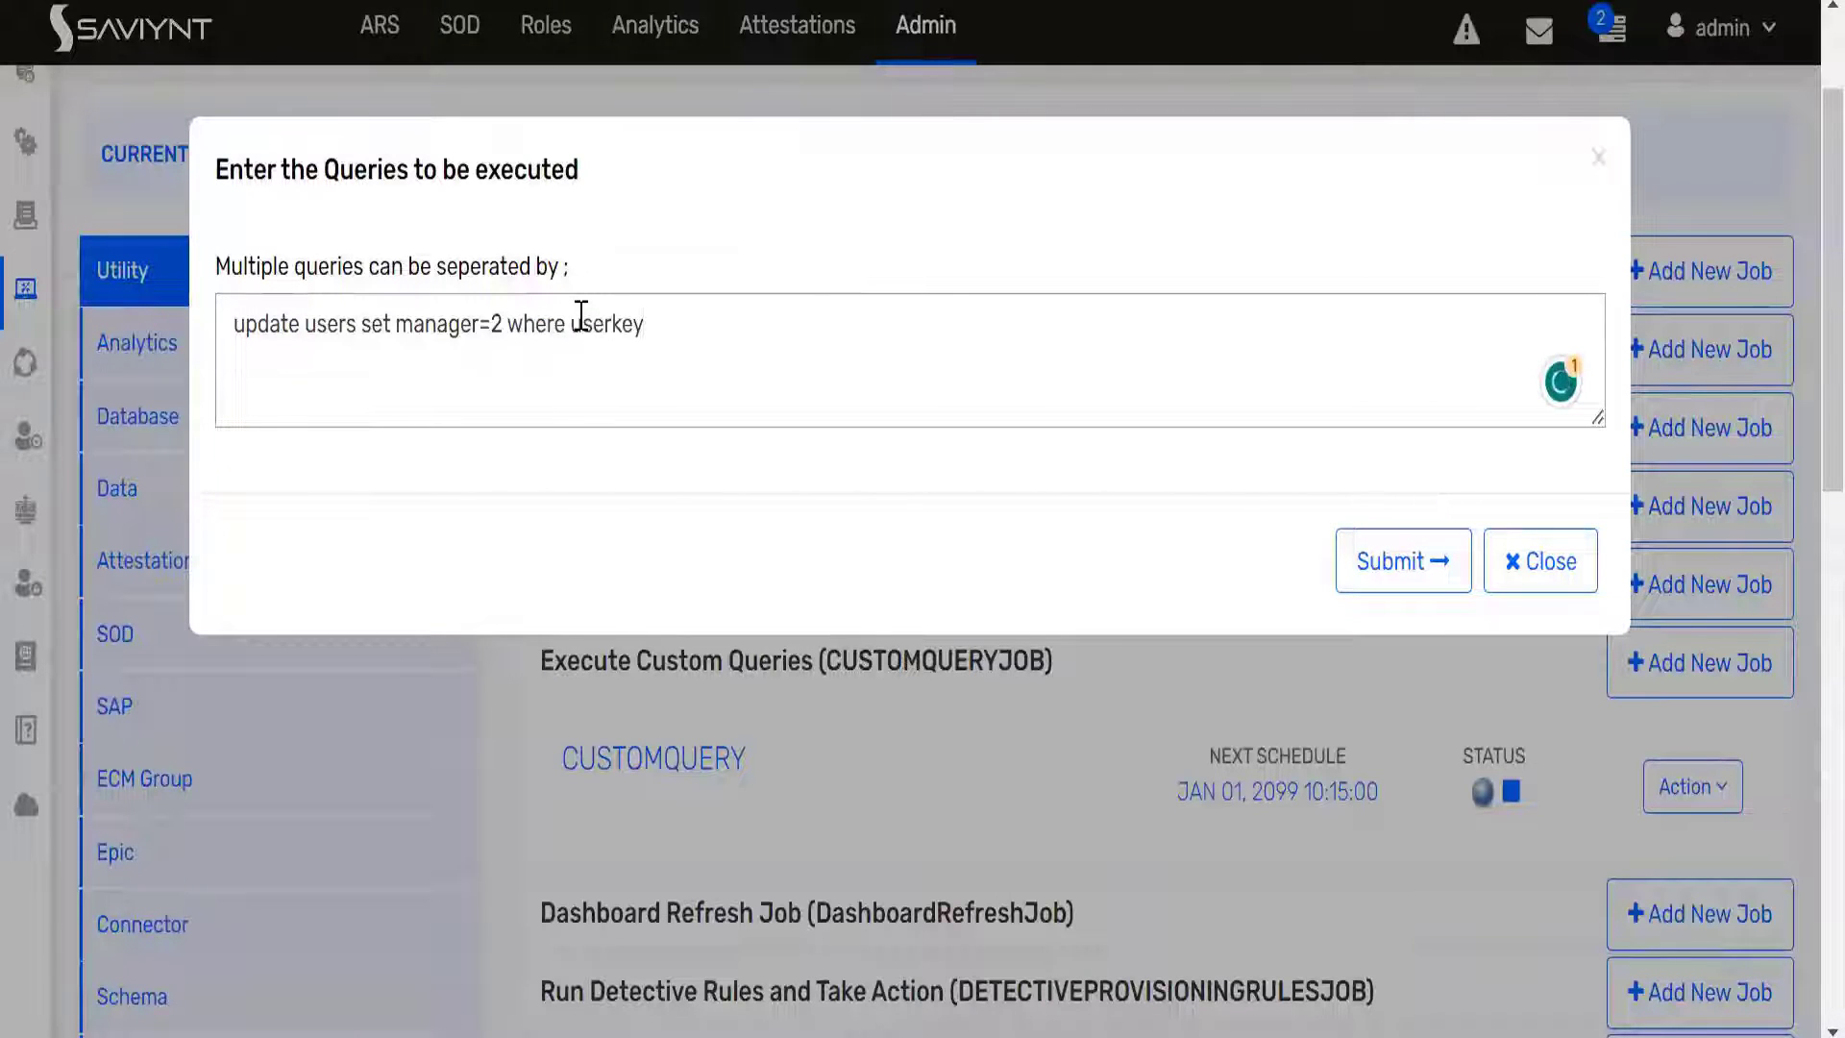
text(=)
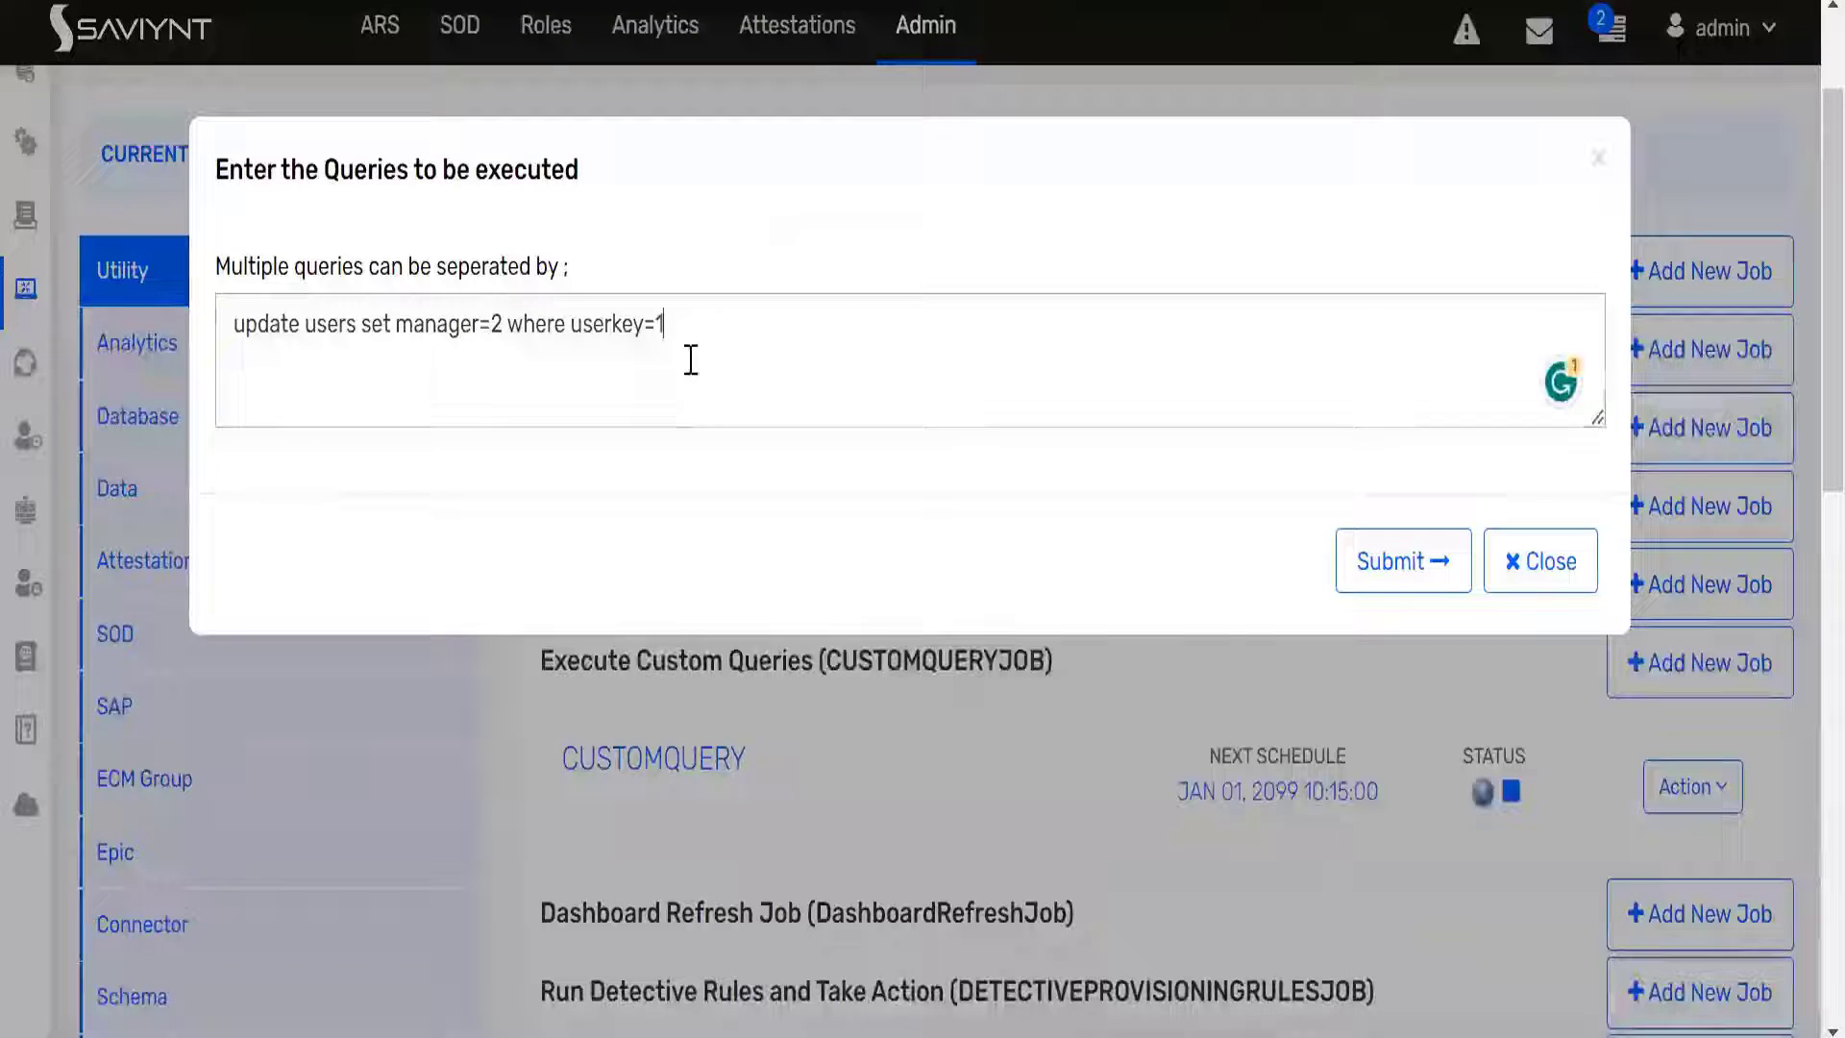
text(2 where userkey=12)
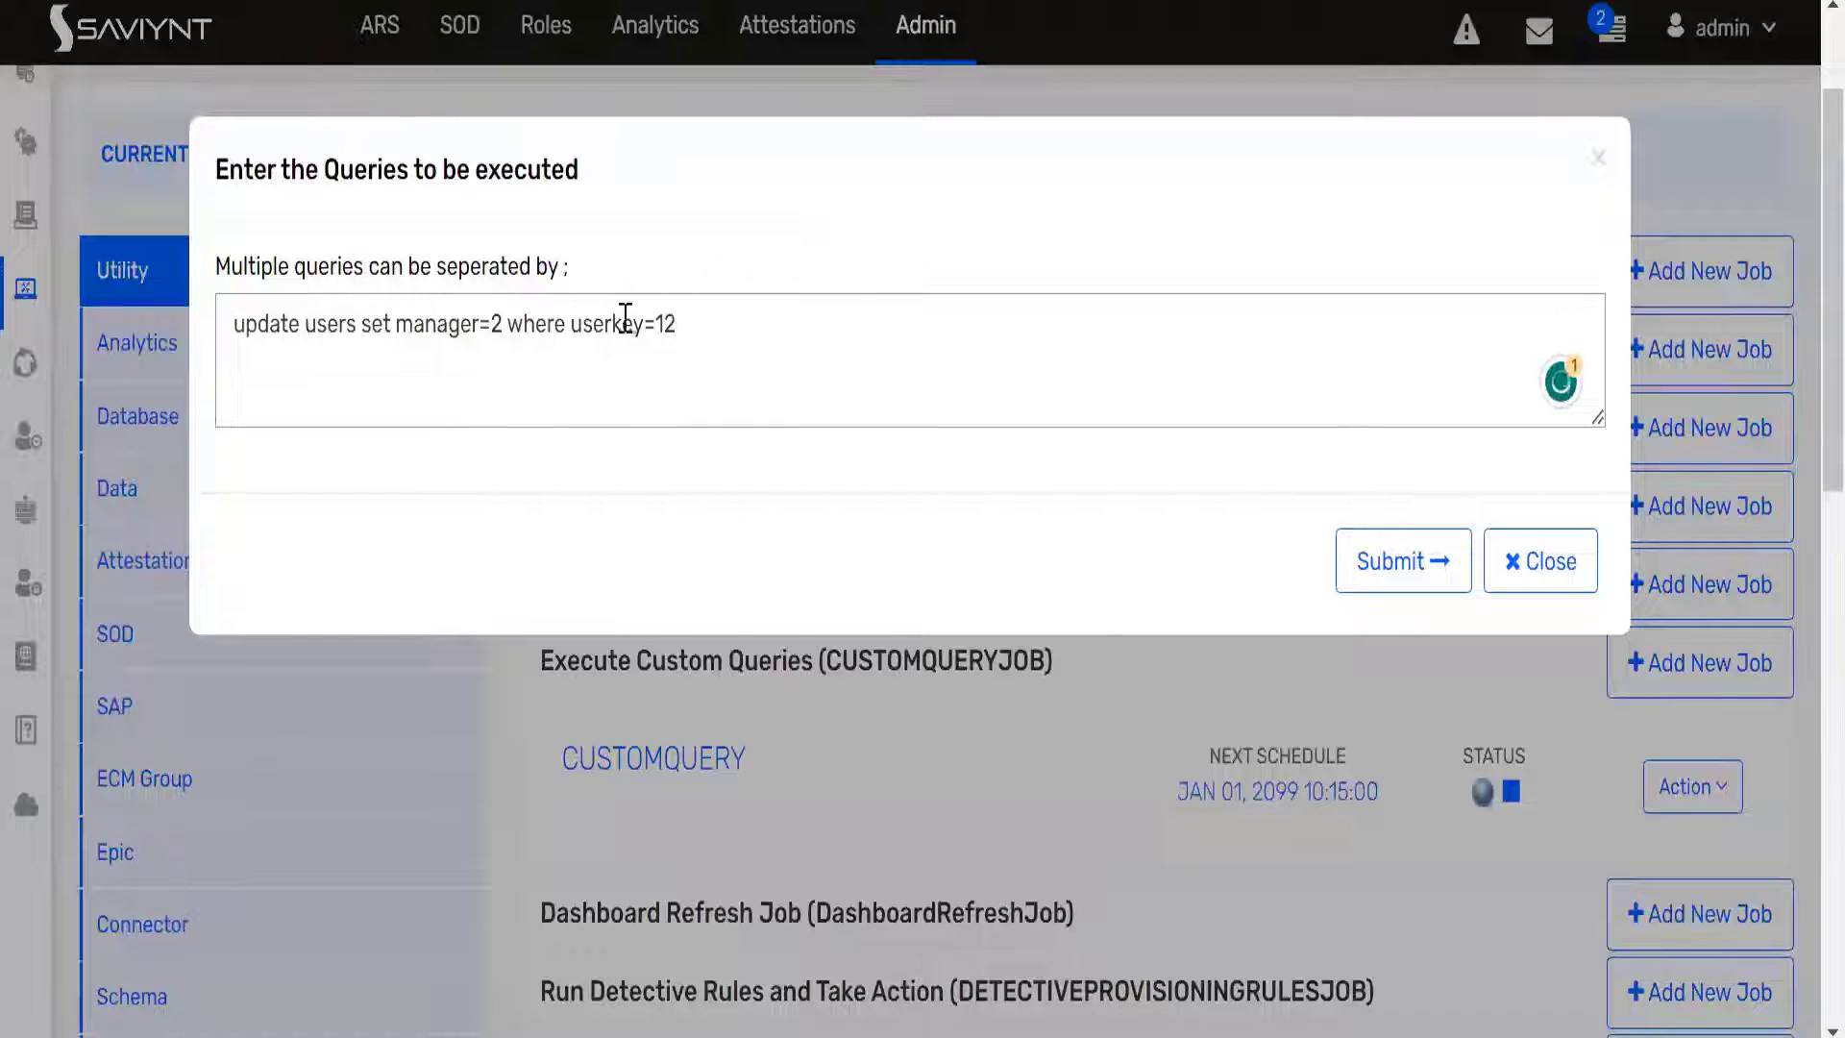
click(1365, 560)
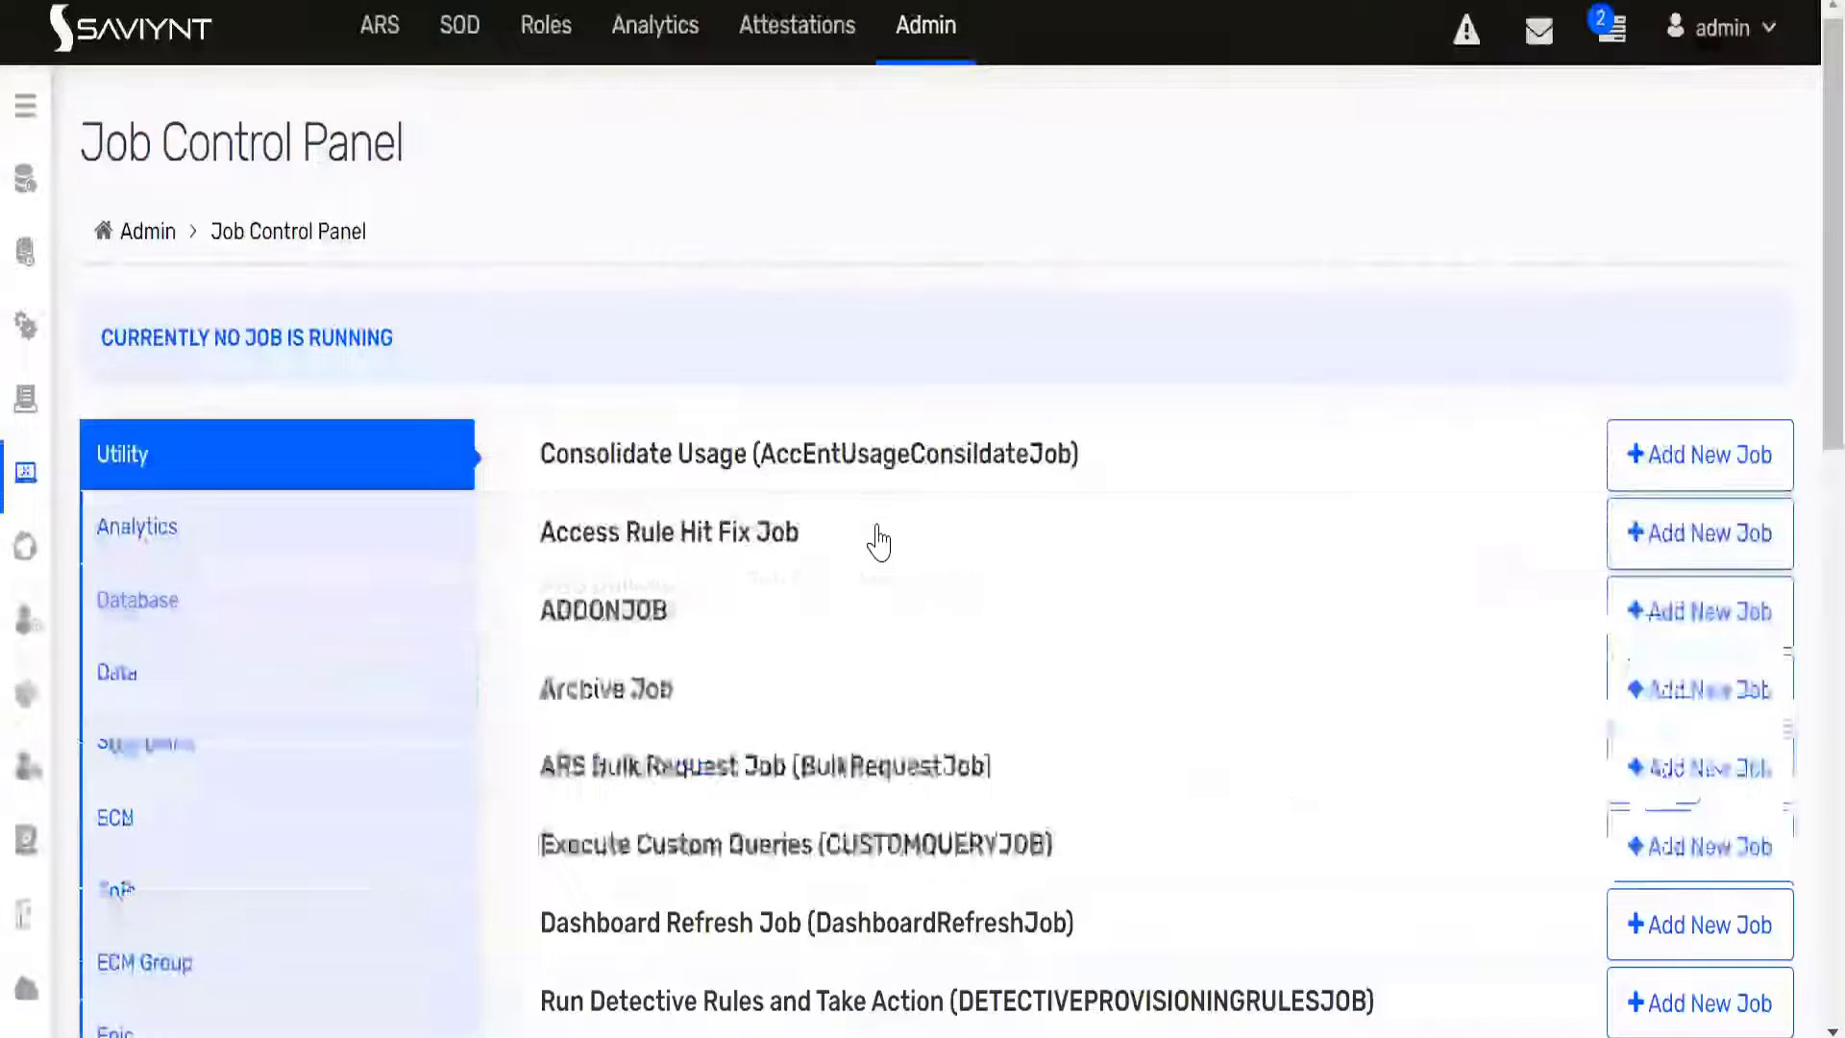
- Check the Manager field under Other Details on the user's details page
scroll(878, 543, down, 4)
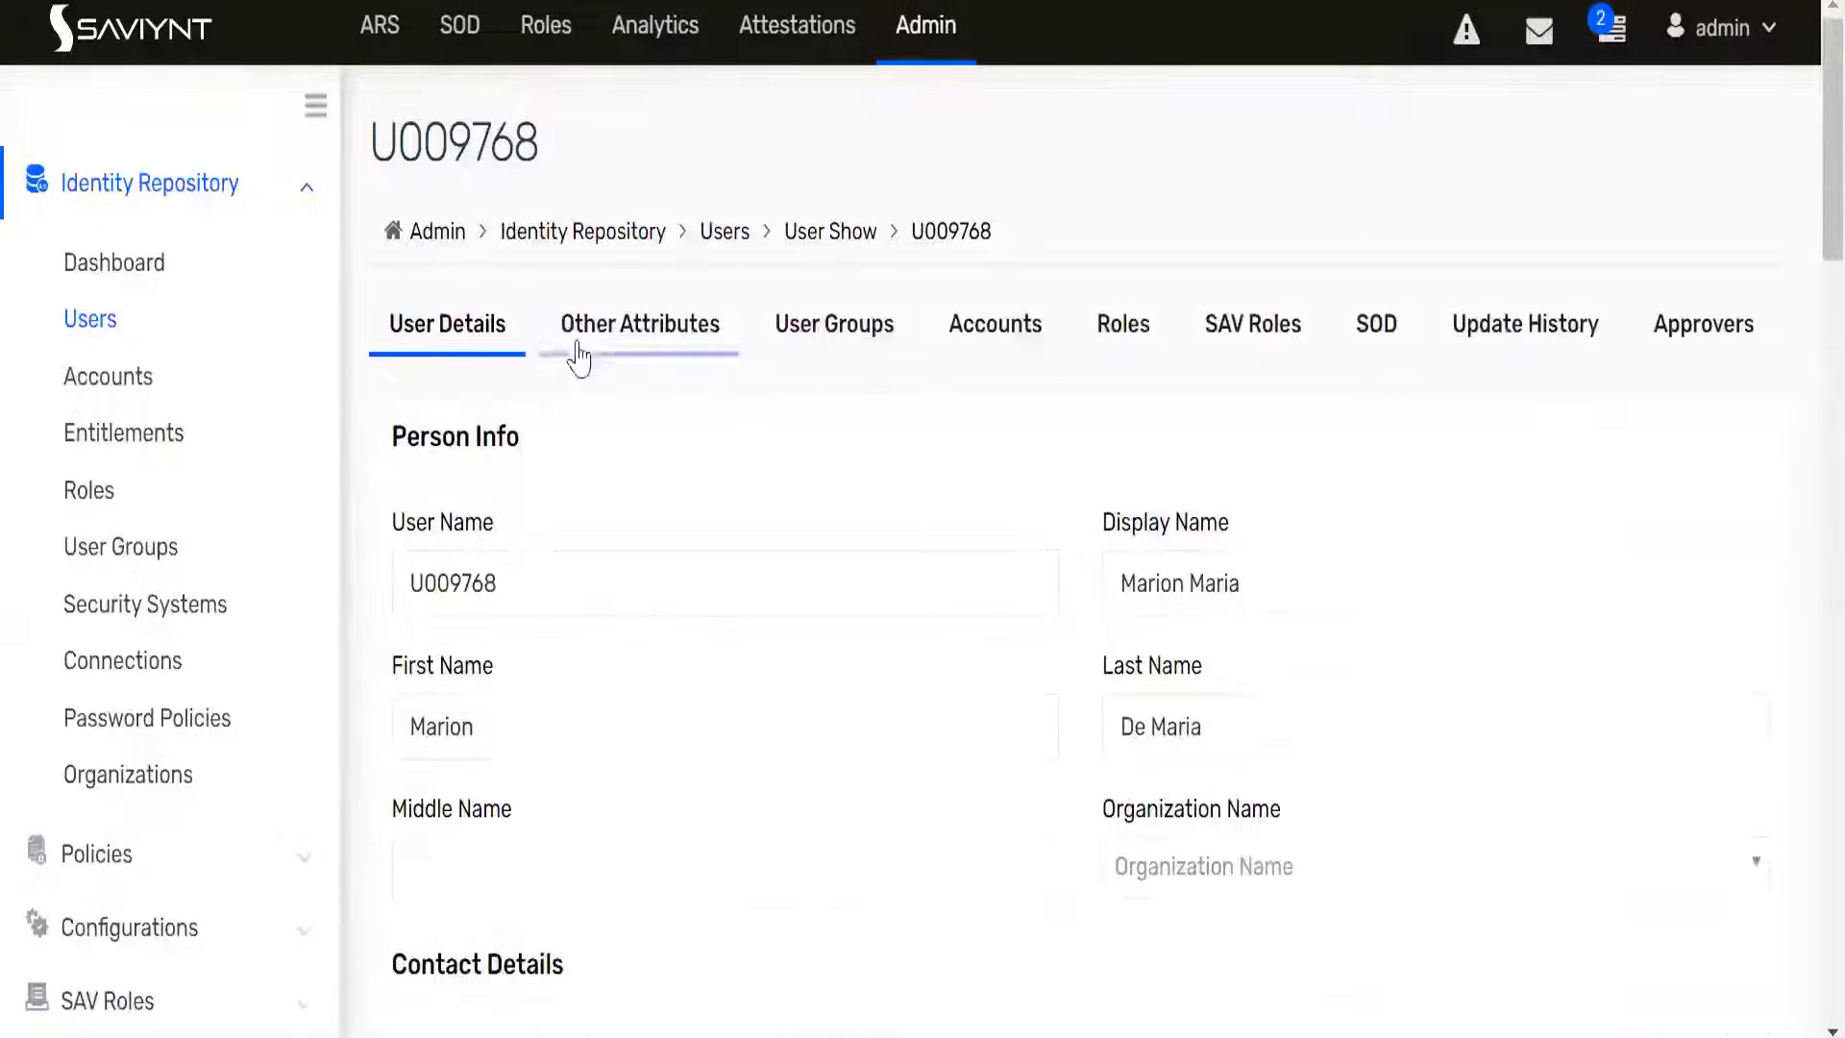
scroll(579, 358, down, 2)
scroll(579, 357, down, 4)
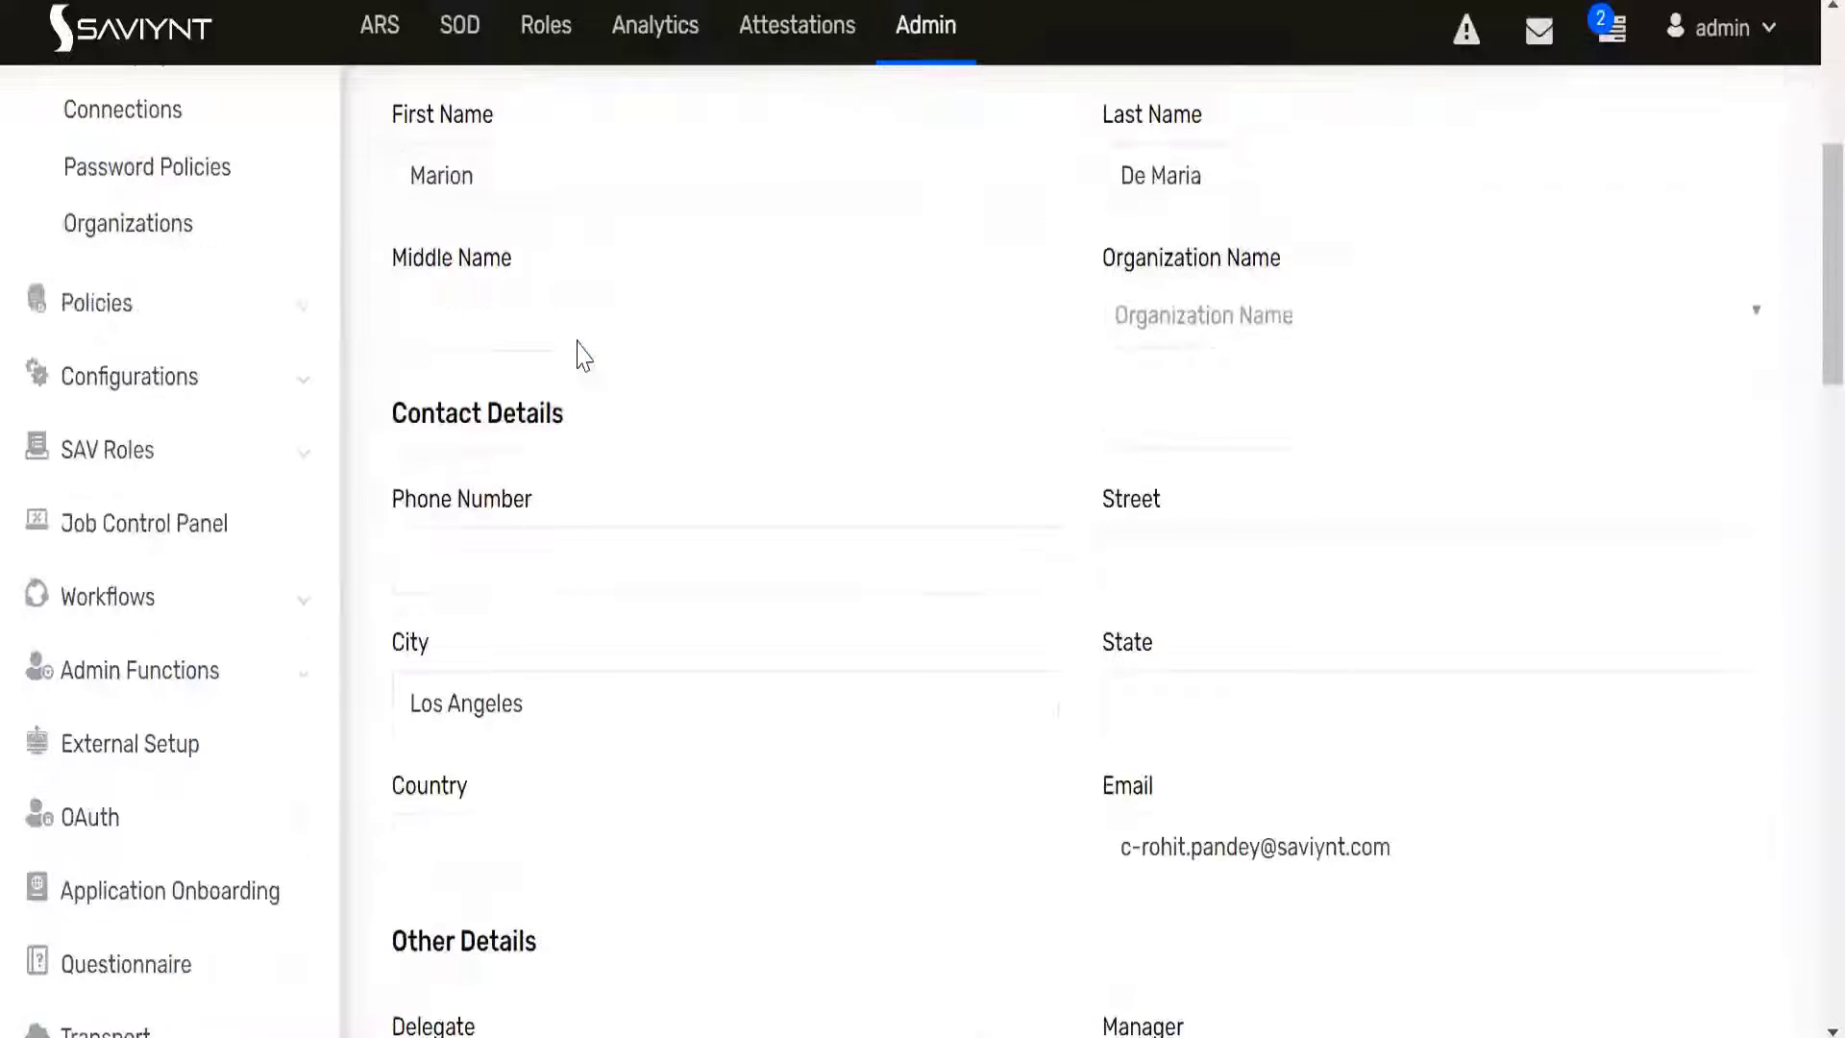
scroll(579, 339, down, 4)
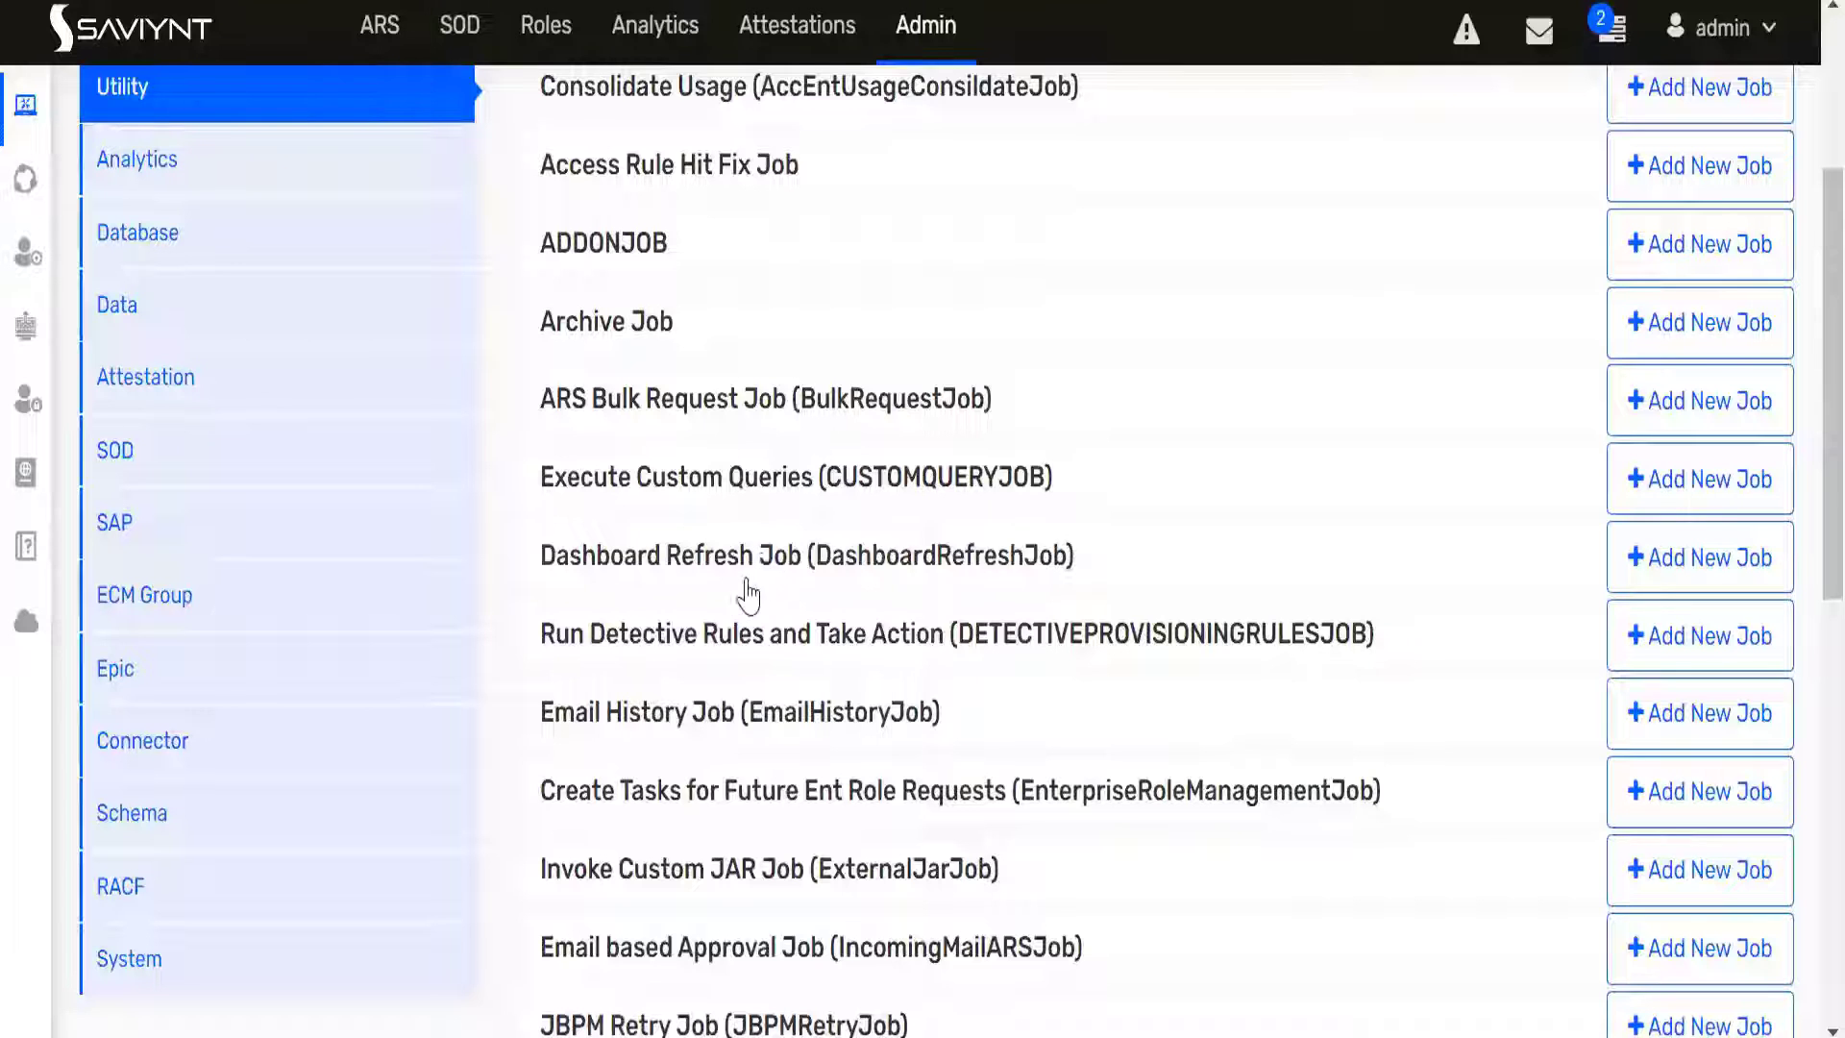
- Open the CUSTOMQUERY job's history under Execute Custom Queries (CUSTOMQUERYJOB) and examine the executed query text in its job log detail
click(903, 478)
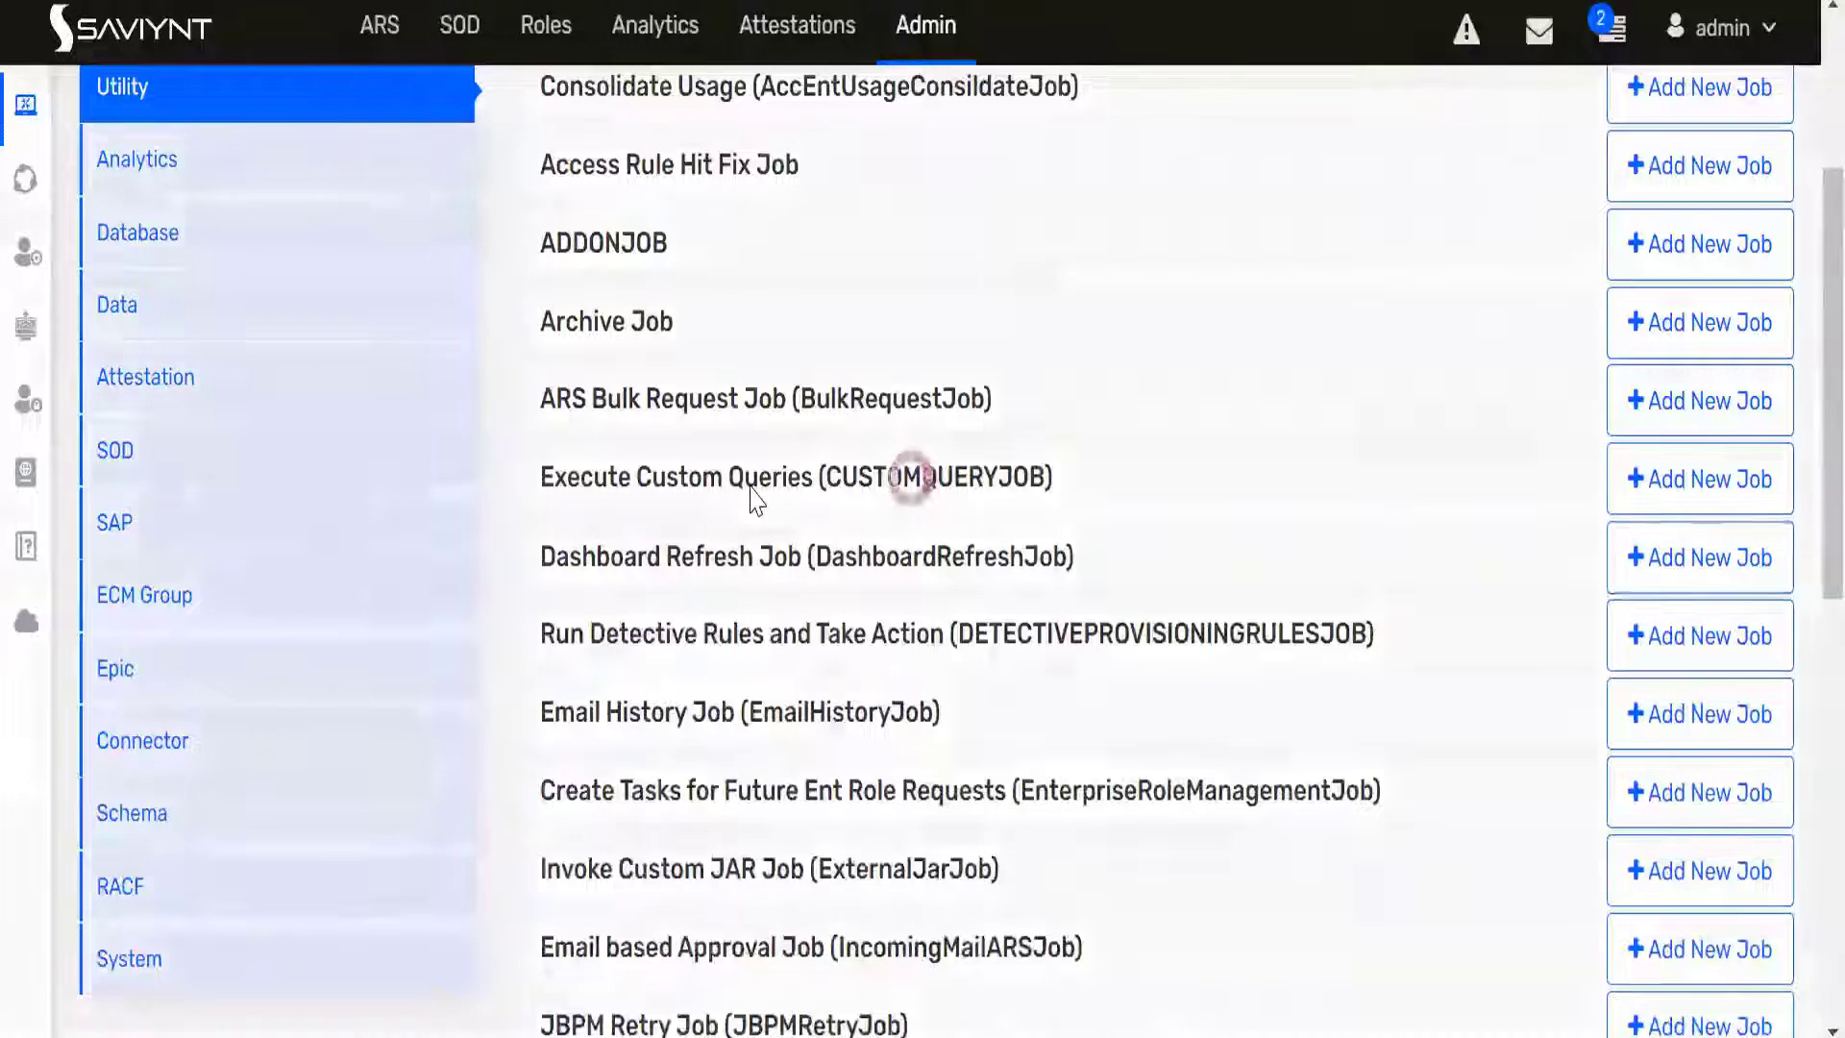
click(679, 584)
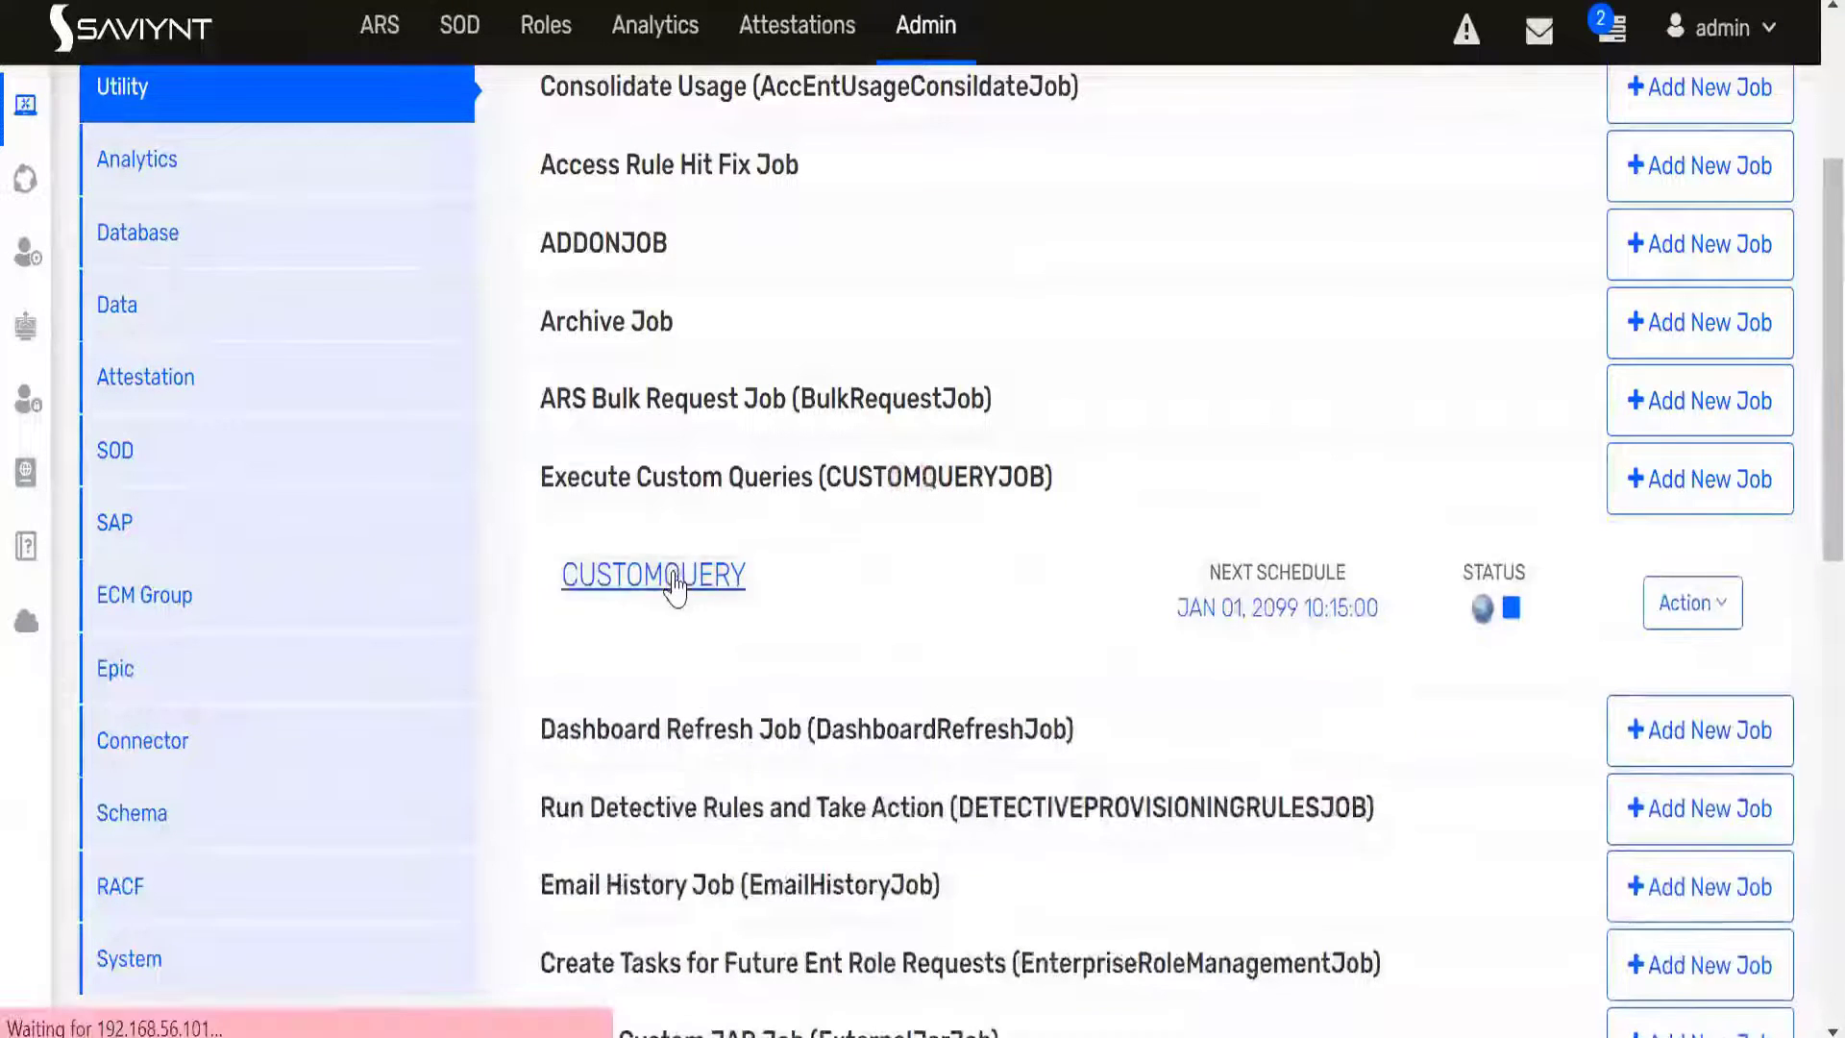
scroll(740, 609, down, 4)
drag(1245, 753, 527, 683)
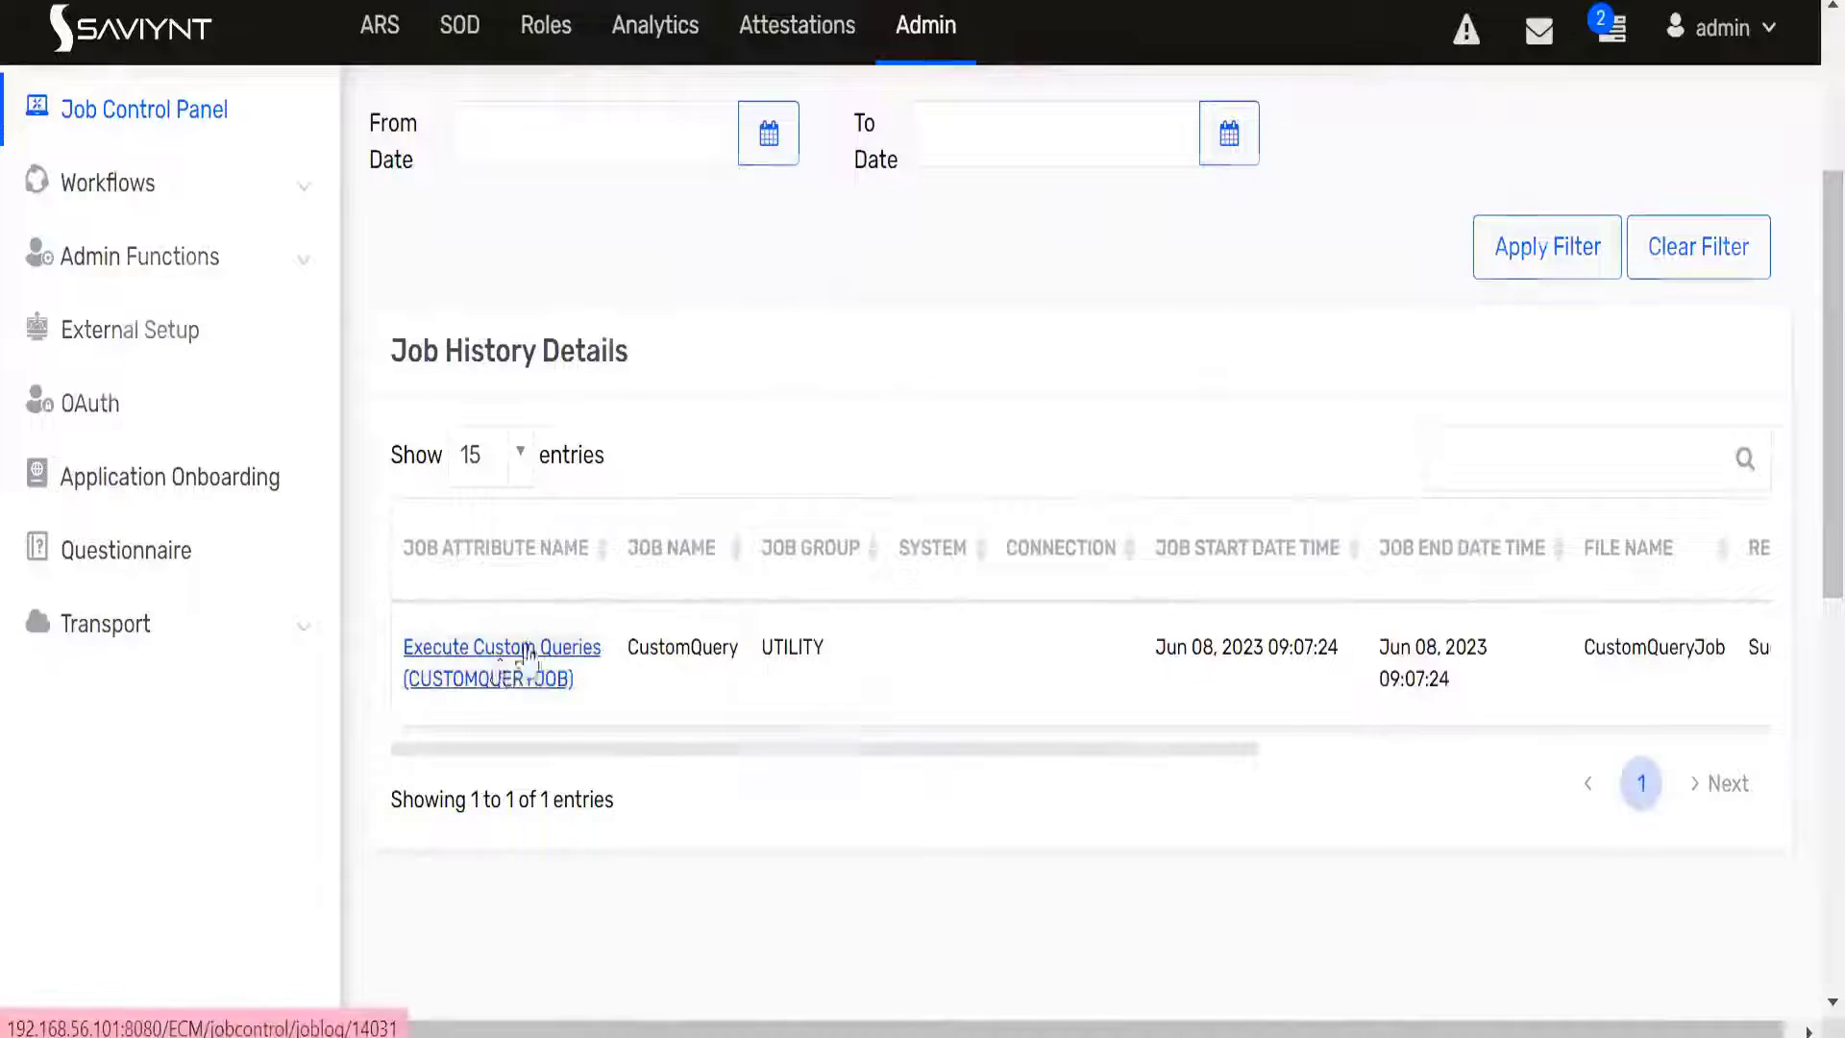
click(508, 665)
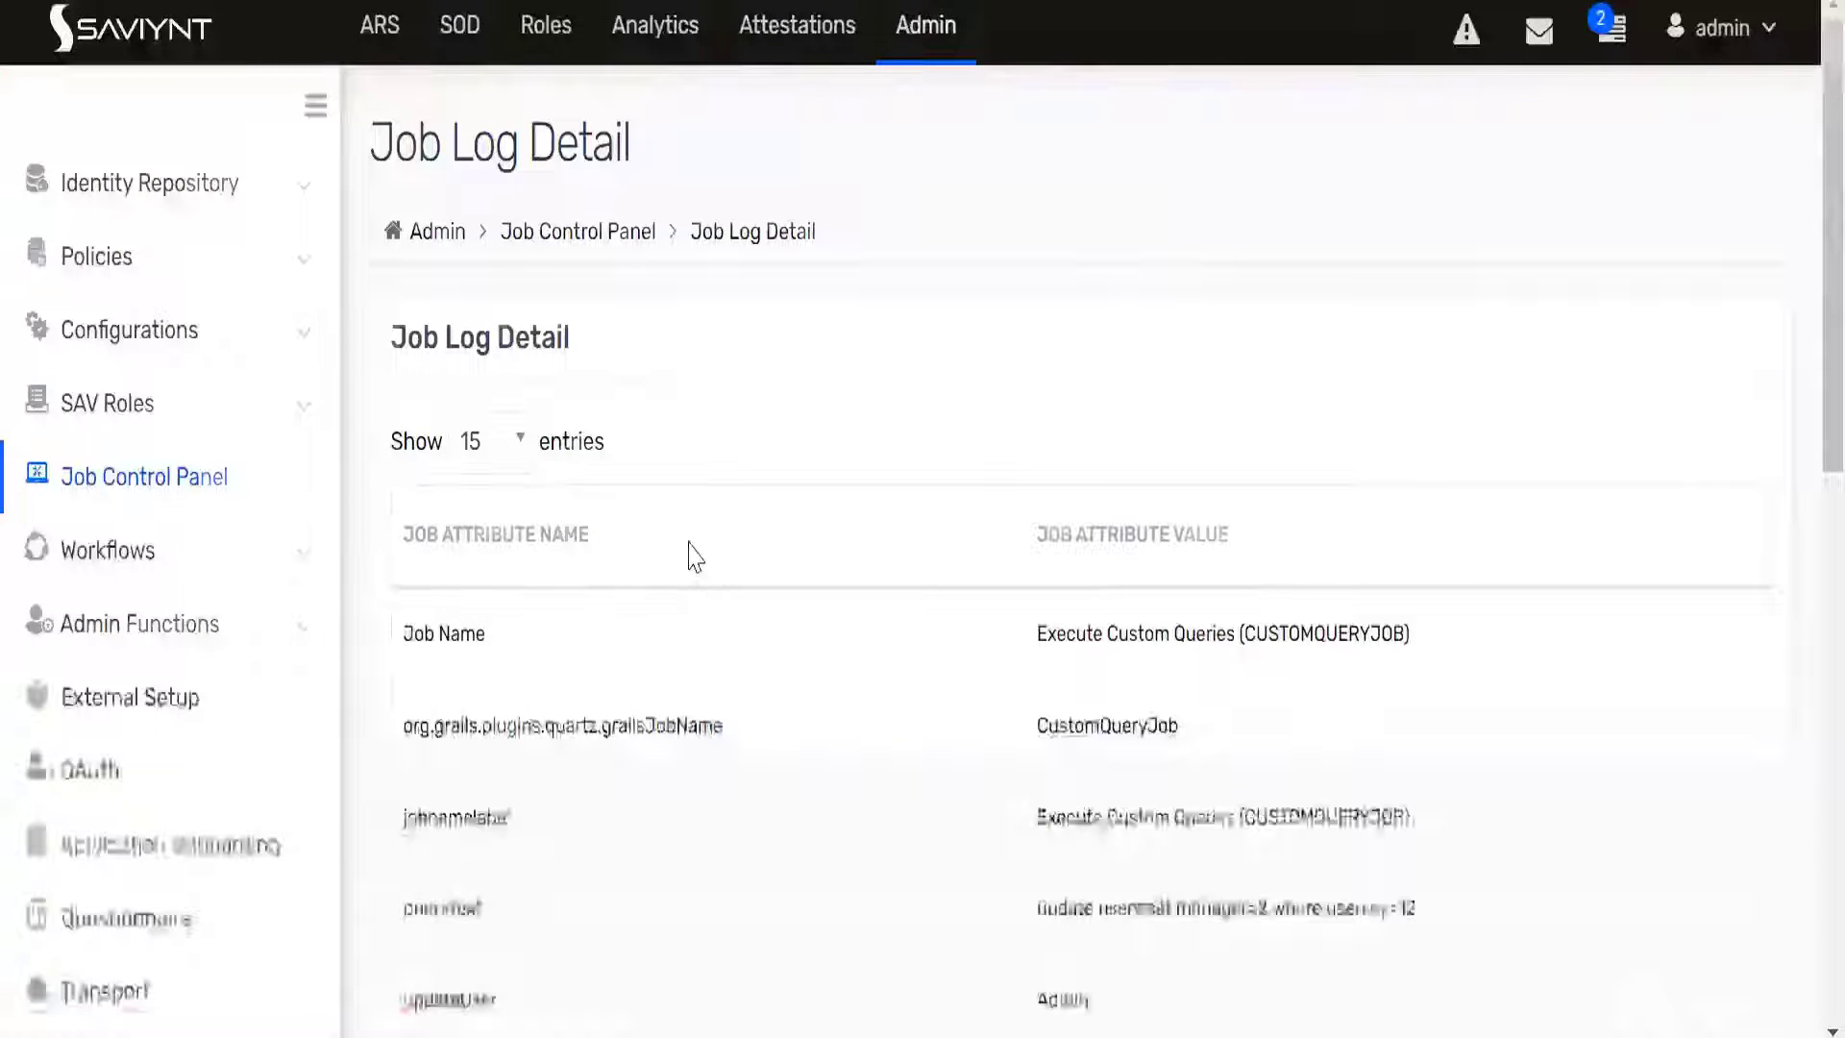
scroll(688, 556, down, 6)
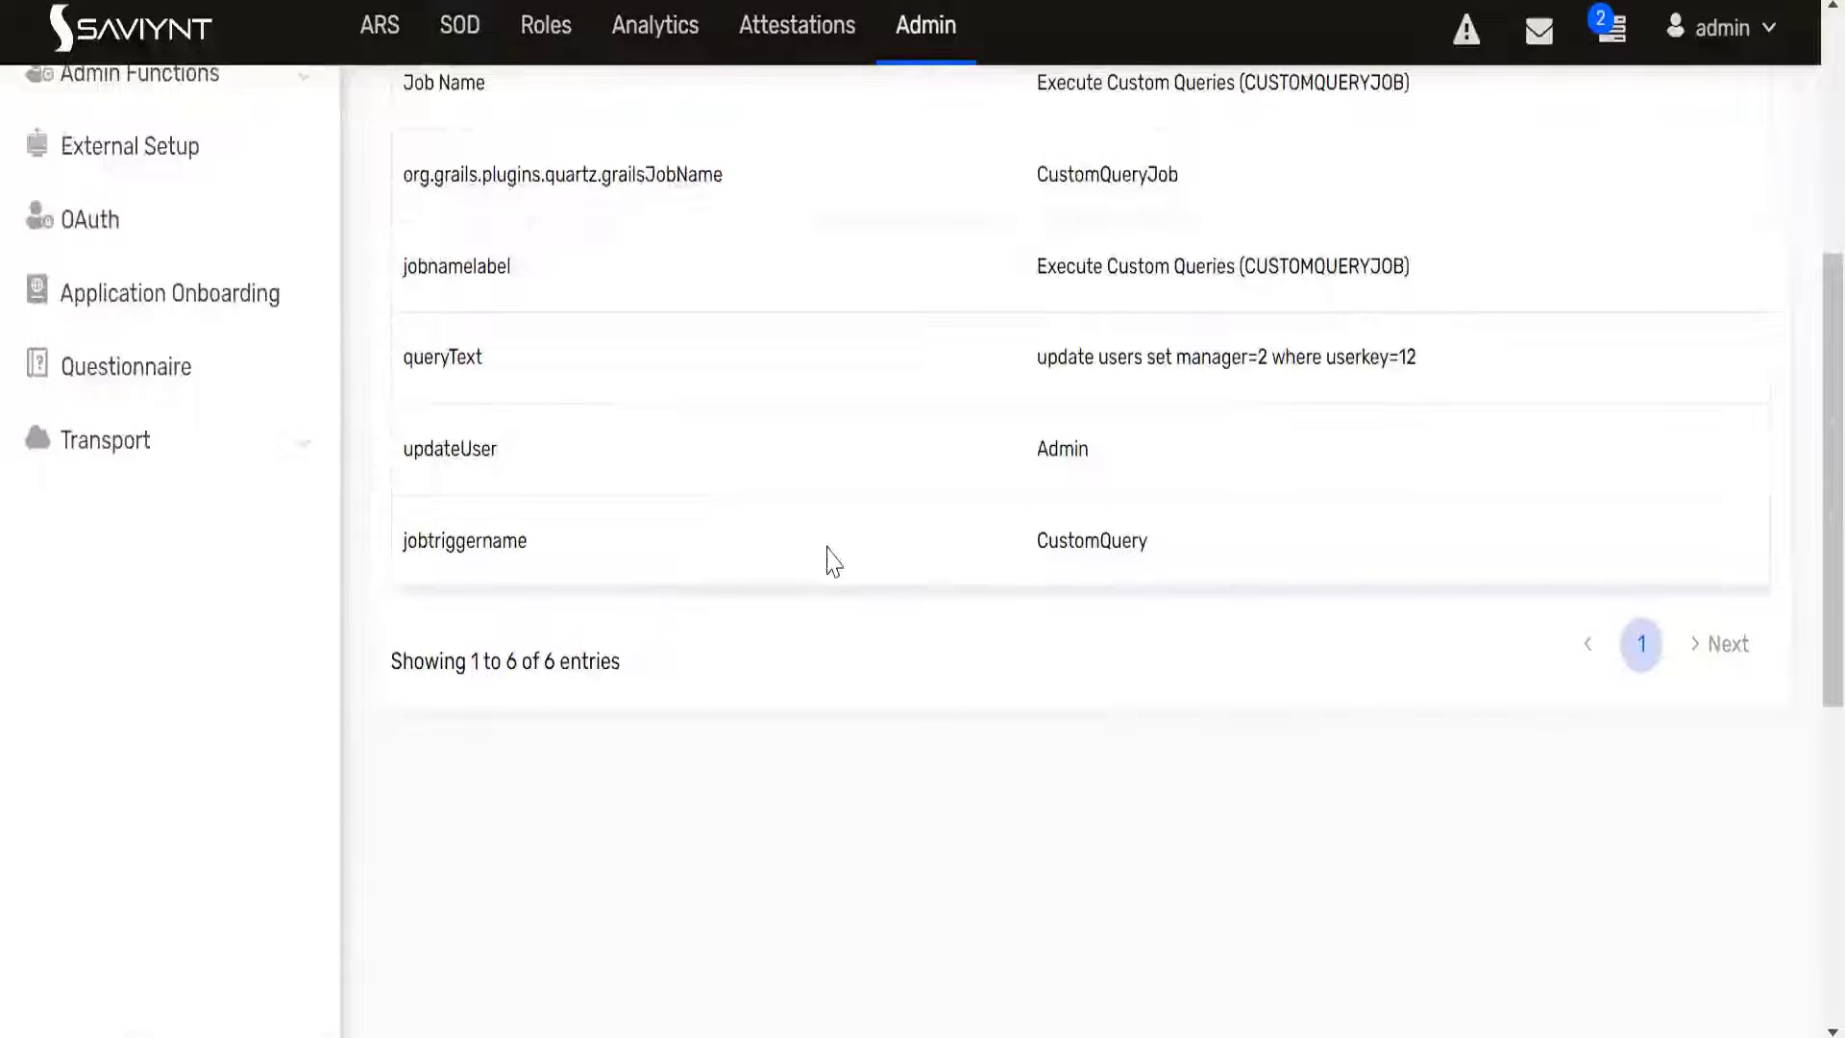
scroll(832, 560, up, 2)
drag(1036, 540, 1428, 555)
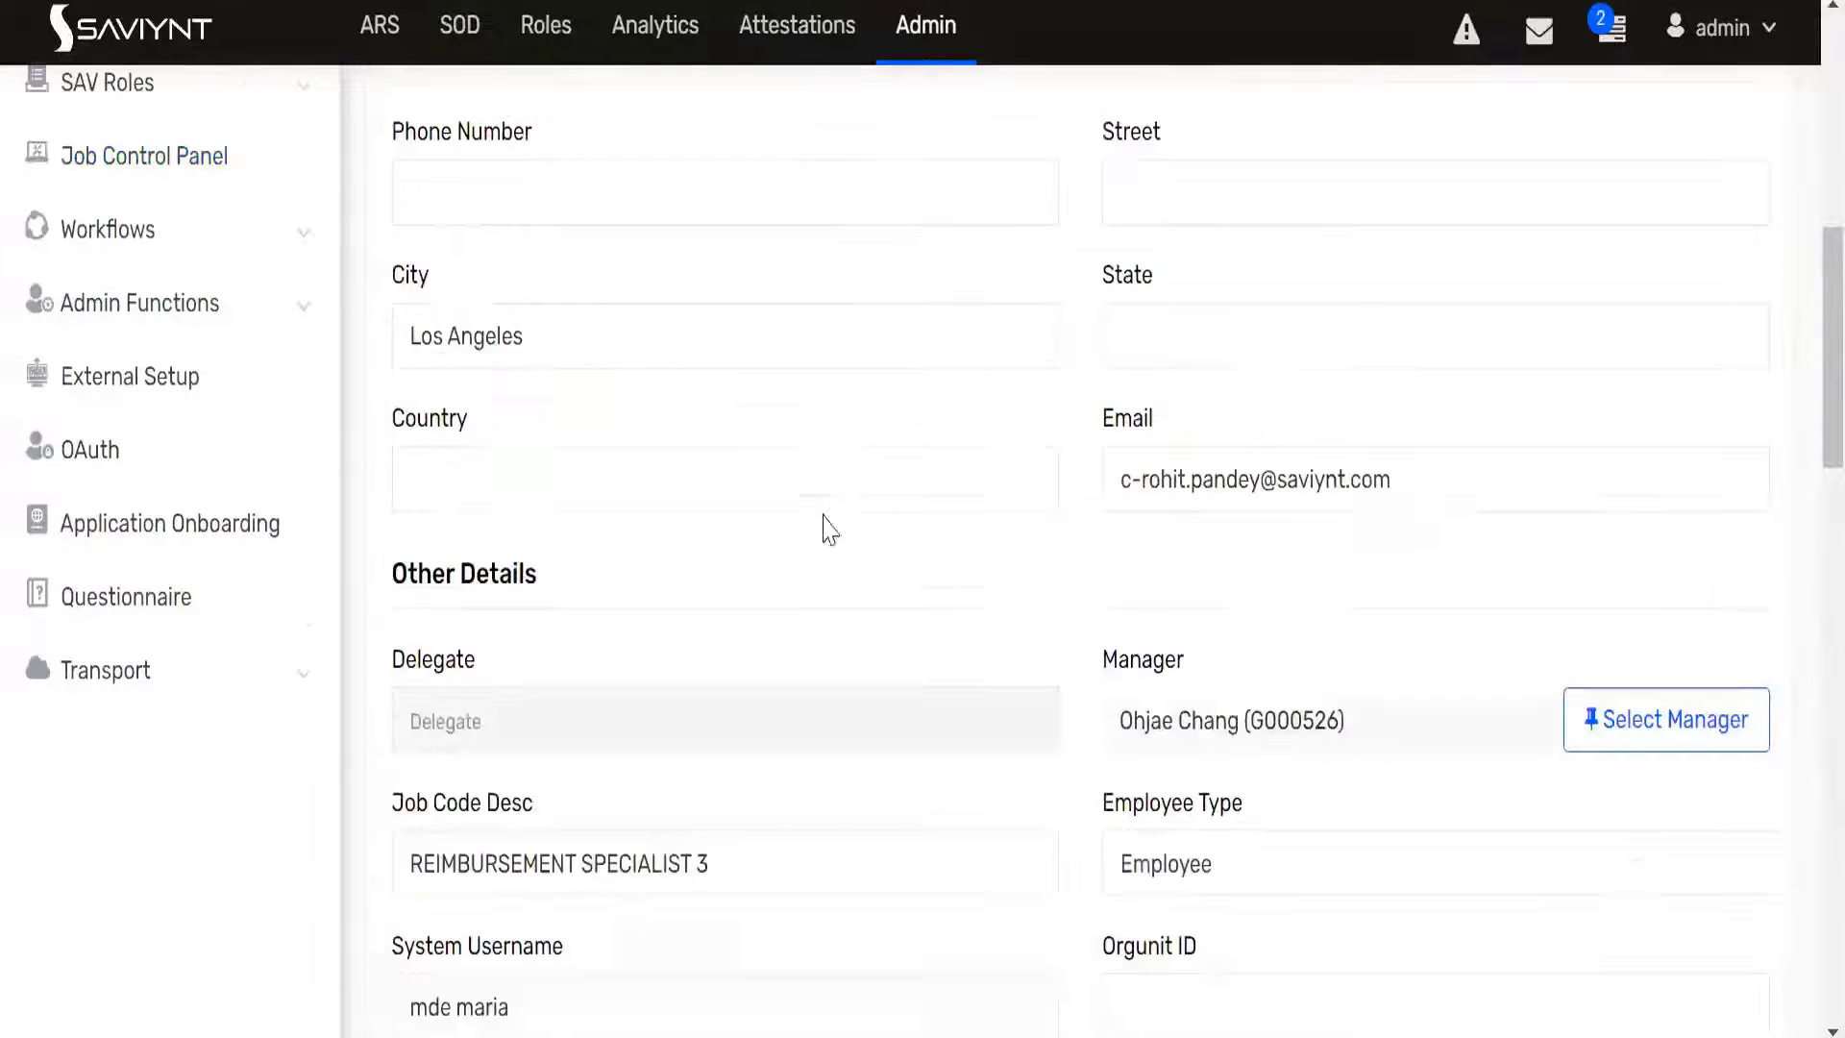
- Review the user's display name, contact details and assigned manager on the User Details page
scroll(839, 477, up, 10)
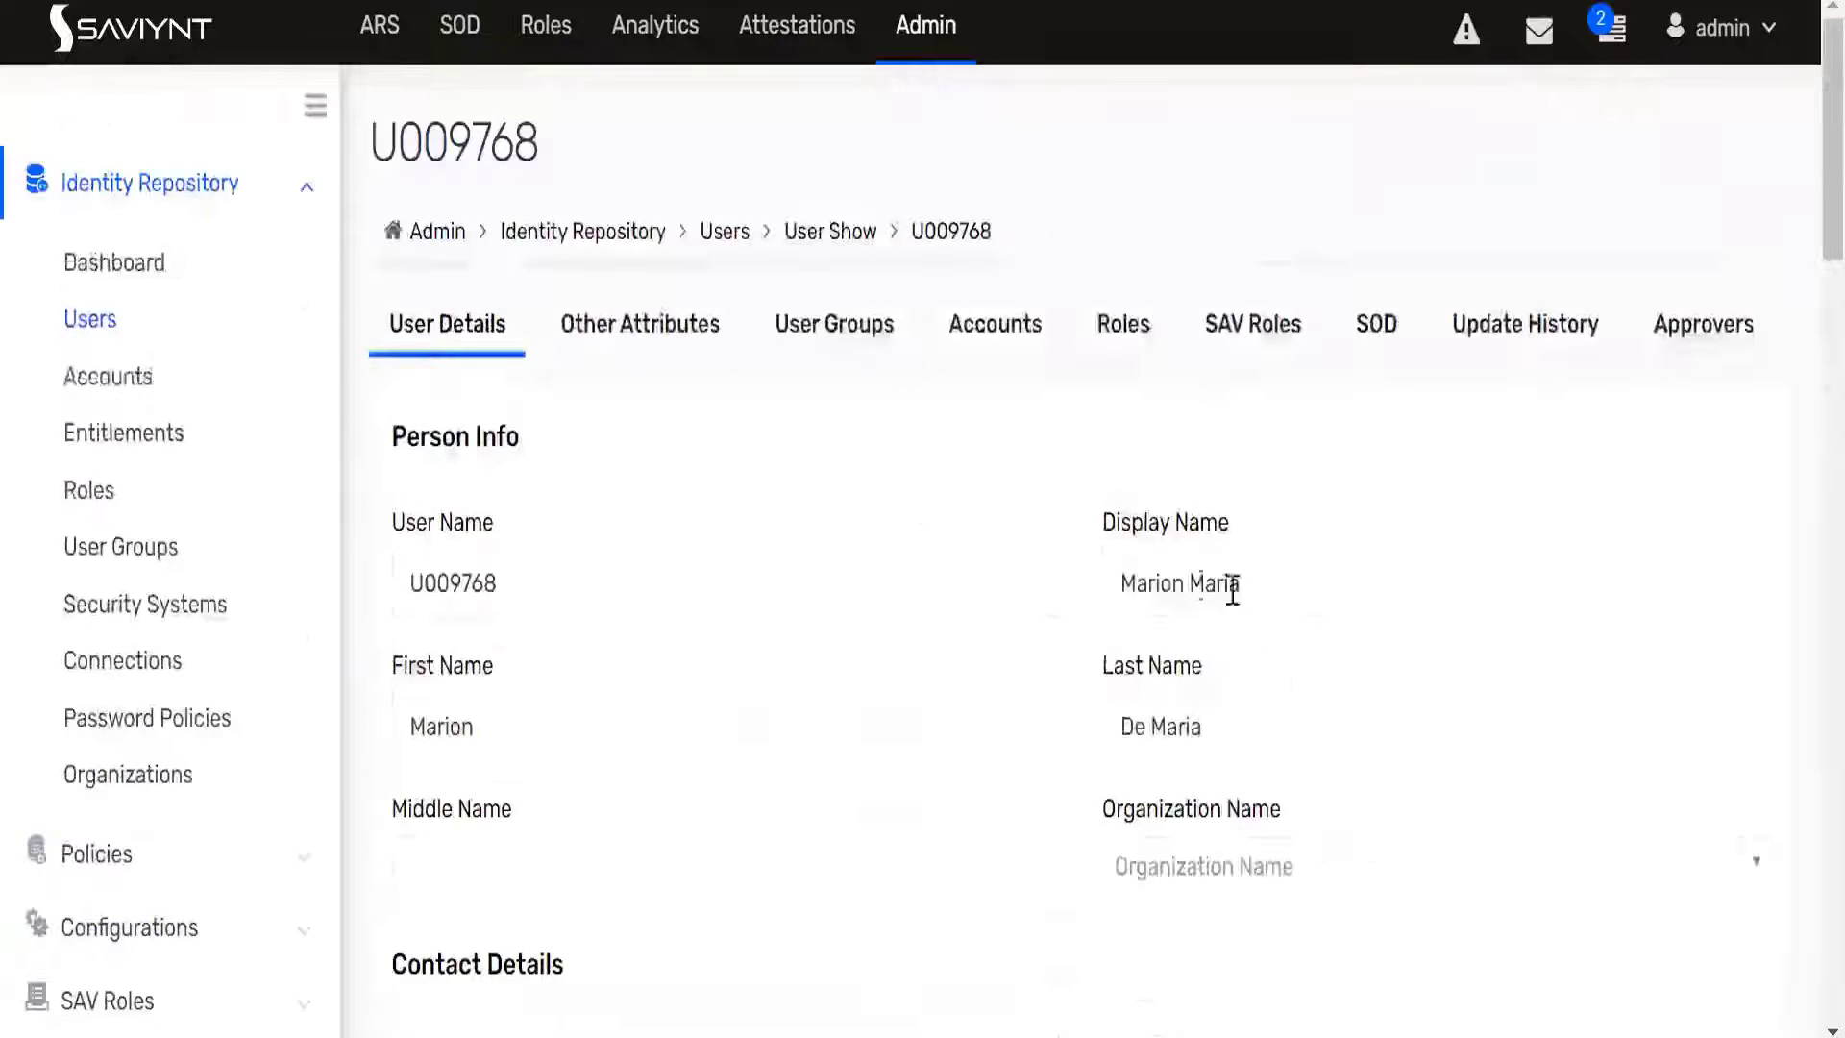
drag(1259, 588, 1059, 626)
scroll(966, 706, down, 15)
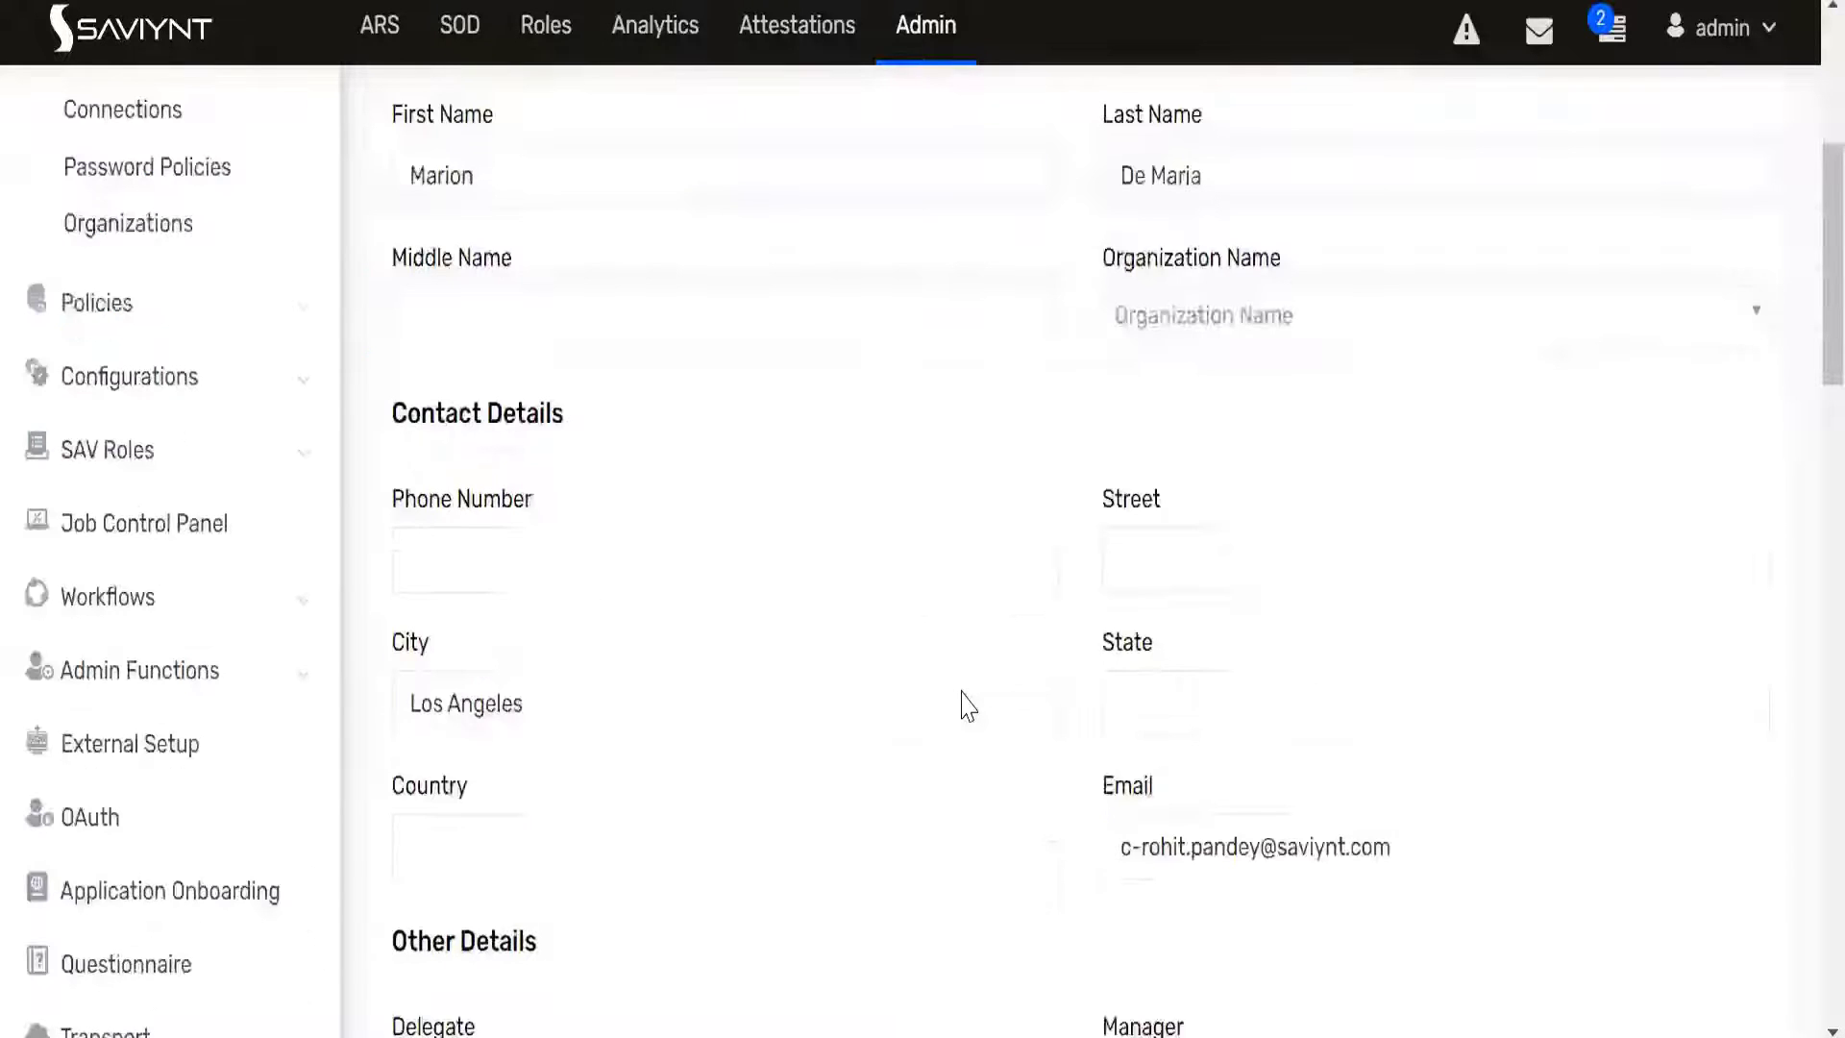
scroll(965, 706, down, 10)
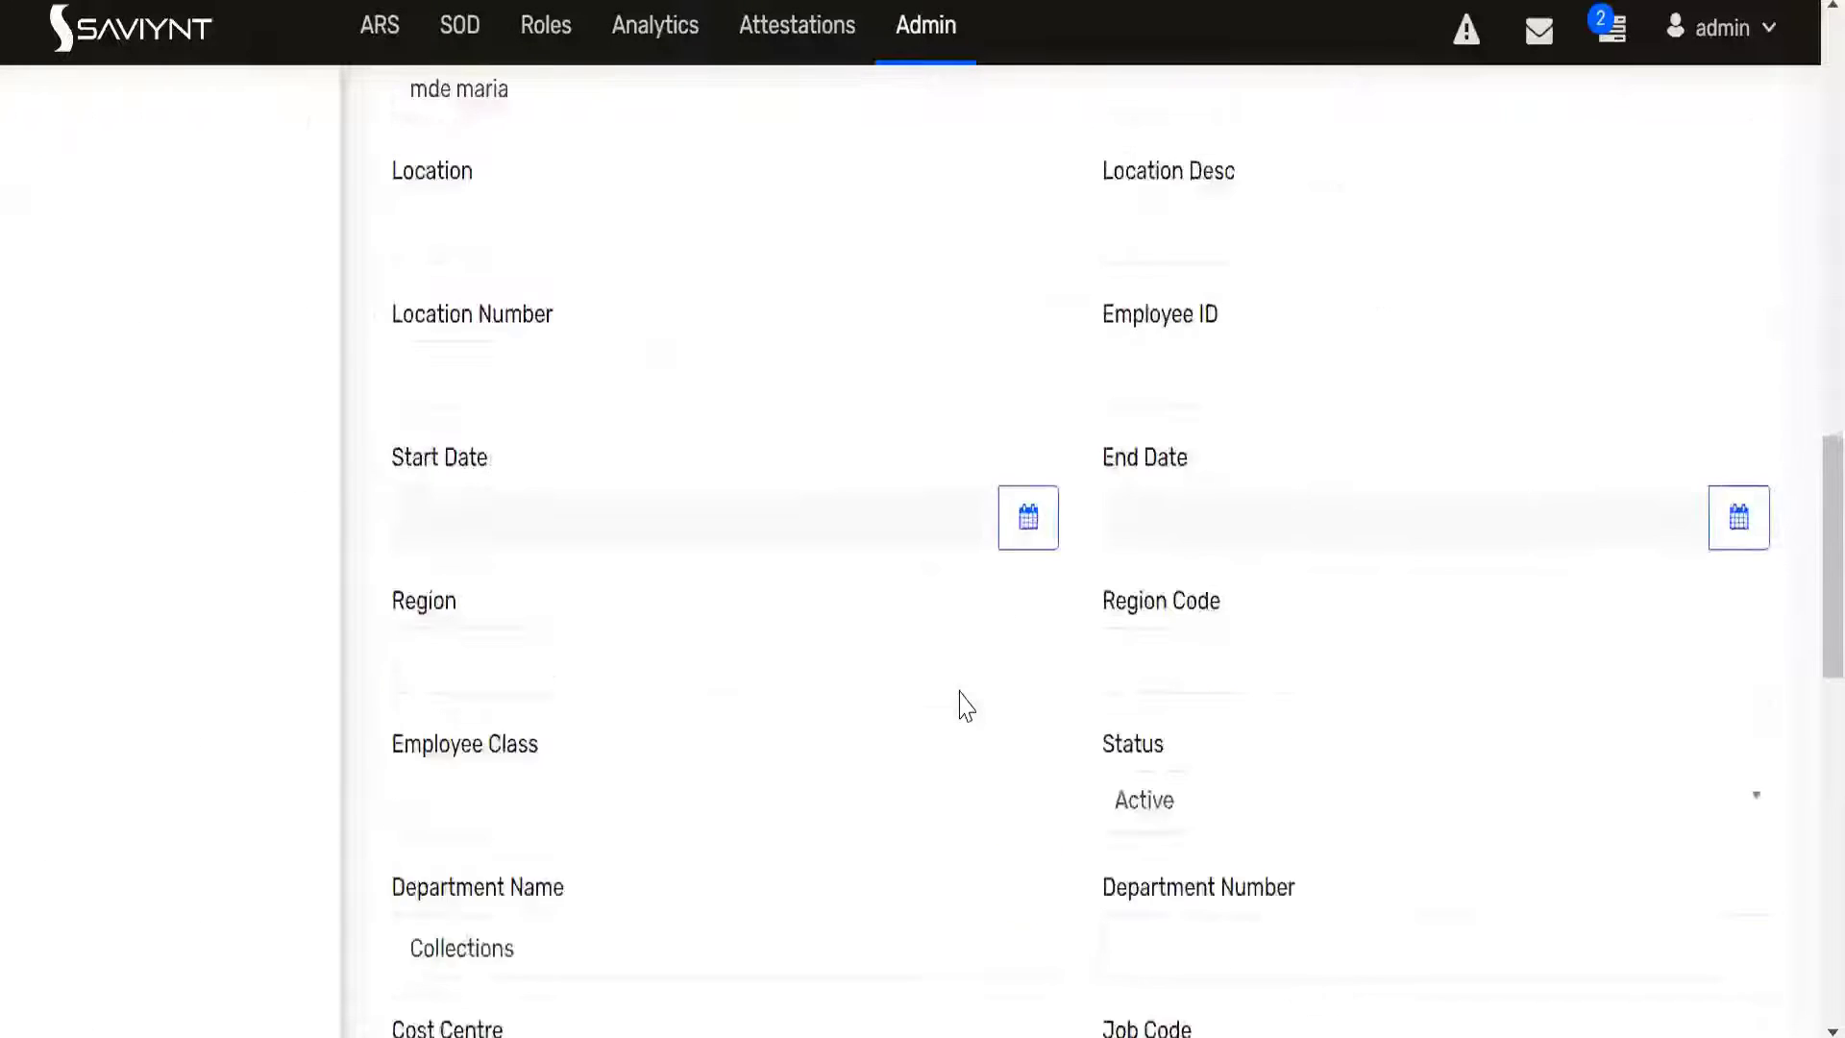
scroll(960, 704, up, 10)
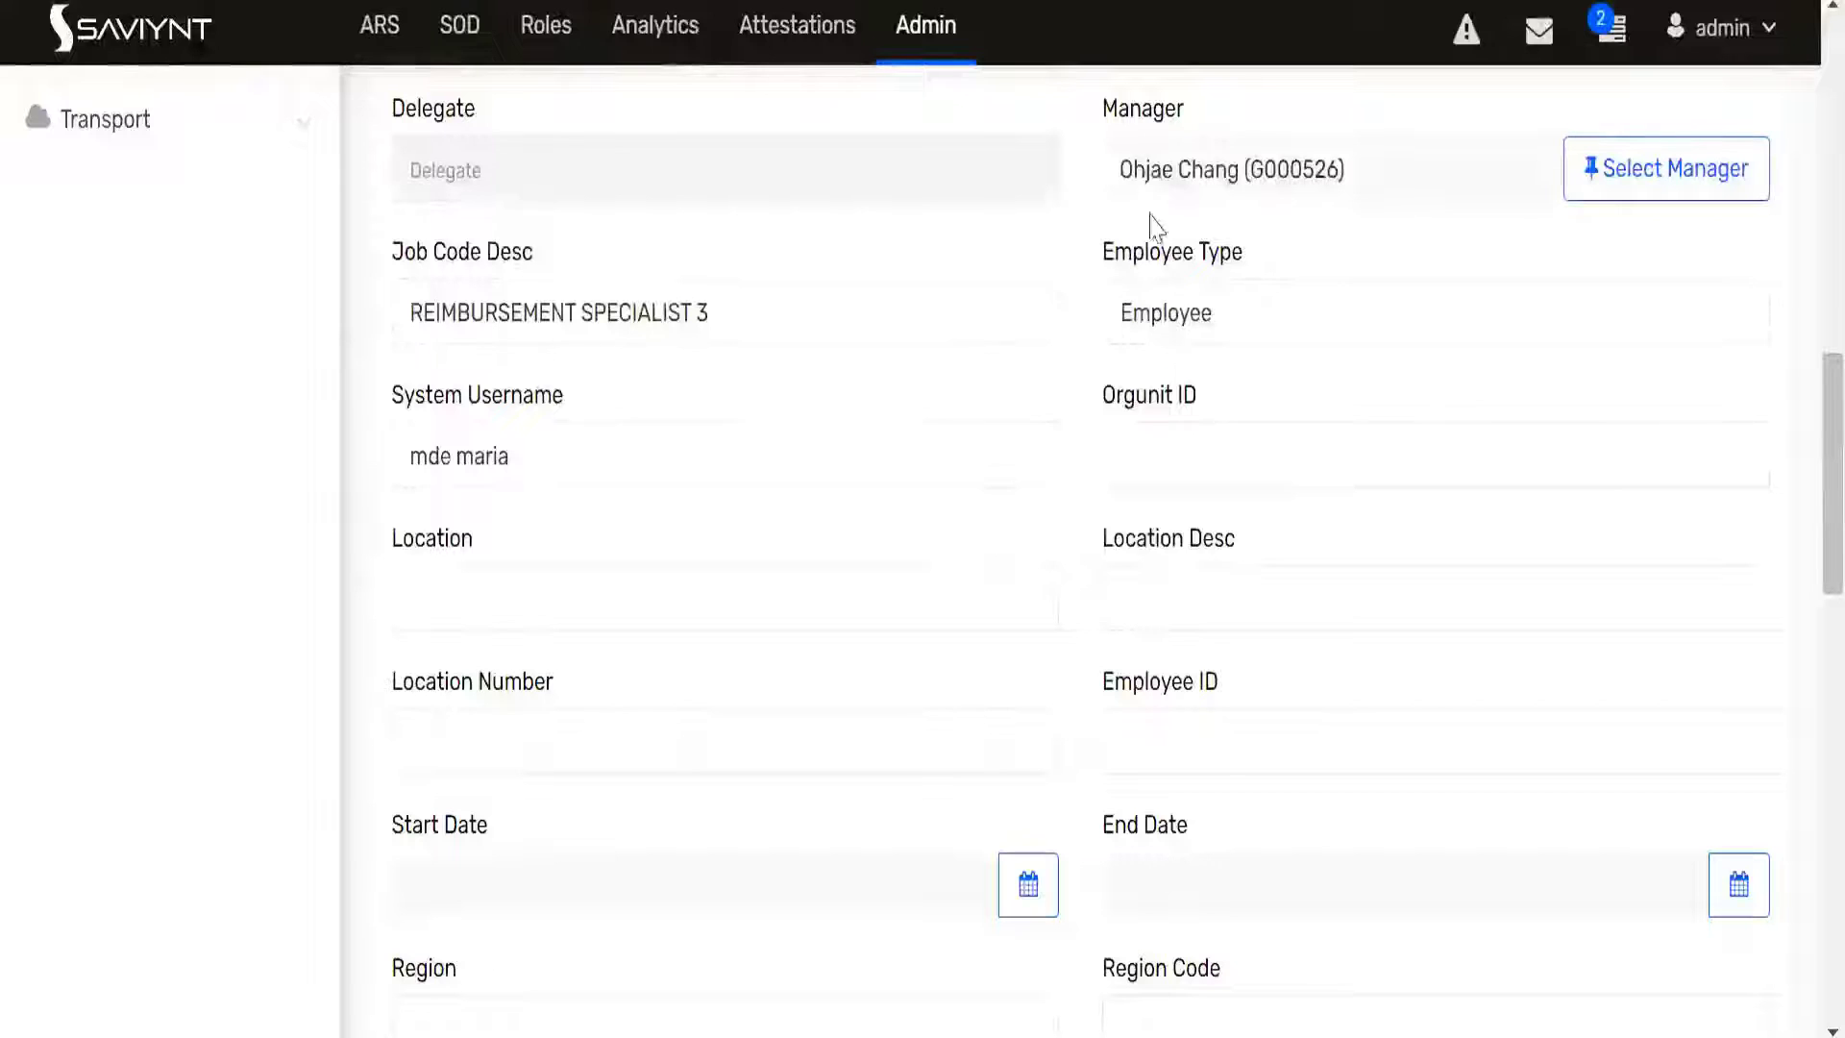
drag(1351, 163, 1066, 193)
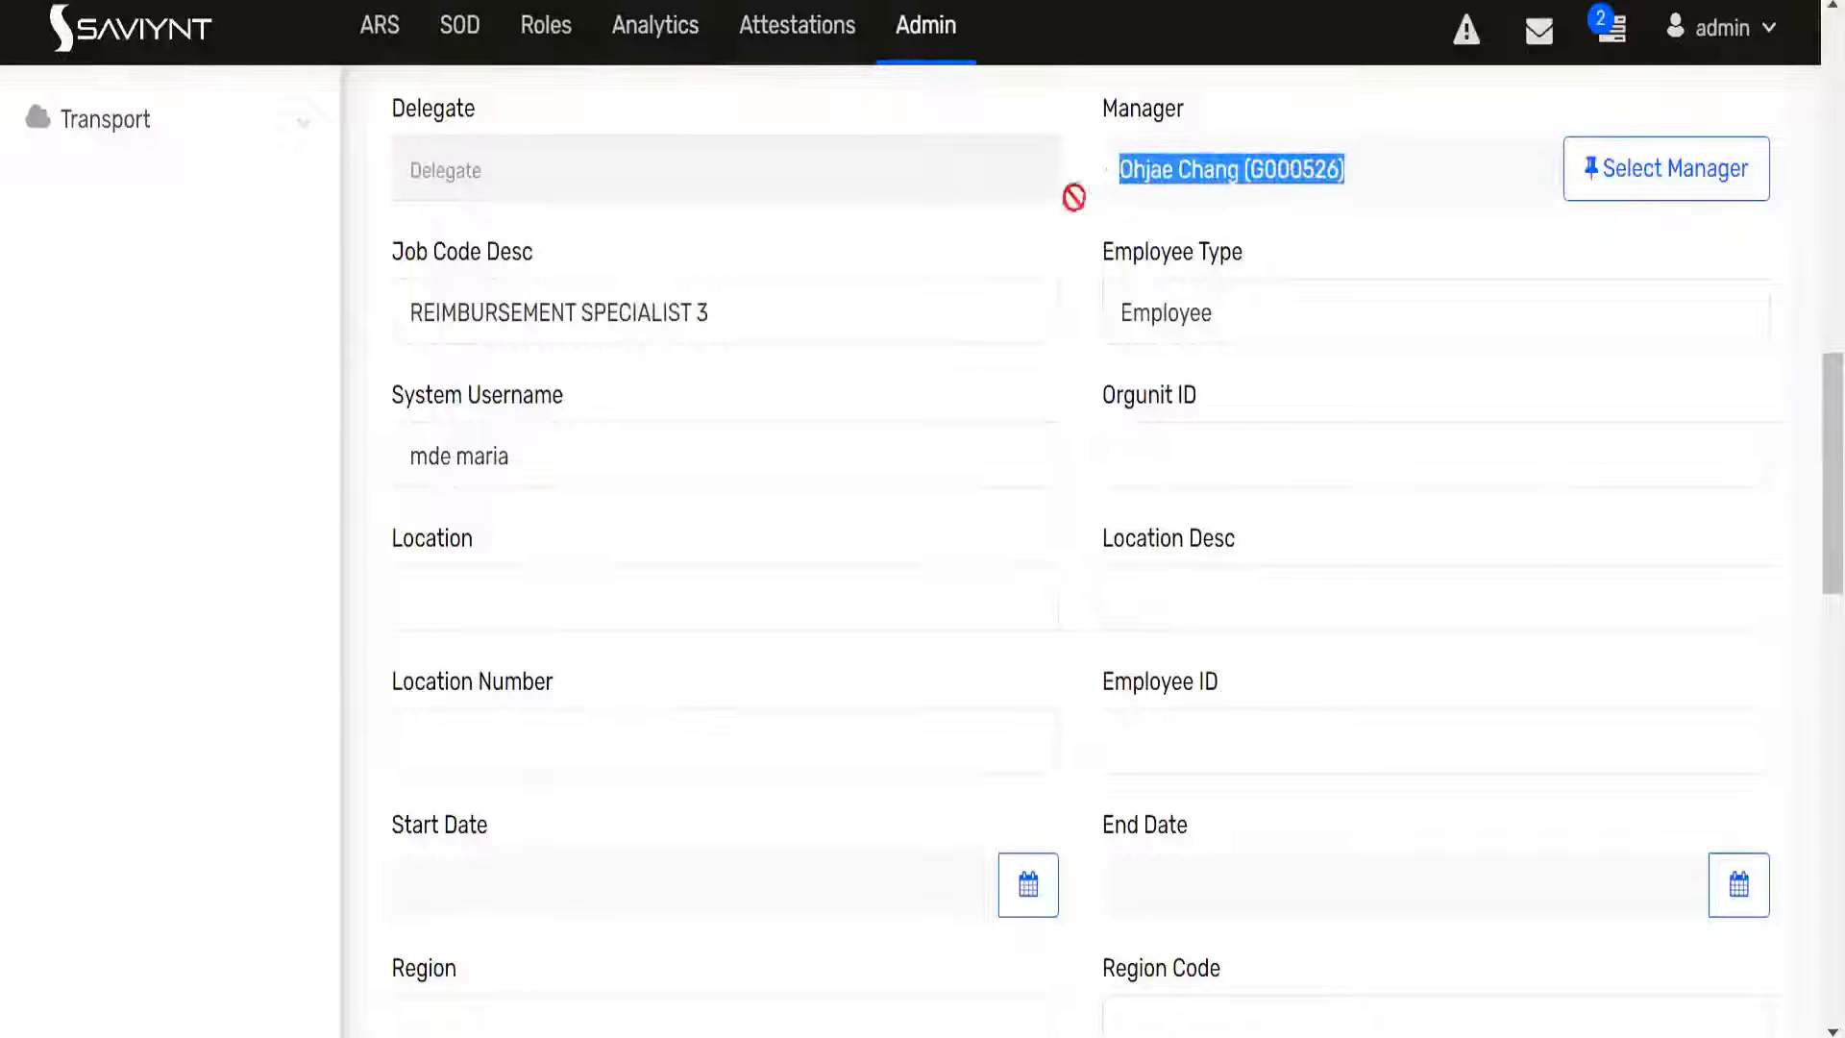
click(856, 442)
scroll(736, 626, up, 10)
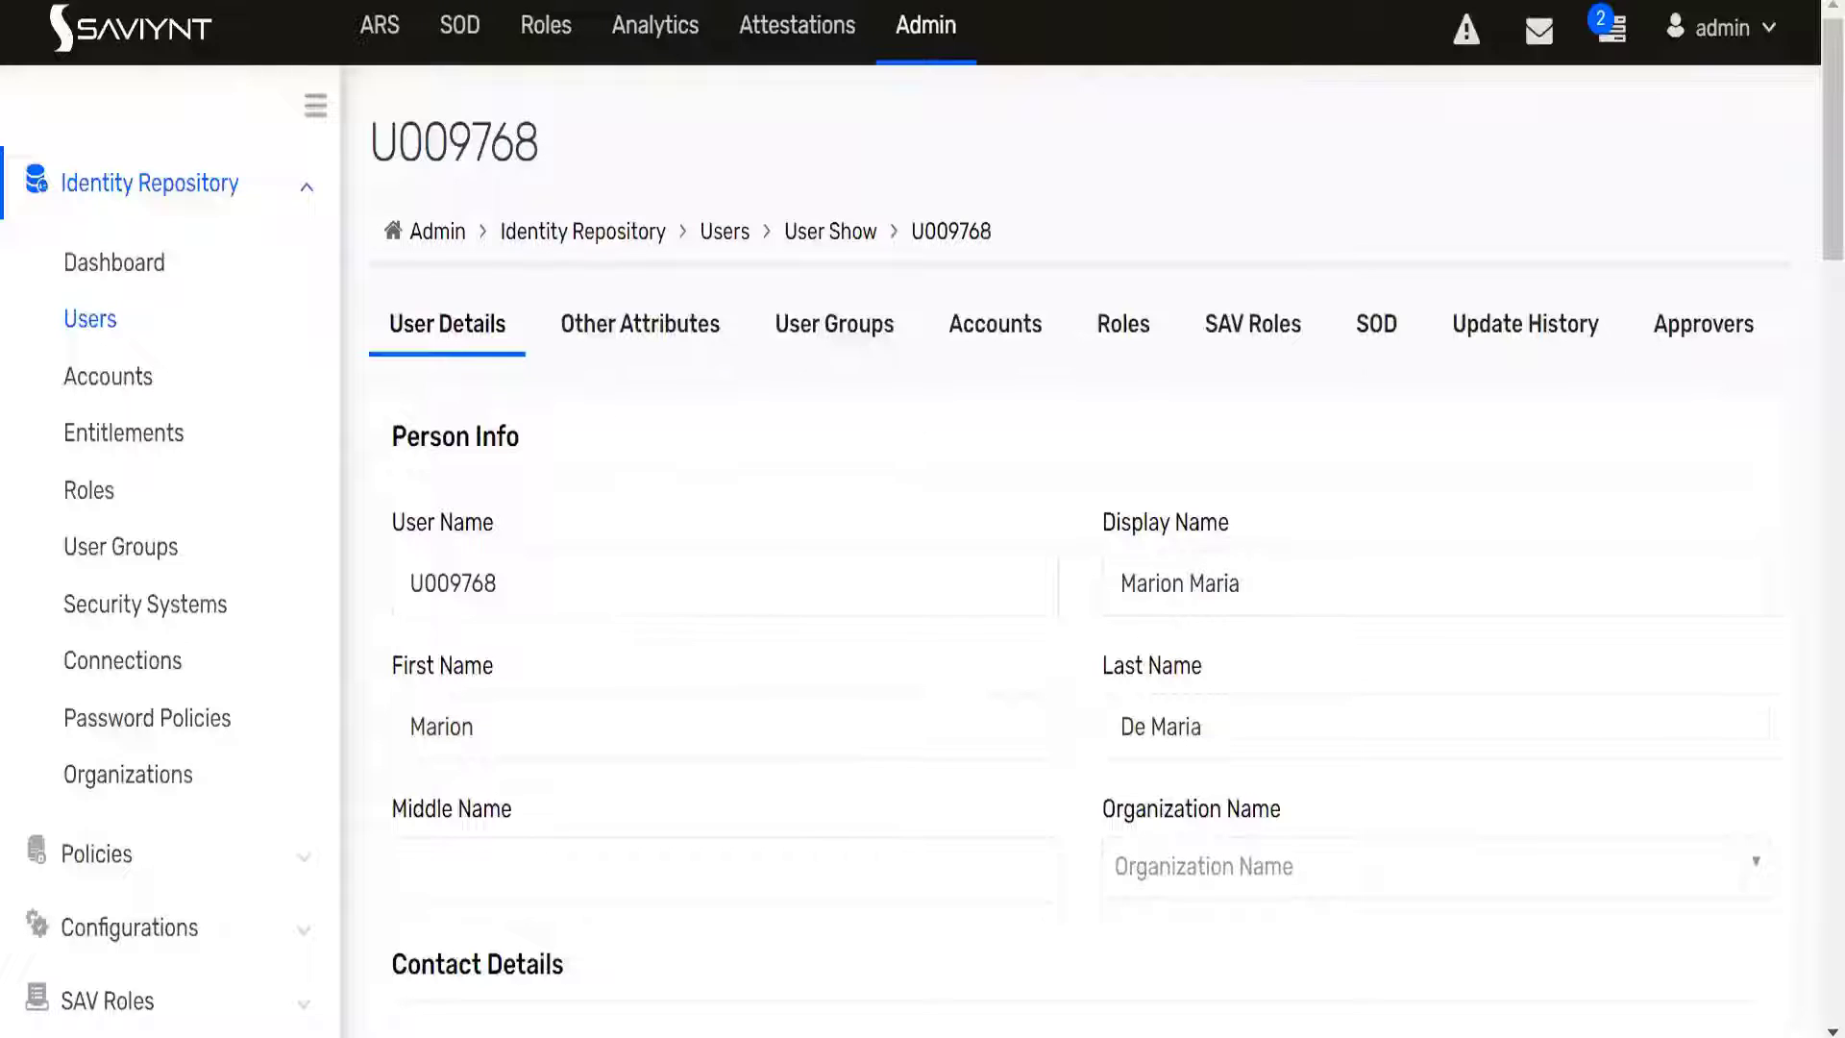
- Switch to the Pending Tasks browser tab and examine the user's New Account task, from its task ID to its provisioning comments
key(ctrl+Tab)
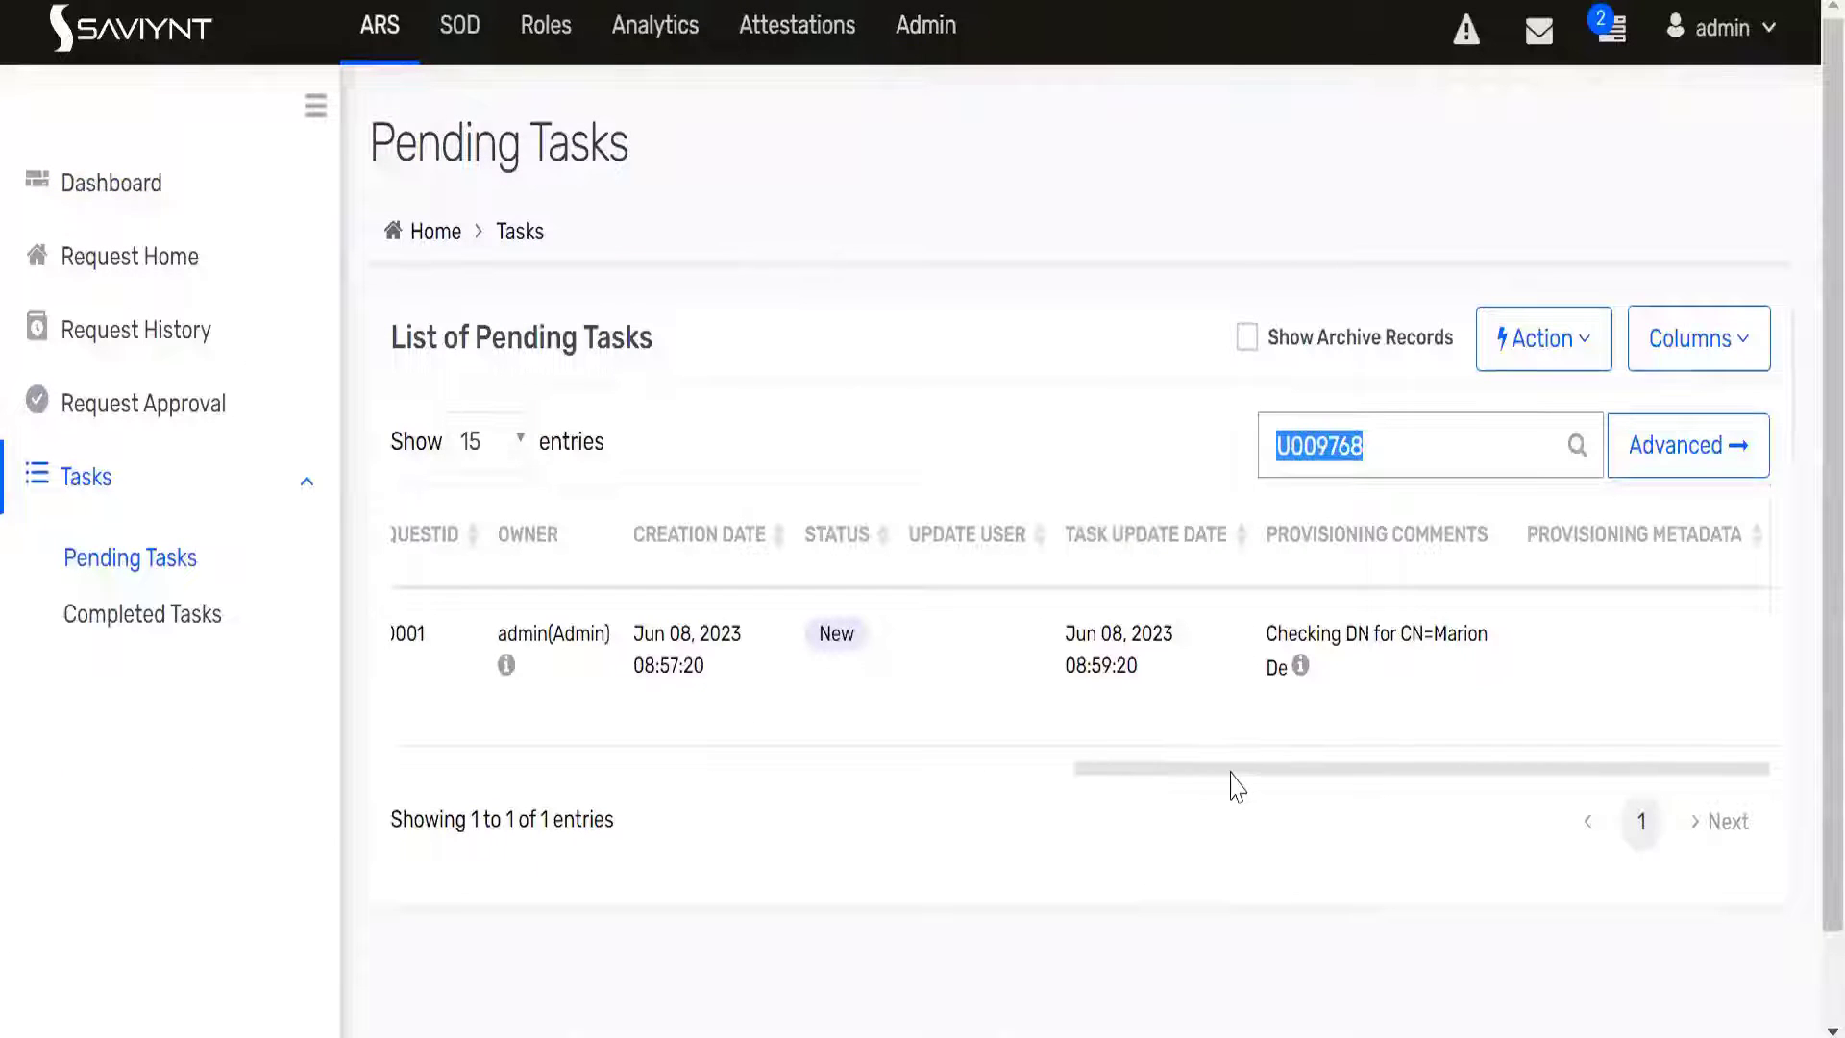
drag(1224, 771, 869, 771)
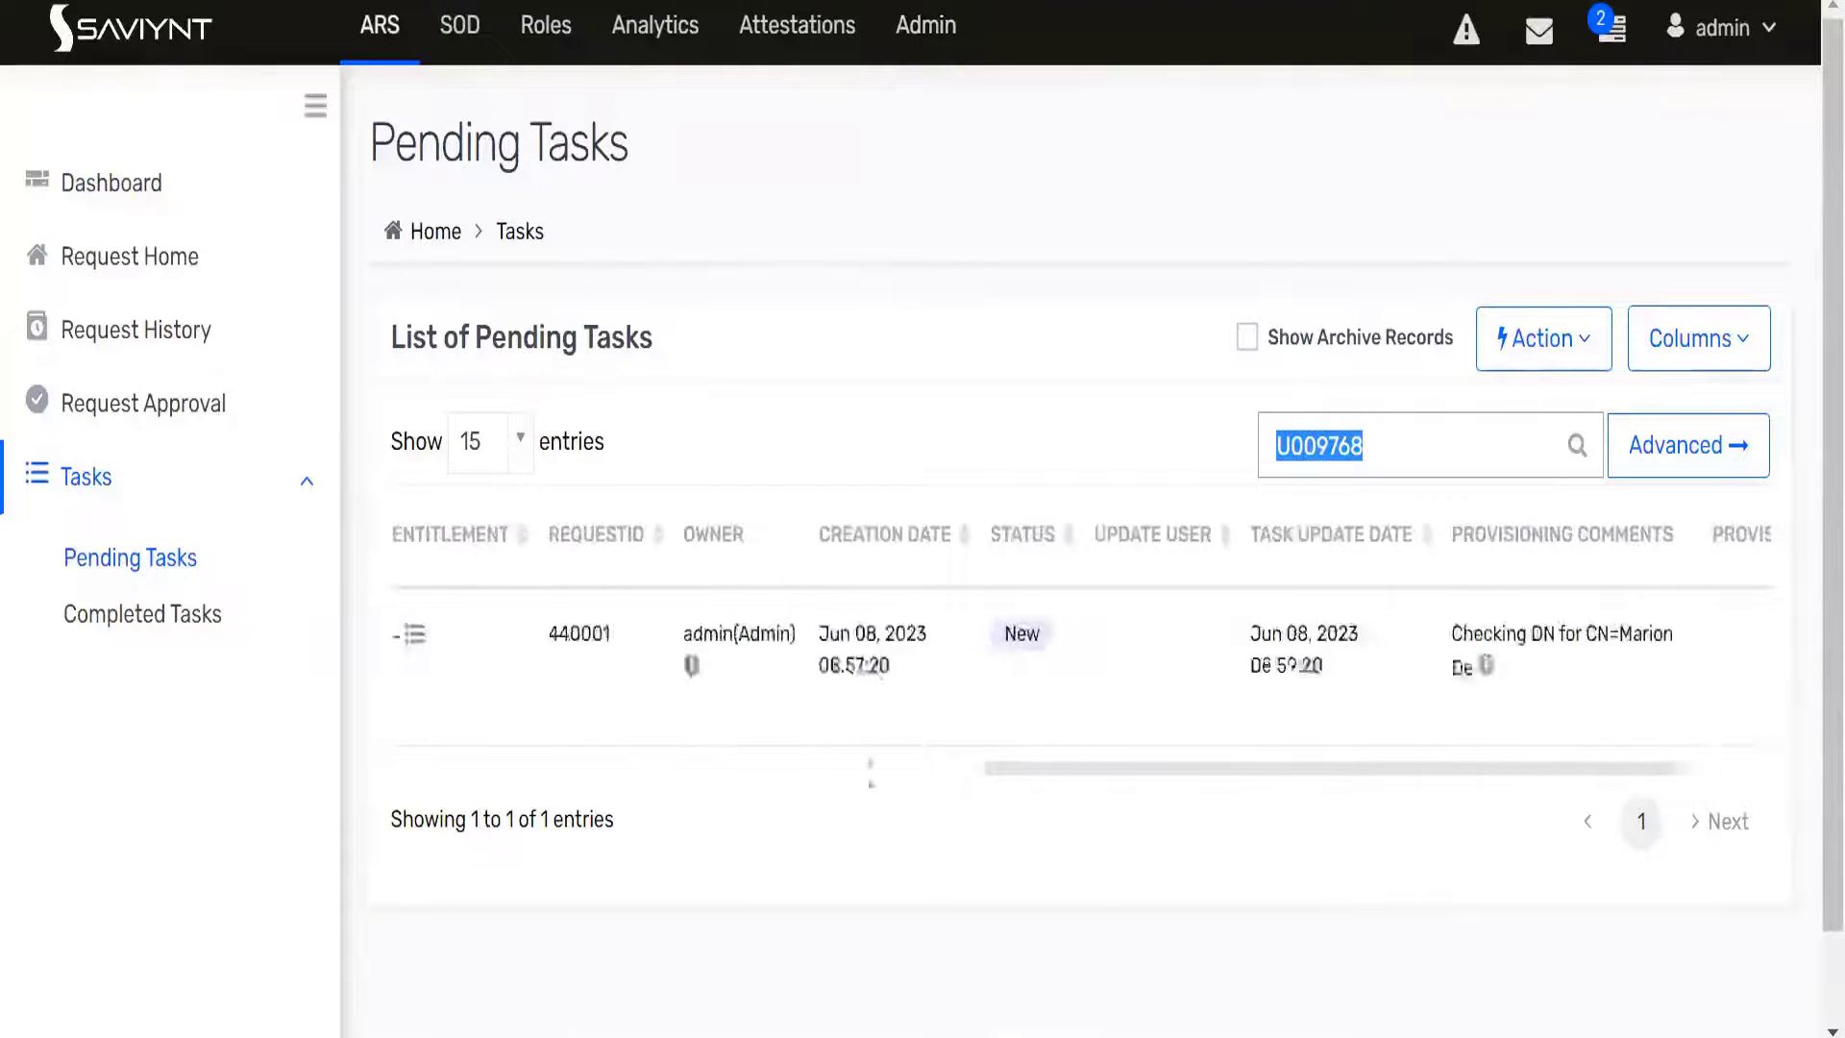
drag(870, 771, 1253, 792)
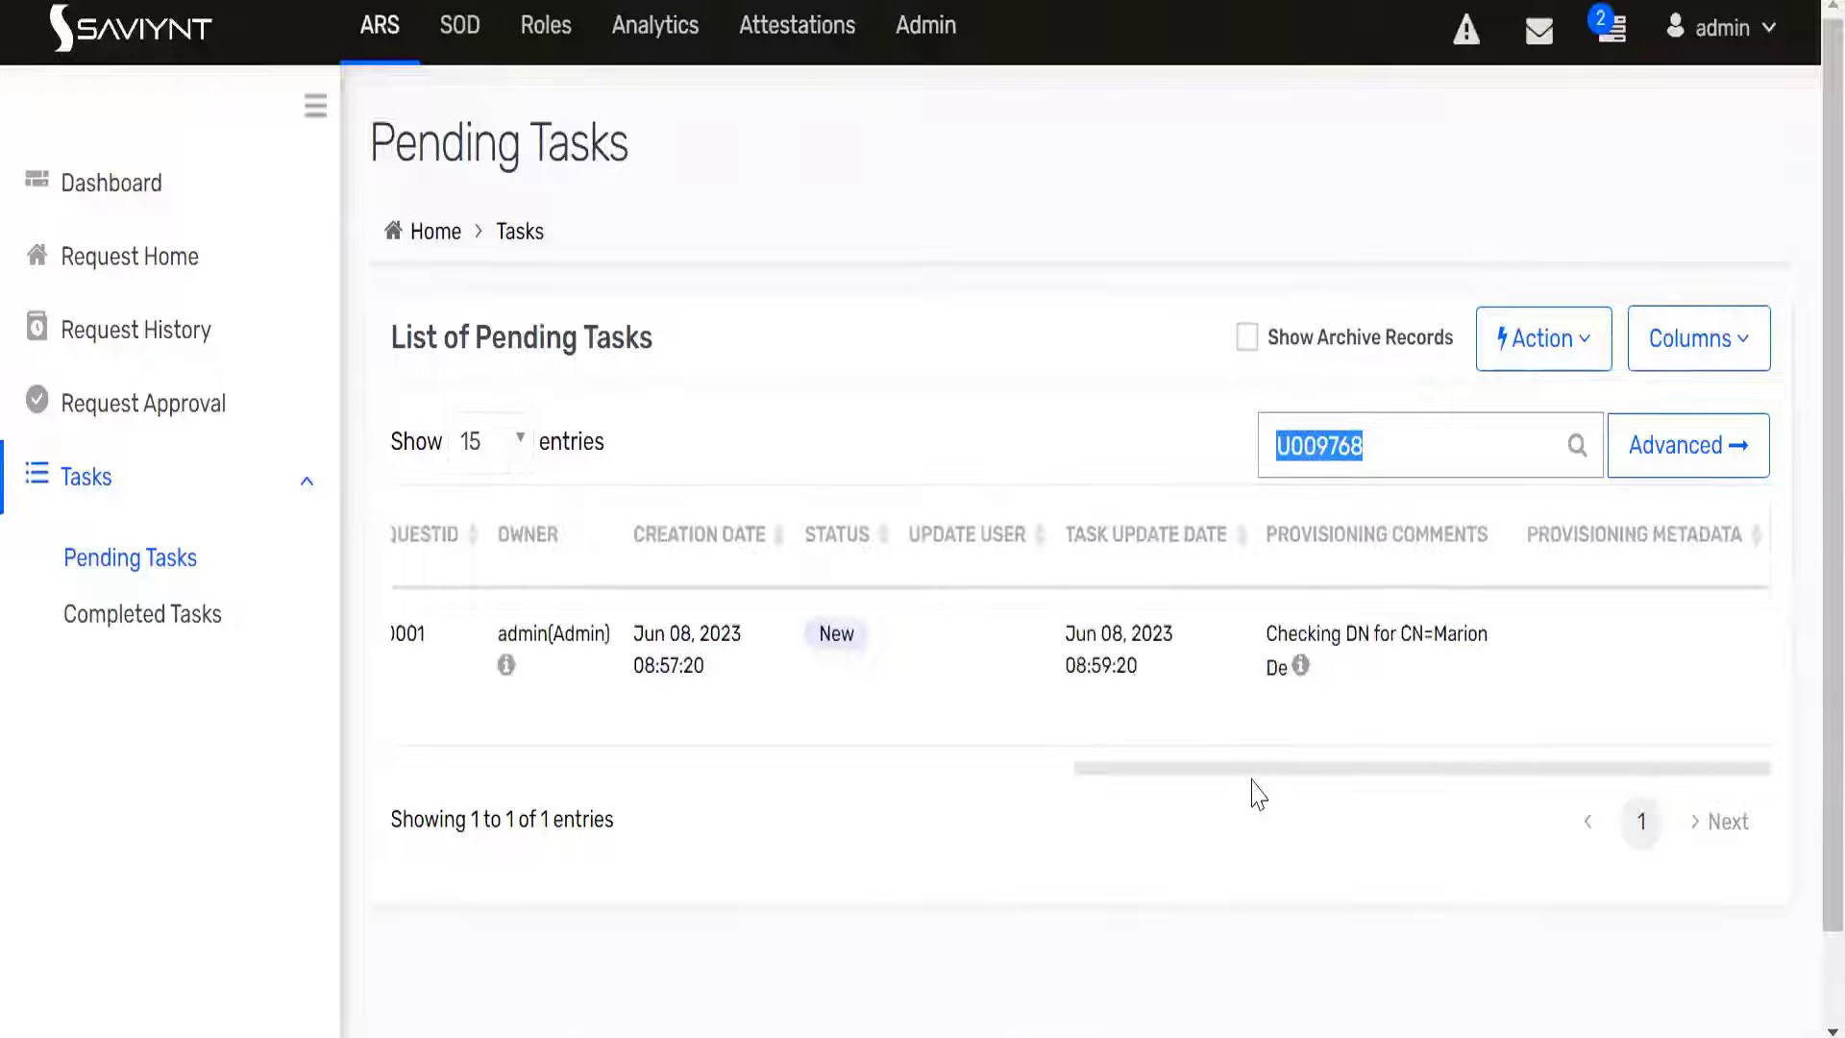
drag(1133, 776, 399, 774)
double_click(526, 632)
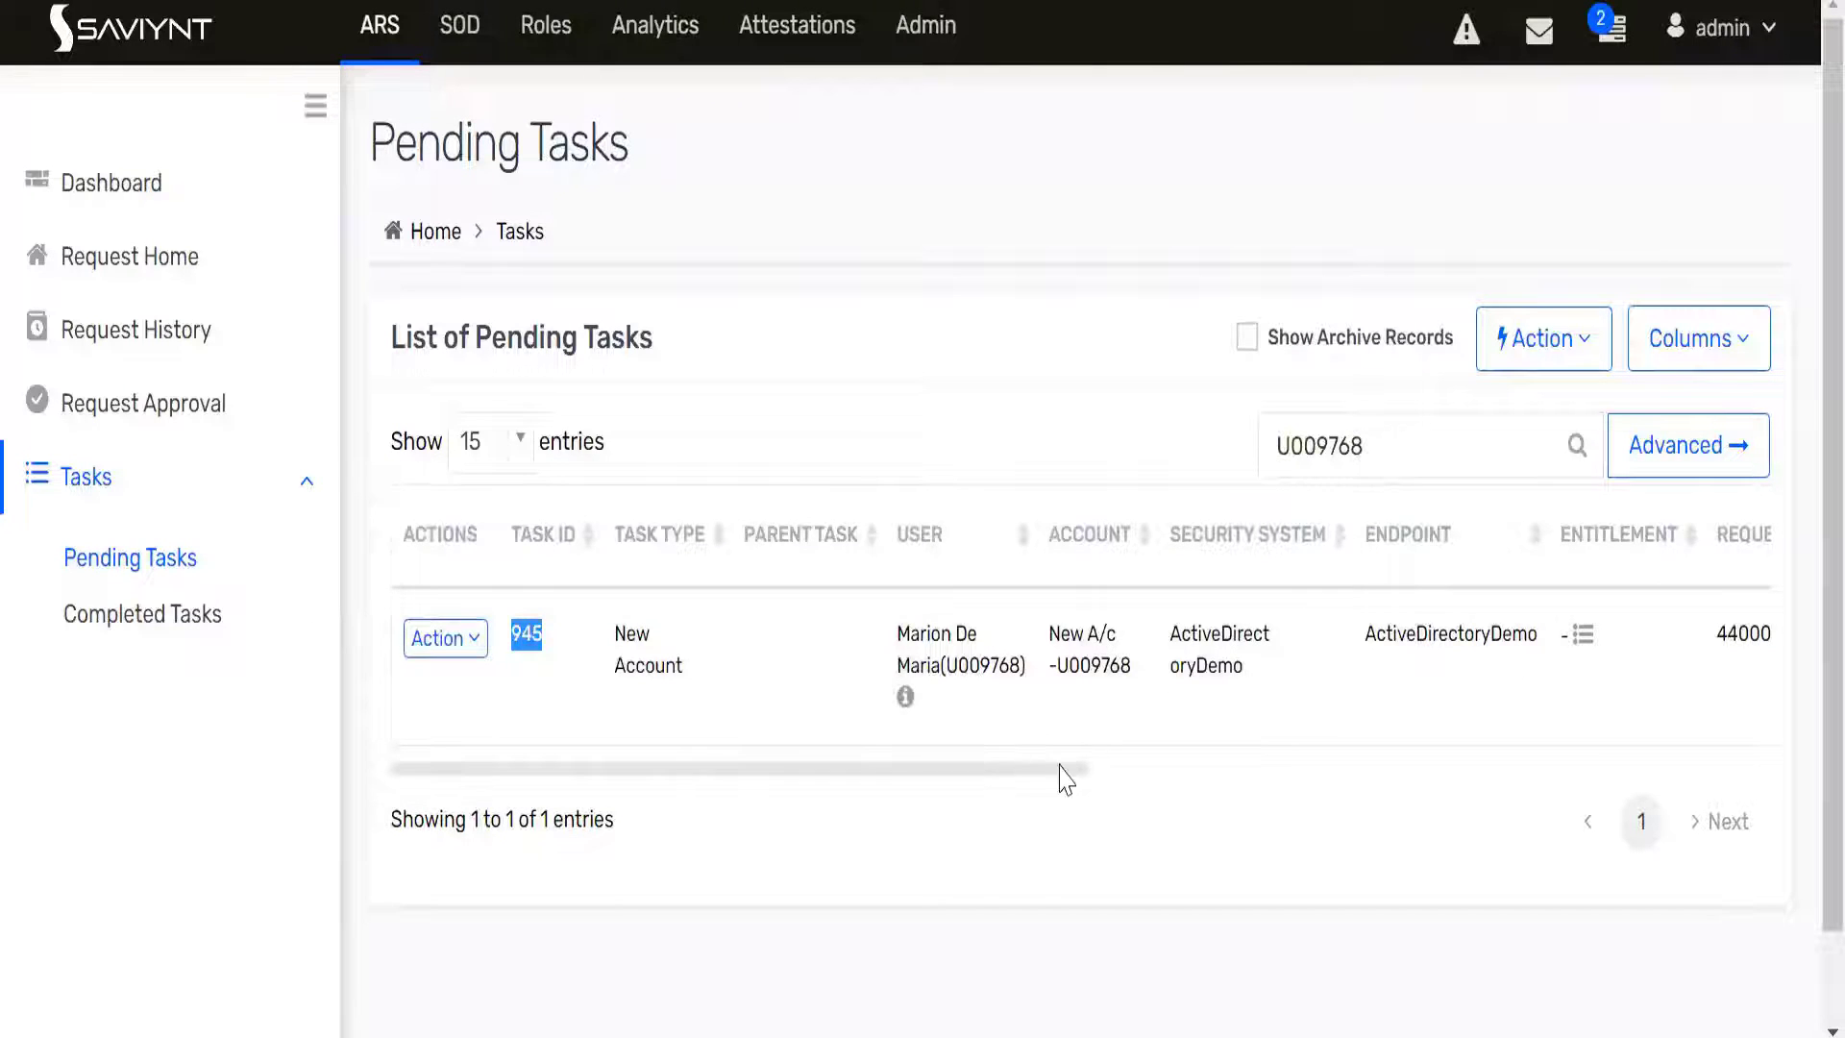
drag(1064, 778, 1629, 786)
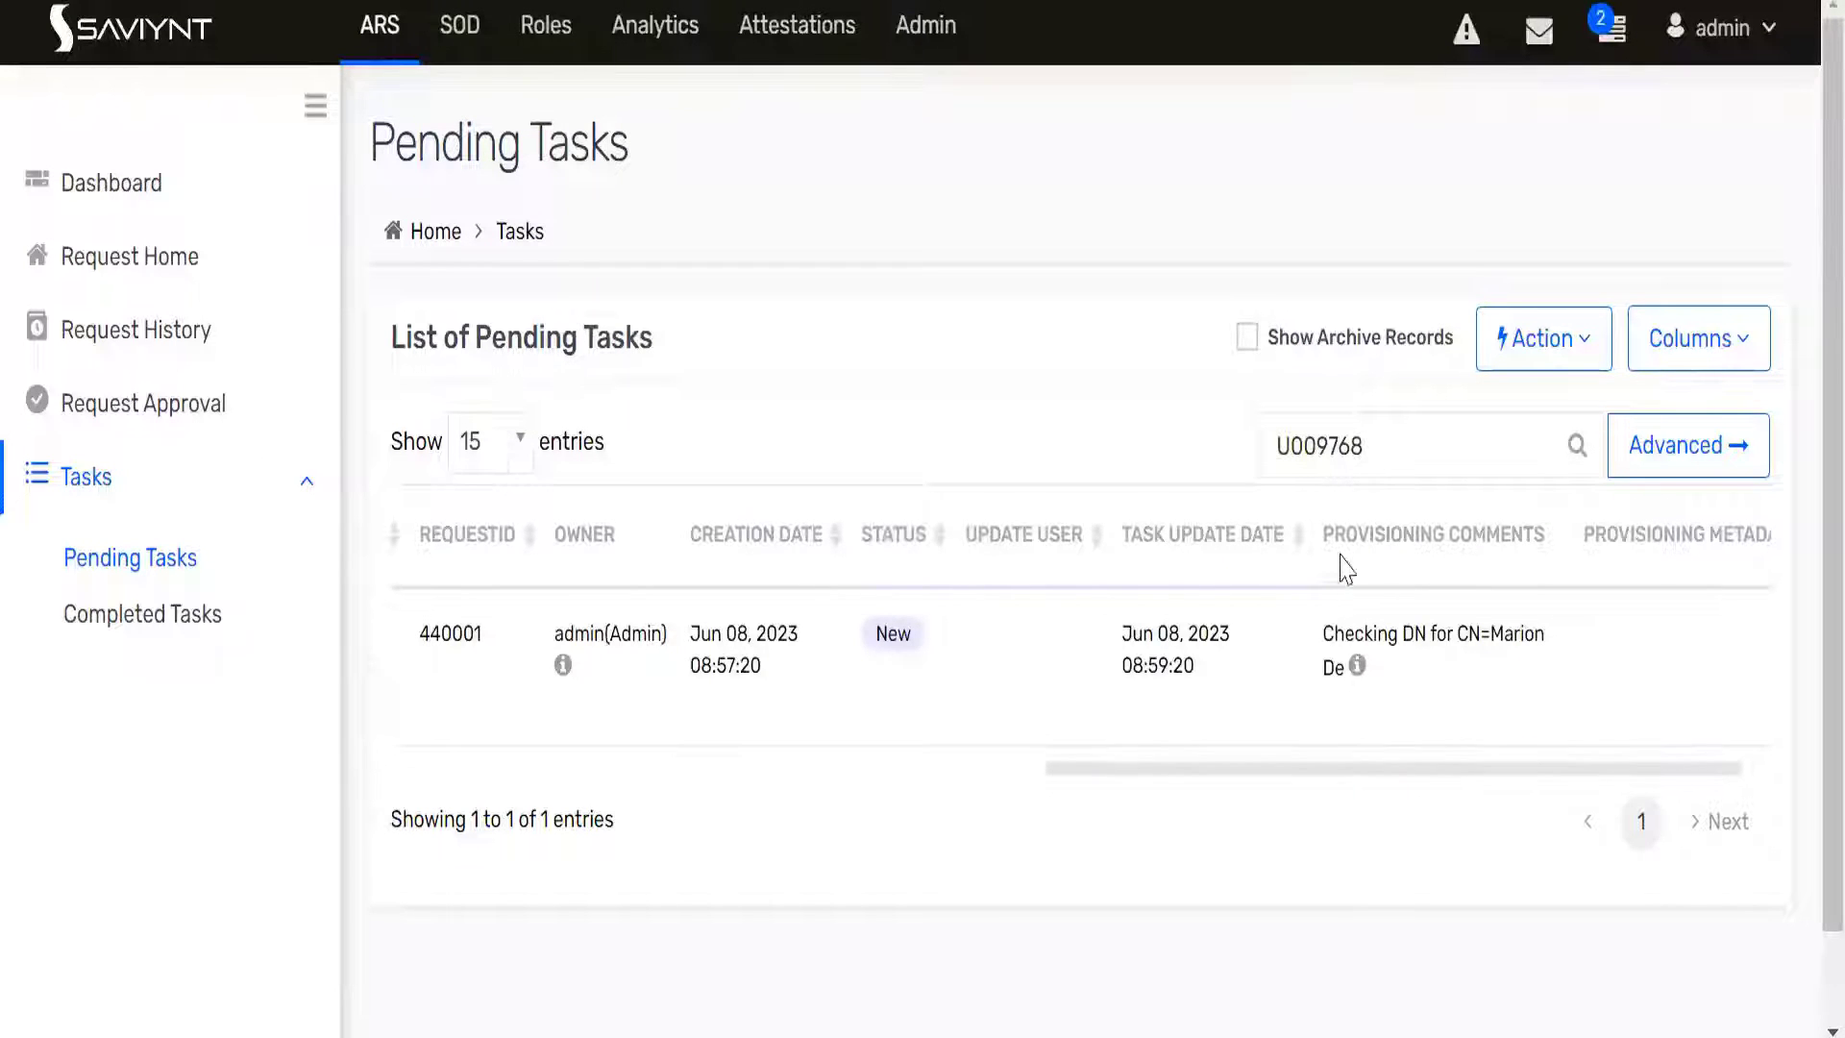
drag(1326, 627, 1331, 735)
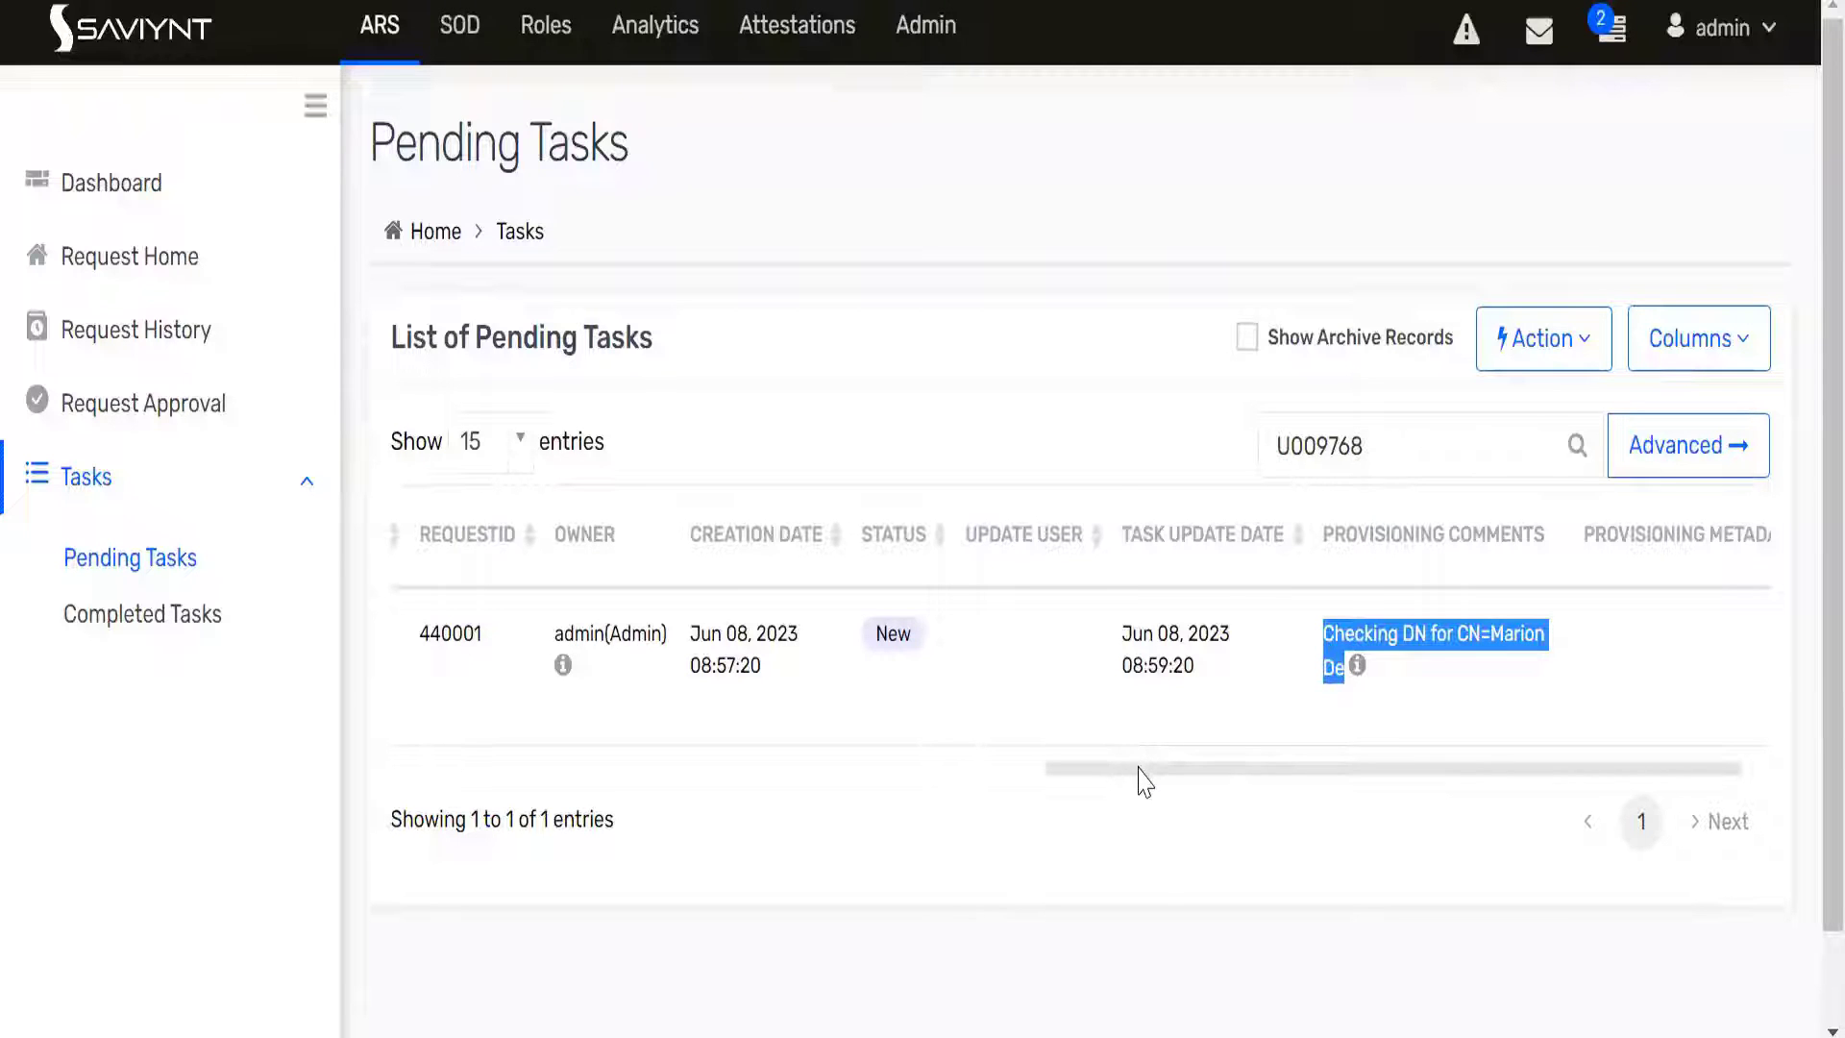
drag(1139, 769, 493, 778)
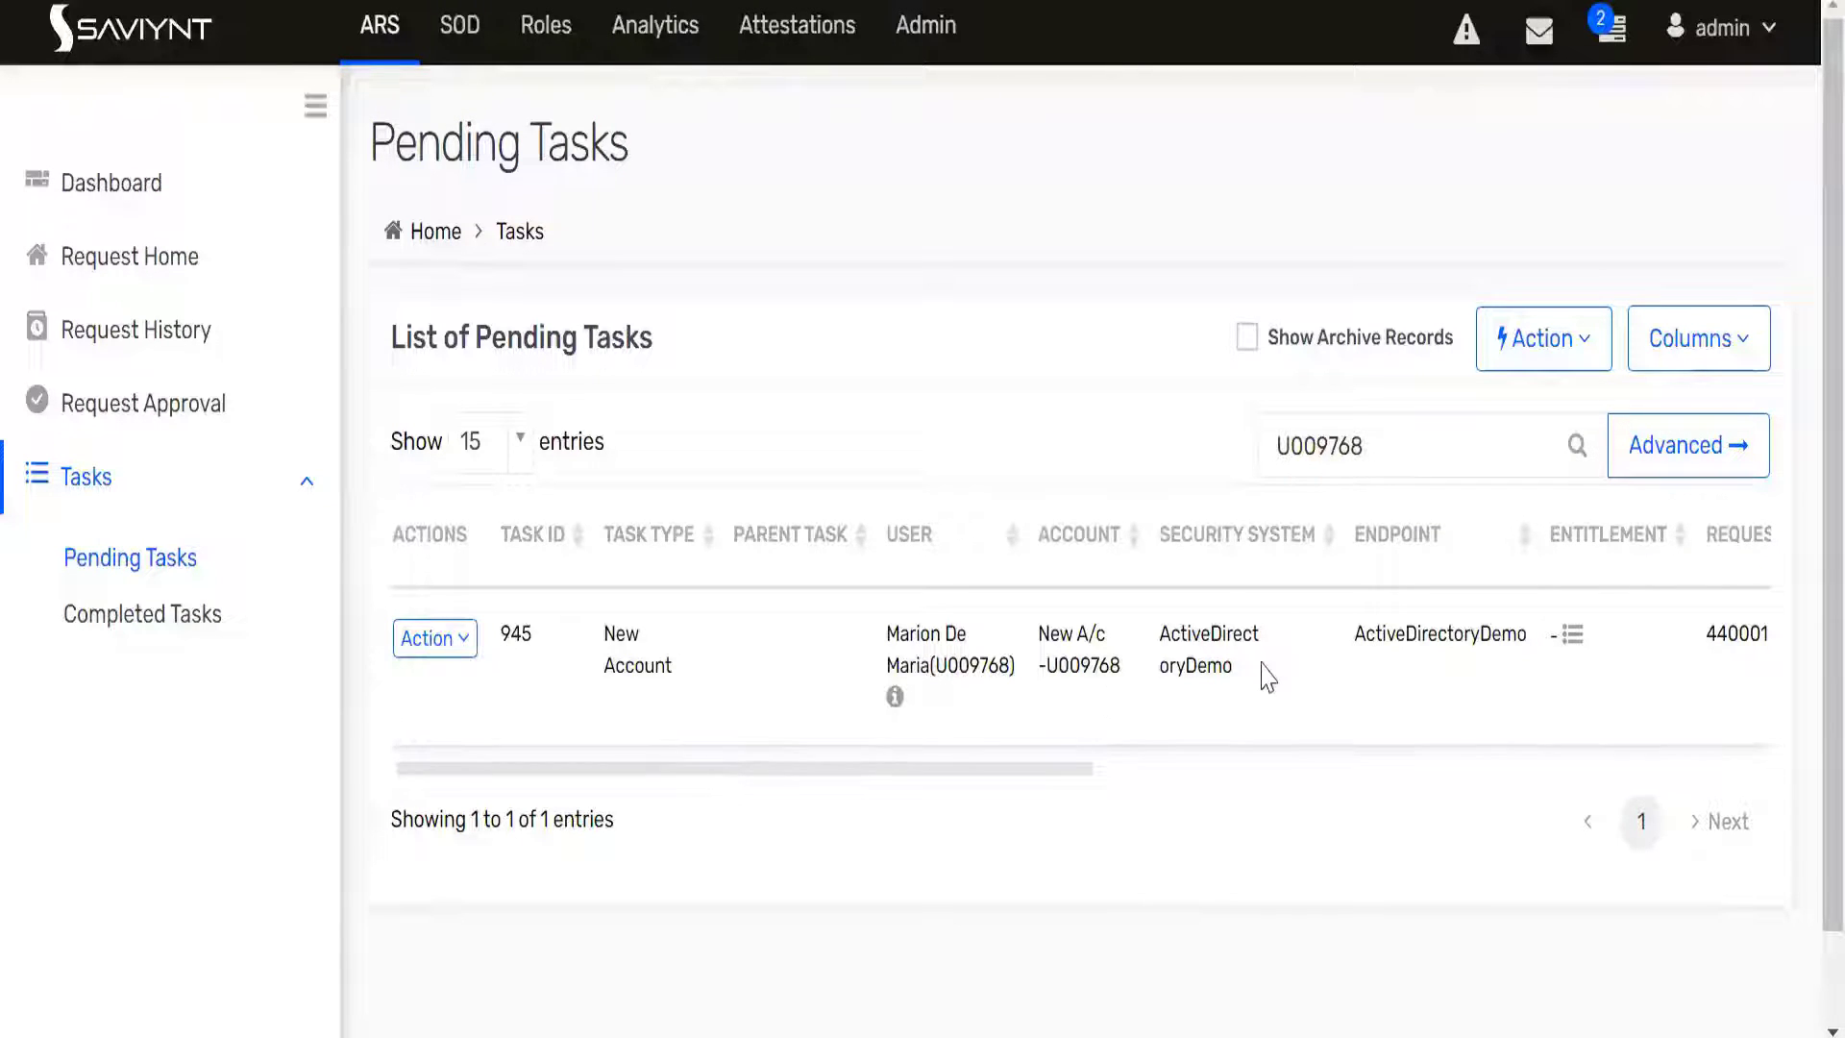
- Examine the pending New Account task's security system and task ID, and compare them with its remaining columns
double_click(1222, 641)
double_click(1203, 670)
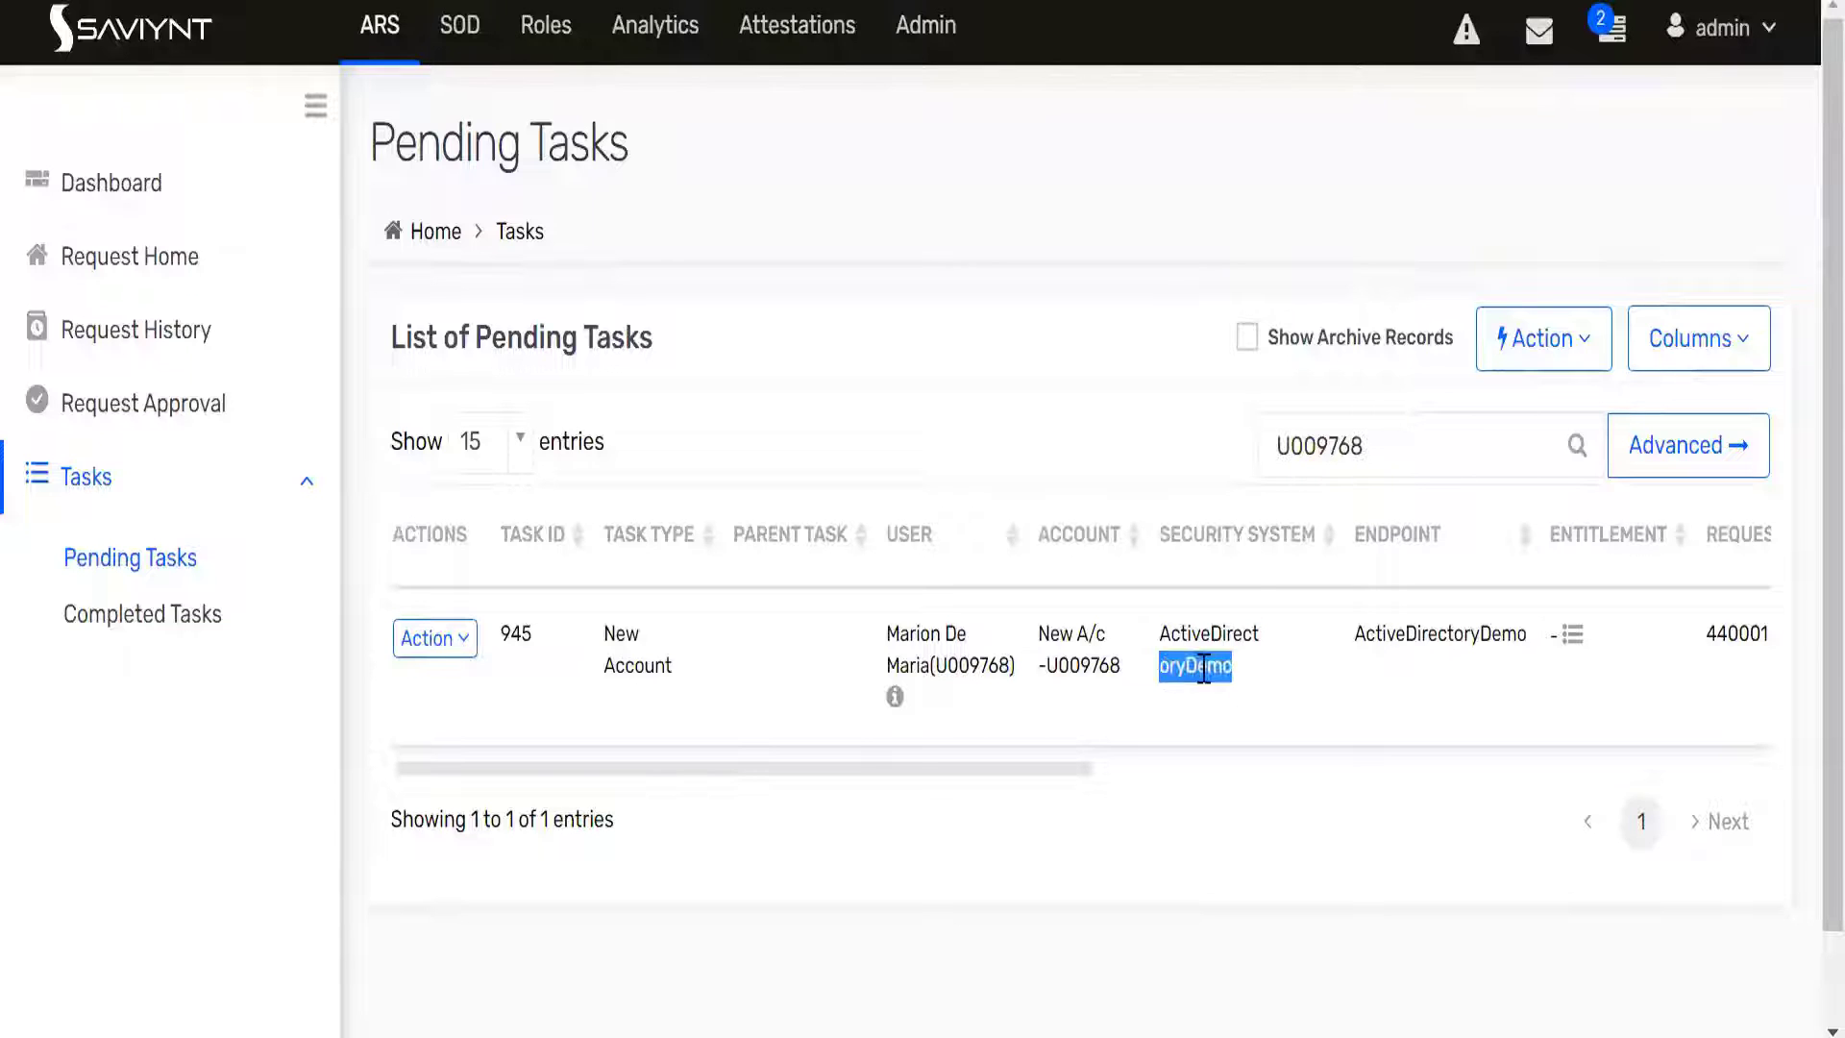
double_click(528, 636)
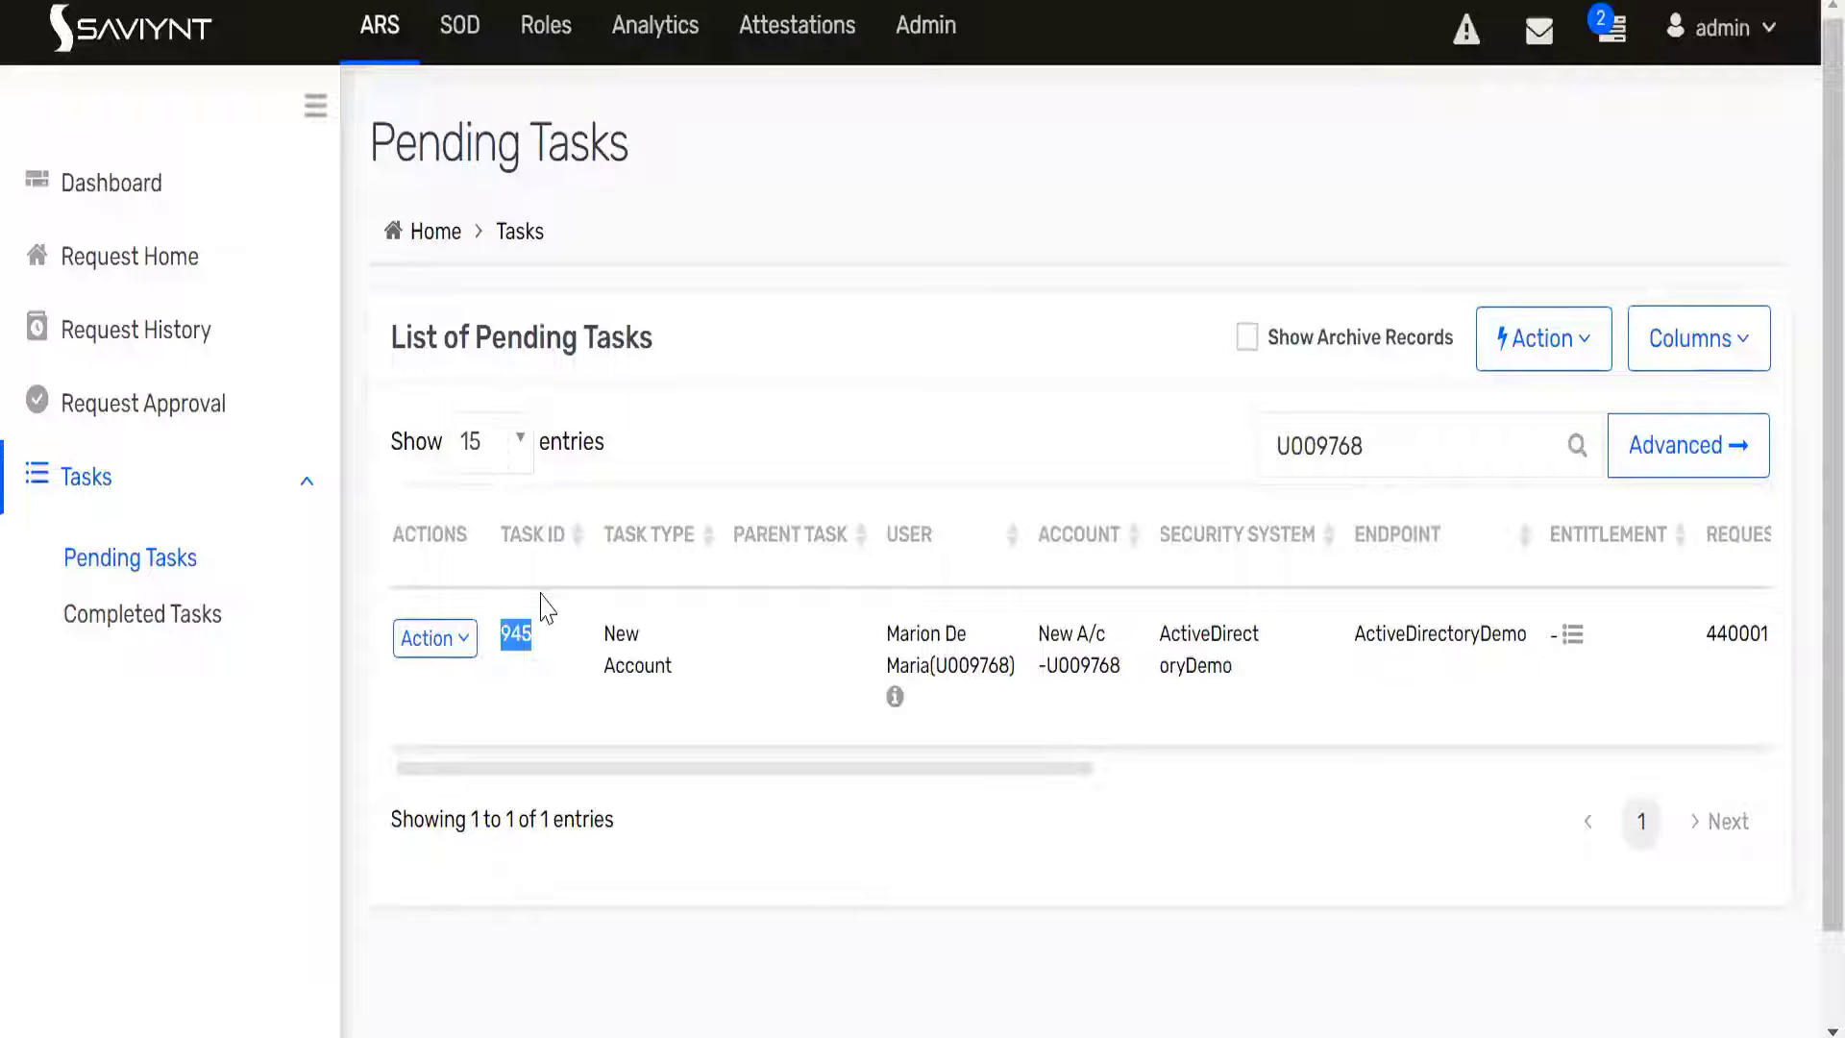
click(545, 677)
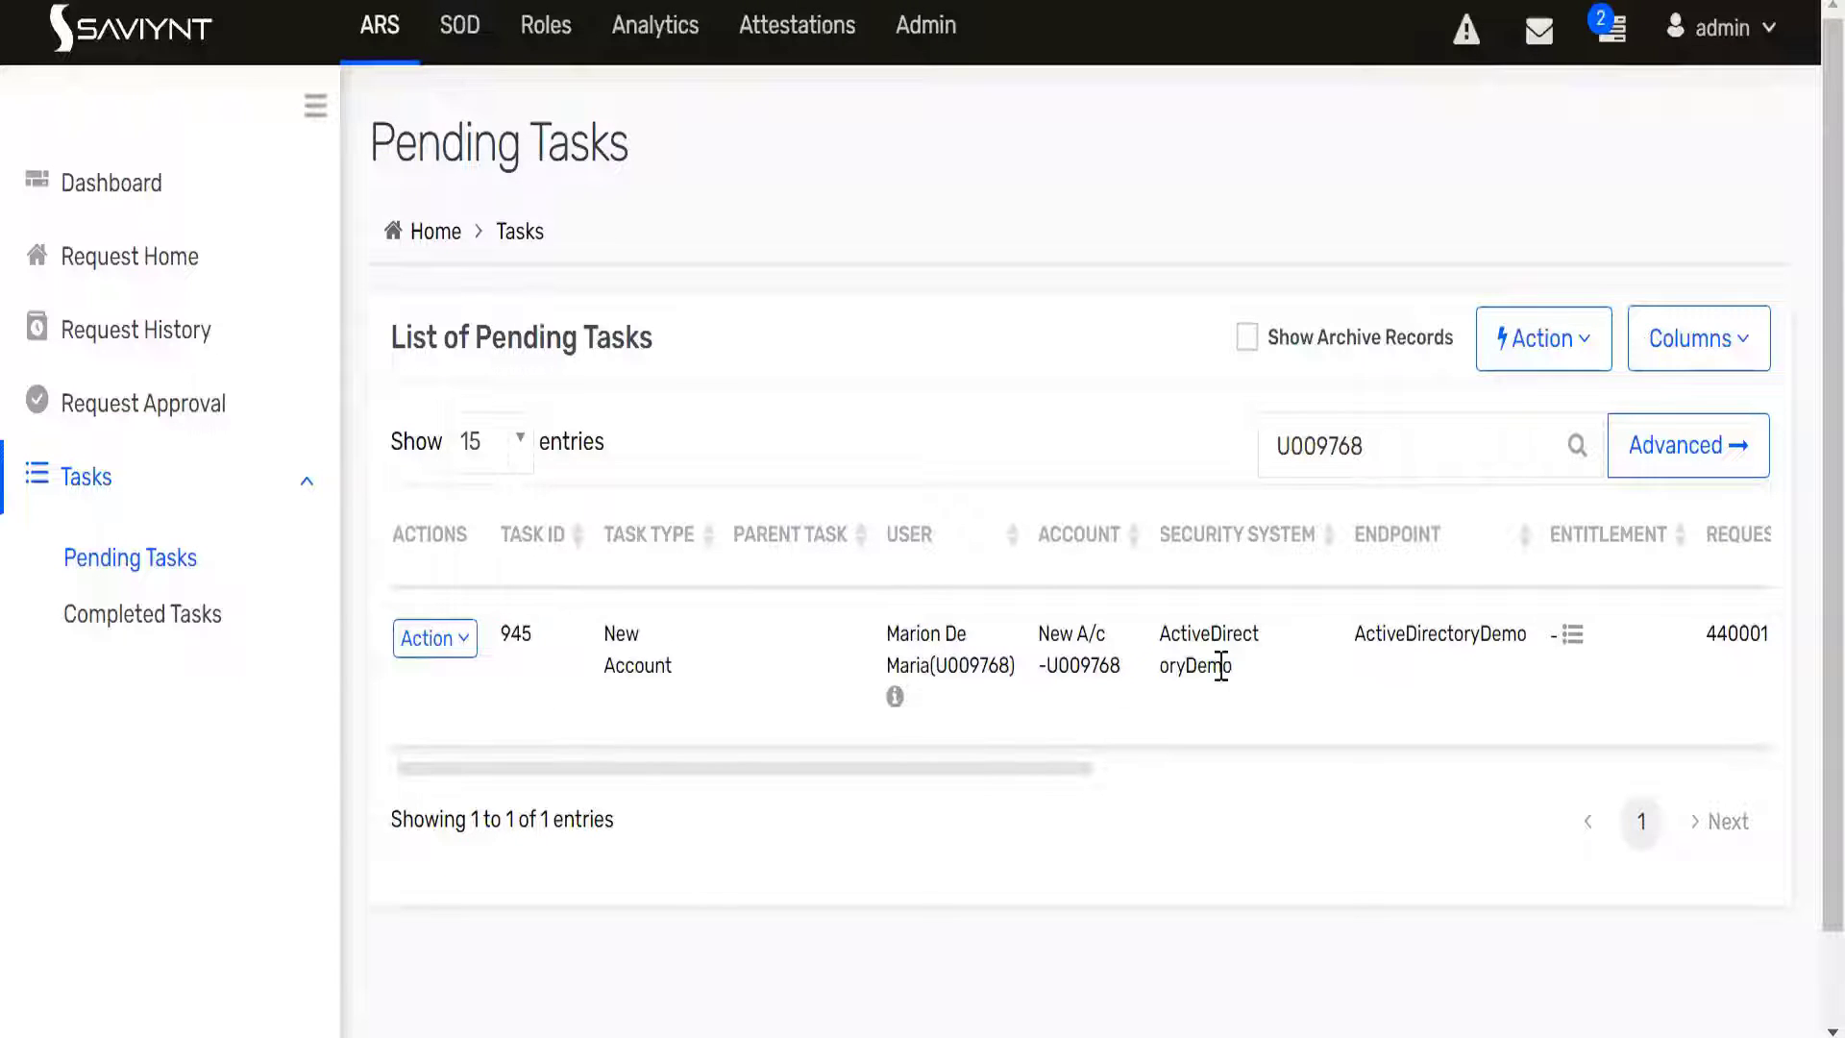
drag(997, 768, 1609, 768)
drag(1191, 766, 500, 769)
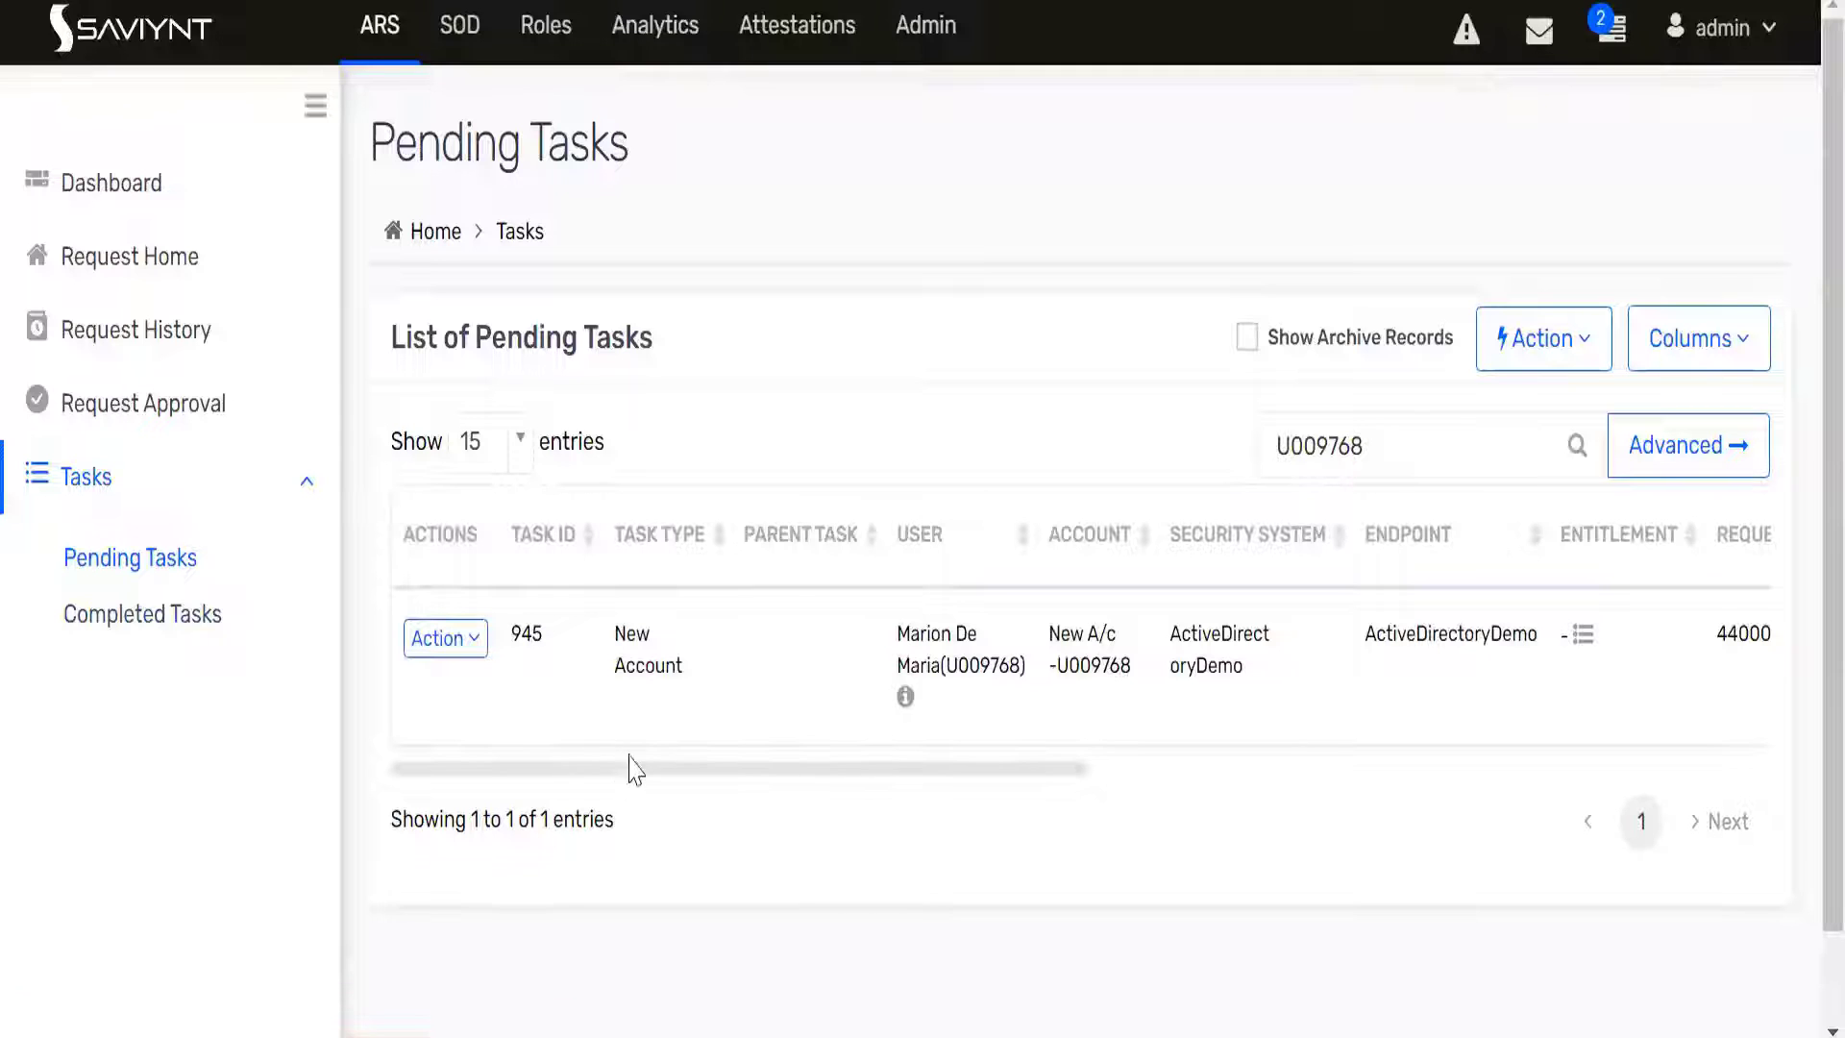
drag(609, 768, 1312, 788)
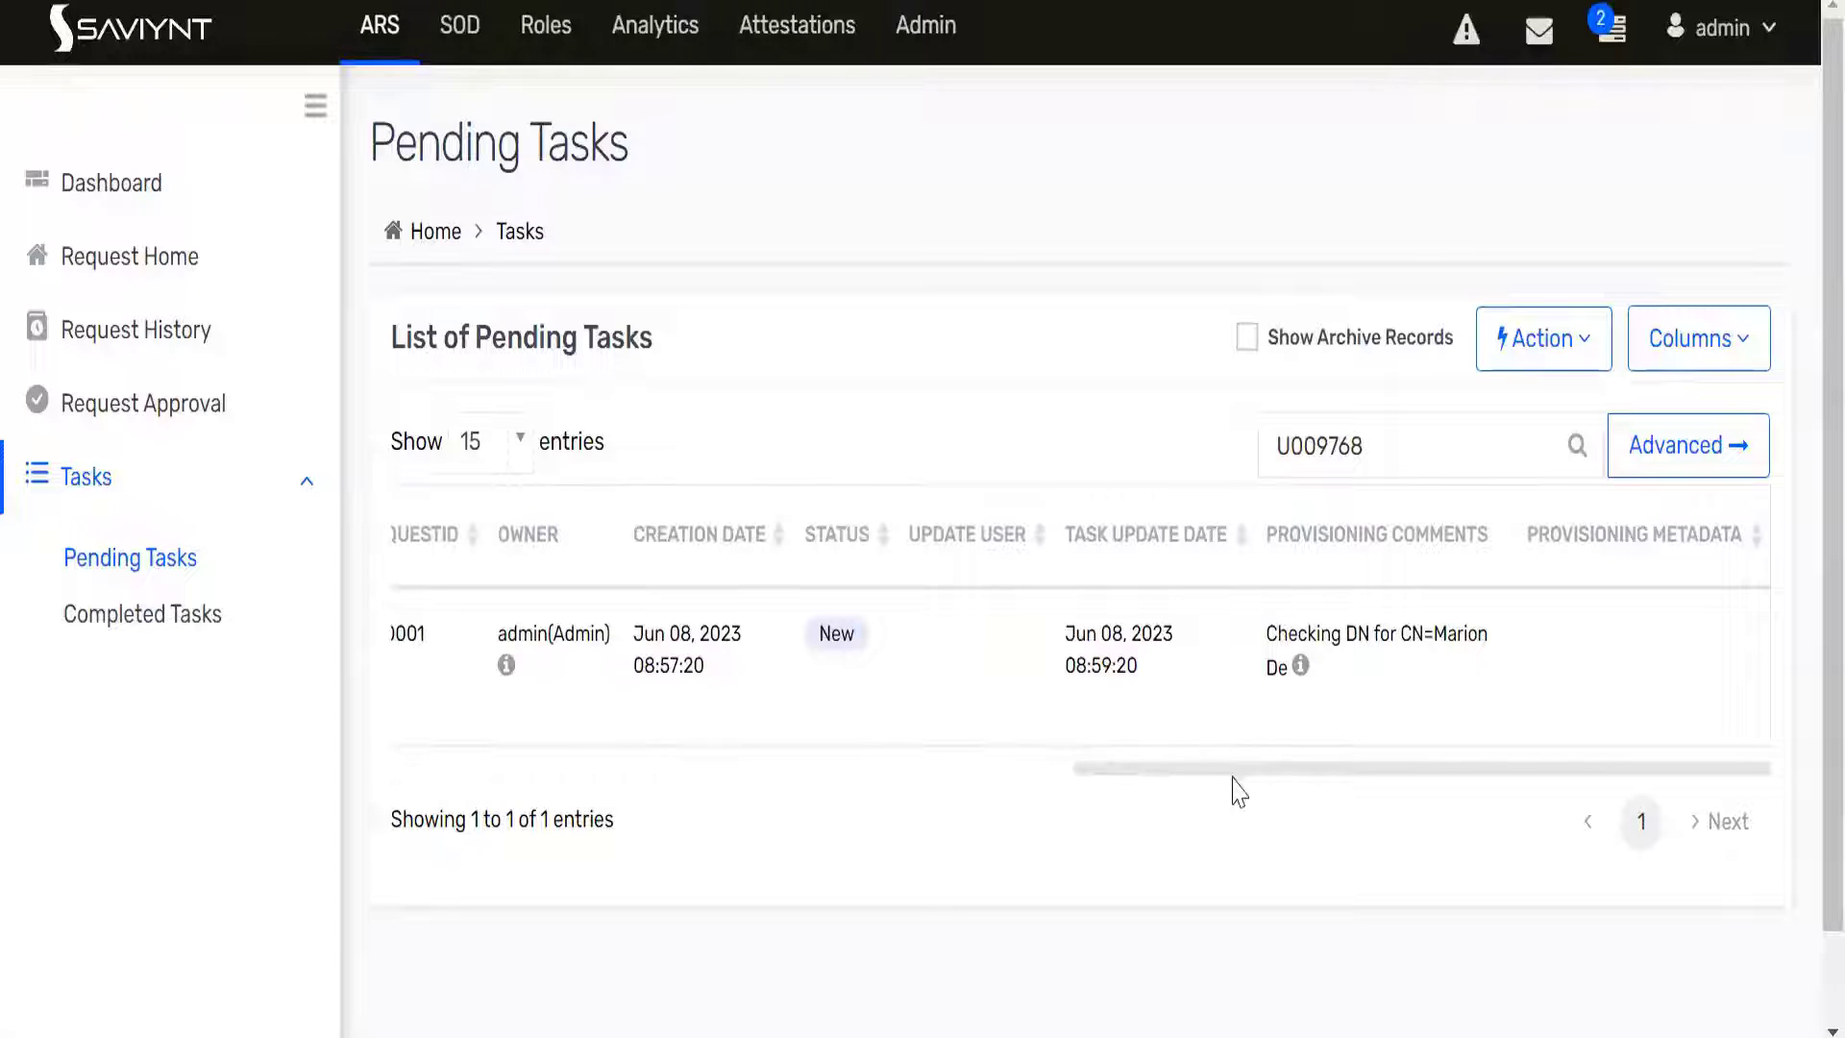
drag(1240, 793, 1075, 770)
click(1052, 821)
drag(749, 765, 399, 780)
click(1131, 774)
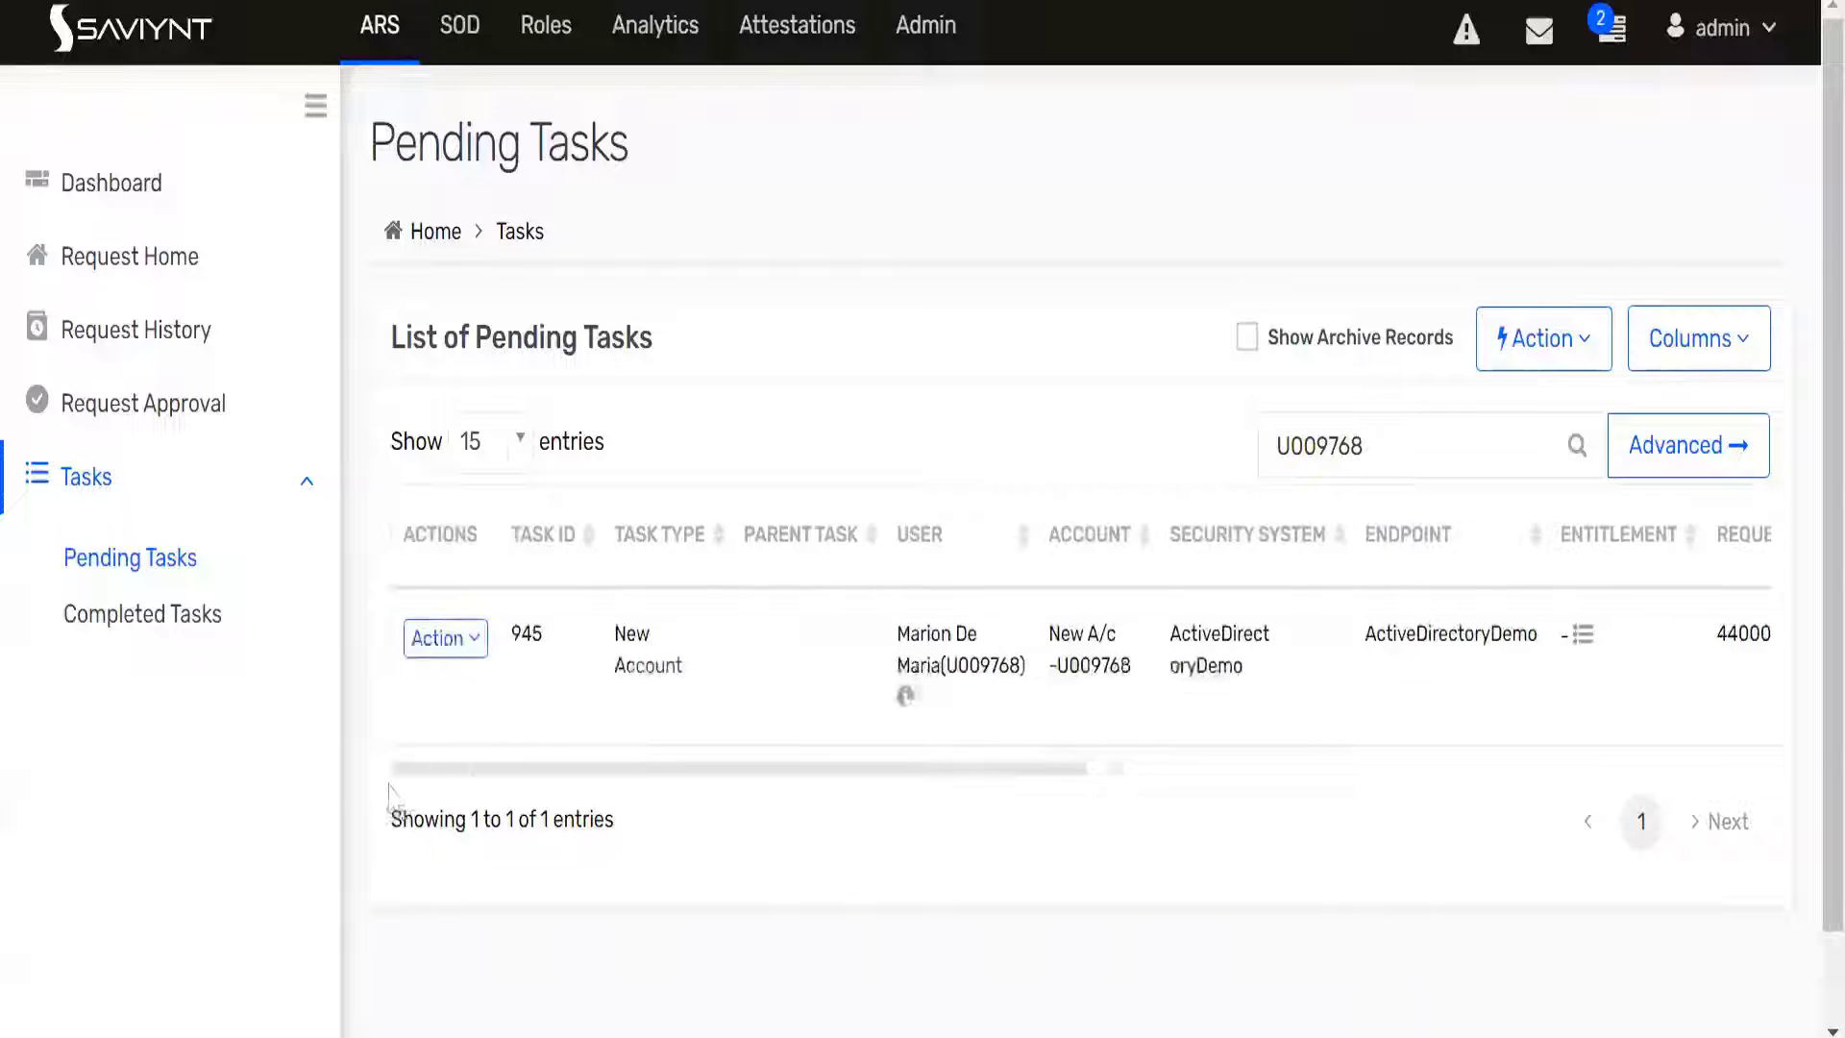
double_click(525, 634)
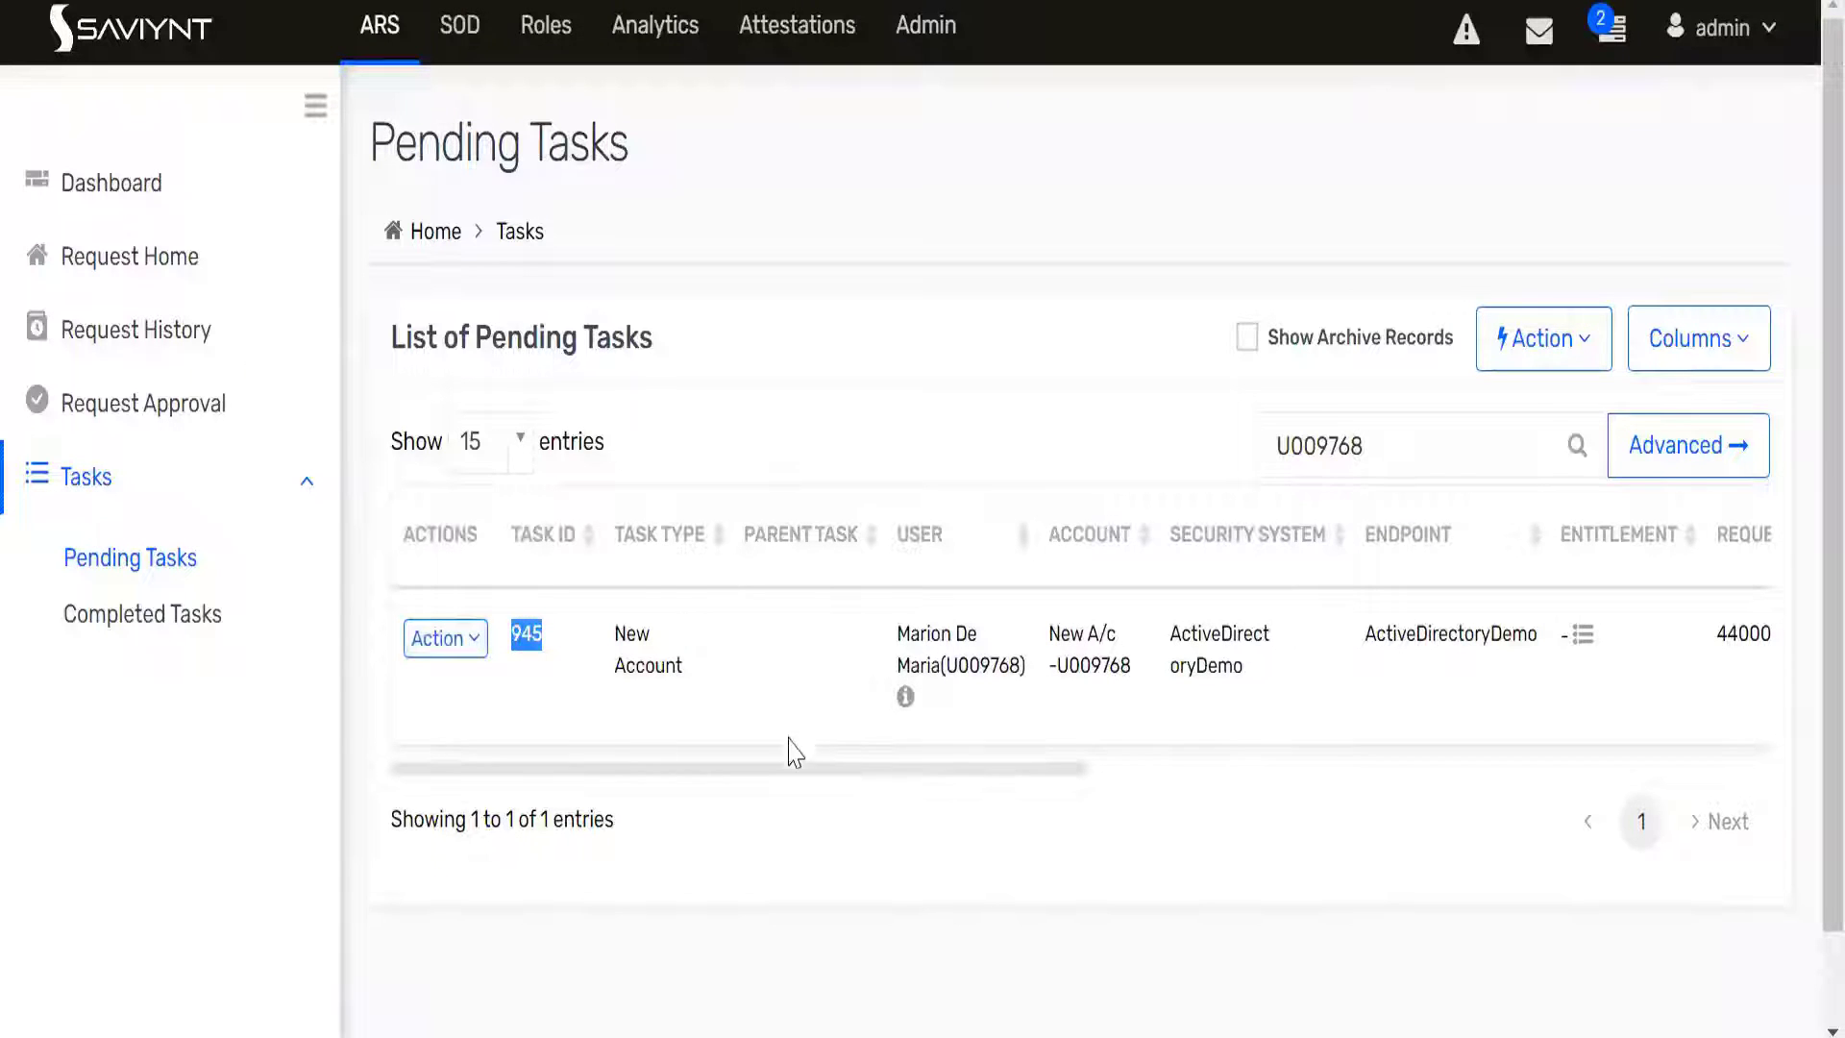
- Read the full provisioning comment of the pending New Account task for the ActiveDirectoryDemo endpoint
drag(790, 775, 1618, 794)
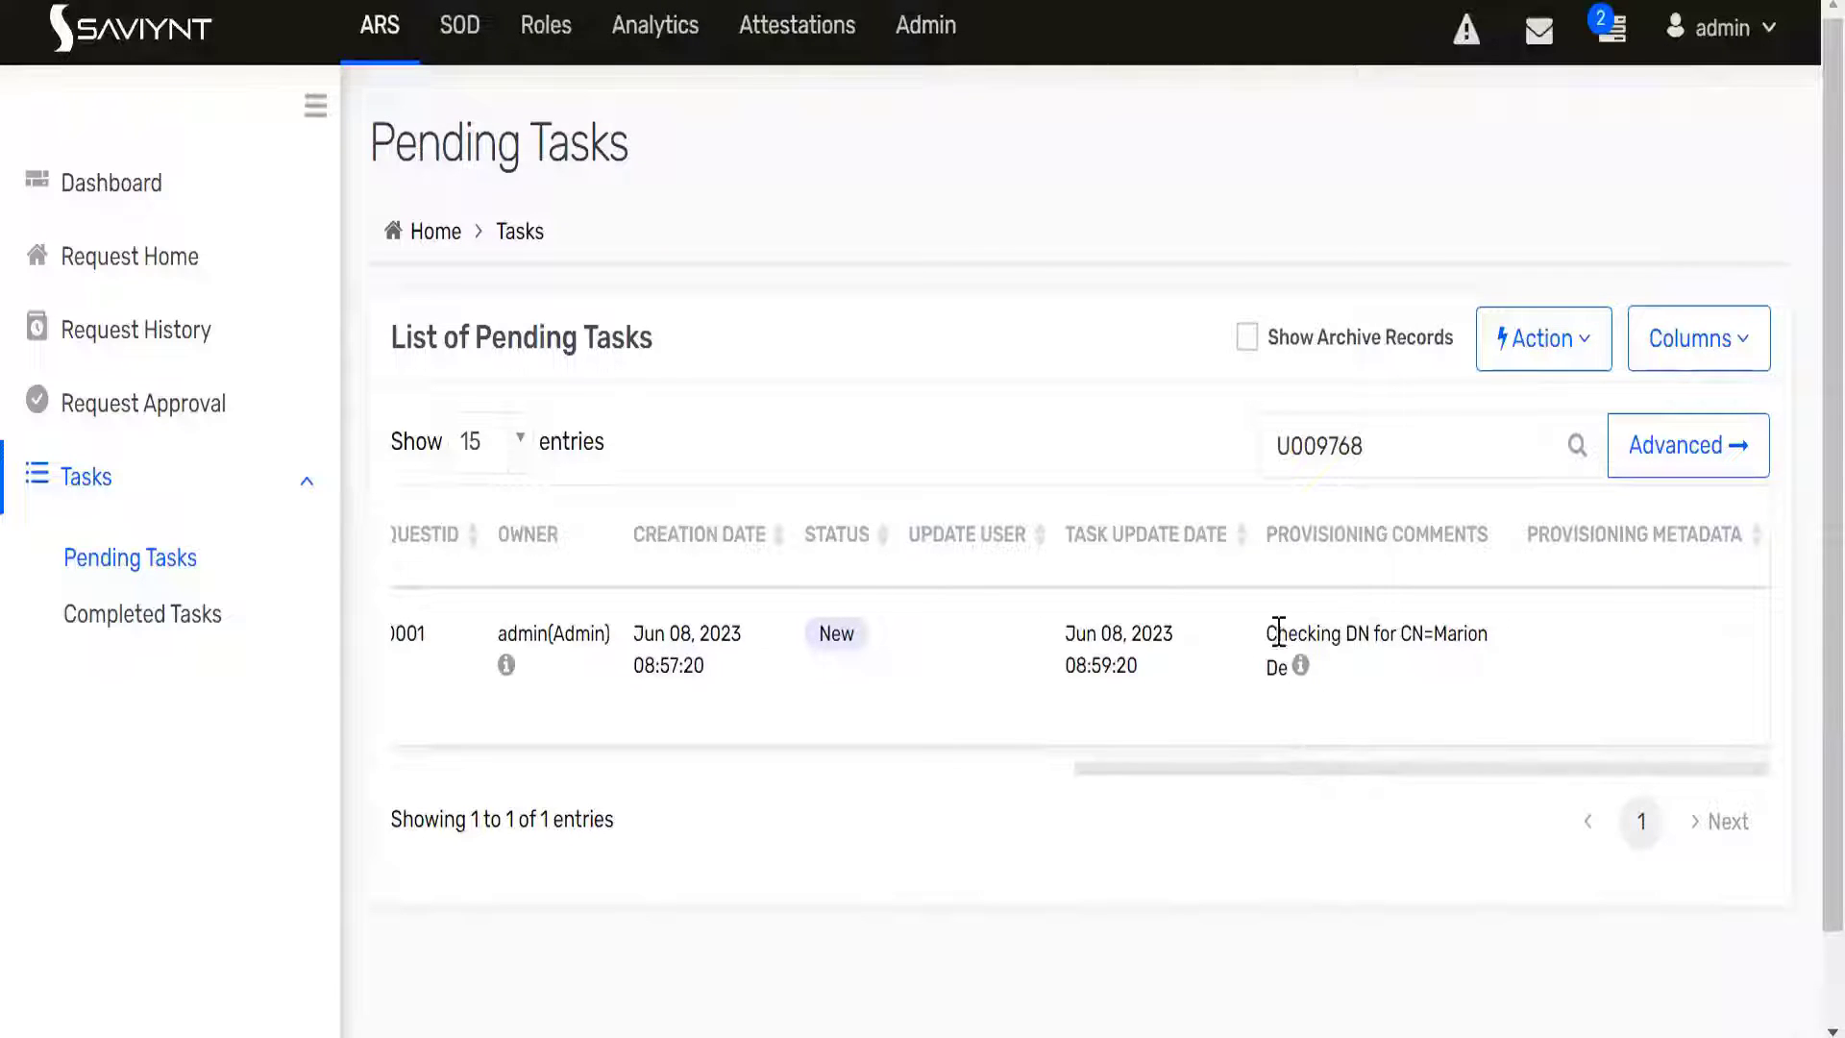
drag(1266, 636, 1298, 680)
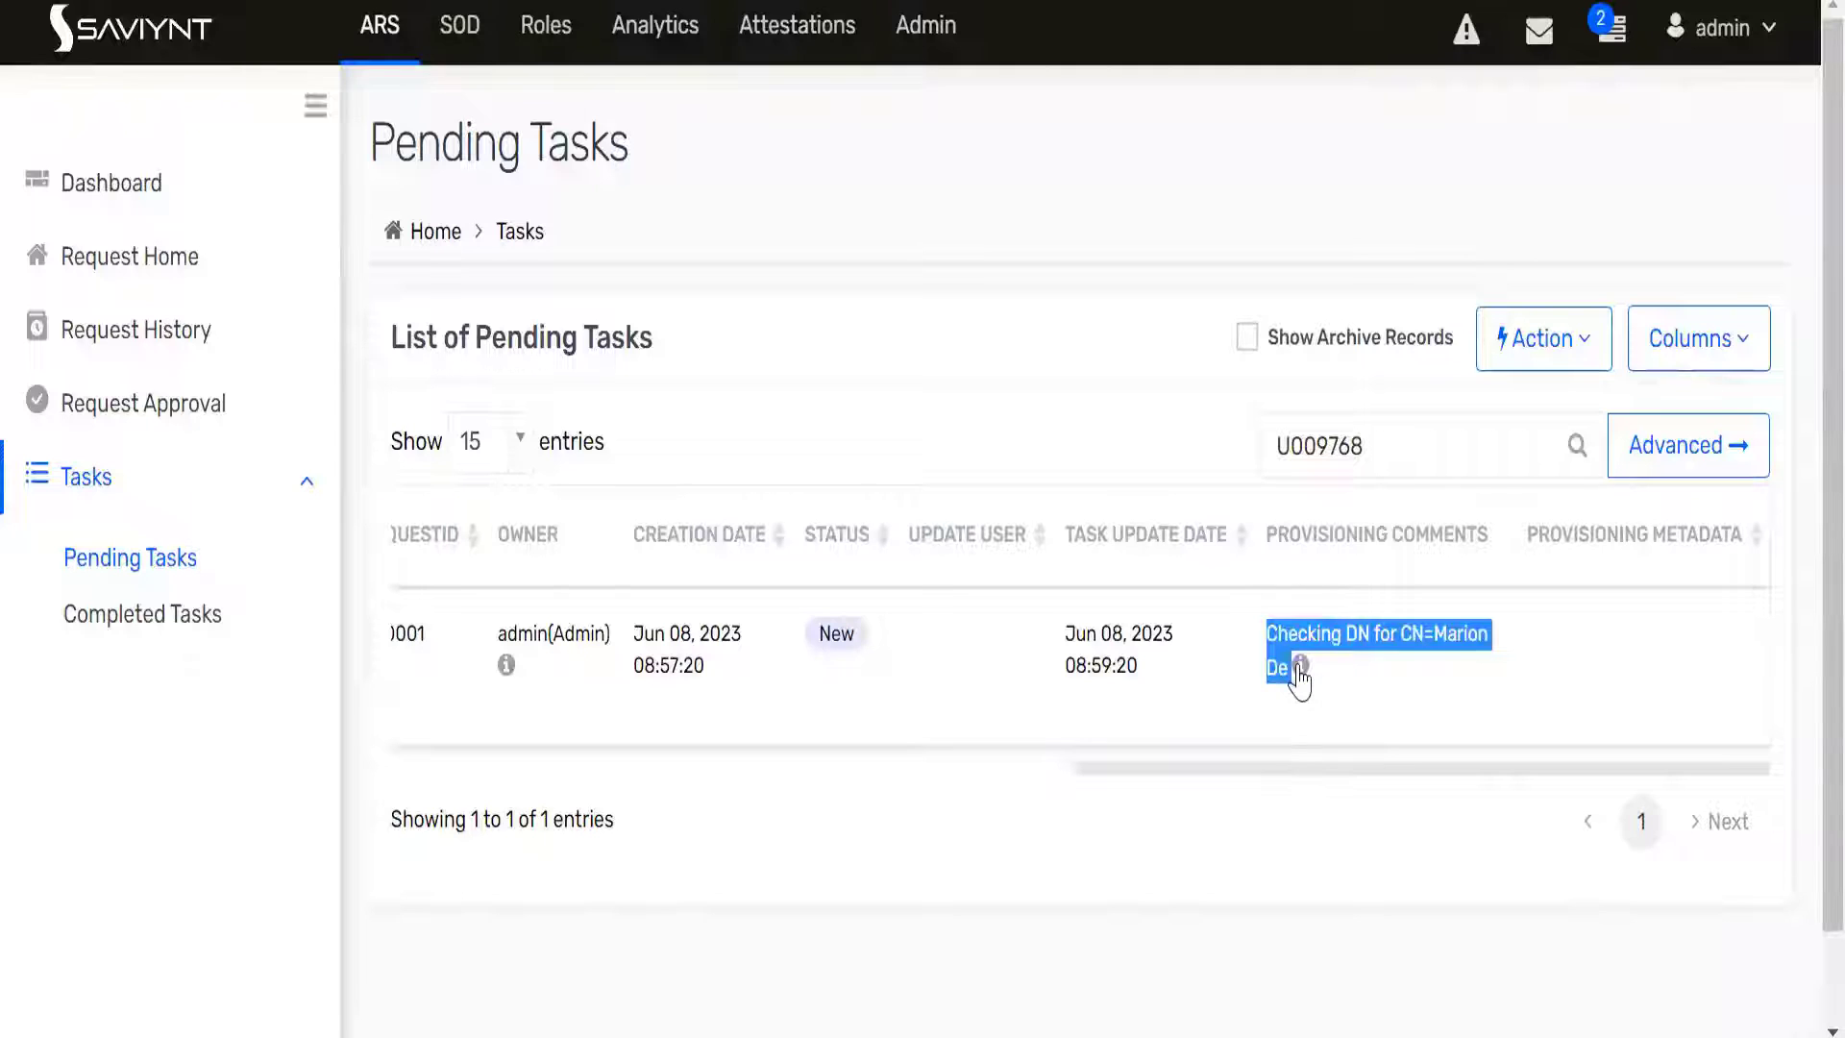
mouse_move(1299, 680)
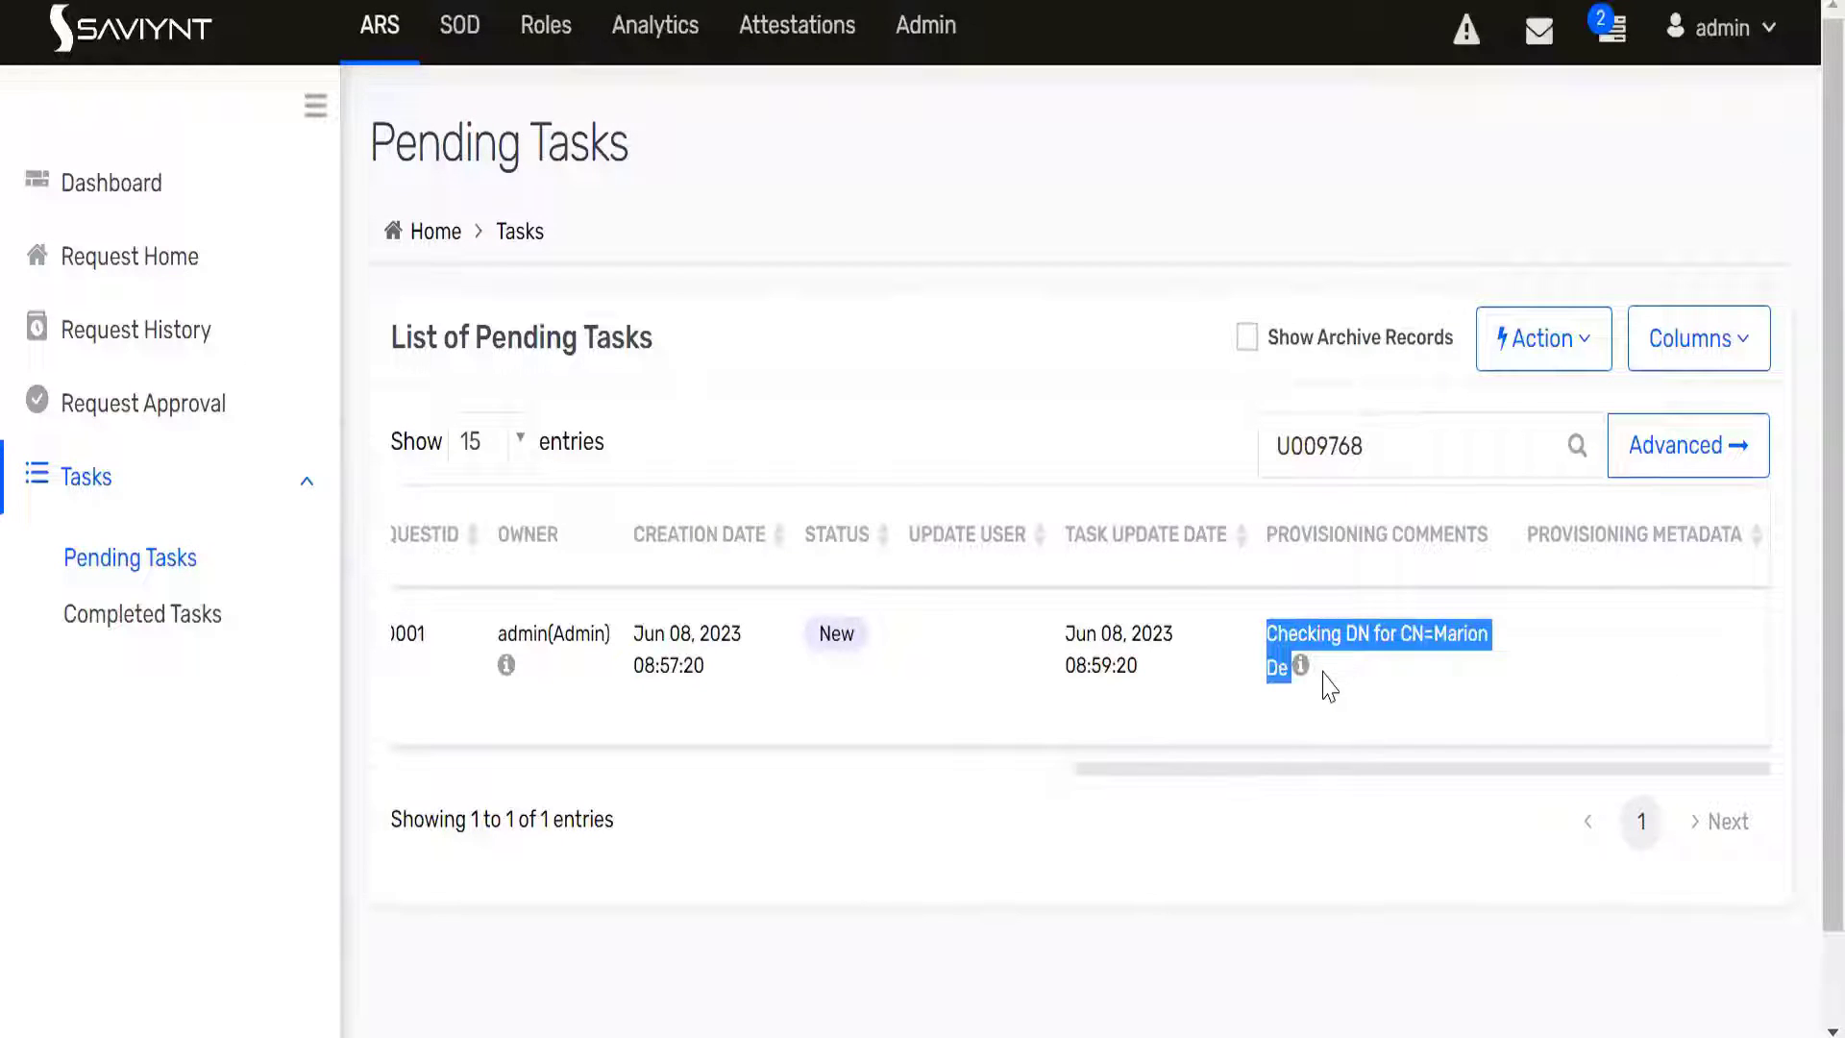
click(1288, 684)
triple_click(1279, 663)
click(1355, 693)
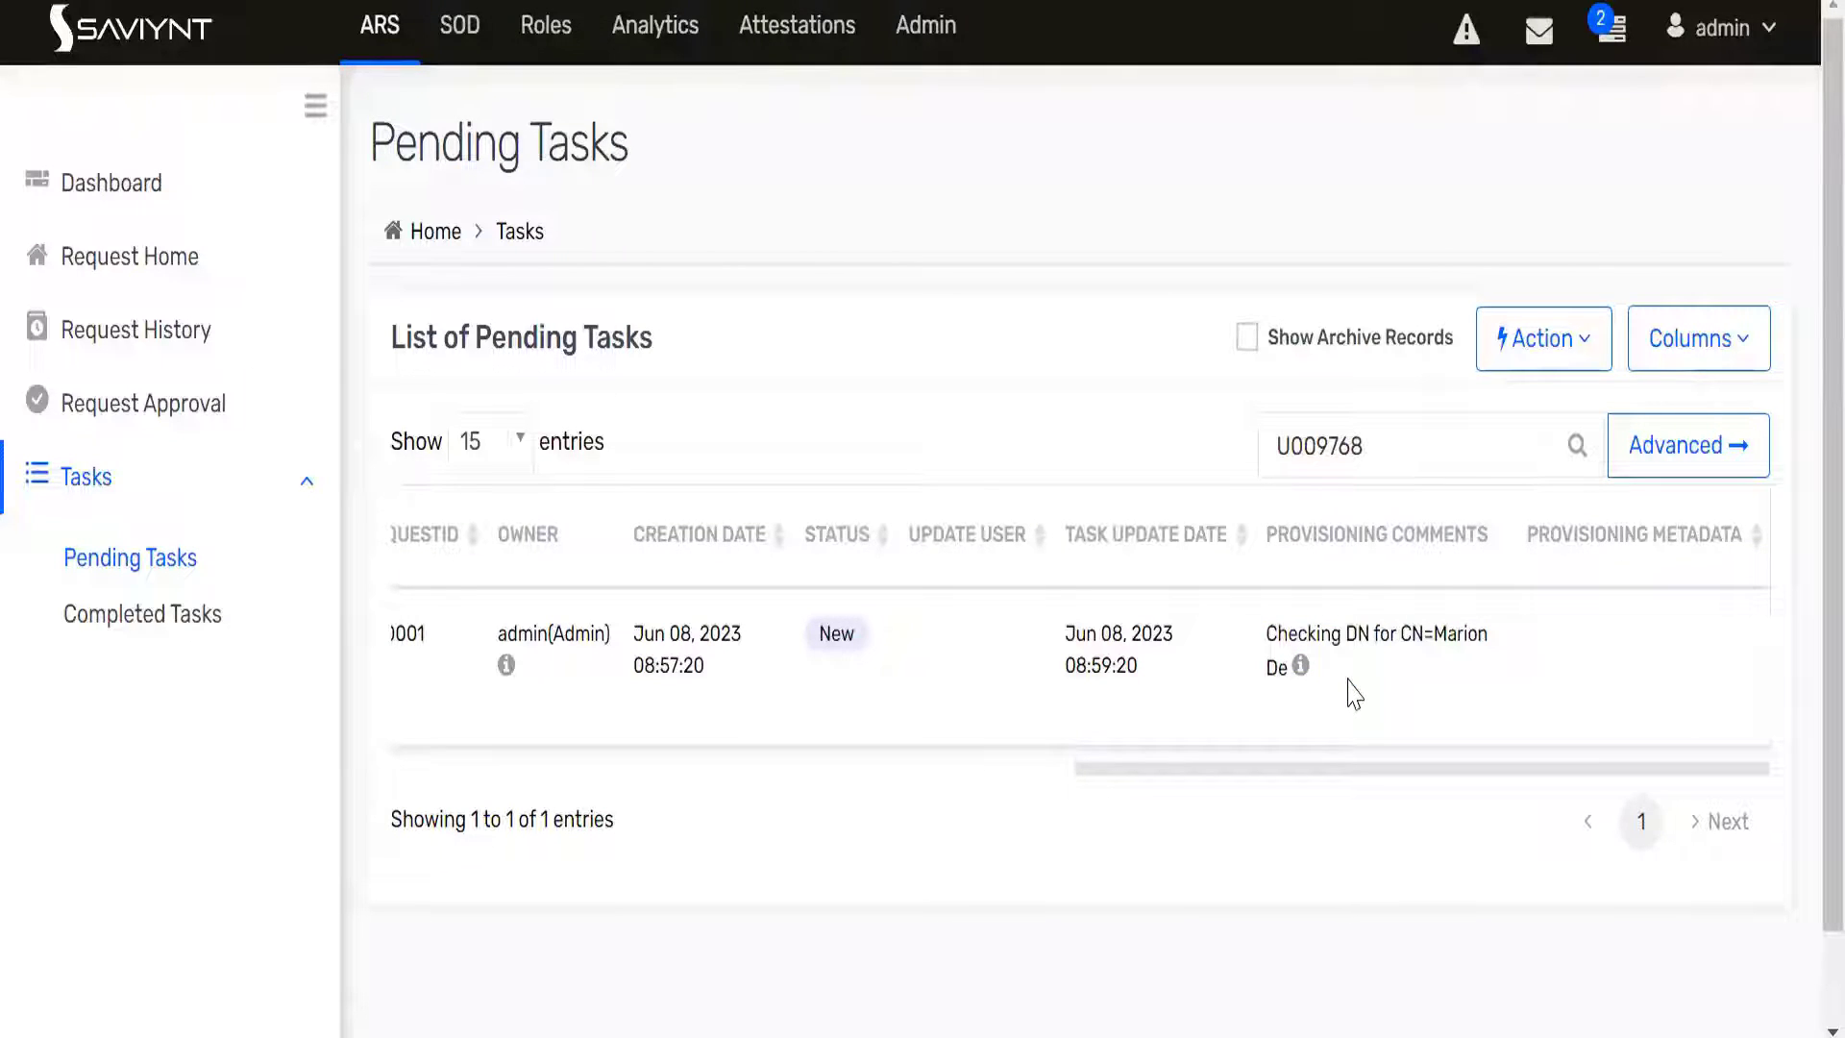
mouse_move(1303, 680)
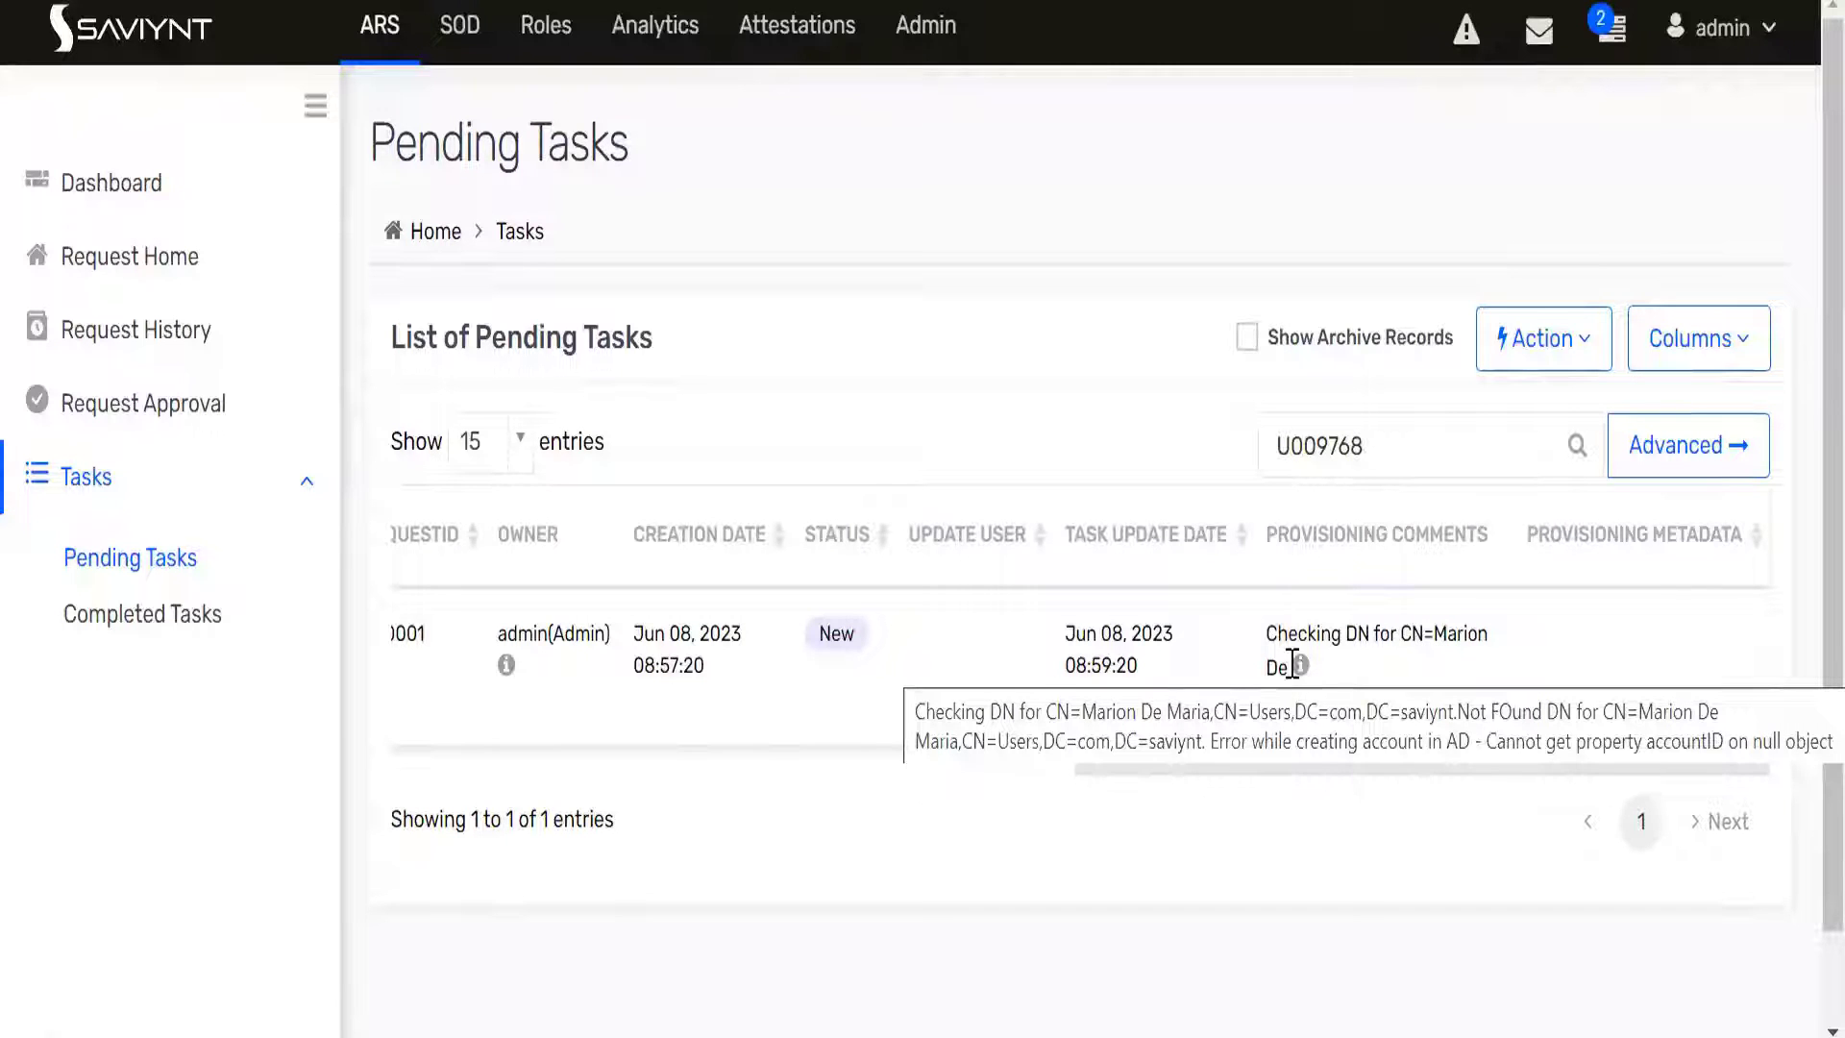
drag(1289, 663, 1268, 640)
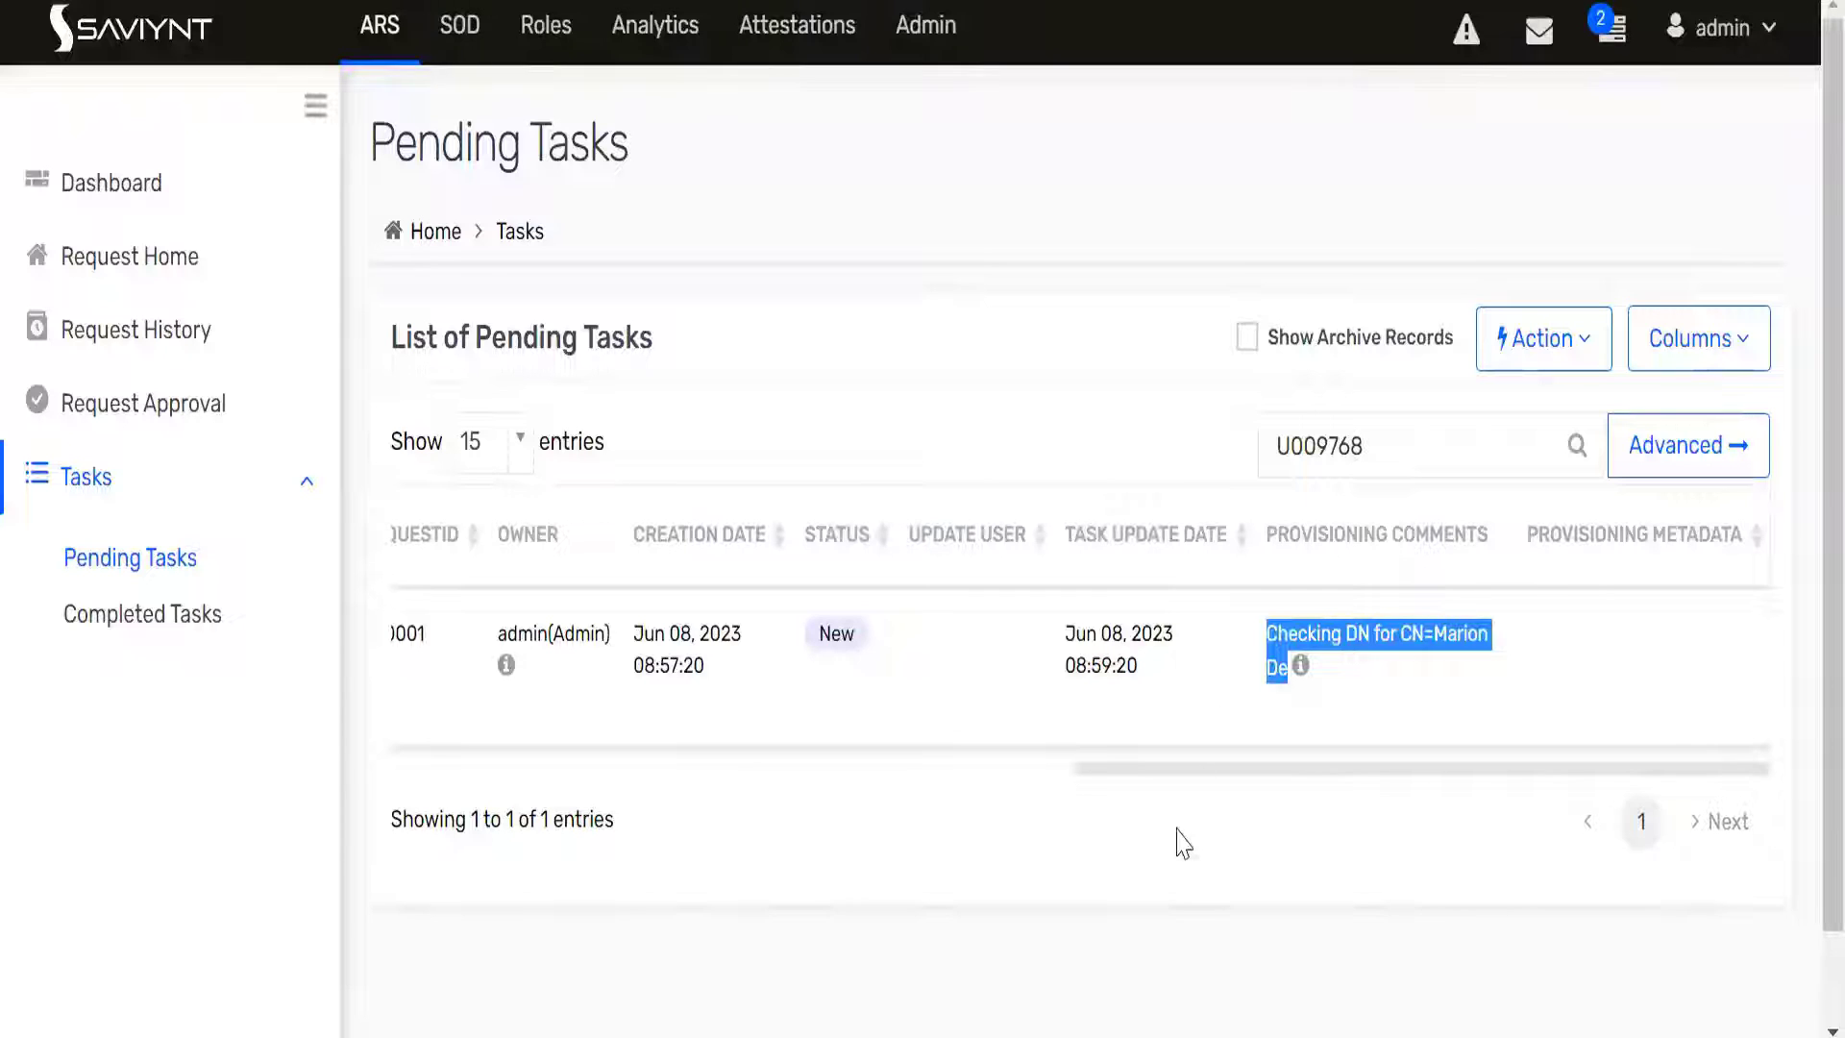
- Re-examine the pending New Account task, comparing its provisioning comments column with its task ID
drag(1191, 776, 1397, 762)
click(1305, 709)
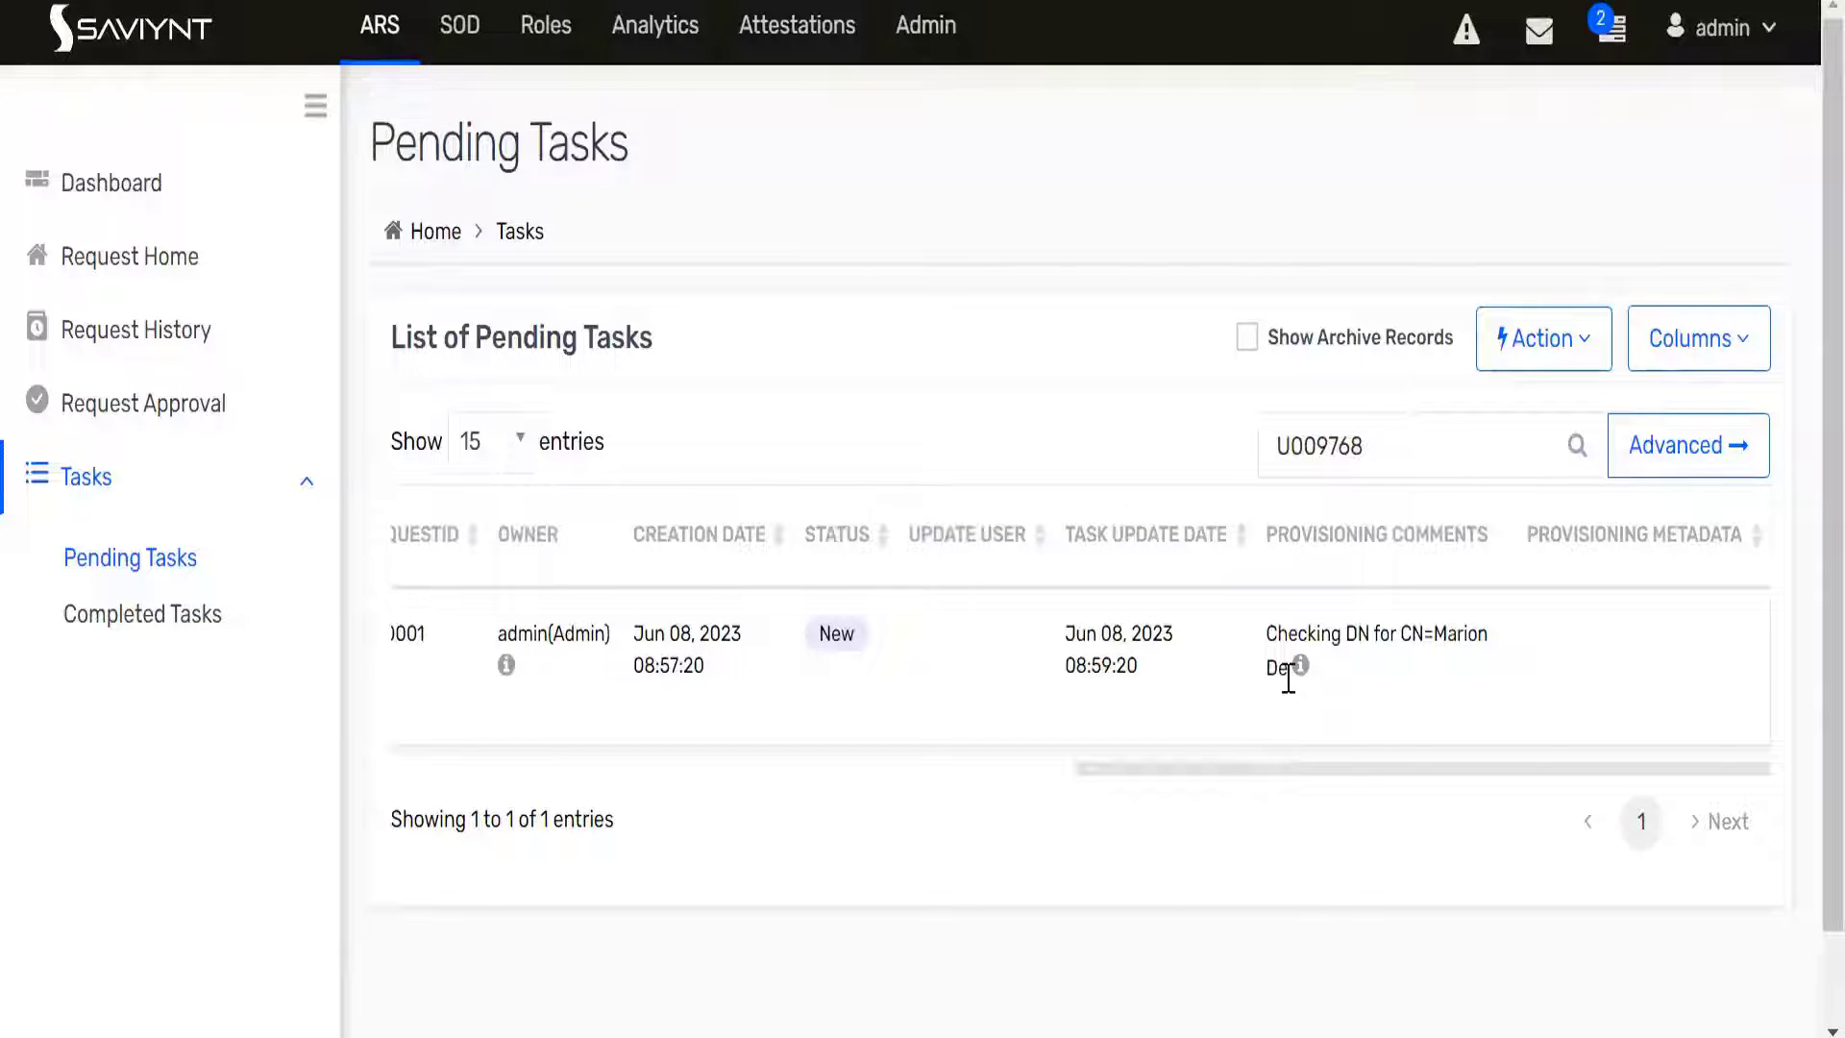
triple_click(1280, 665)
drag(1251, 767, 486, 762)
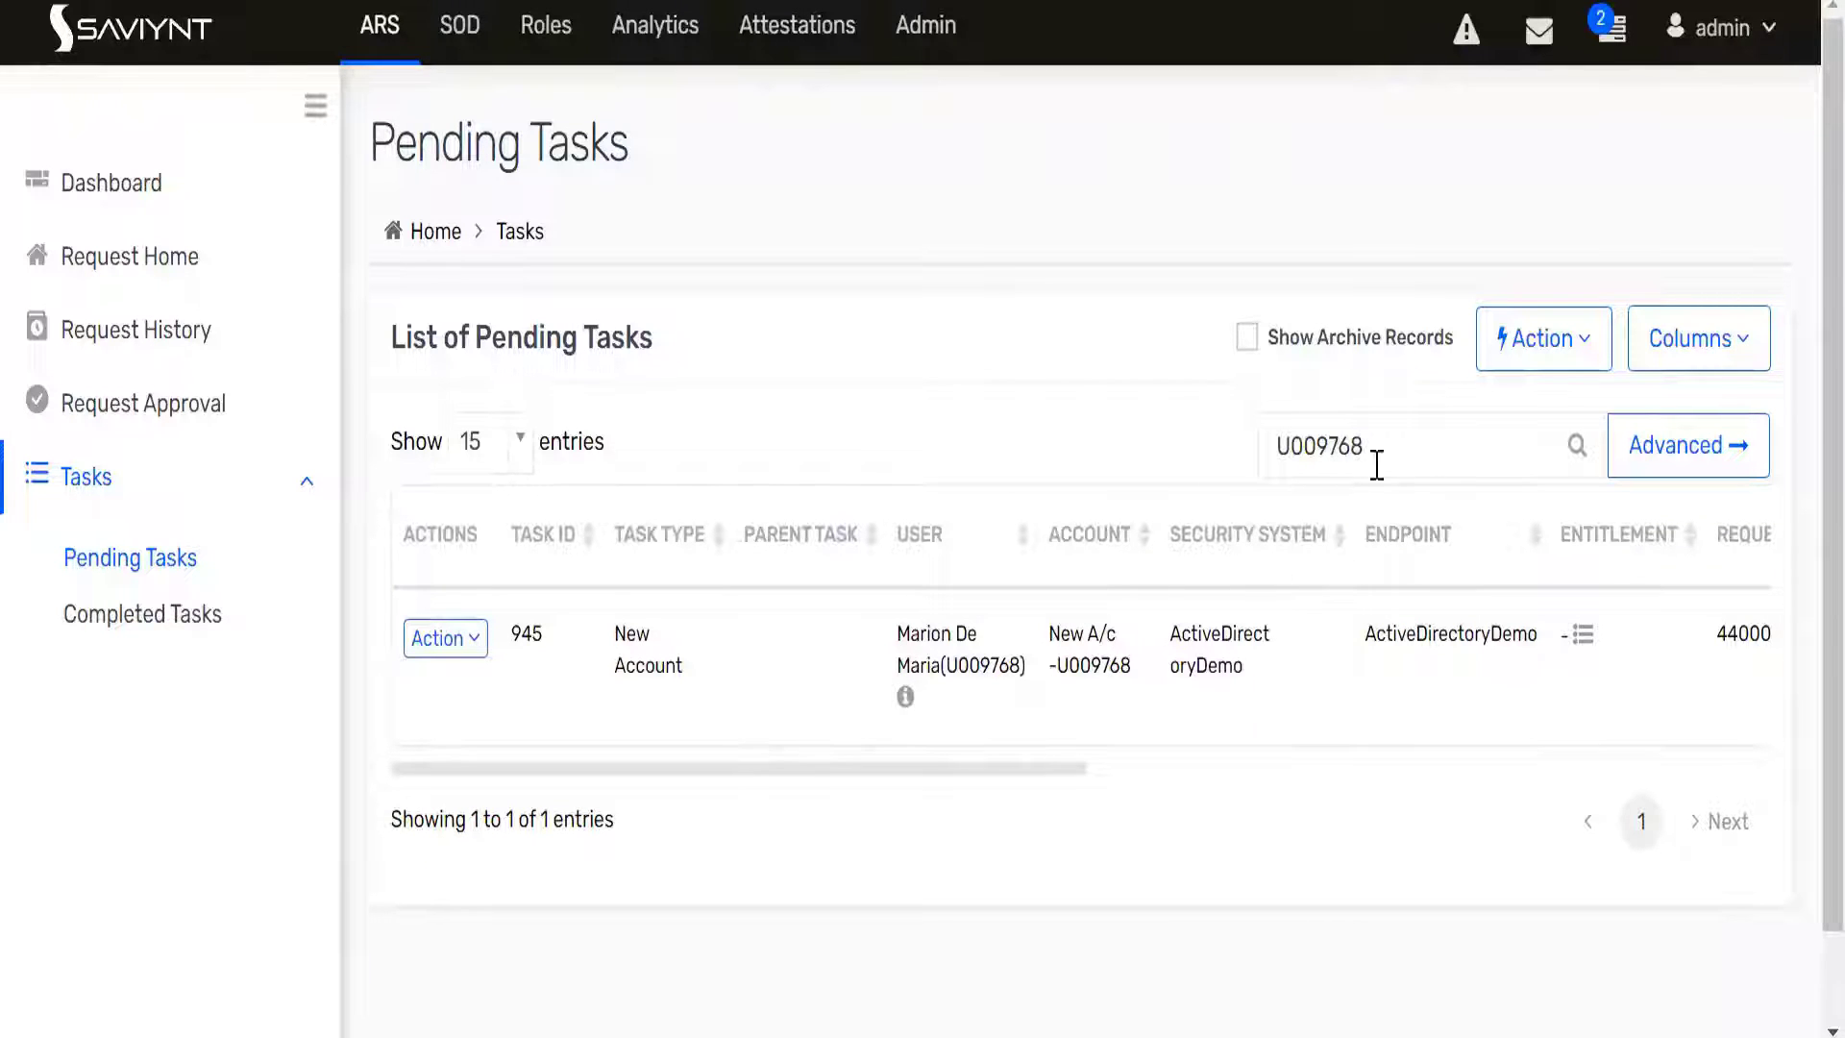
double_click(606, 346)
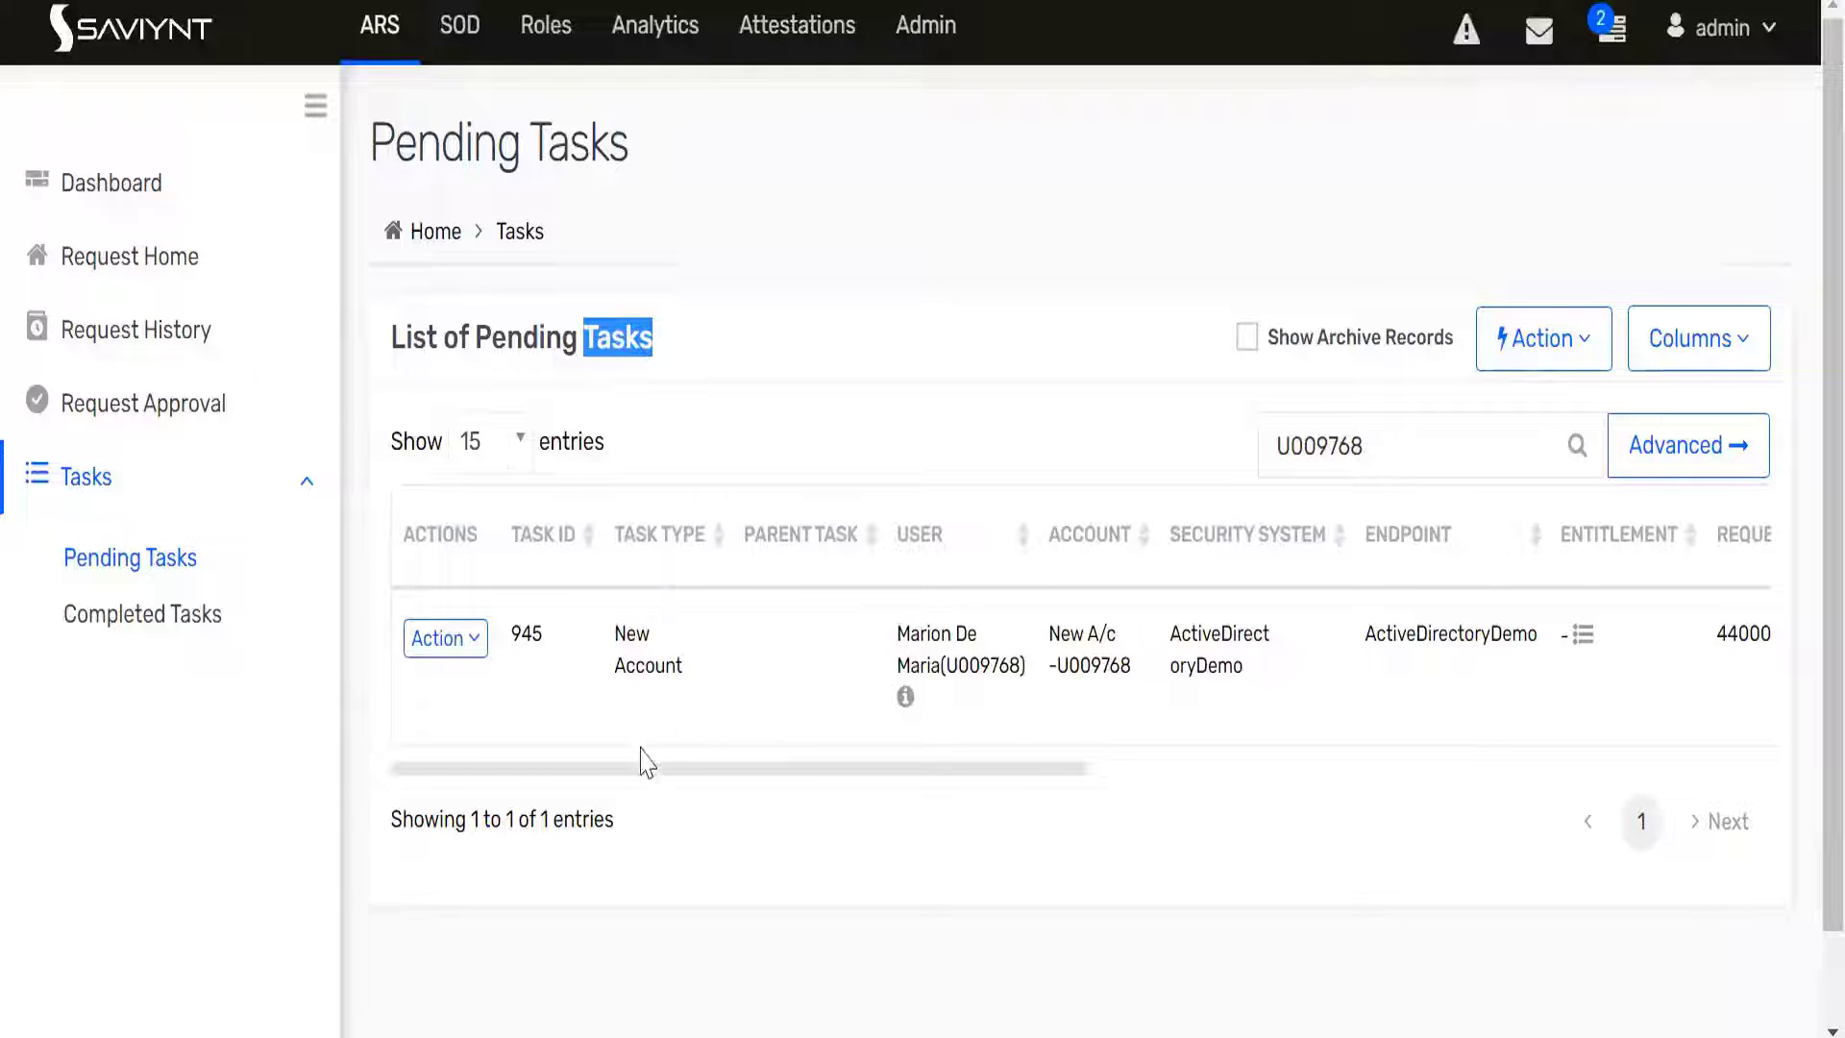
drag(691, 772, 1441, 768)
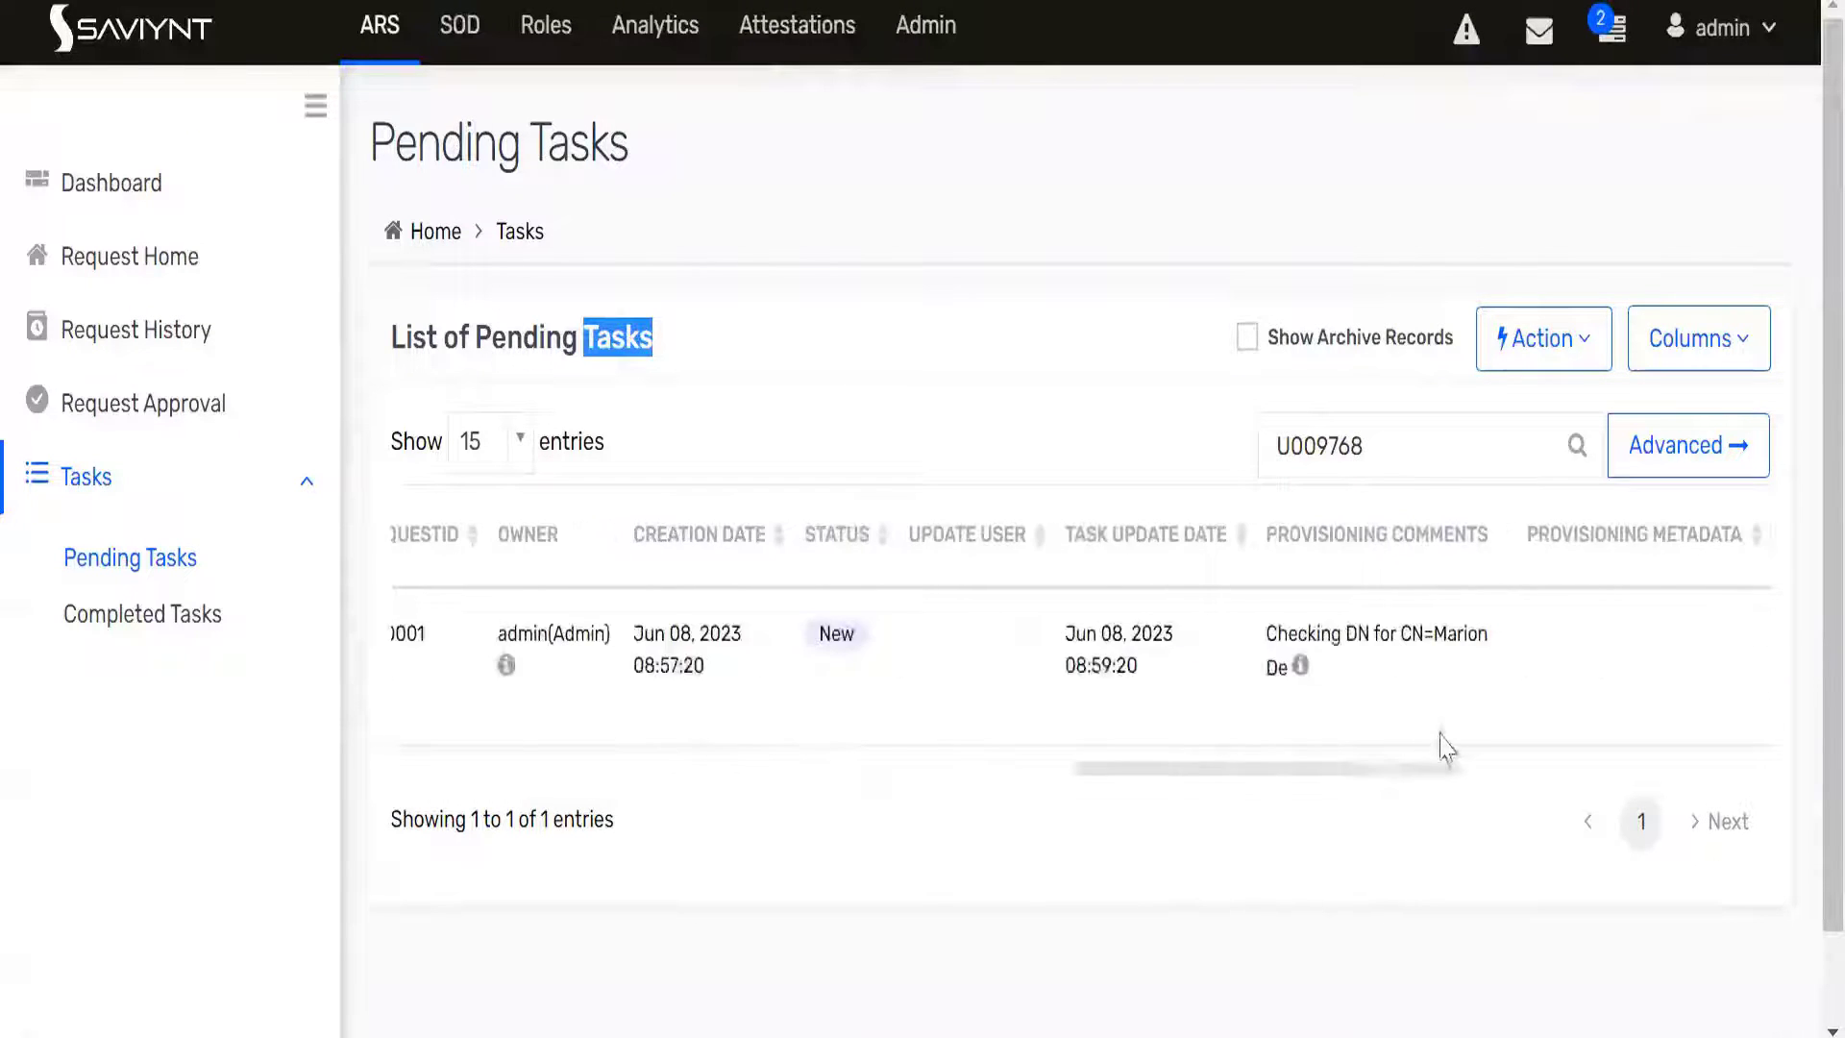
drag(1156, 749, 572, 739)
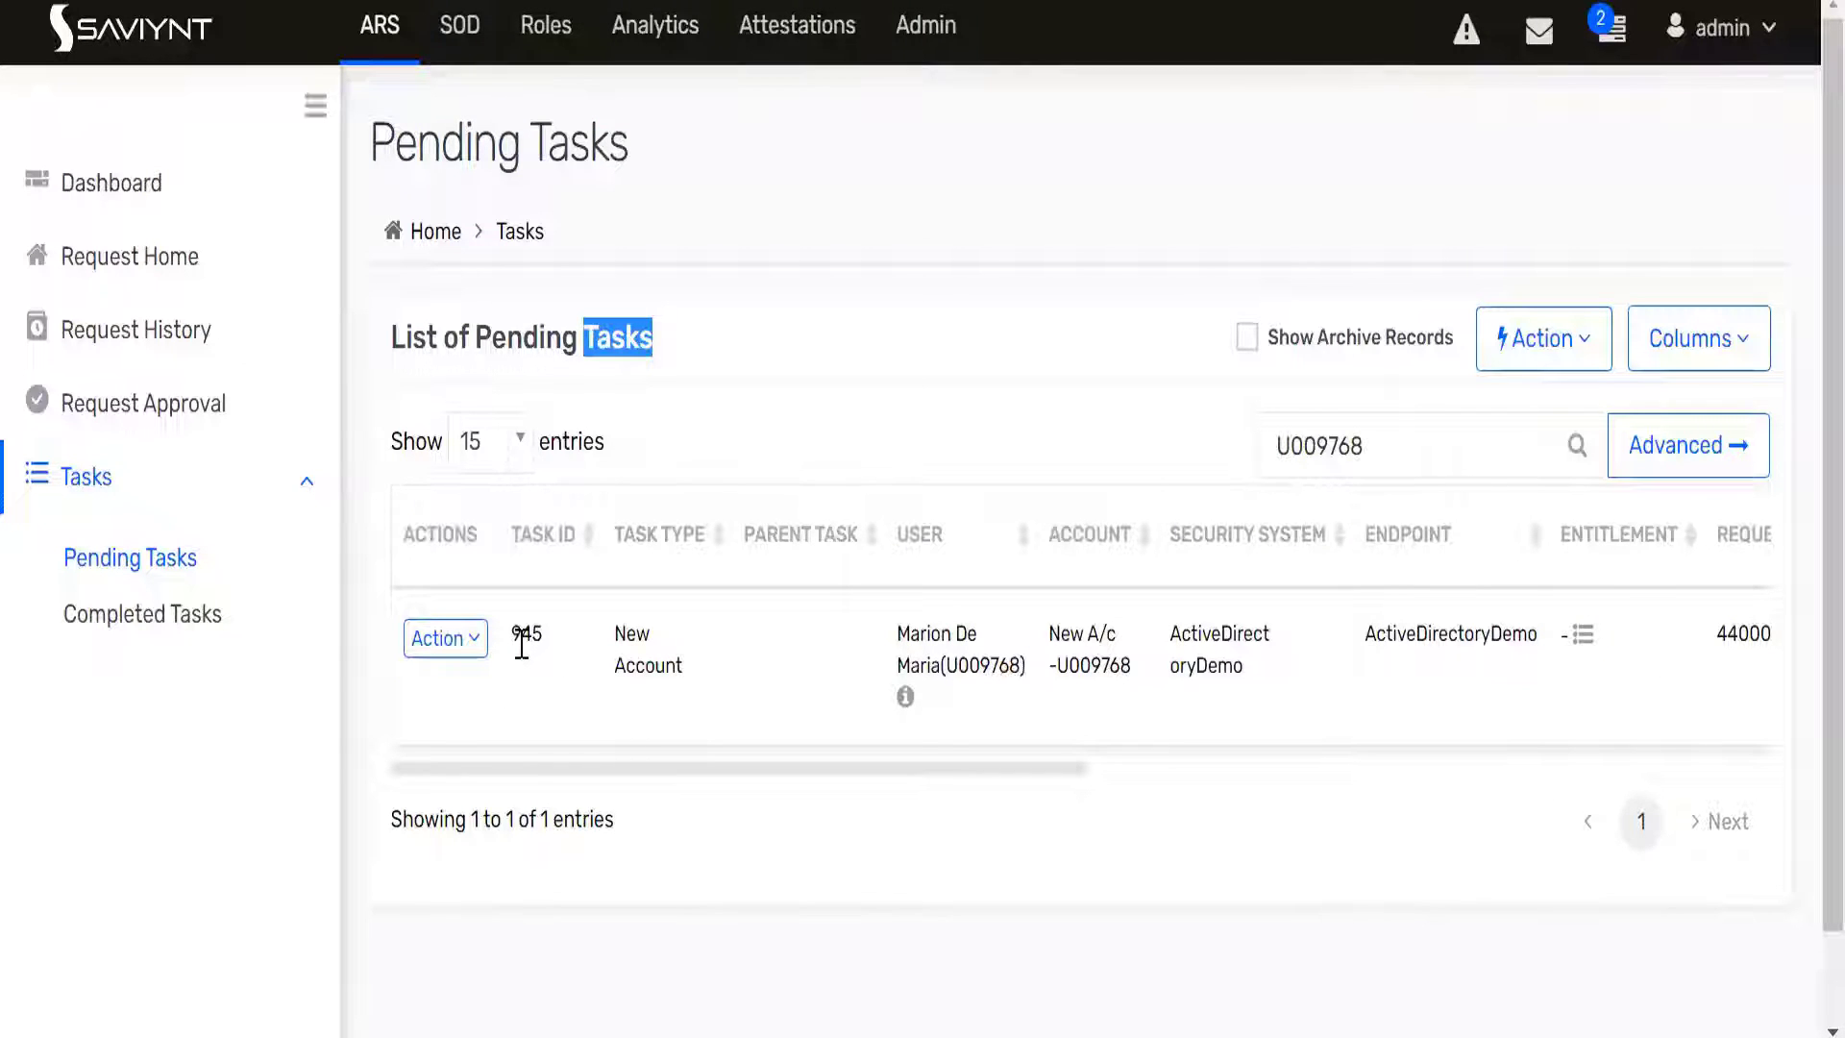
drag(512, 632, 544, 676)
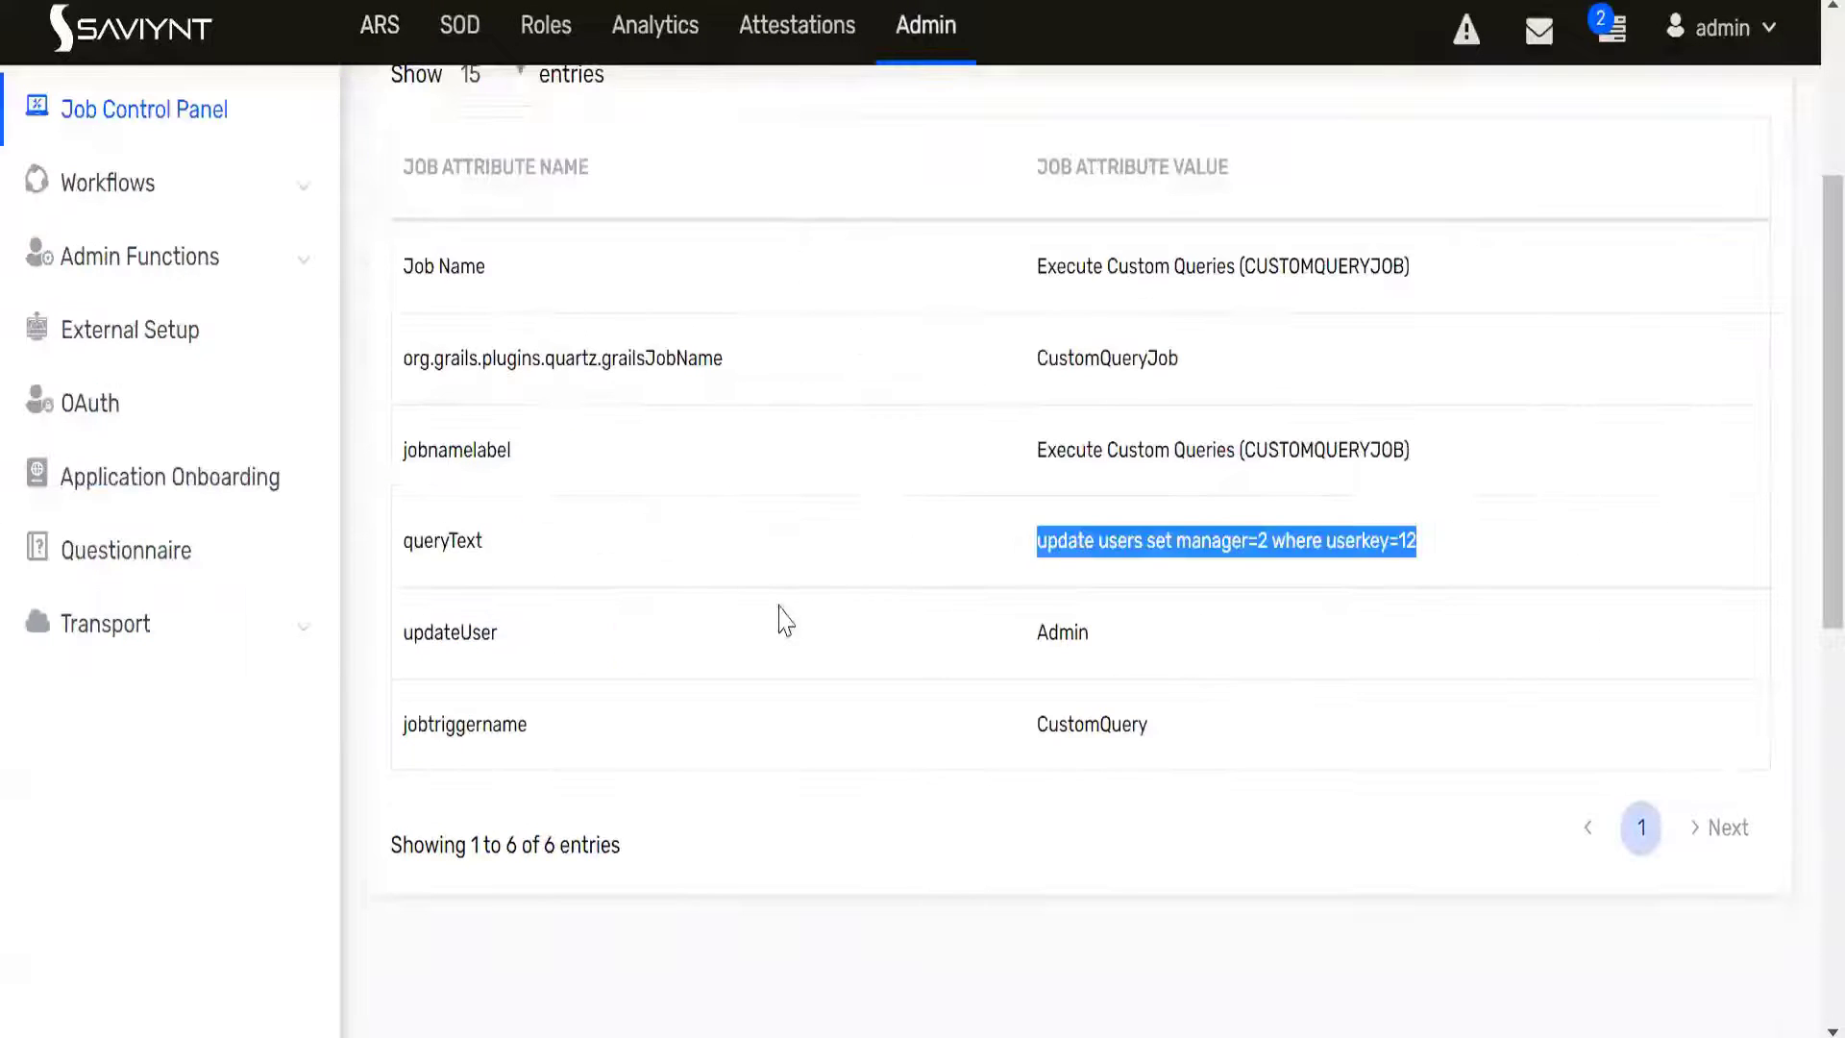
- Switch to the browser tab with the job log, open the Job Control Panel and start the CUSTOMQUERY trigger under Execute Custom Queries
scroll(785, 619, up, 4)
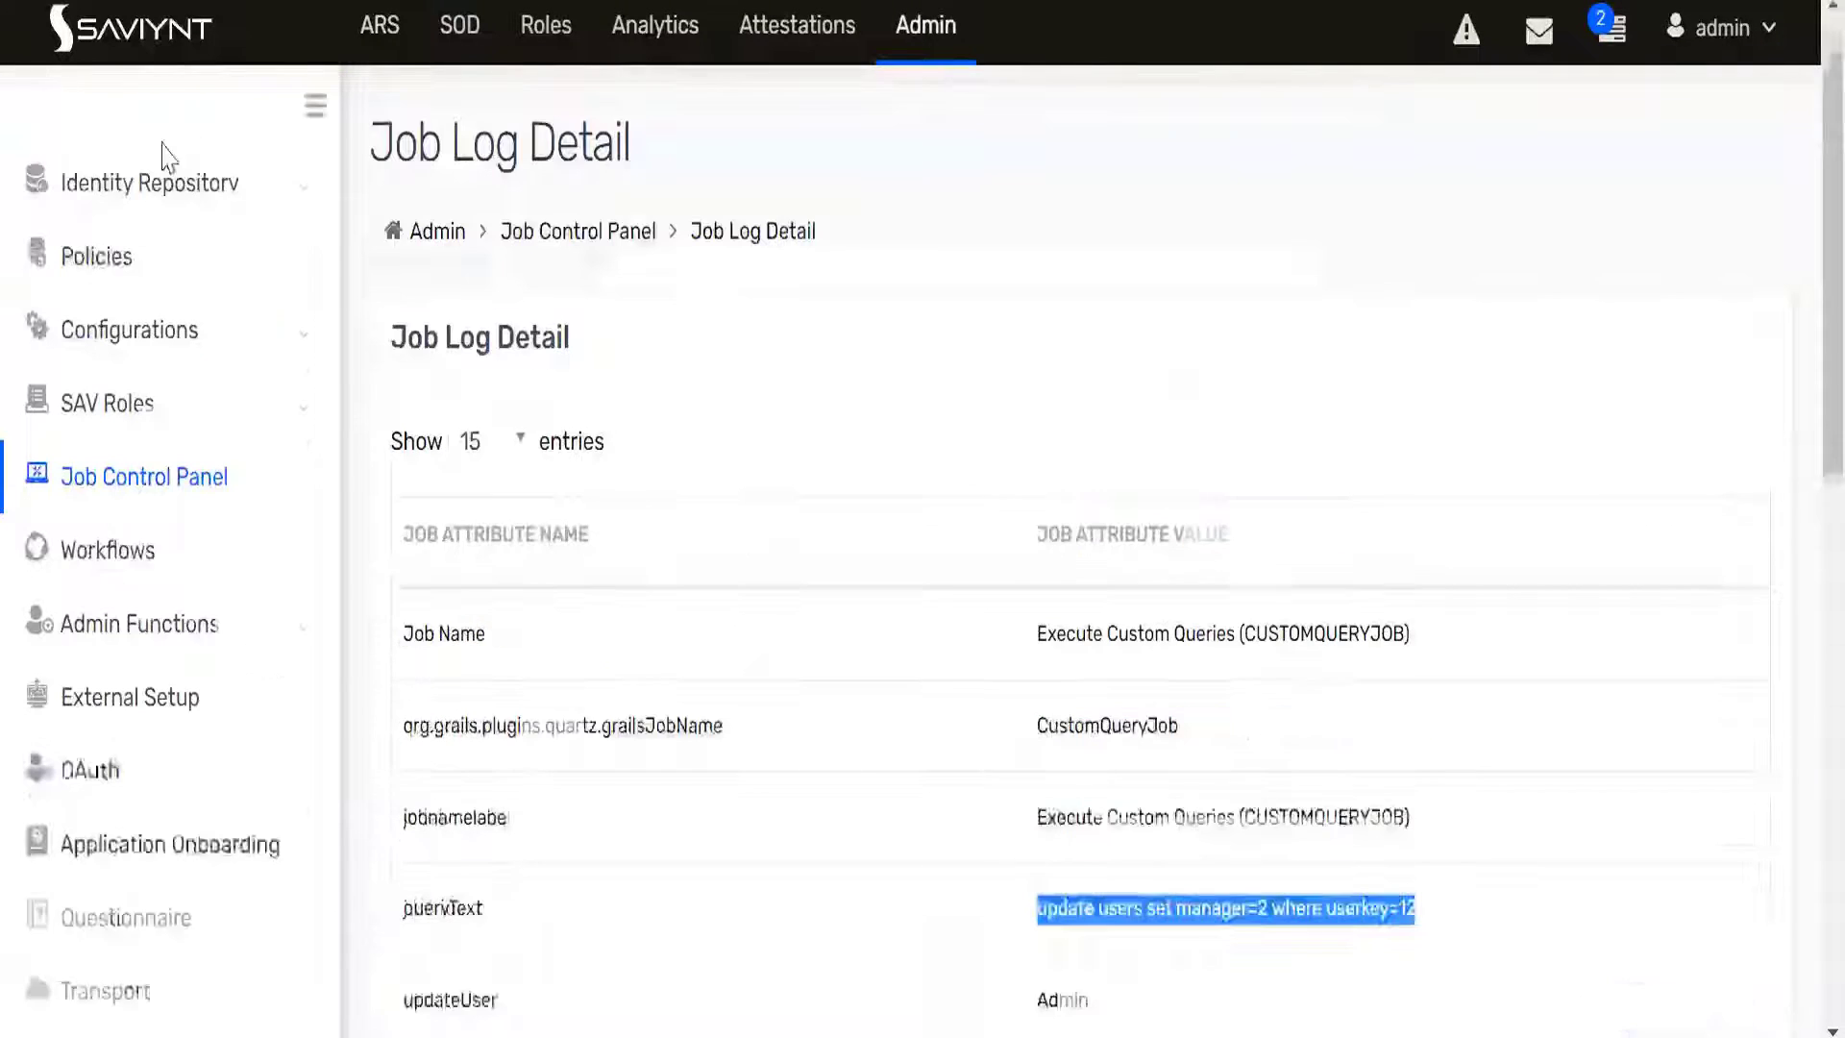
click(142, 511)
scroll(755, 567, down, 2)
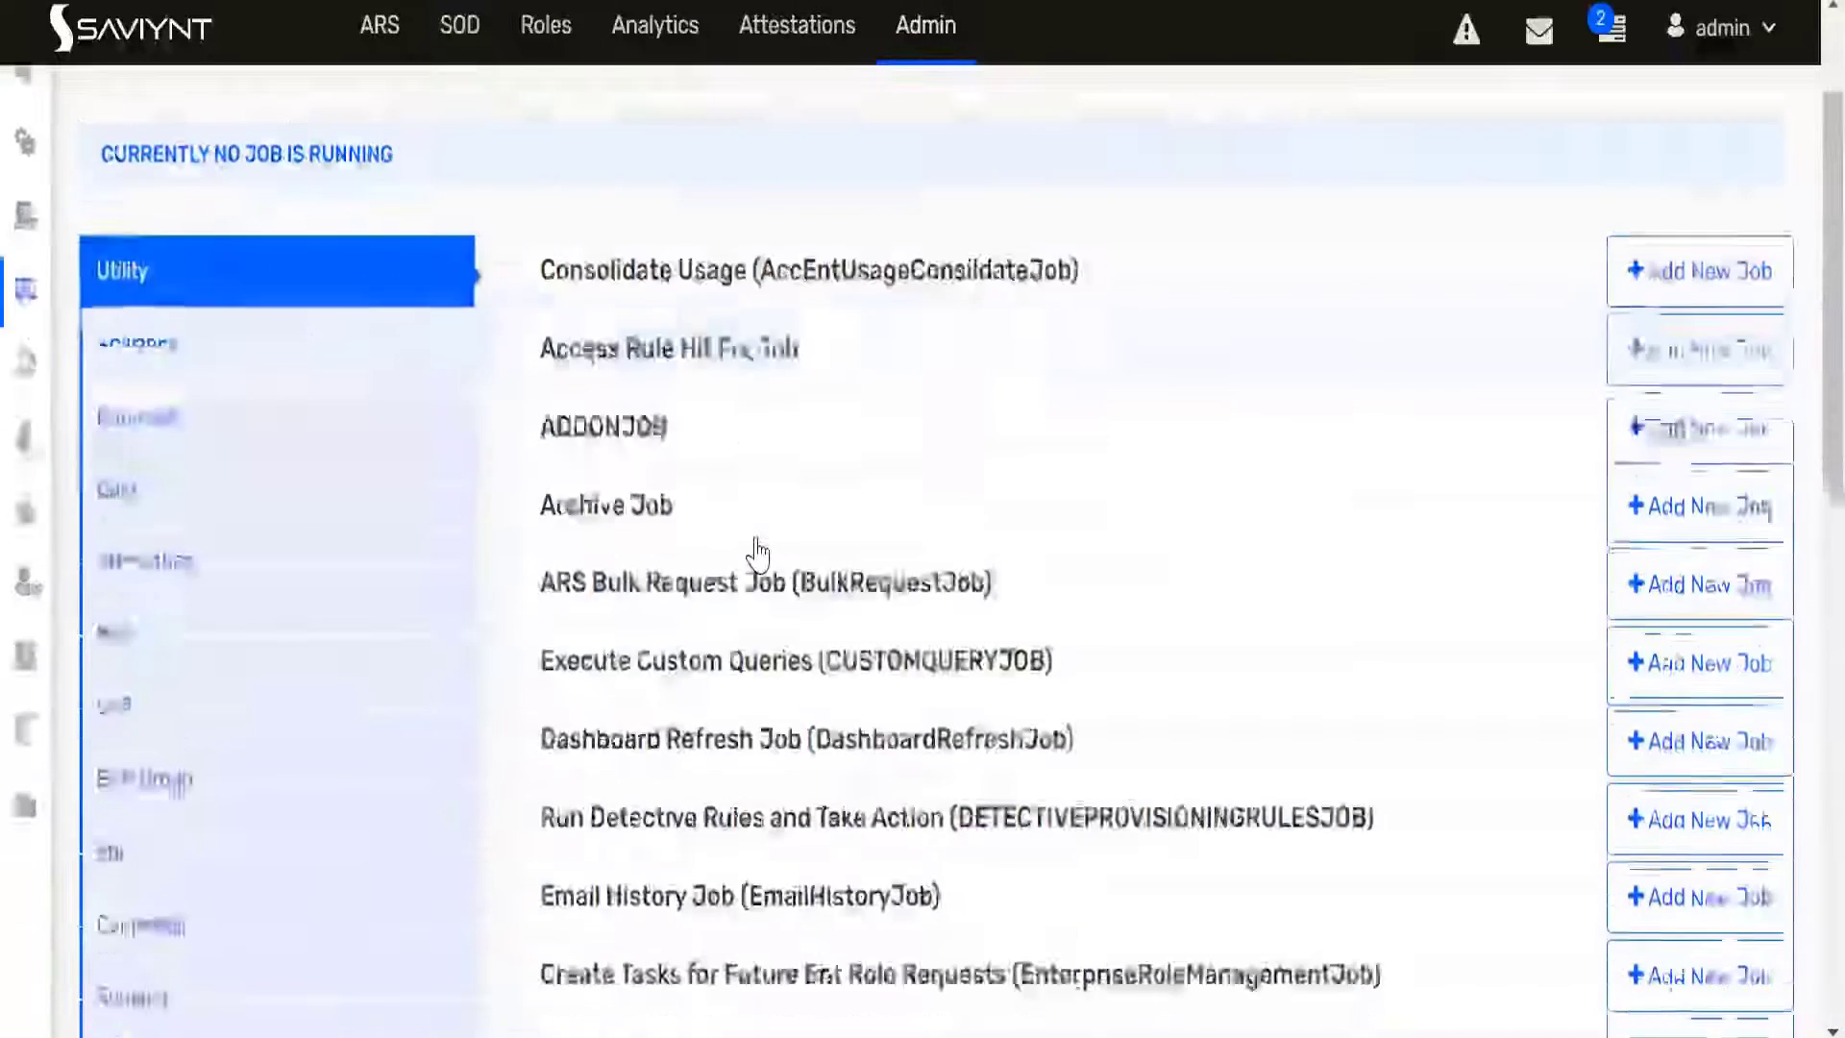
scroll(757, 554, down, 2)
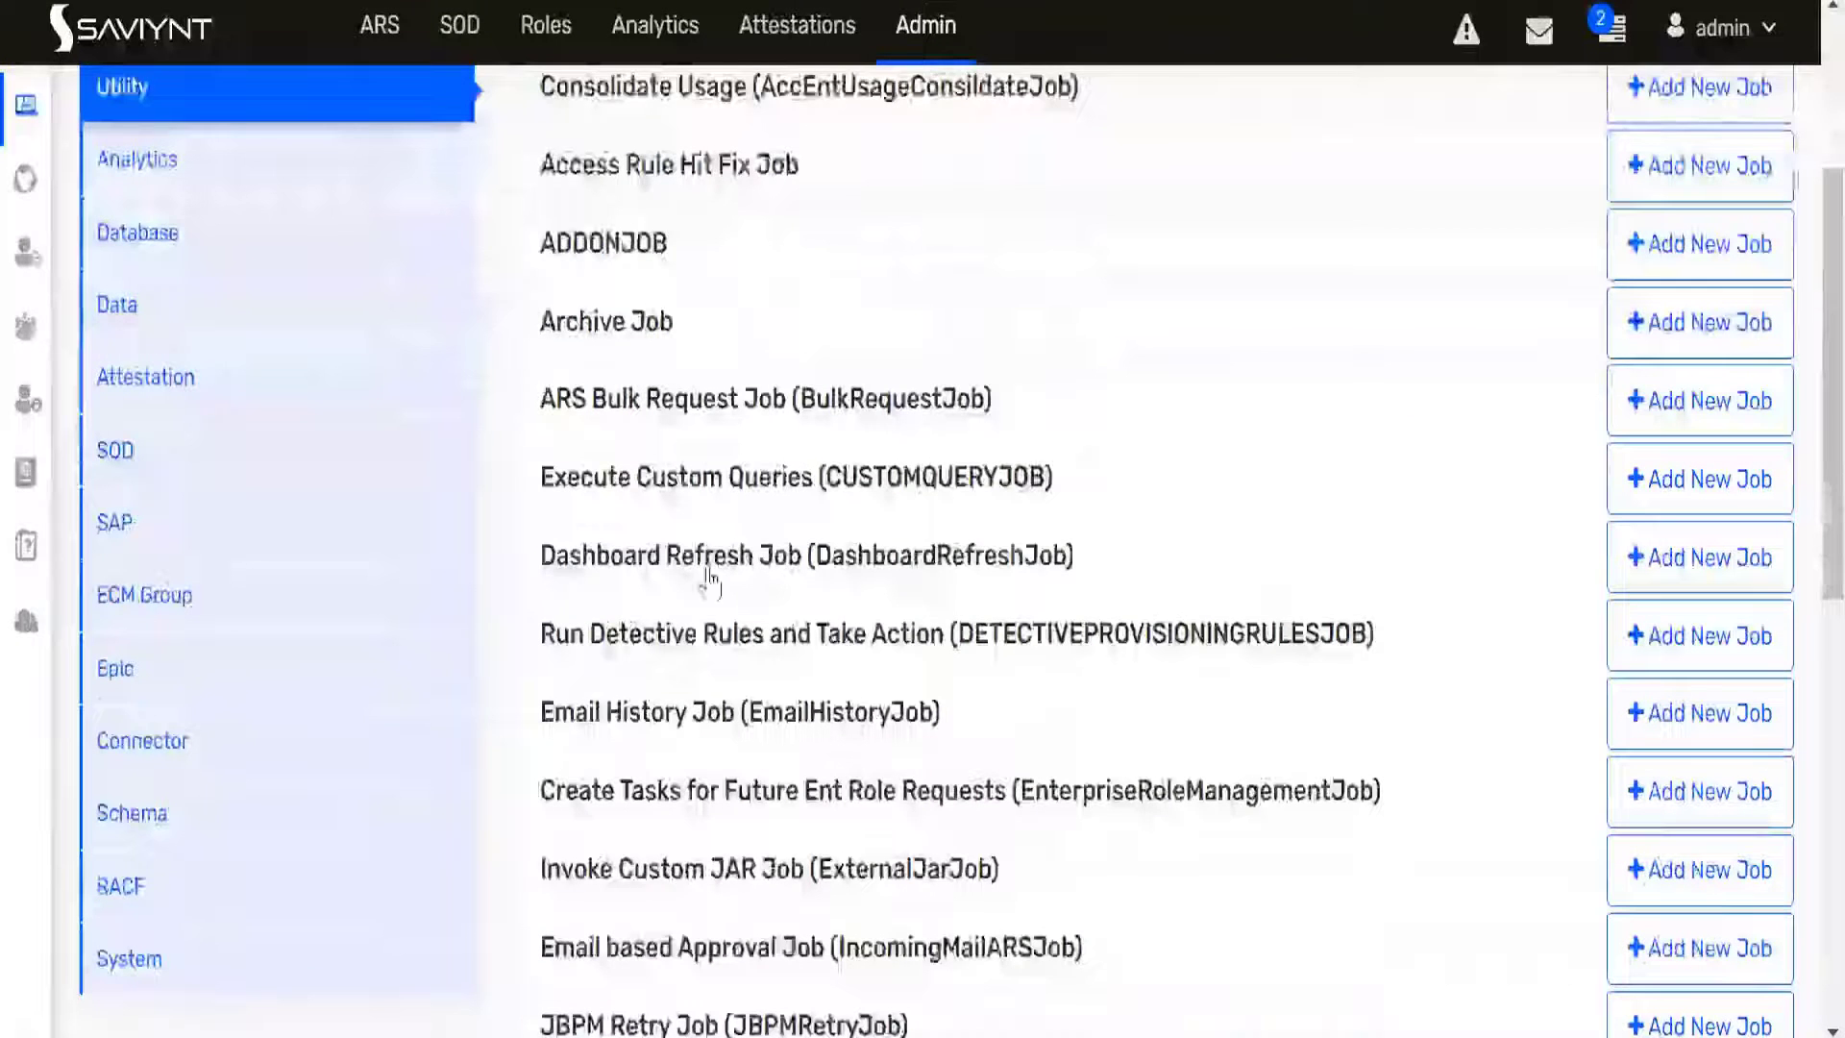
click(825, 481)
click(1657, 624)
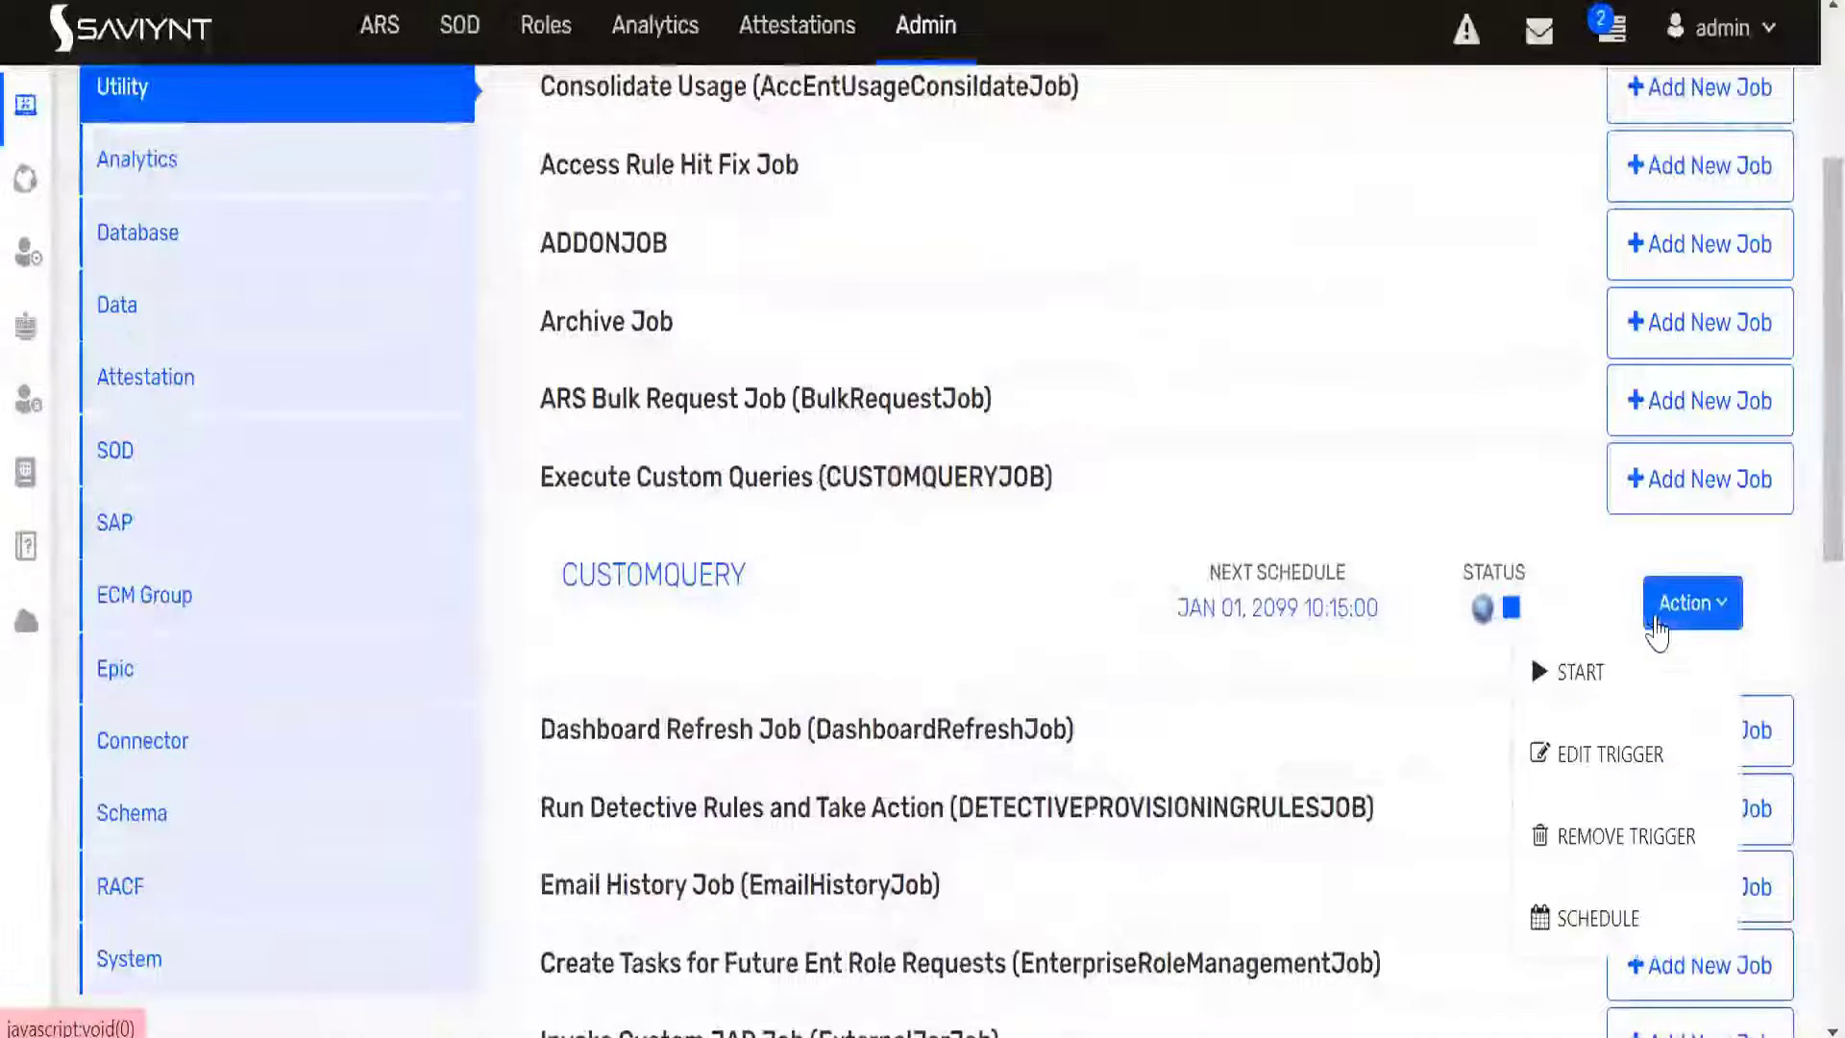
click(1588, 672)
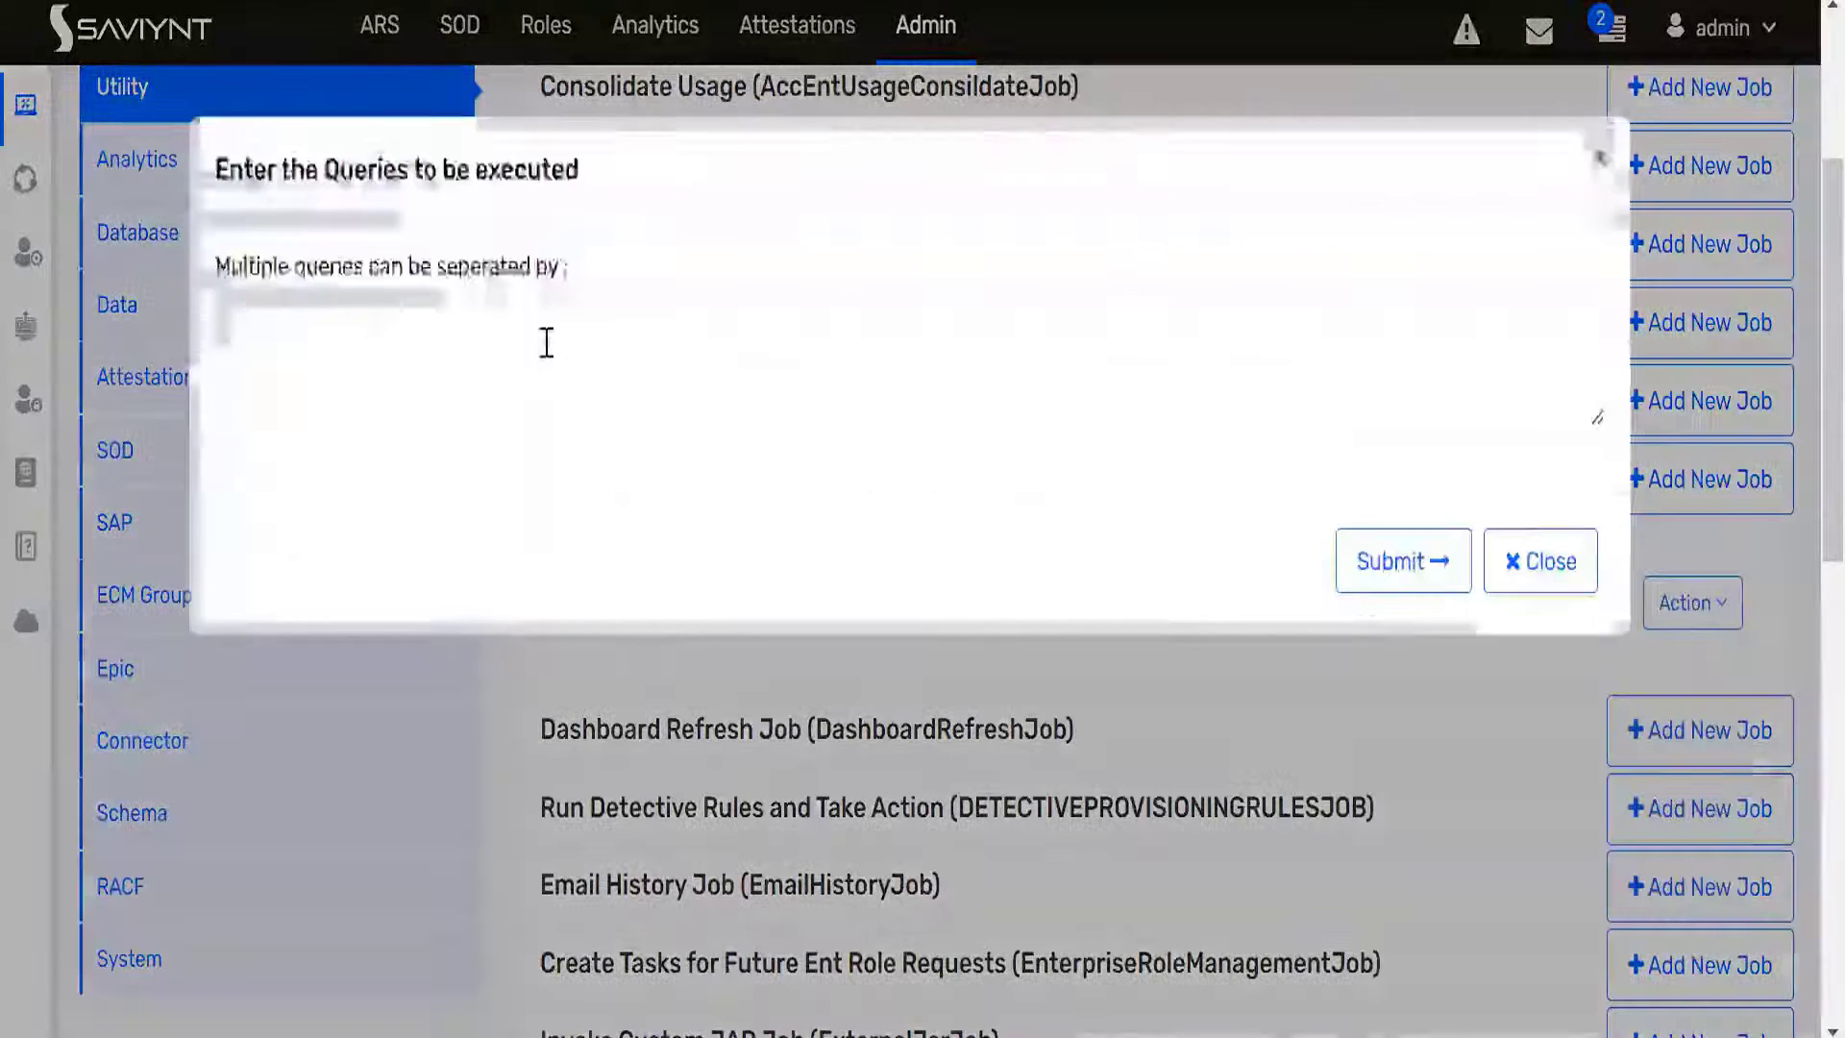
- Begin the custom query with "update arstasks set provsioningcomments"
text(u)
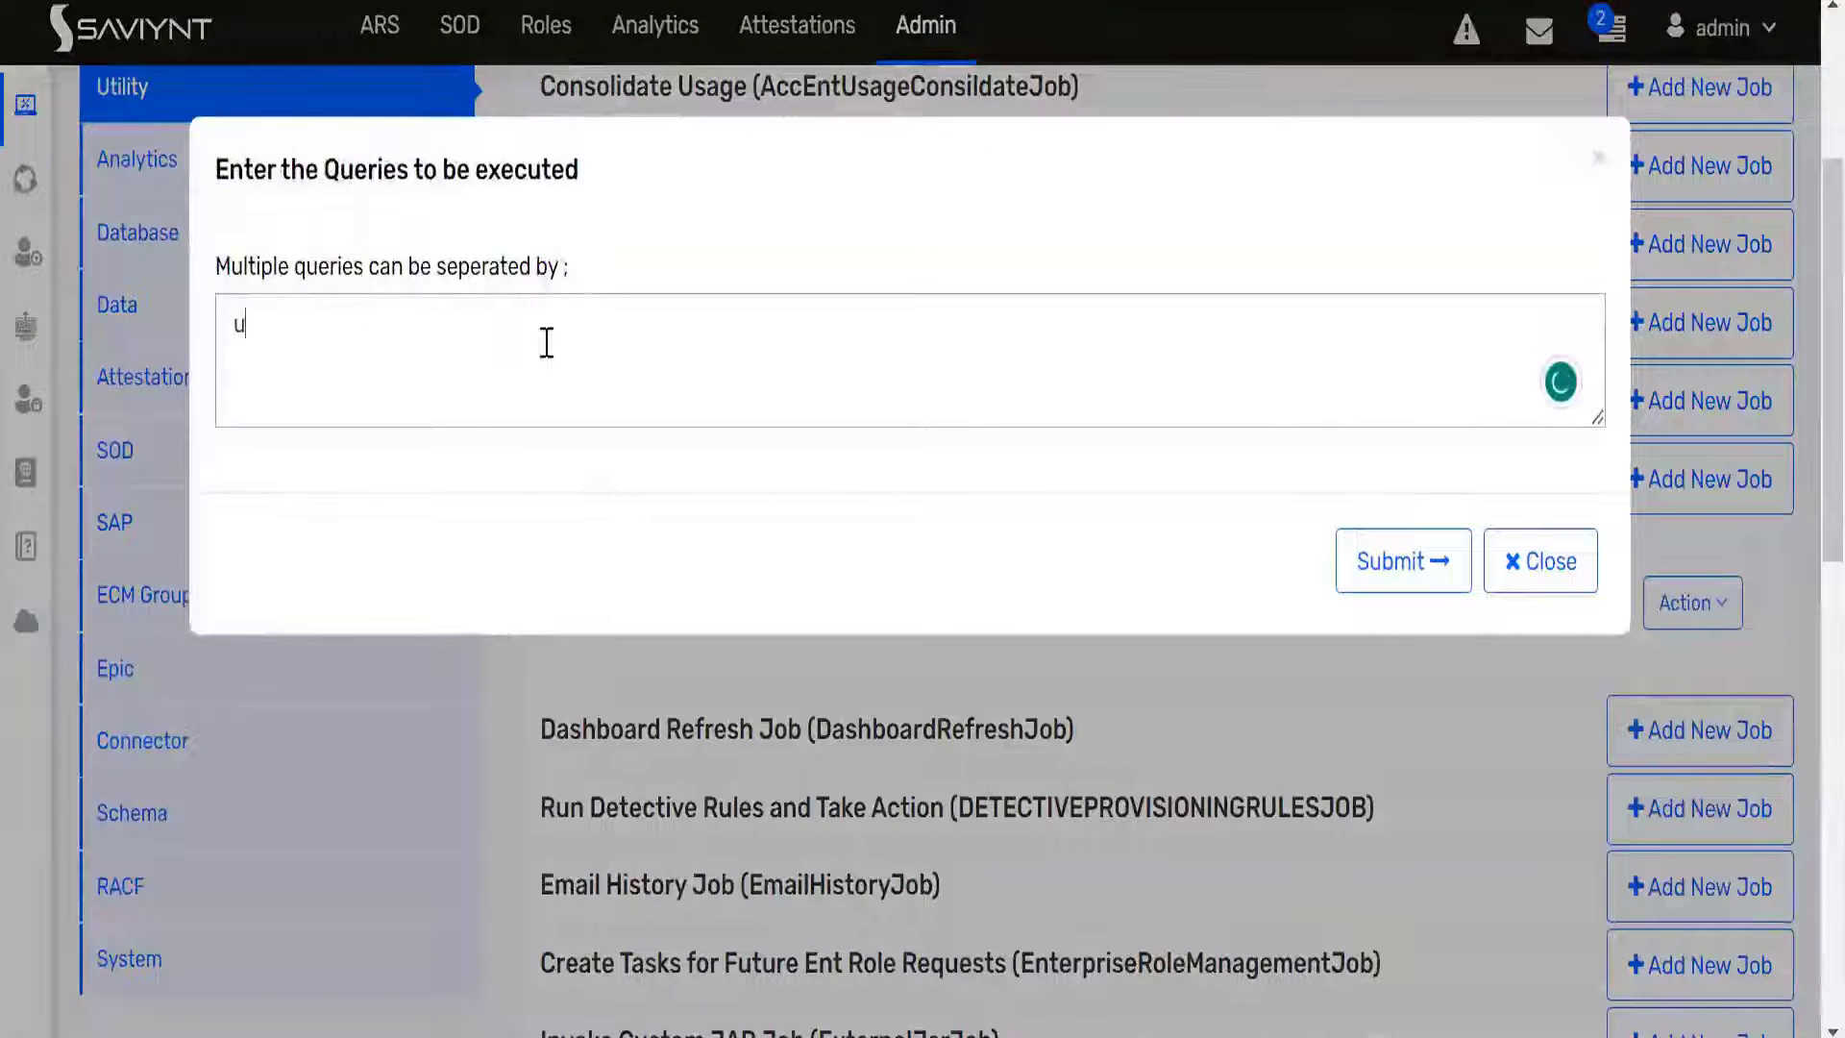
text(pdate ars)
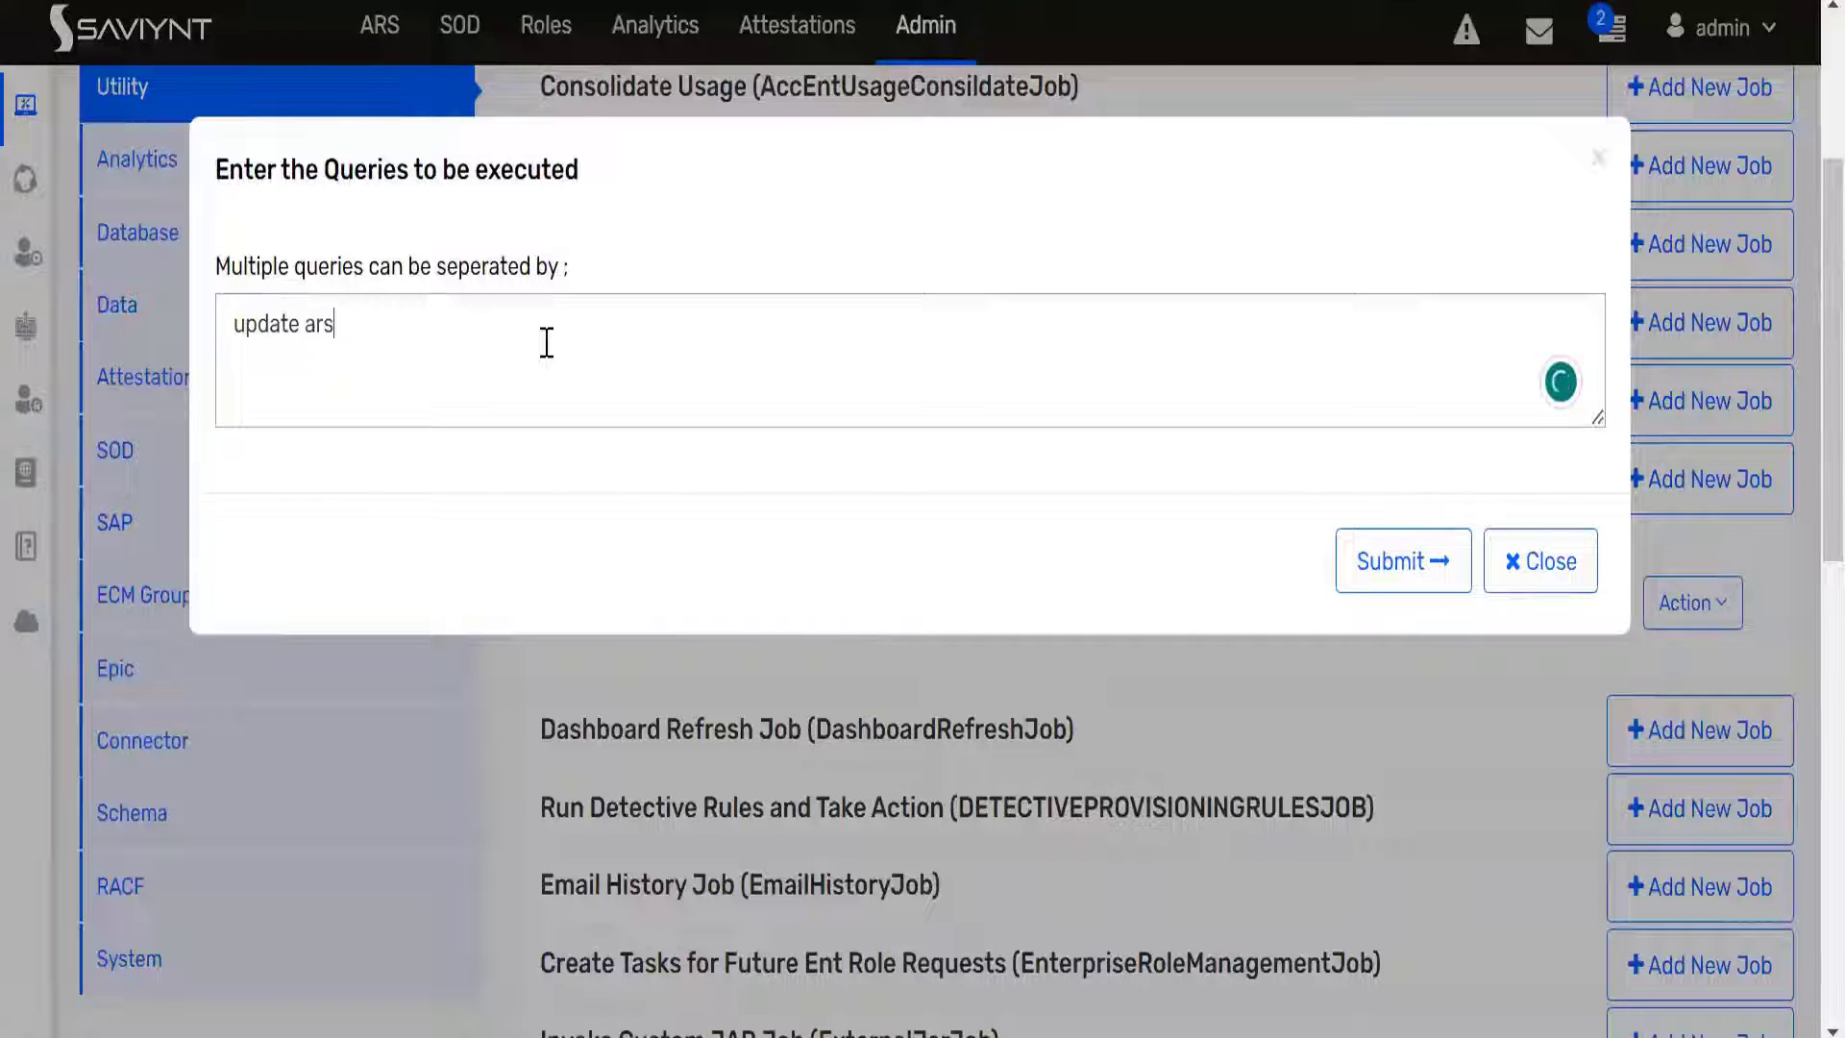
text(tasks )
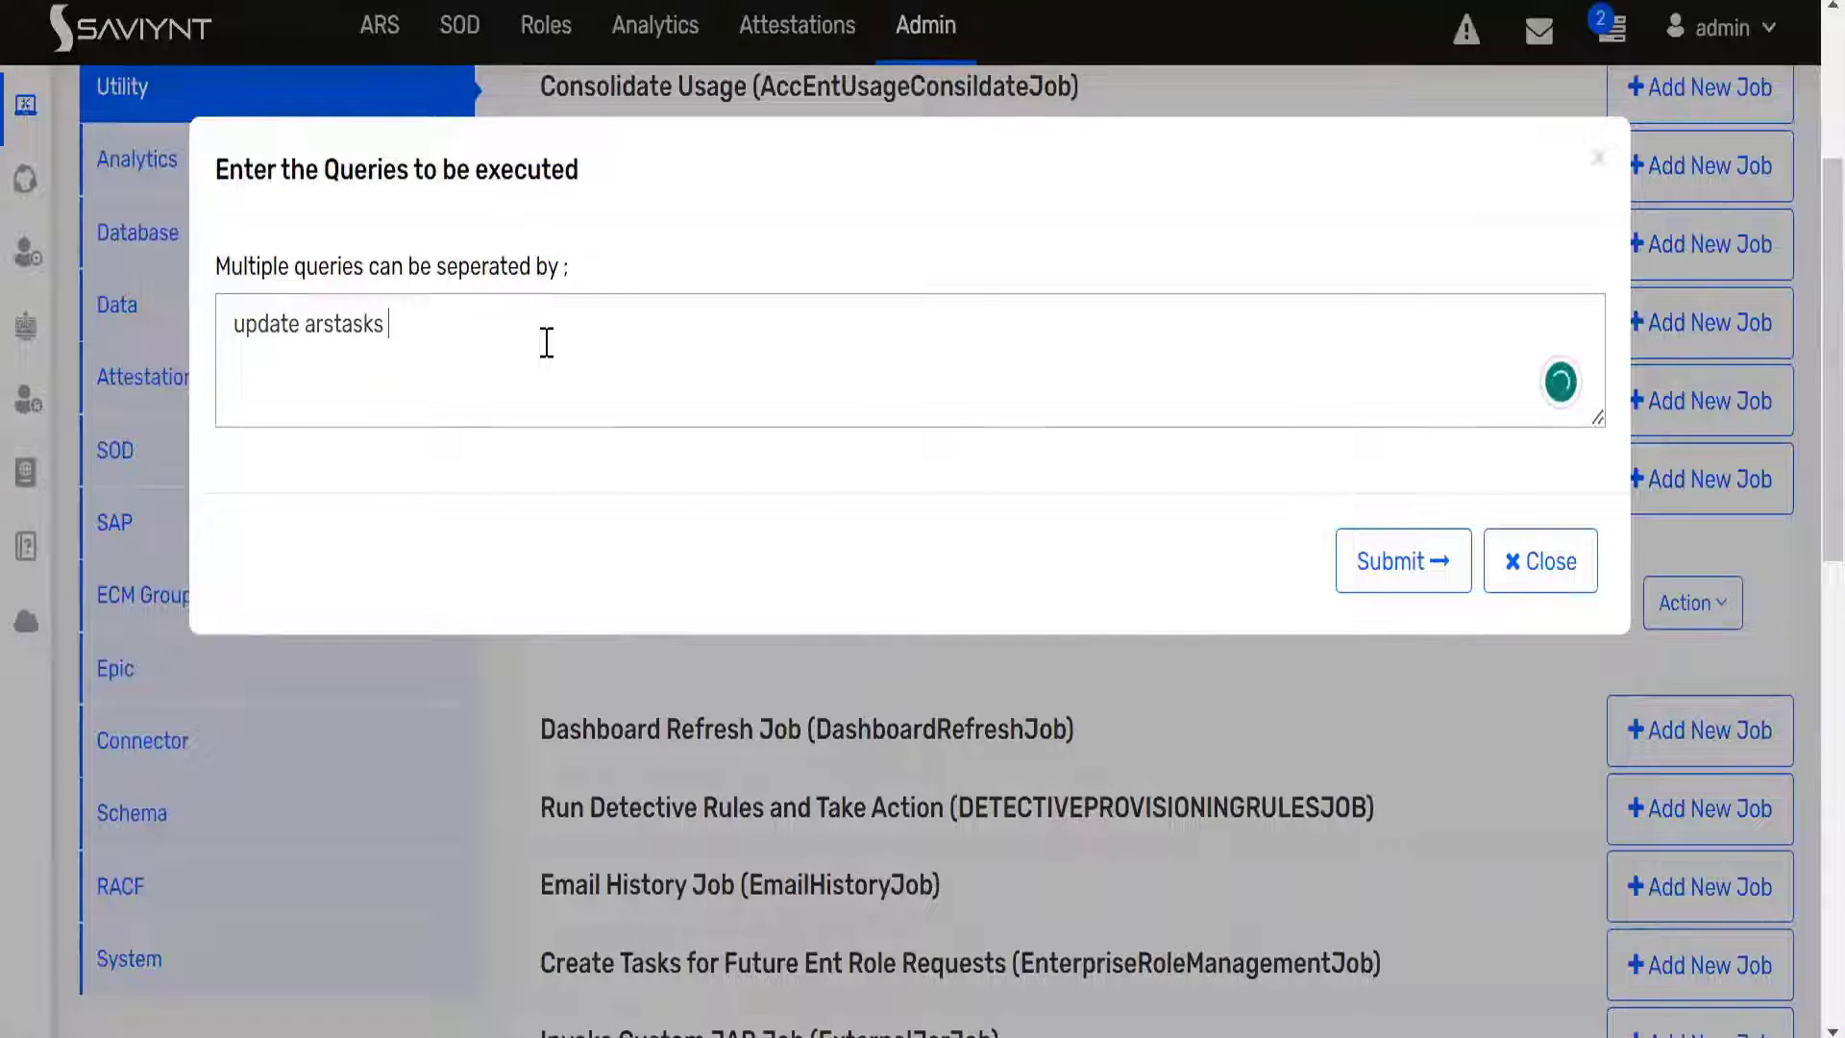
text(set)
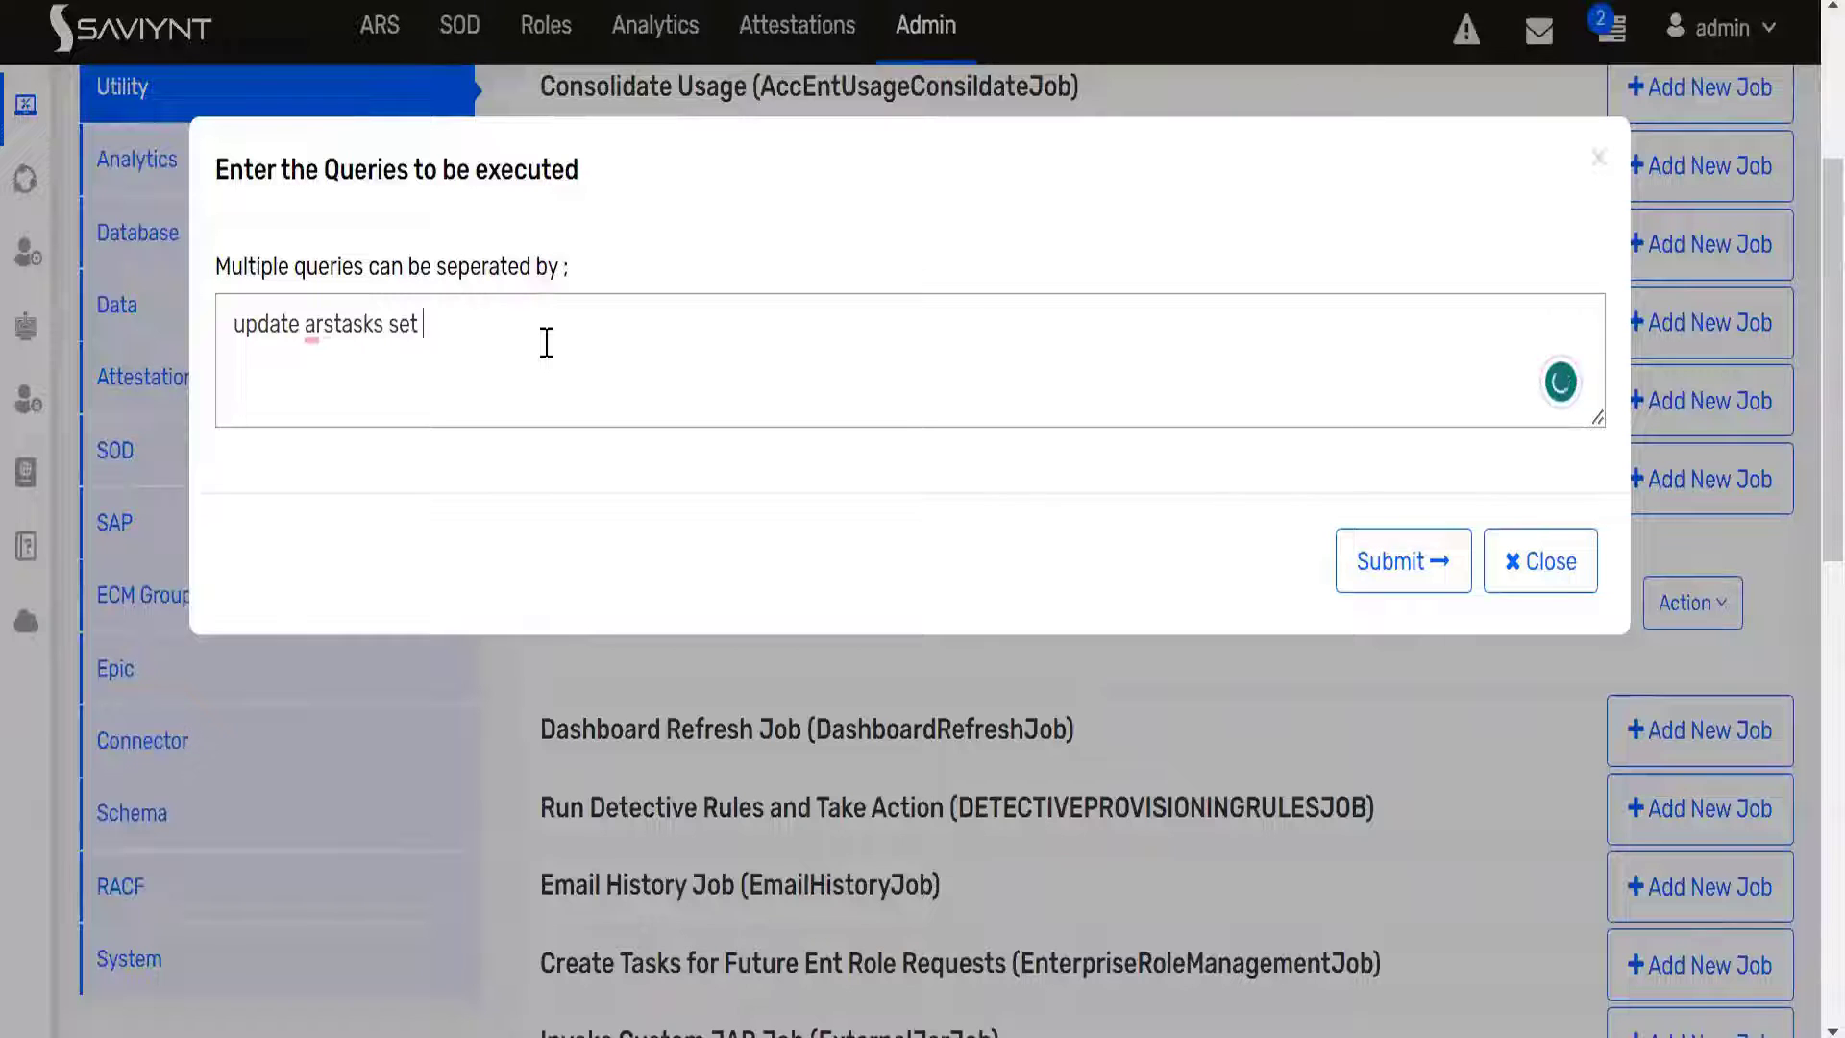
text(provsi)
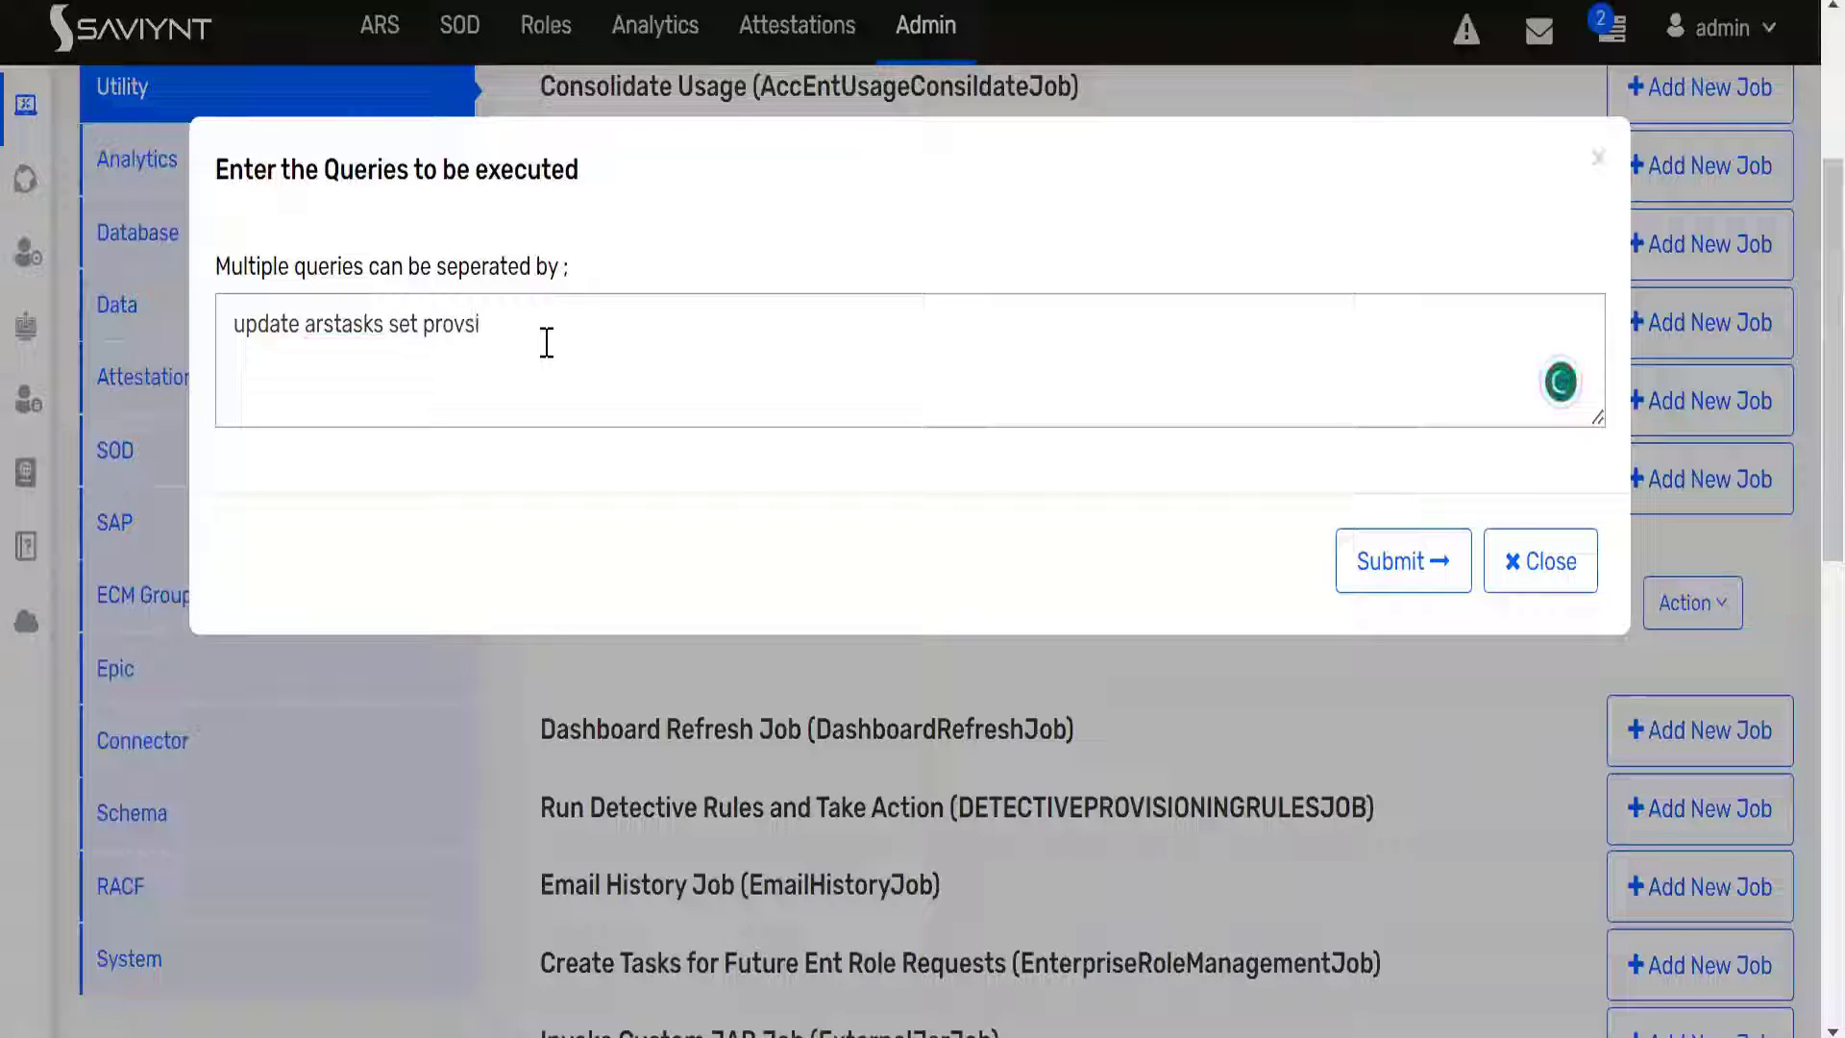
text(oningcom)
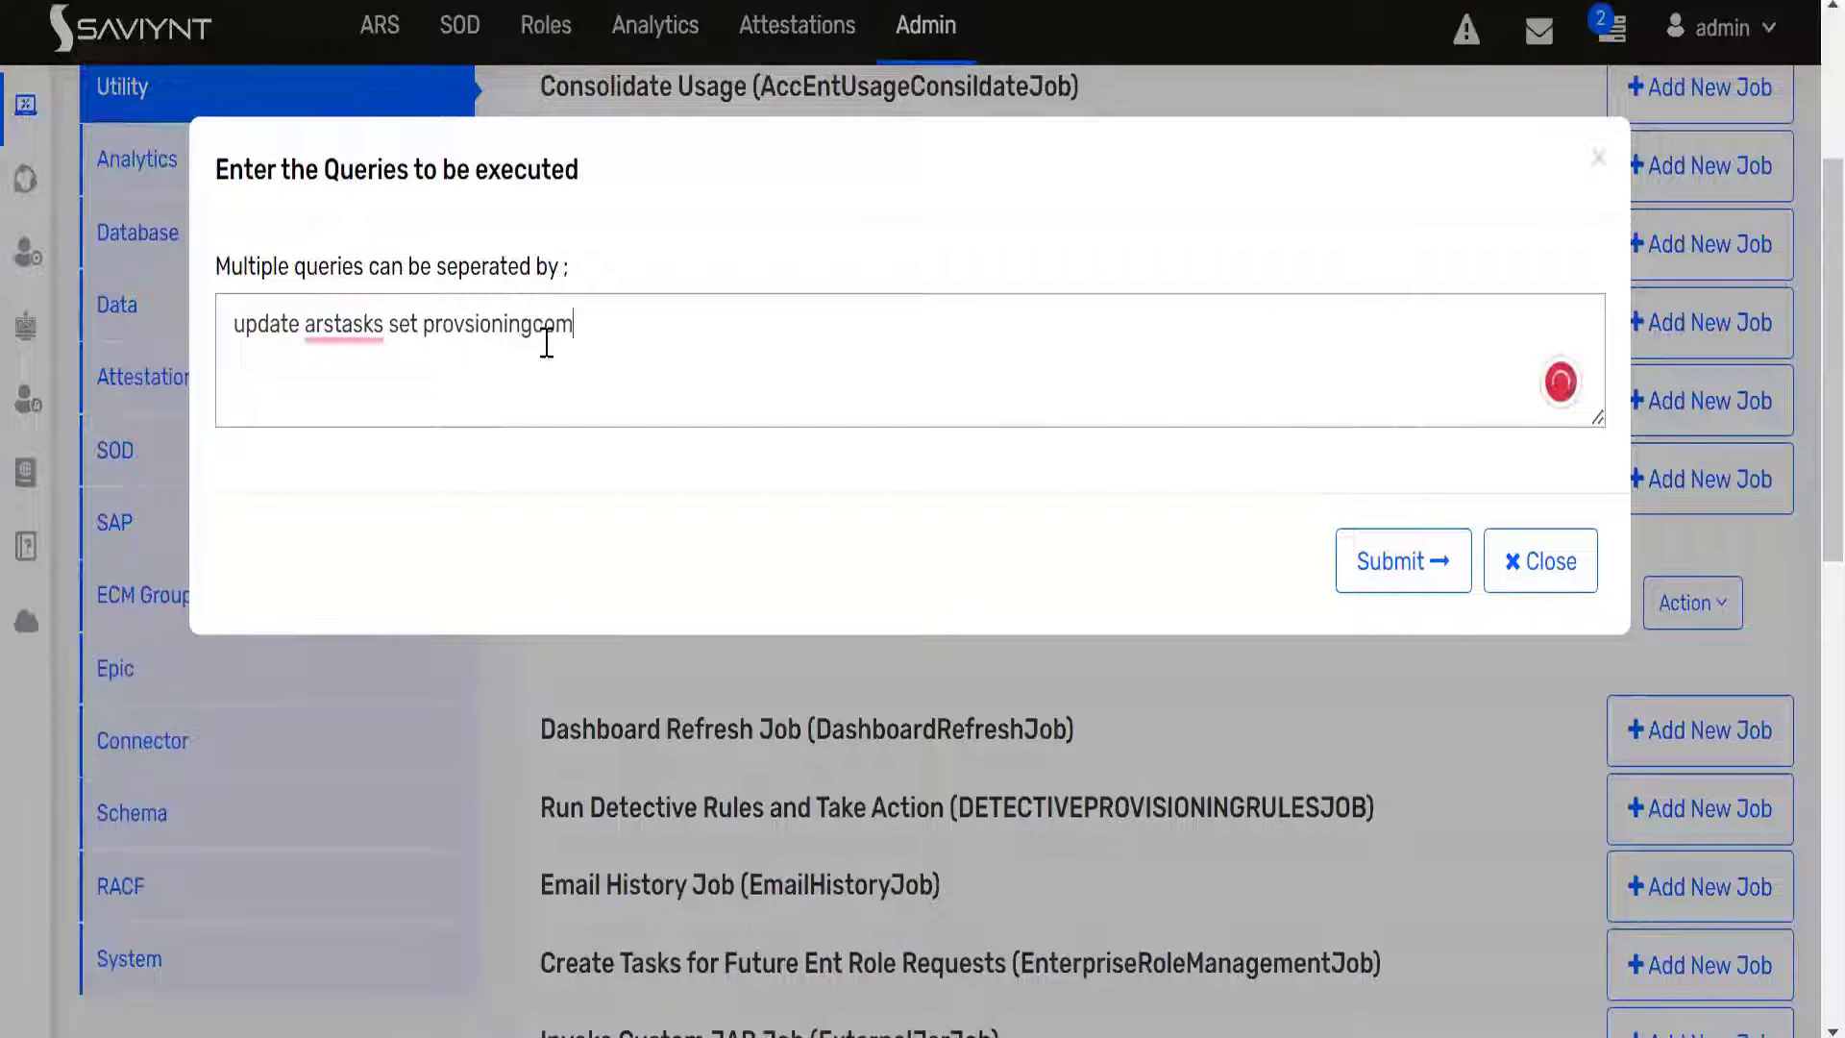
text(ment)
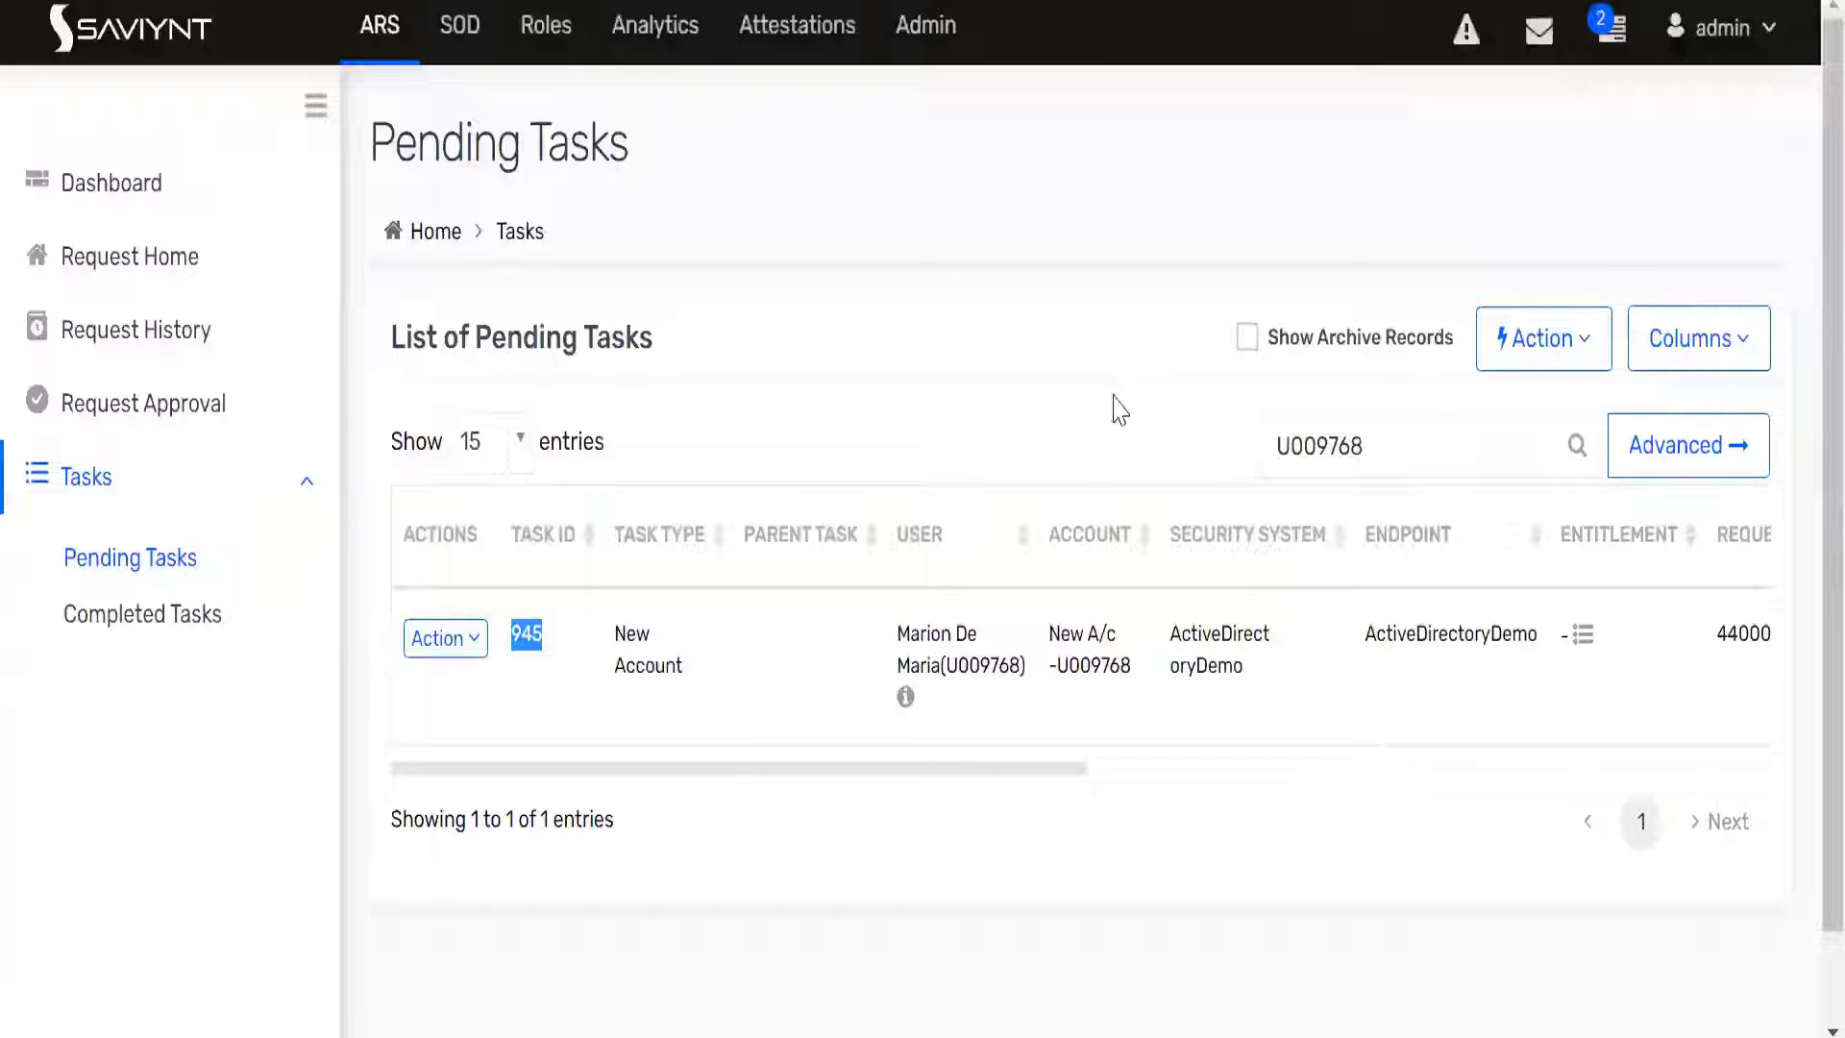
- Replace the query's column name with PROVISIONINGCOMMENTS, copied from the Pending Tasks column heading and written without a space
drag(1049, 767, 1538, 561)
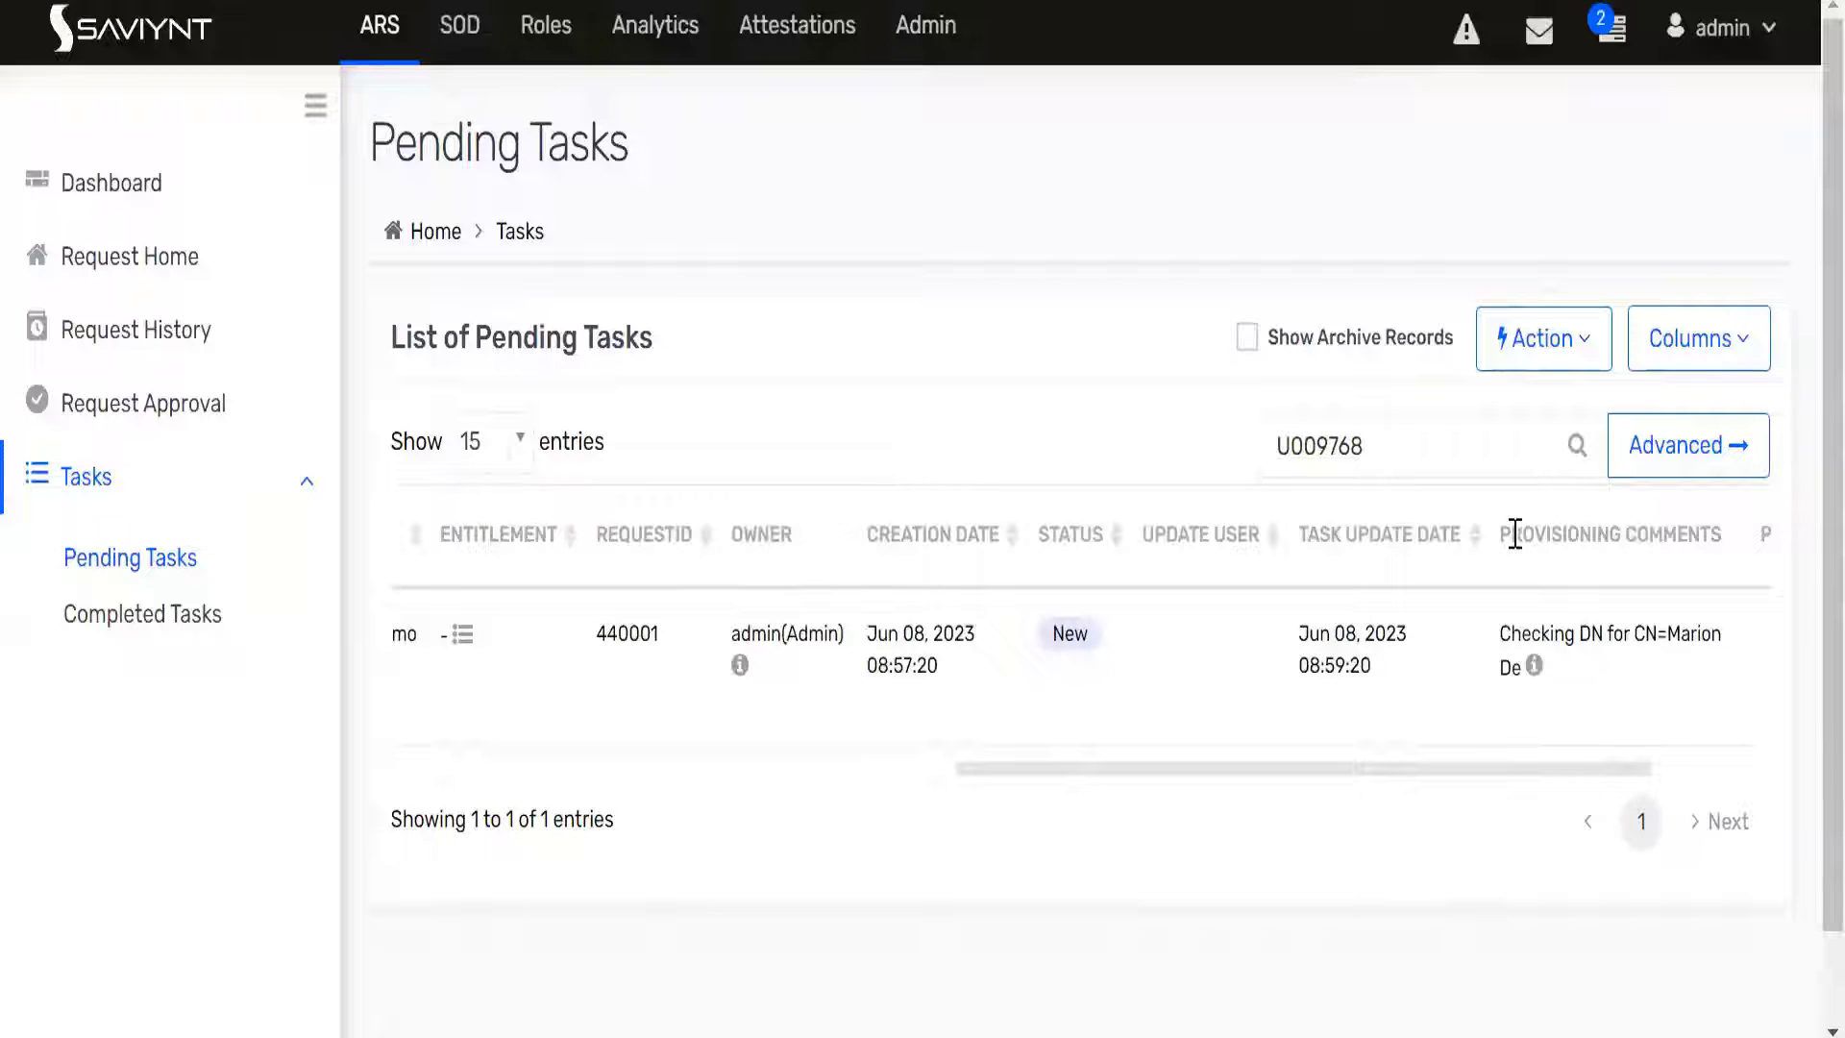
drag(1501, 535, 1729, 538)
key(ctrl+c)
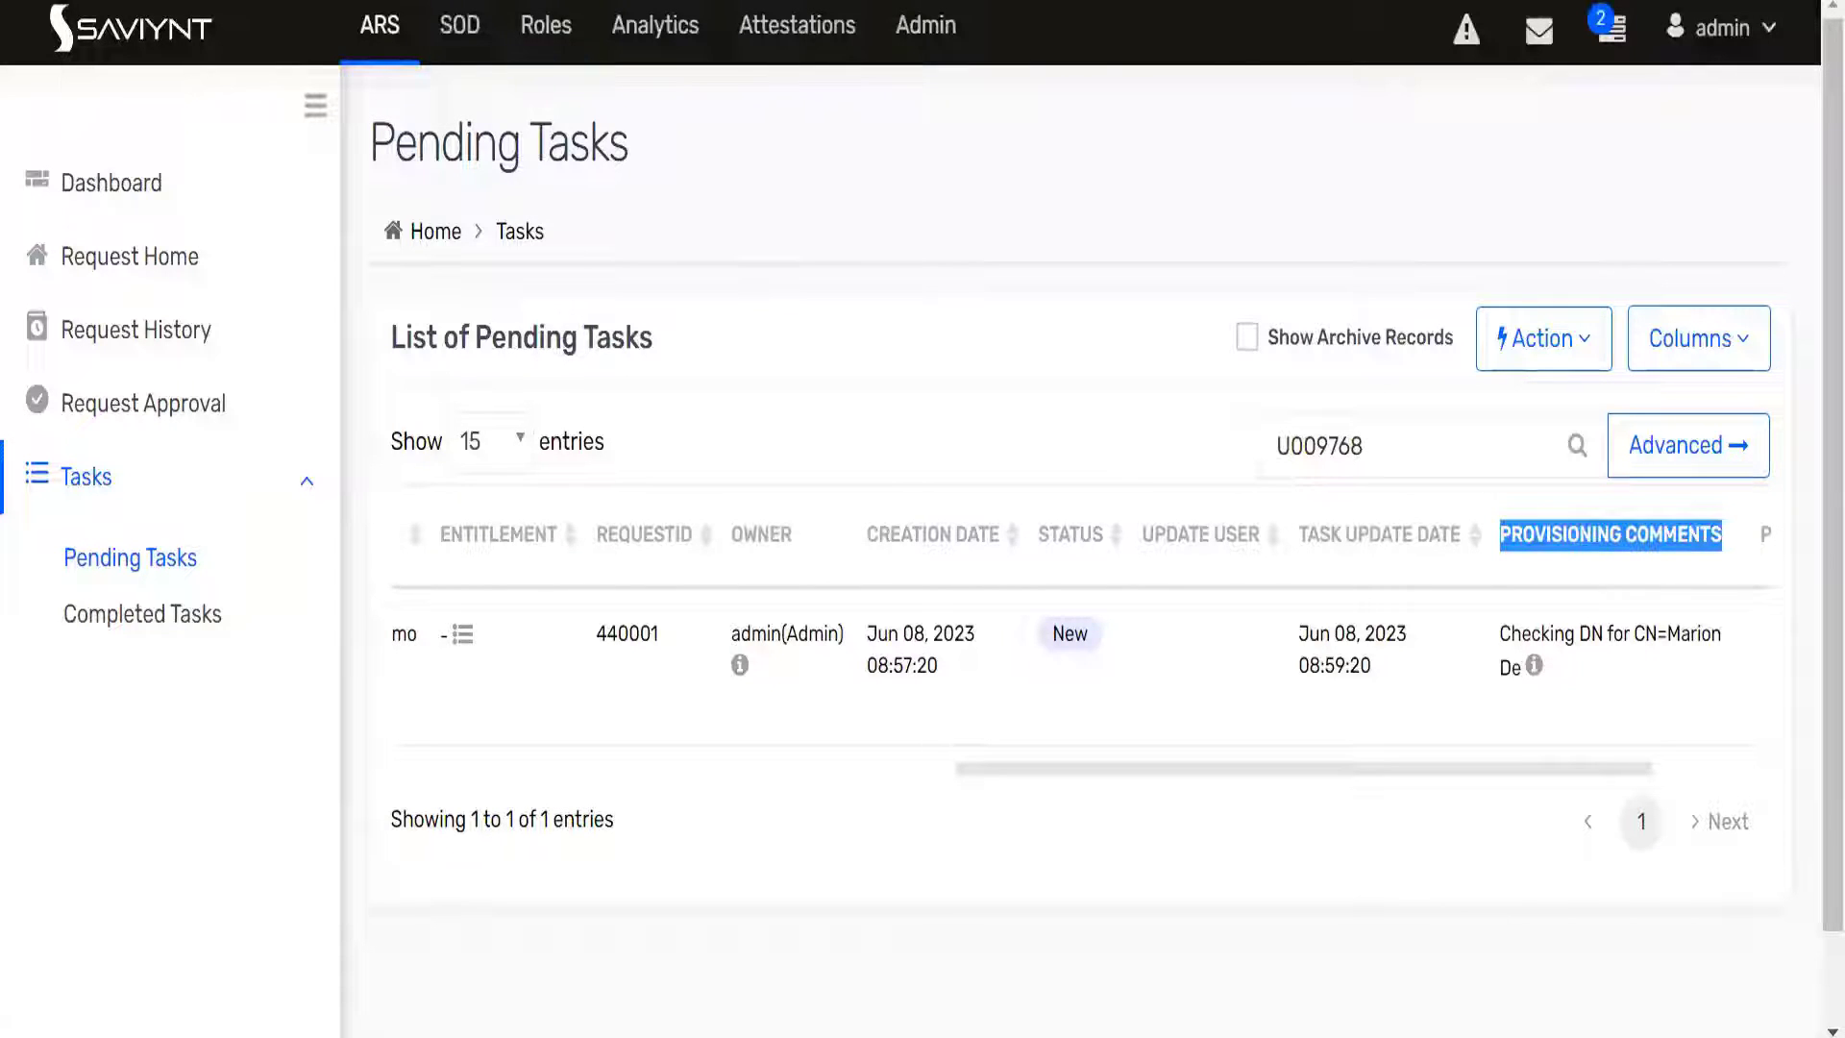
click(615, 2)
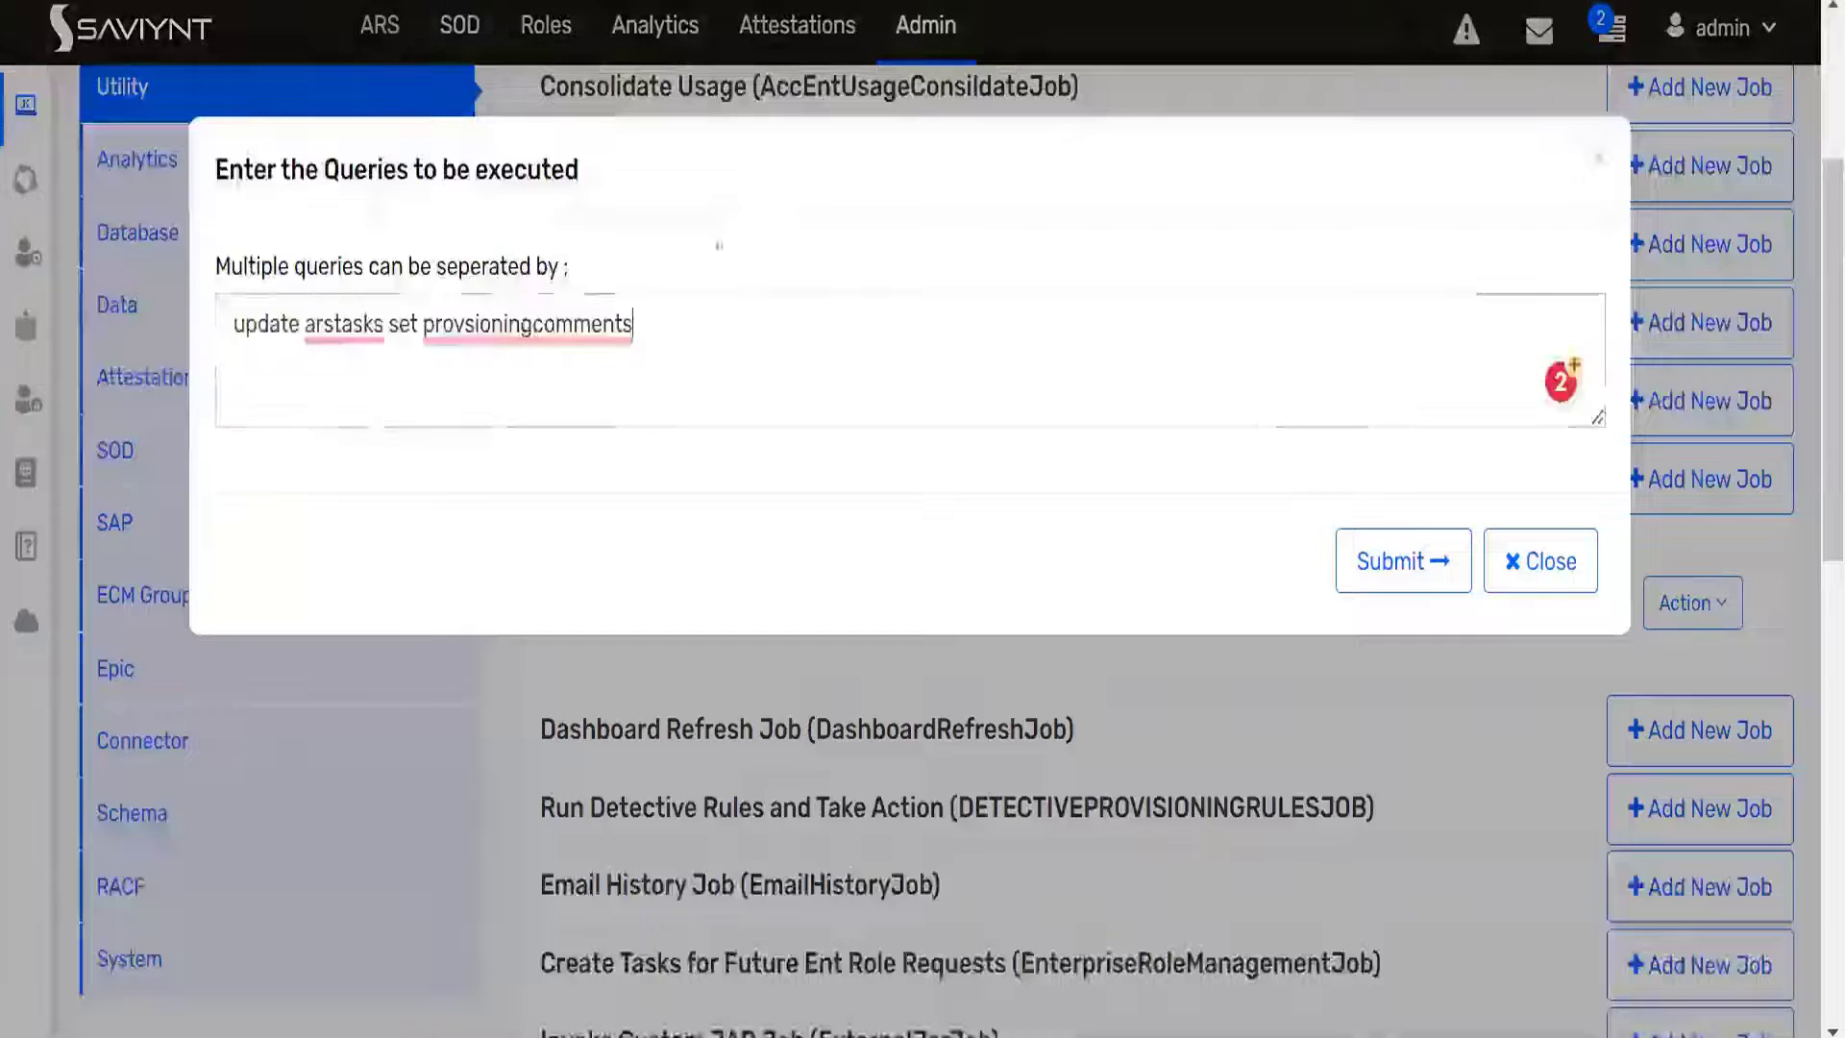
double_click(520, 321)
key(ctrl+v)
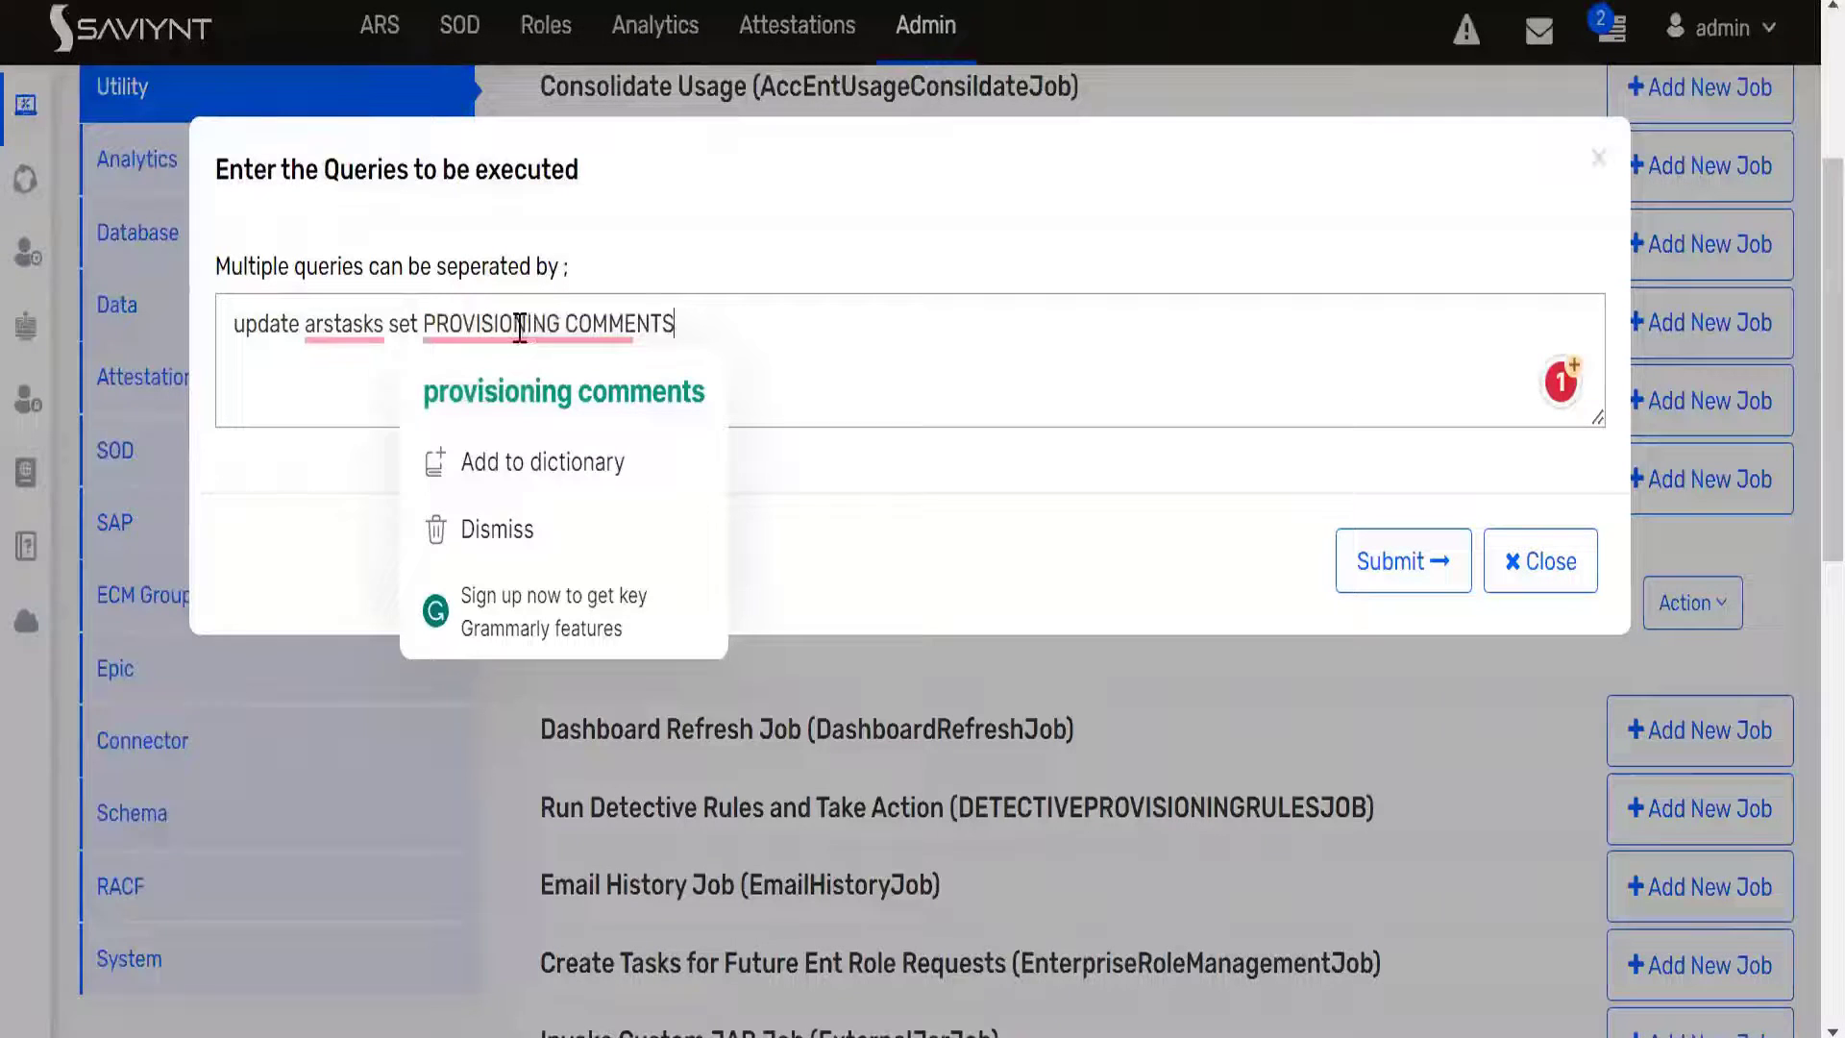
click(569, 324)
key(BackSpace)
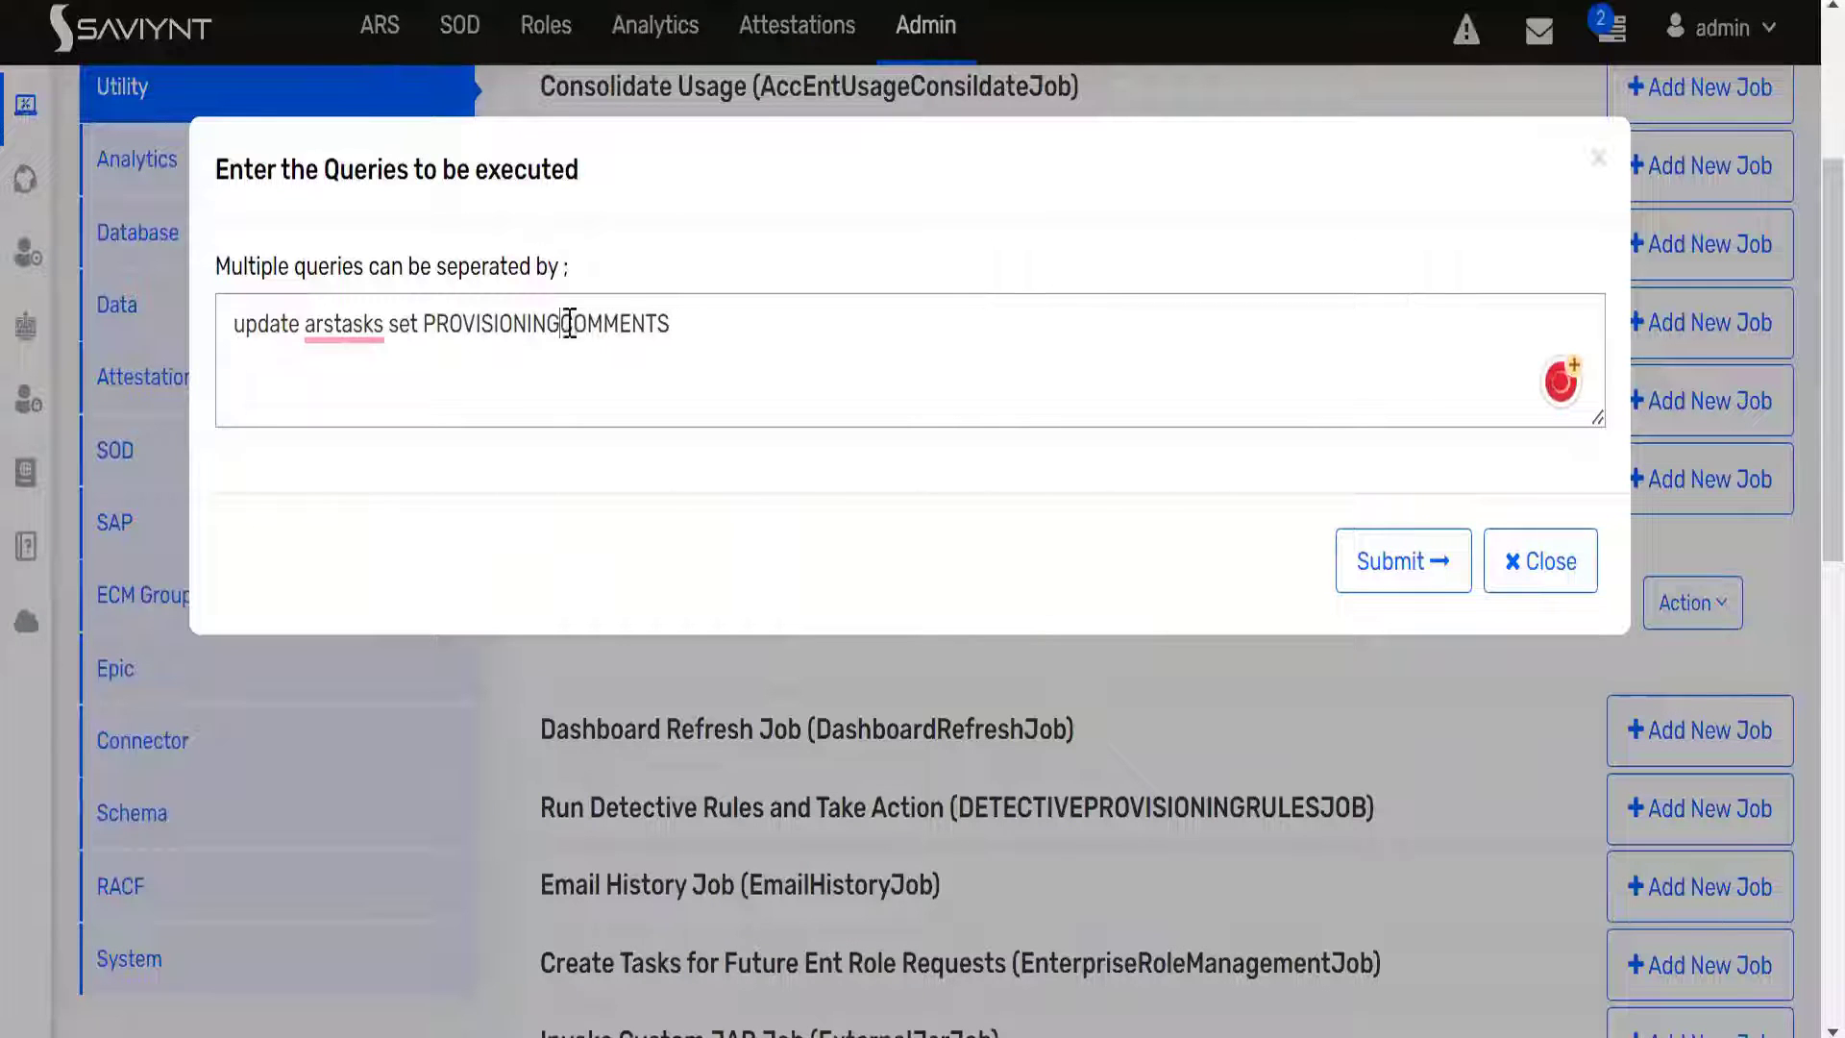
- Extend the query with "=null where taskkey=" after the PROVISIONINGCOMMENTS column name
text(=null)
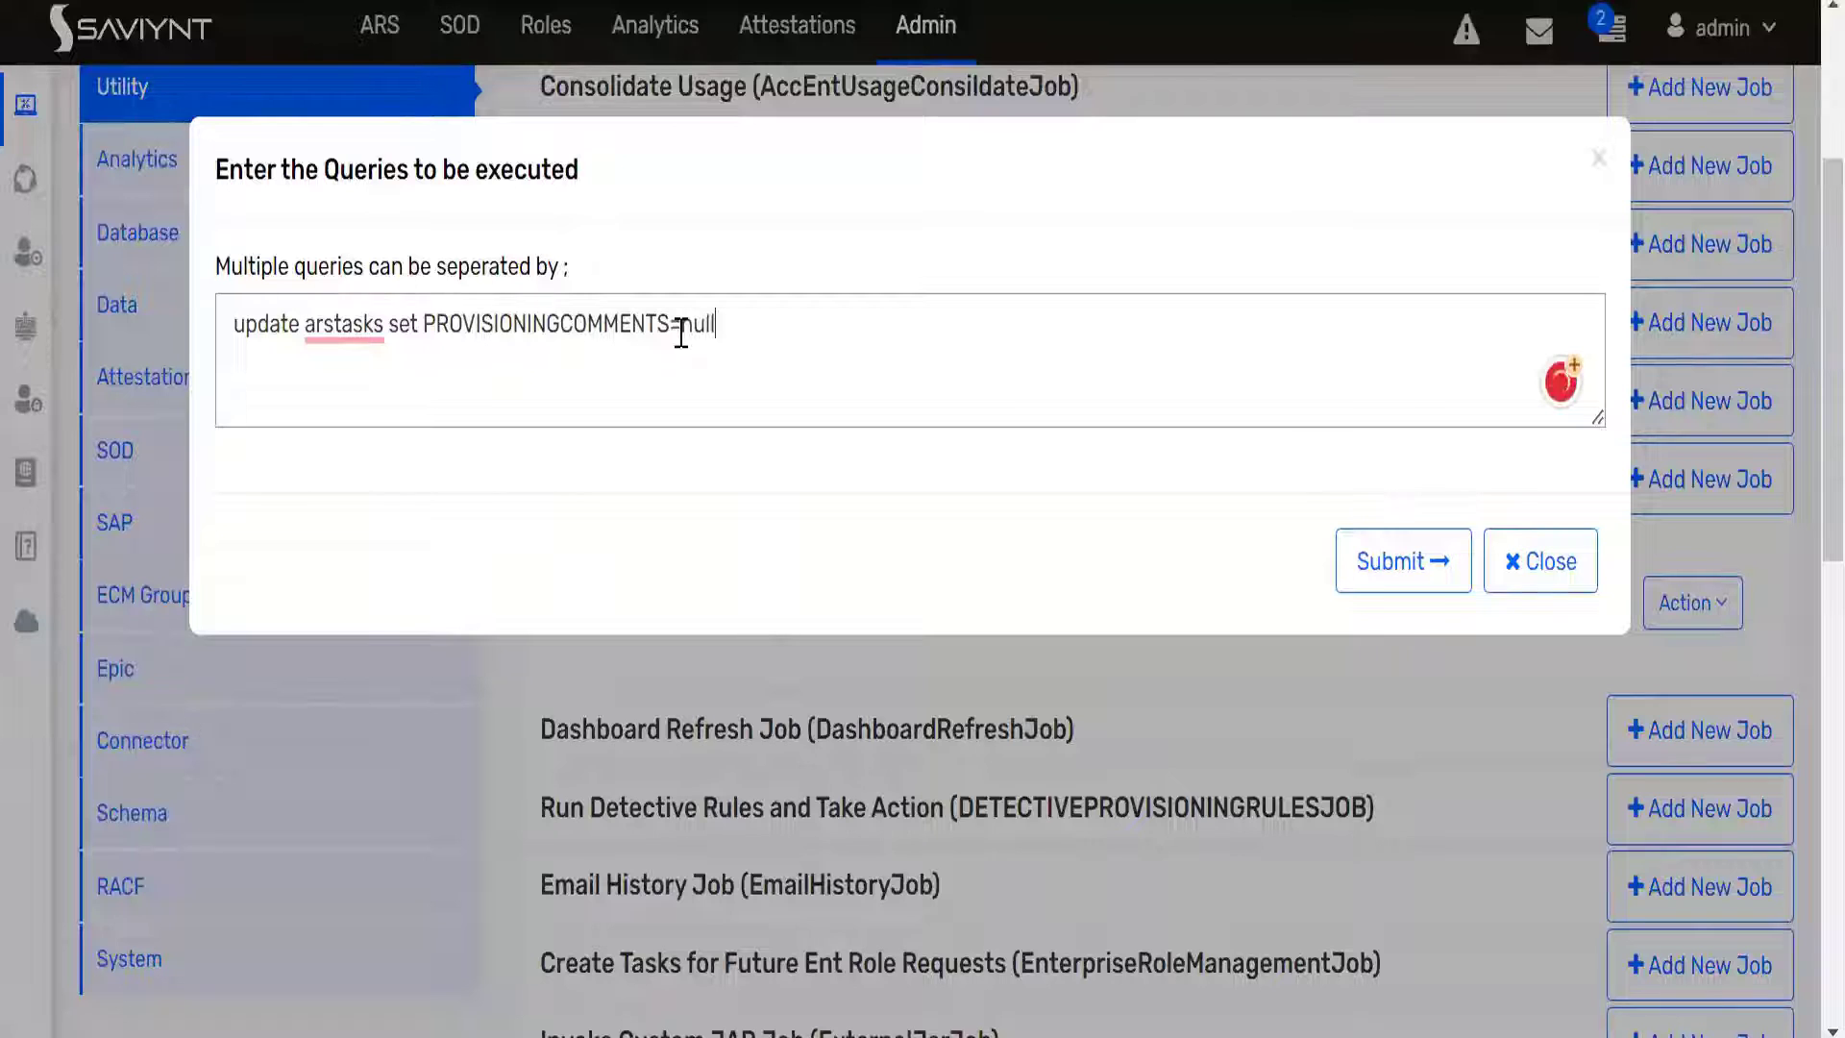
text( whhere)
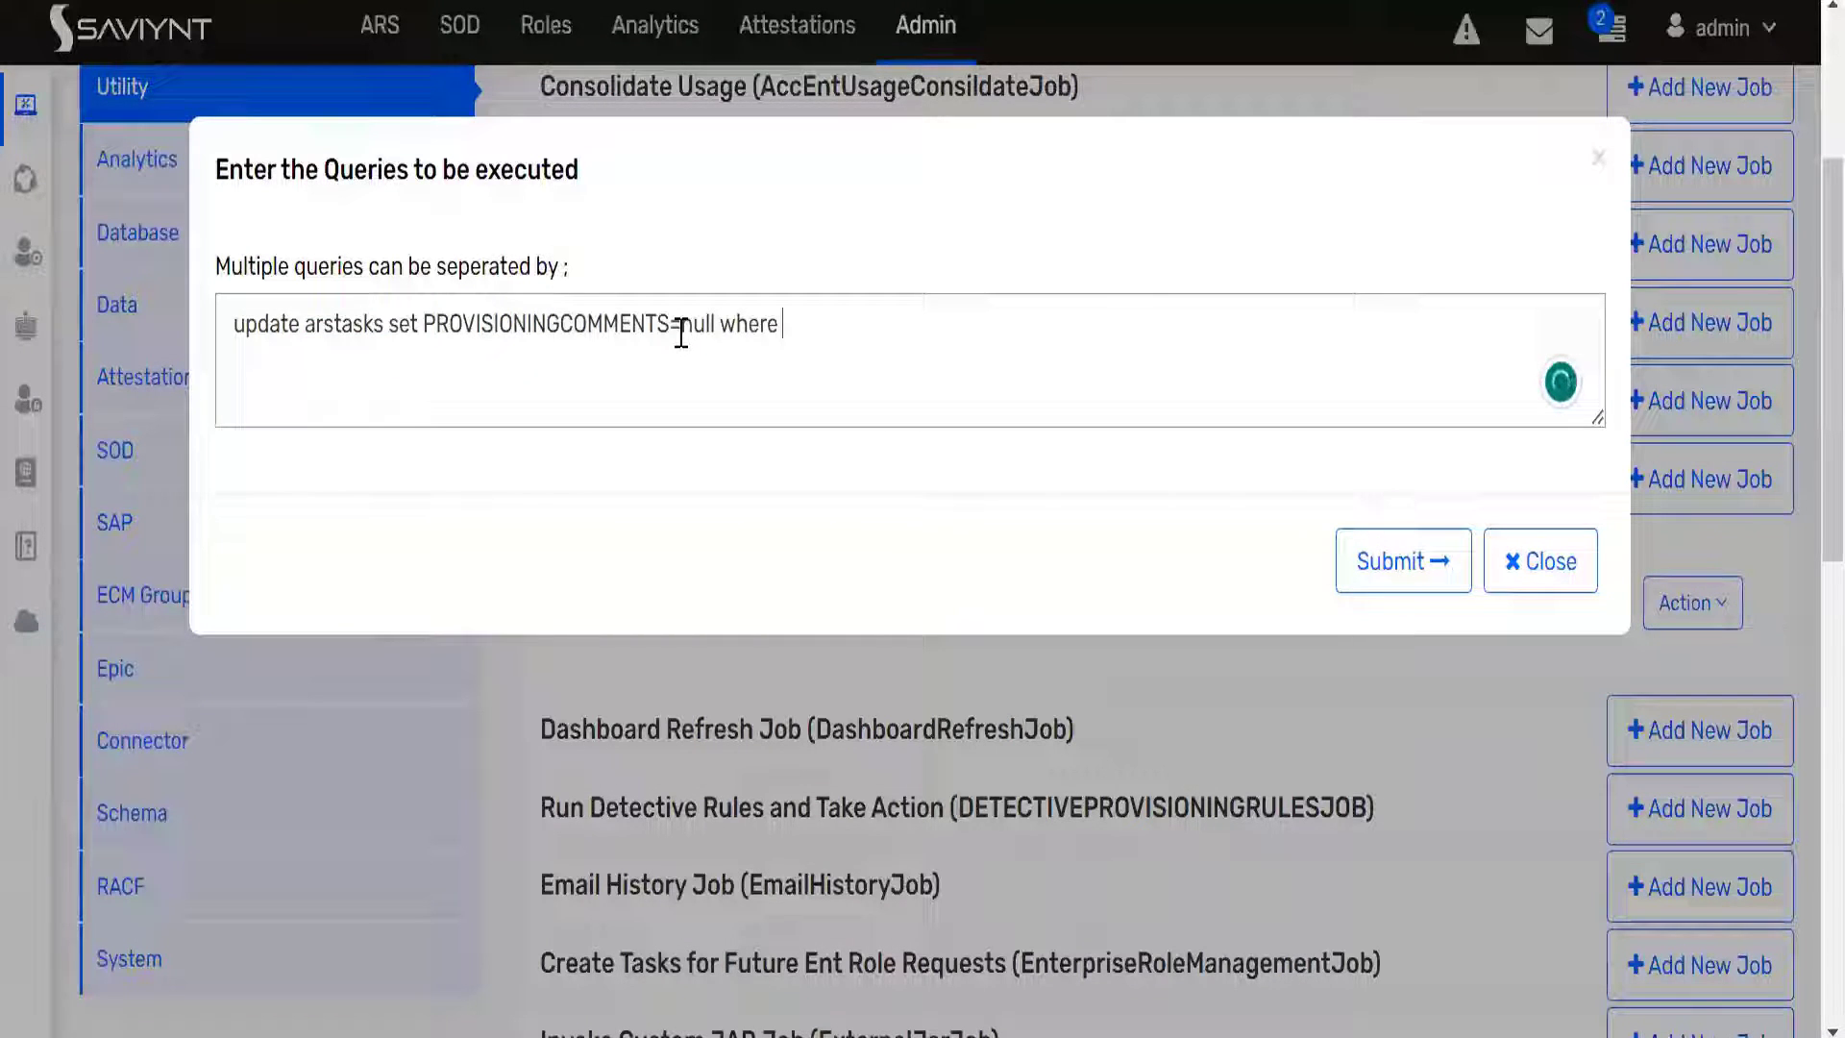
text(taskkey)
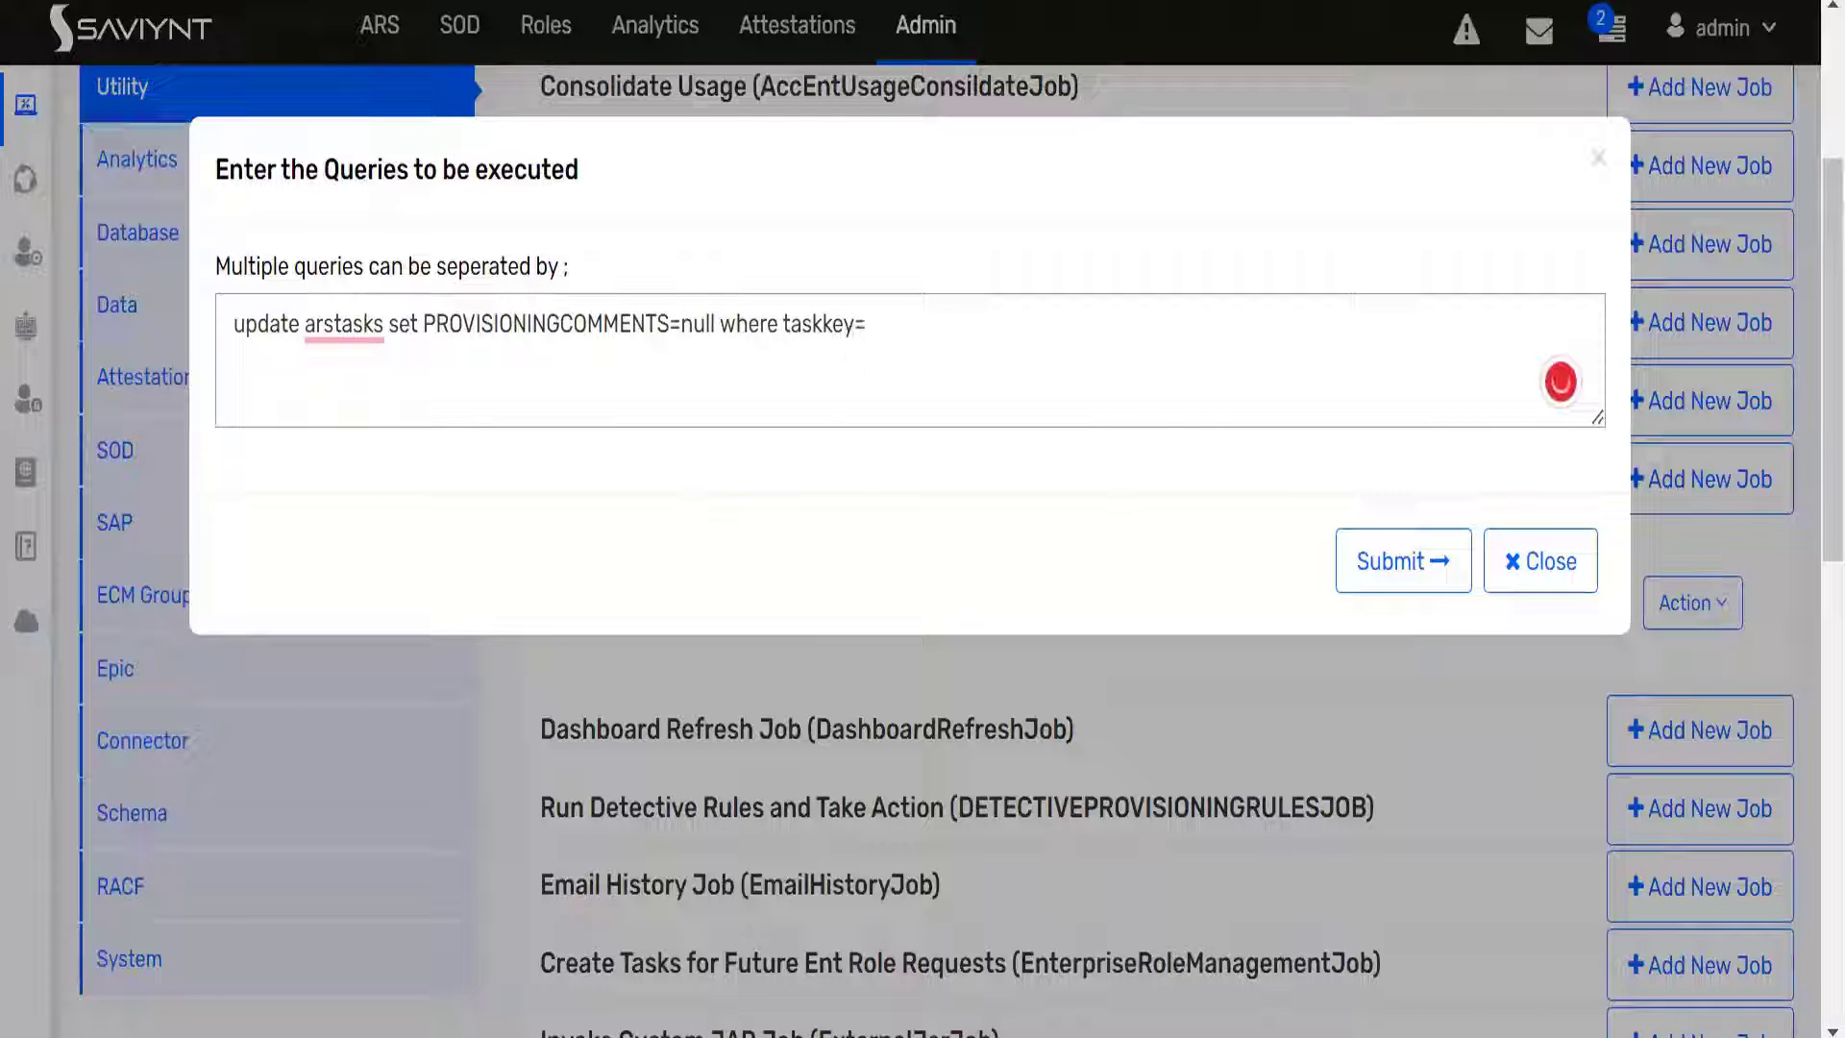
text(=)
- Copy task ID 945 from Pending Tasks into the query as the taskkey value and submit the query
key(ctrl+Tab)
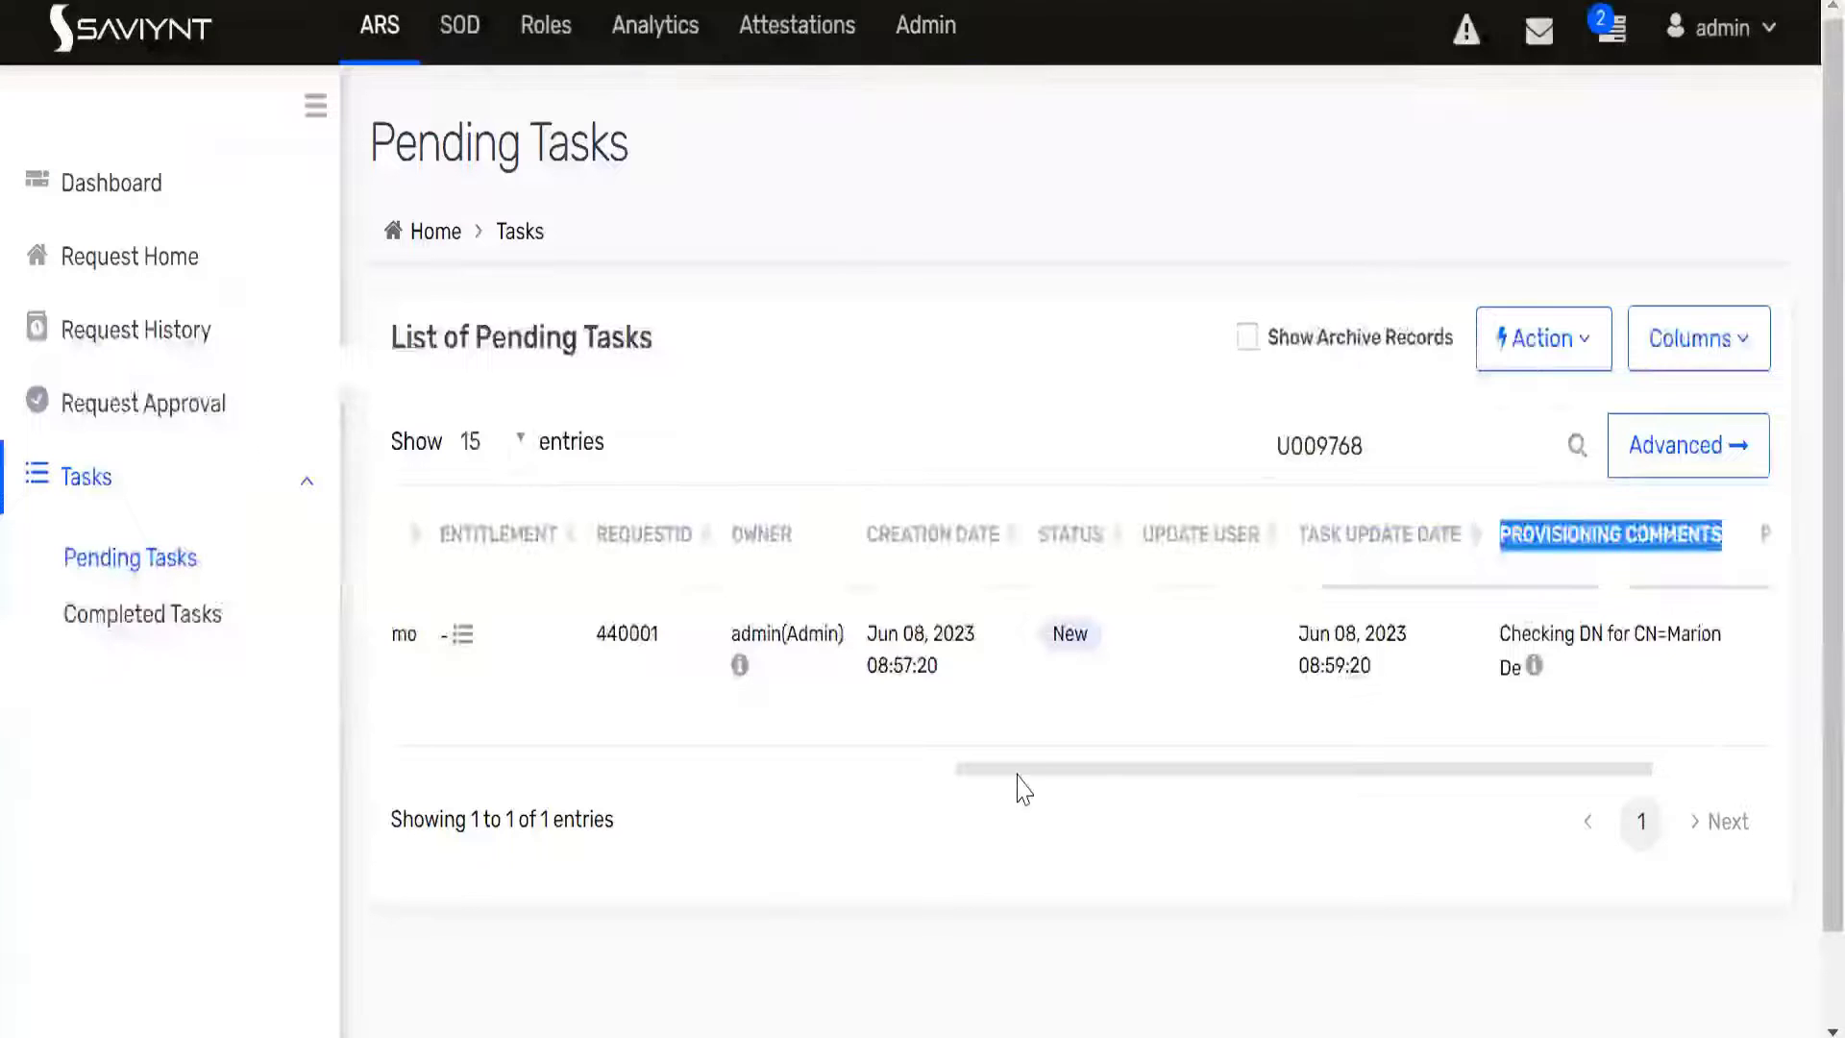
drag(1016, 769, 363, 774)
double_click(525, 635)
key(ctrl+c)
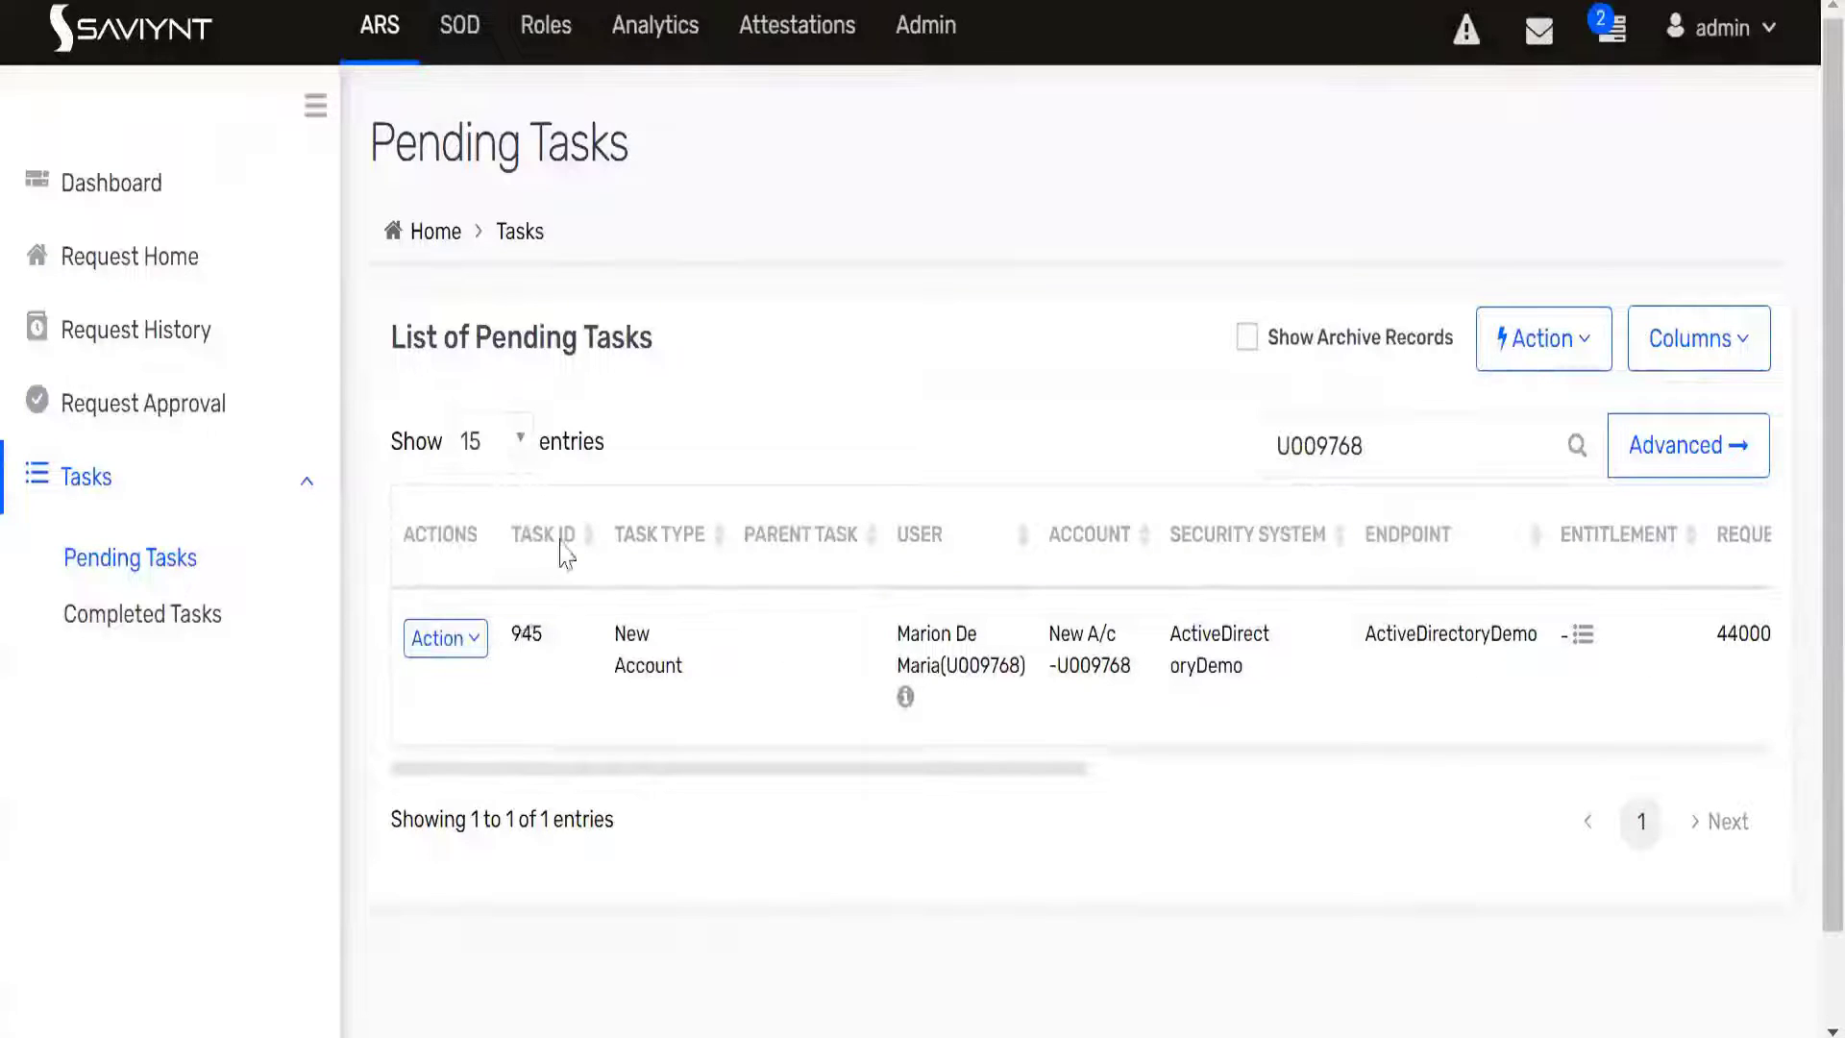
key(ctrl+Tab)
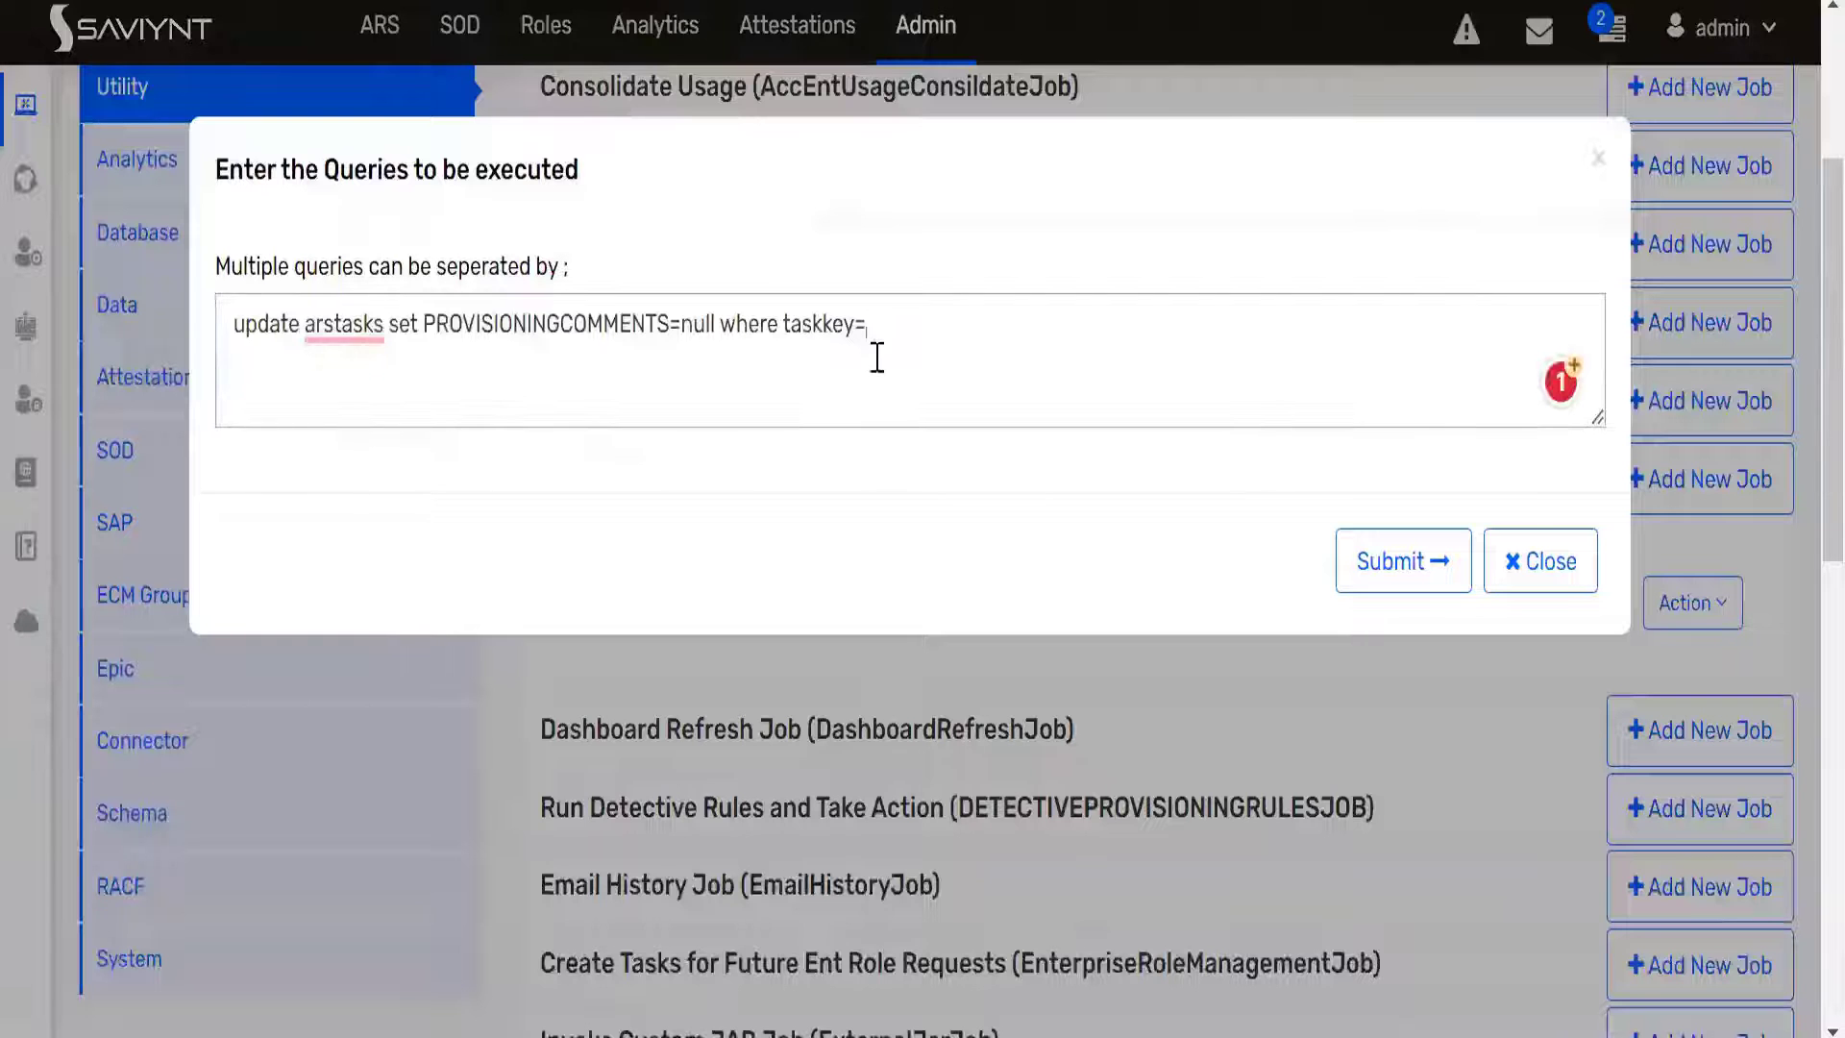
key(ctrl+v)
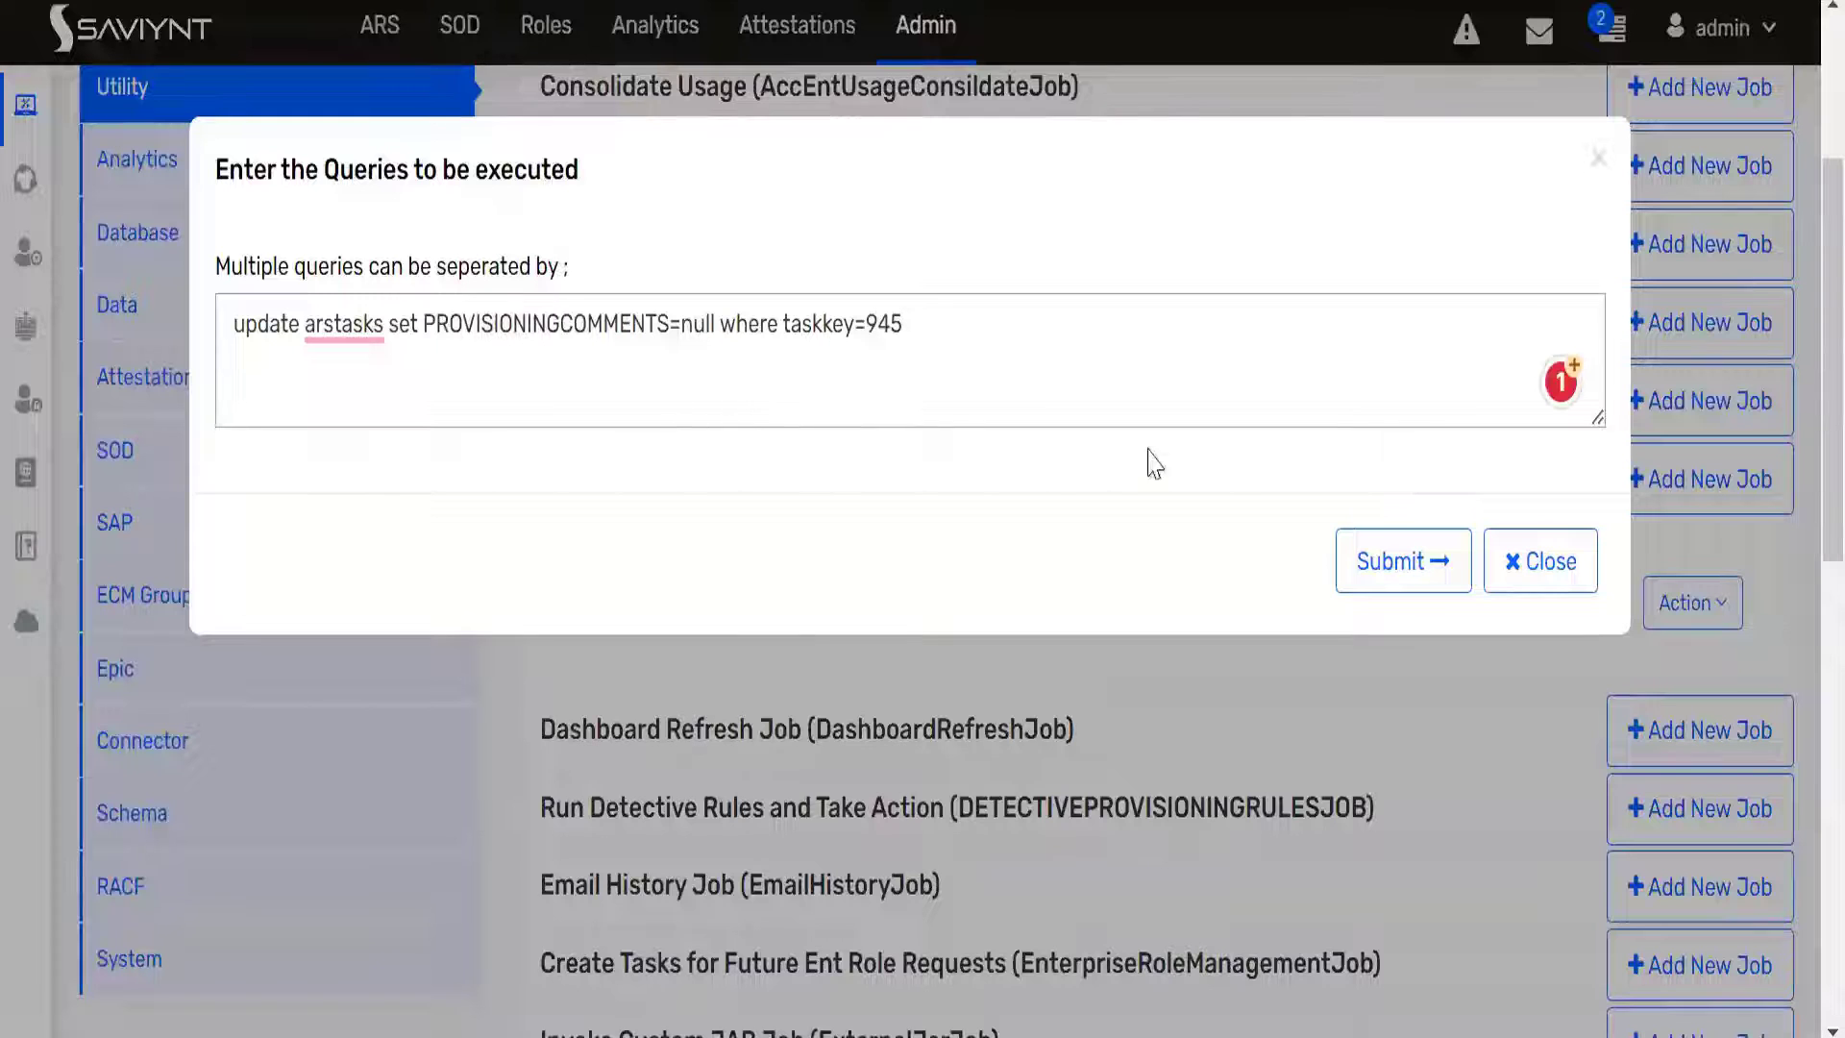
click(1413, 561)
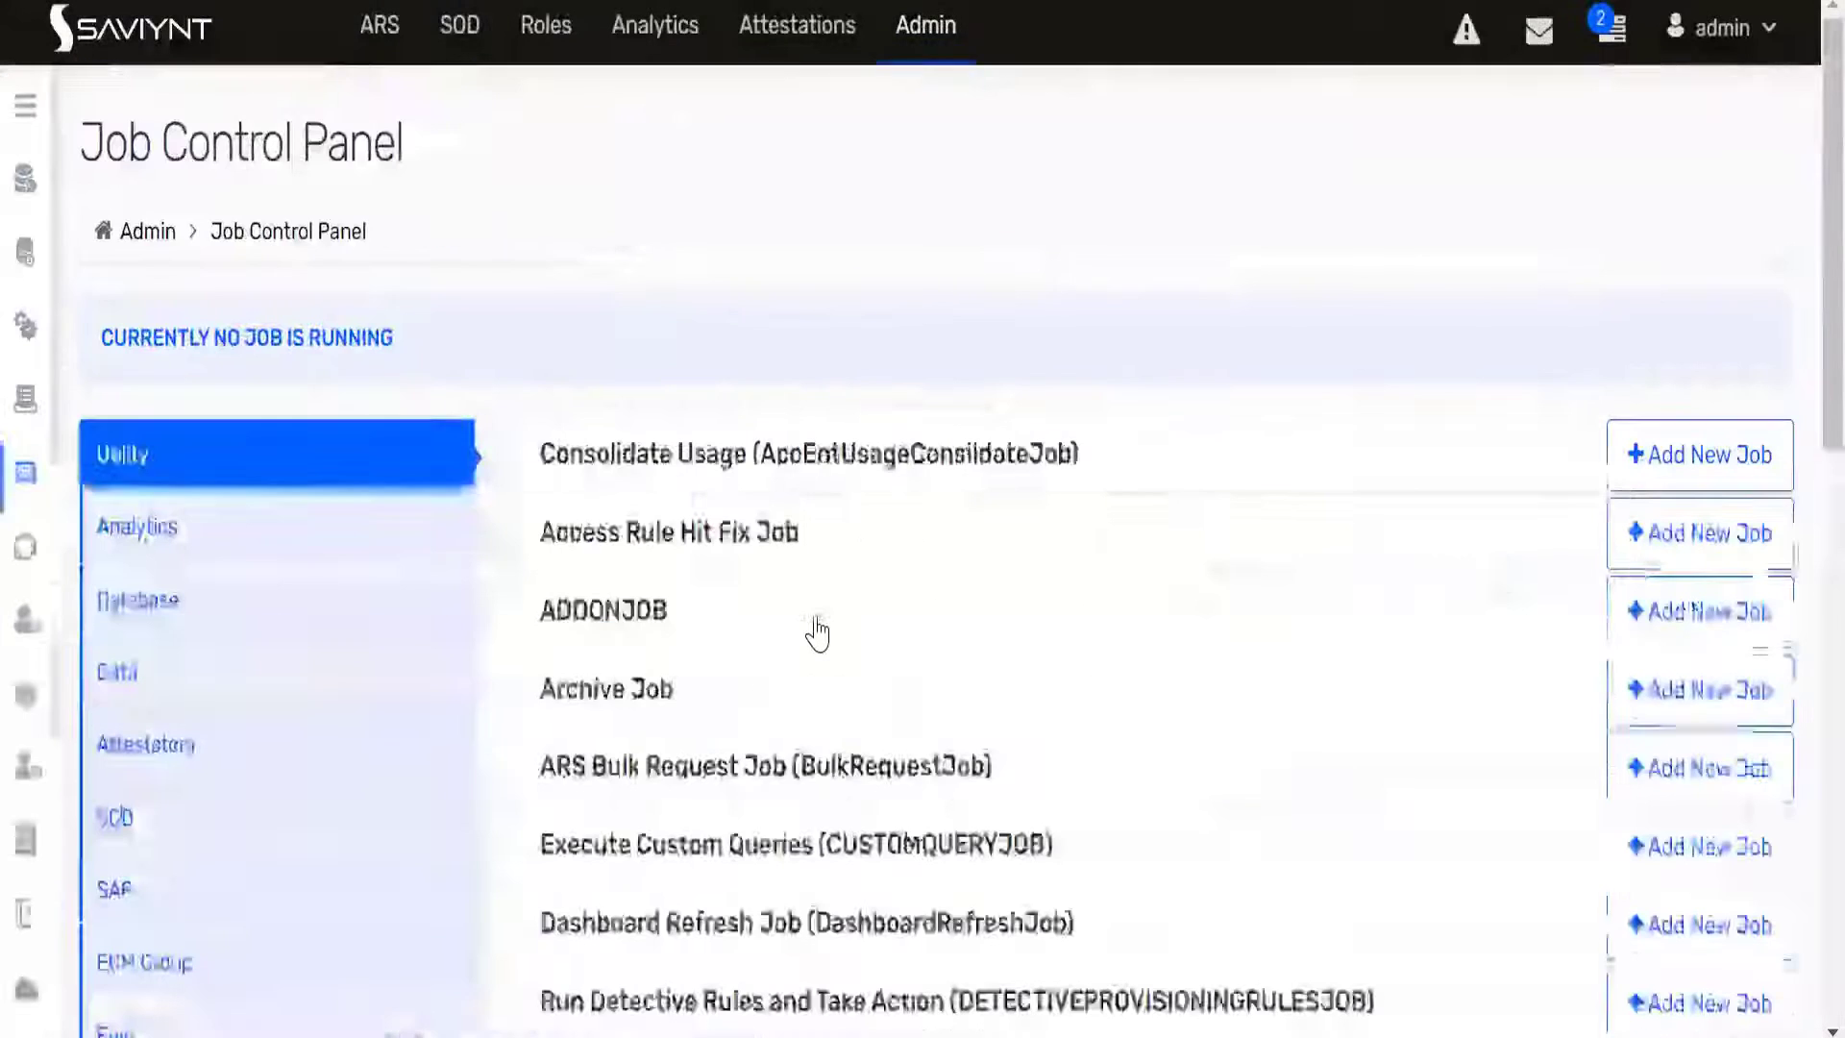
- Open the CUSTOMQUERY job history under Execute Custom Queries (CUSTOMQUERYJOB) in the Job Control Panel and check the latest run's response
scroll(816, 629, down, 2)
scroll(816, 629, down, 2)
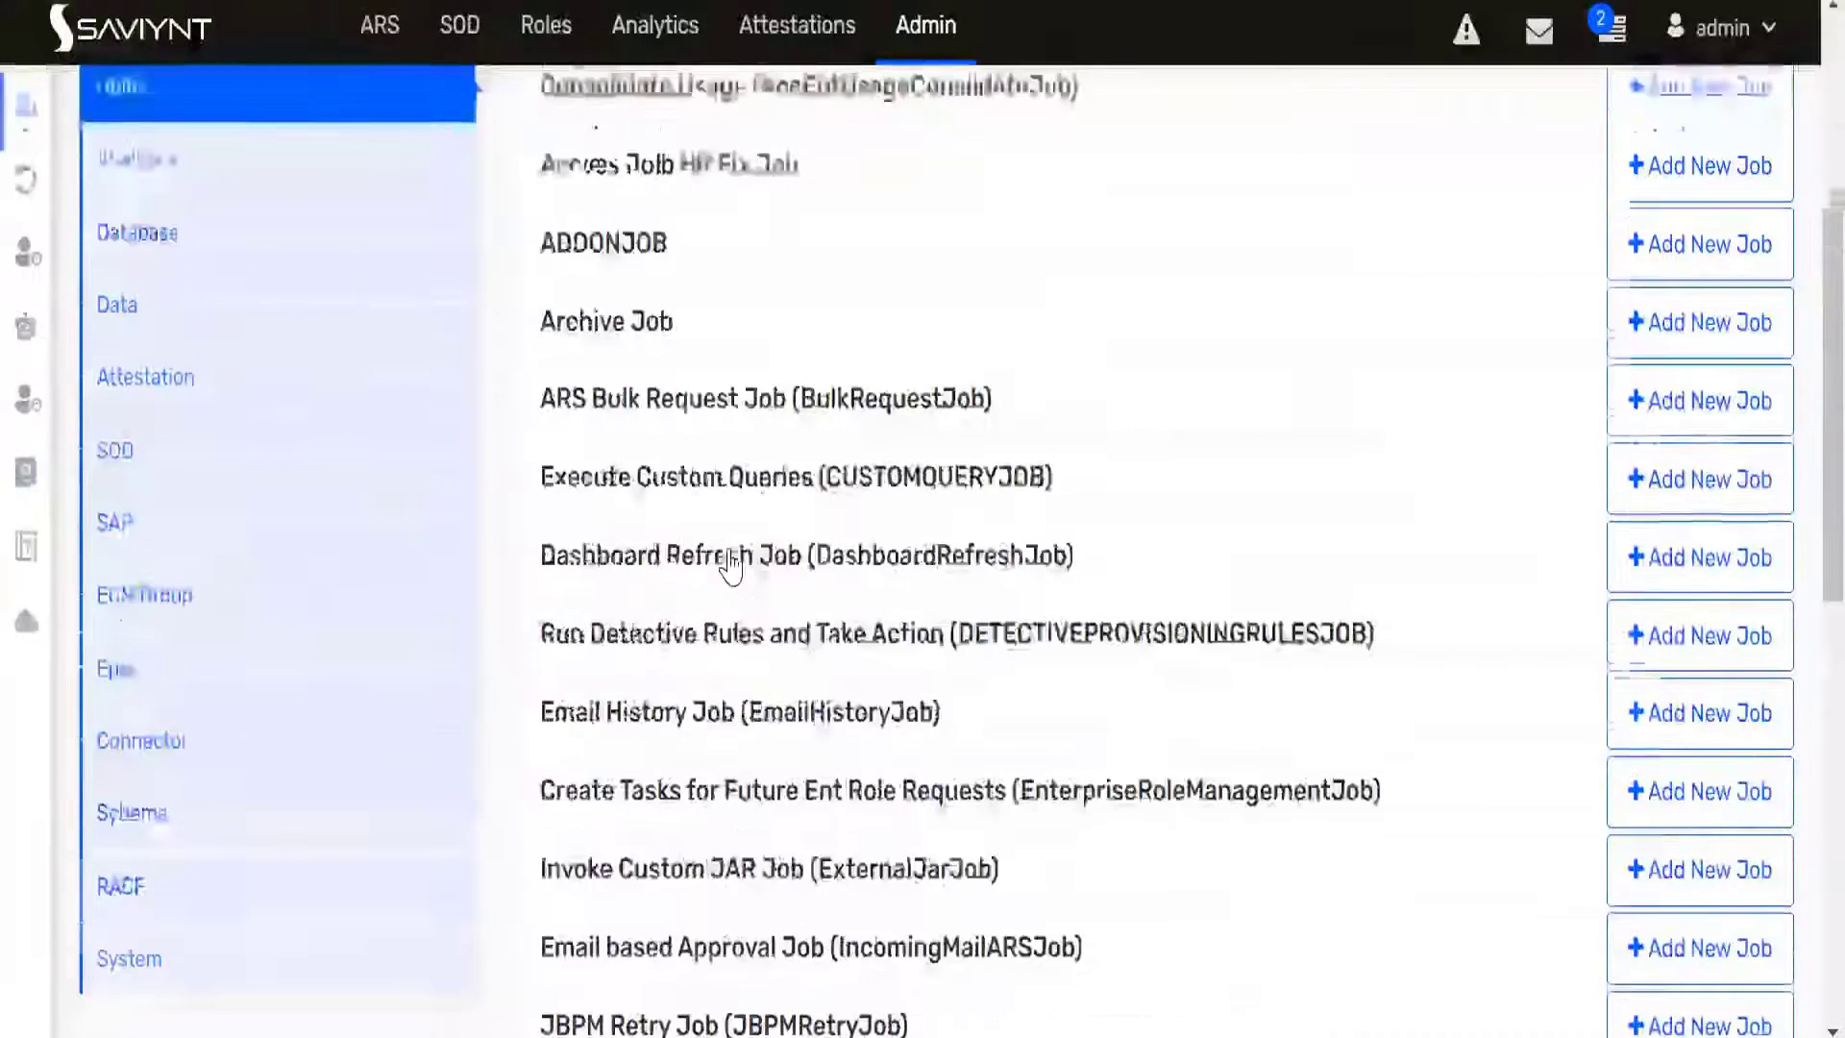
scroll(733, 558, up, 2)
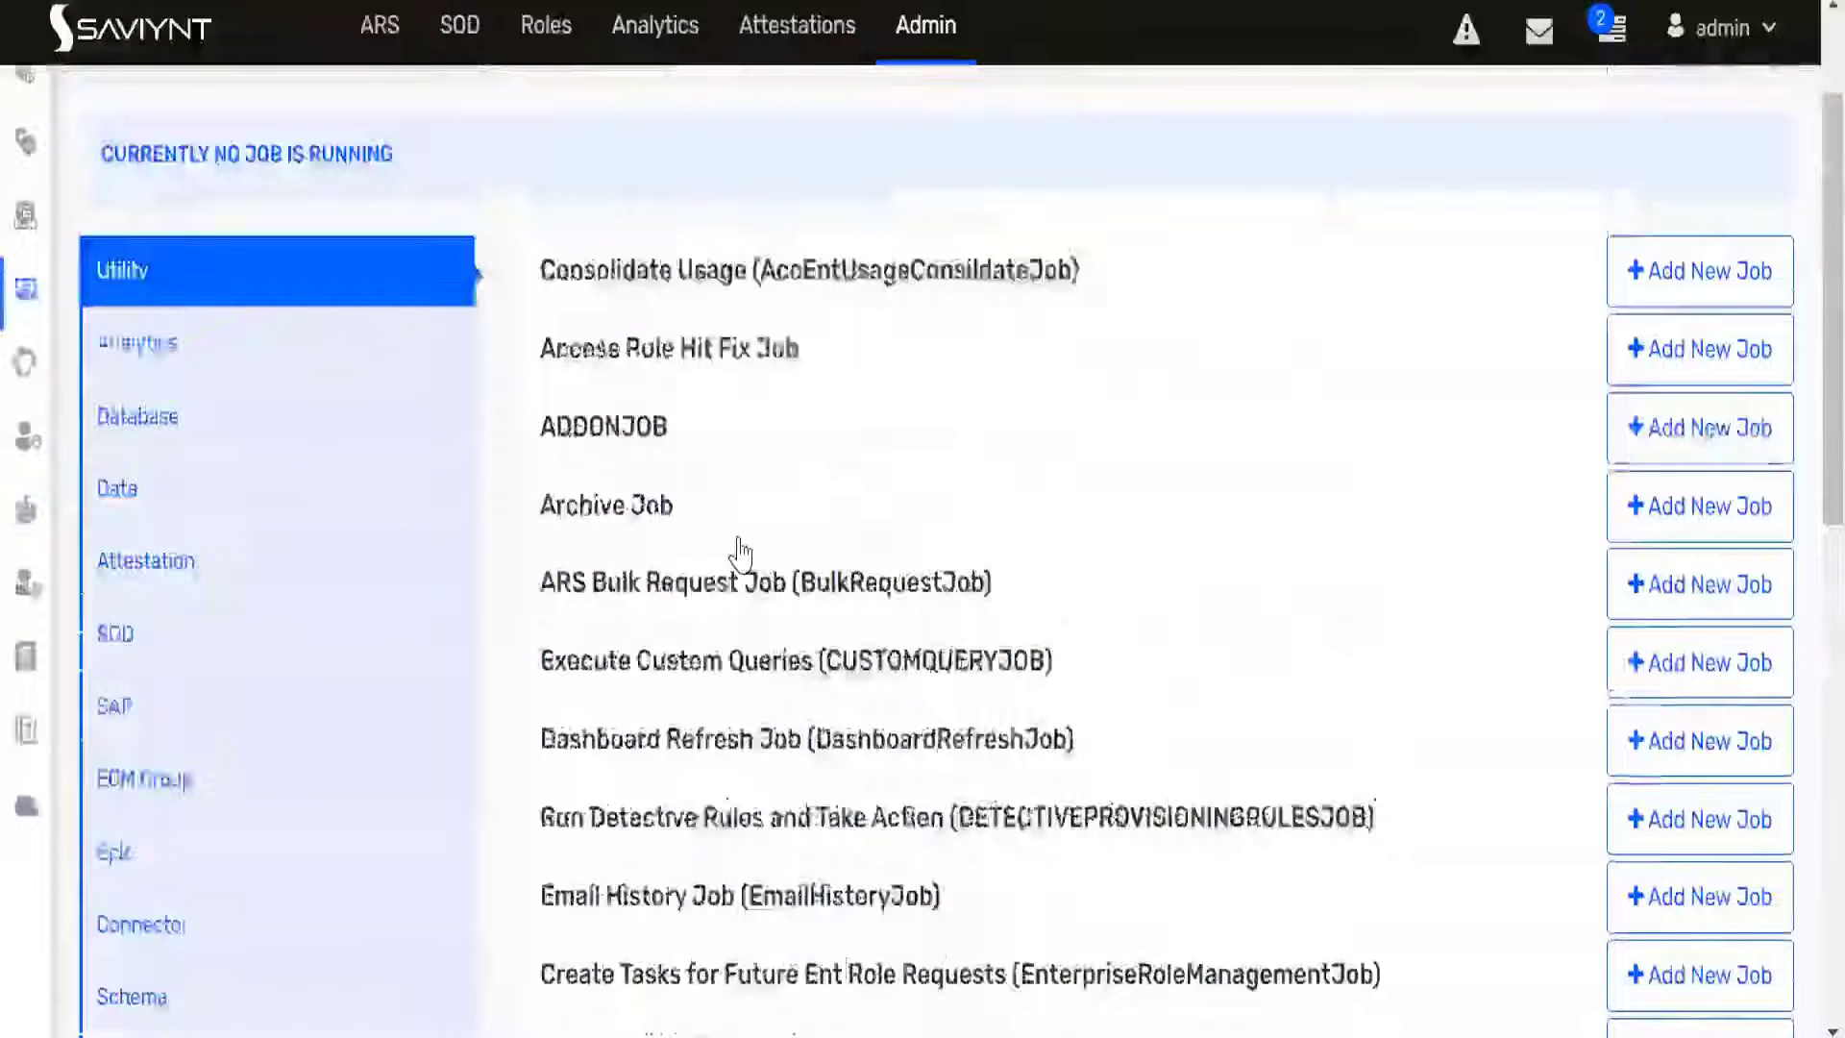
scroll(740, 554, down, 2)
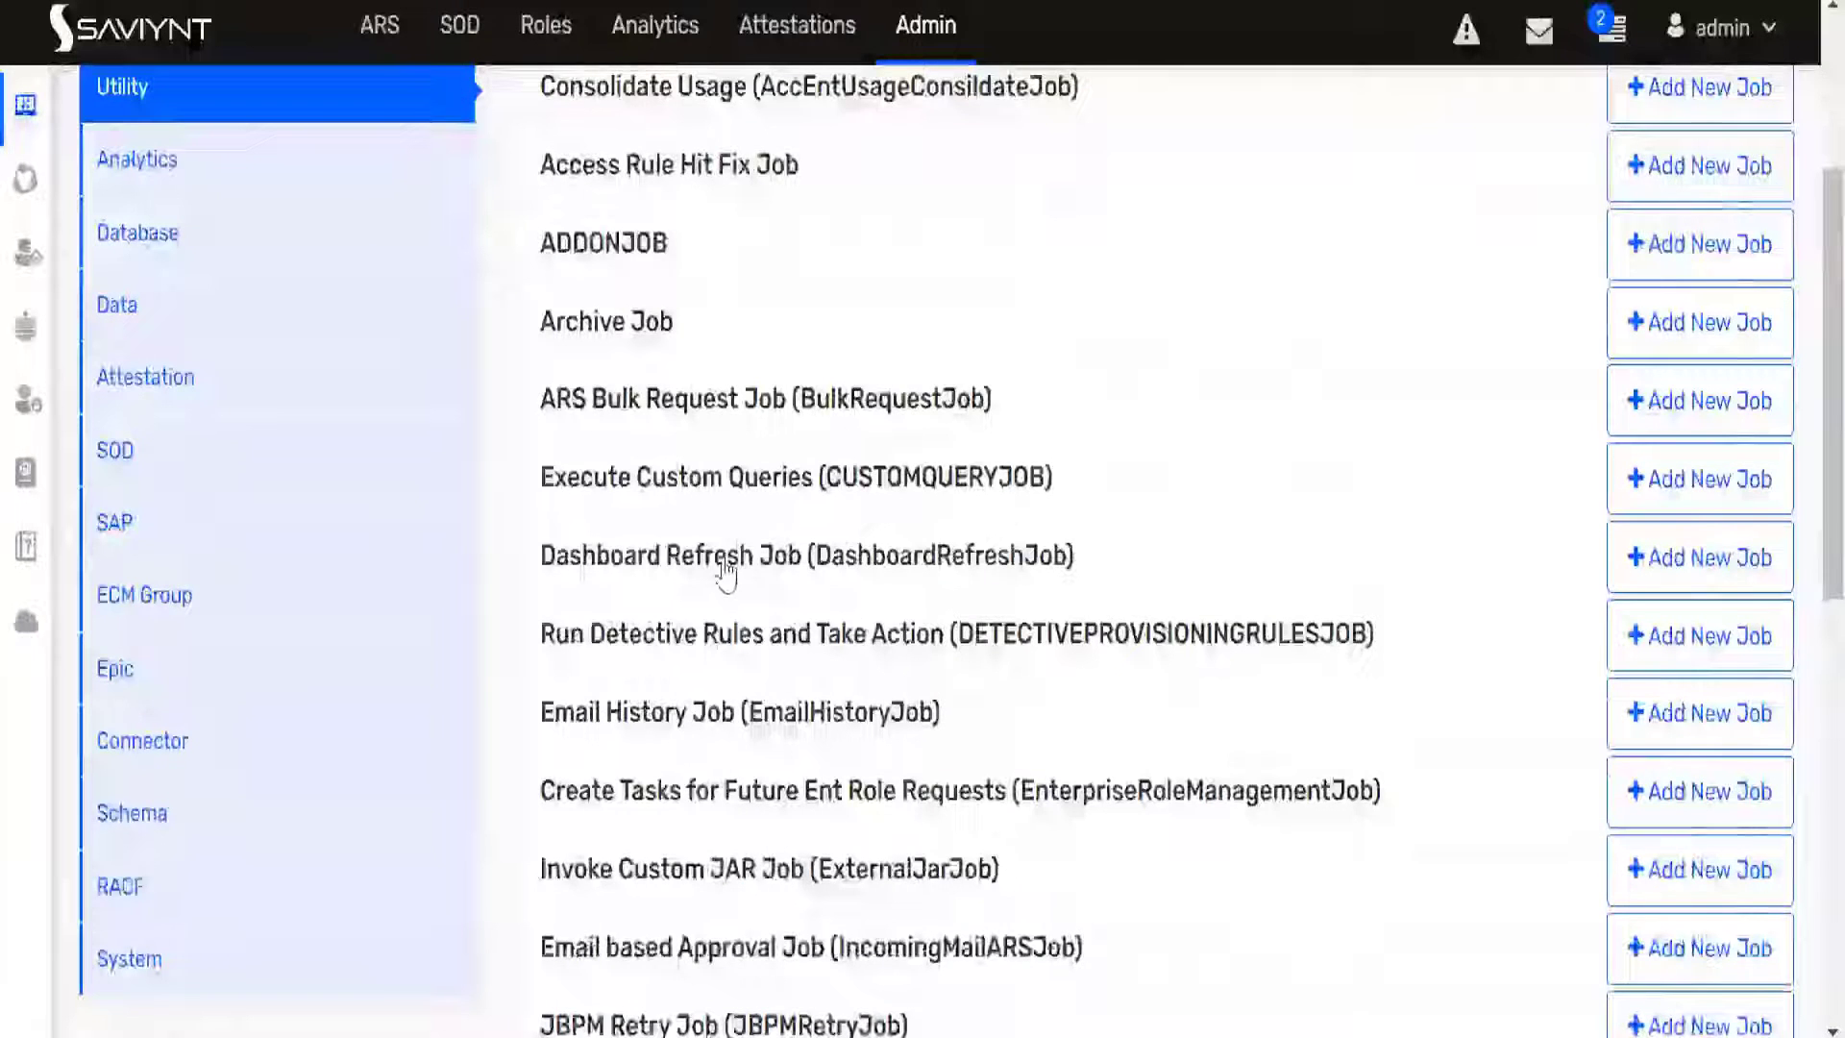
scroll(725, 576, down, 2)
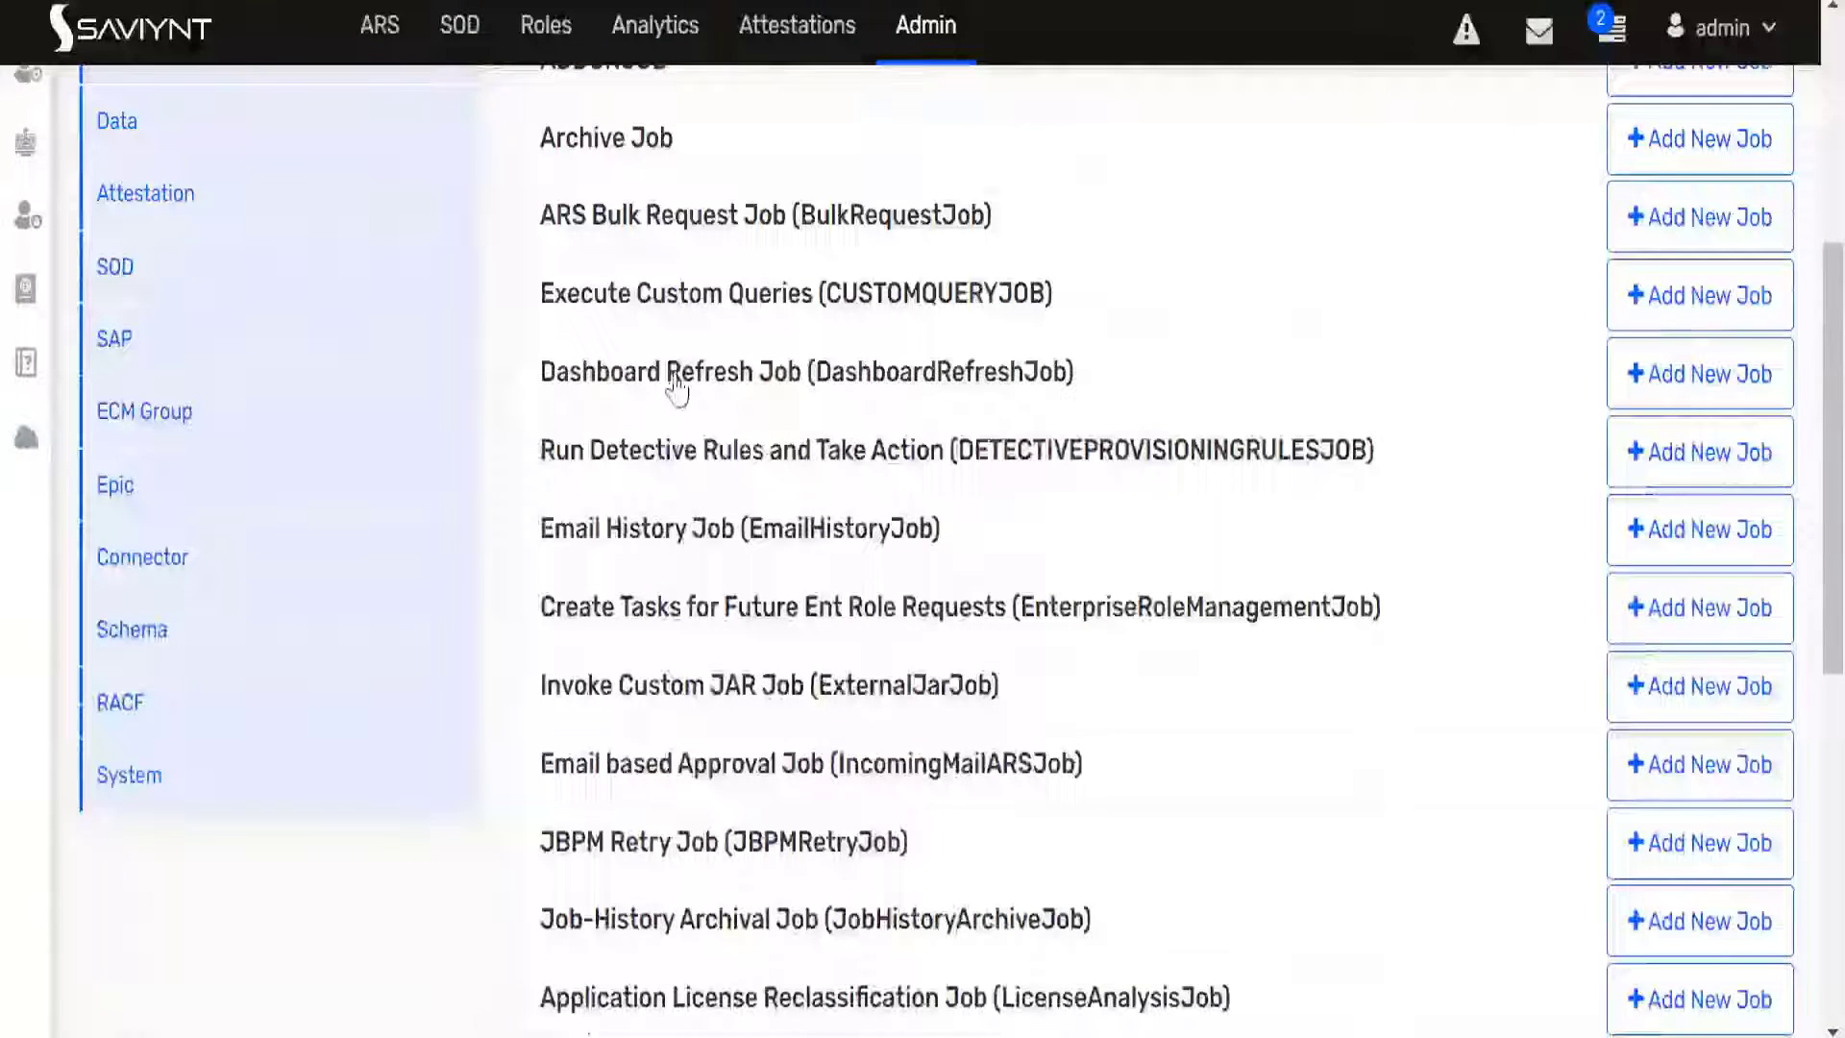
click(768, 300)
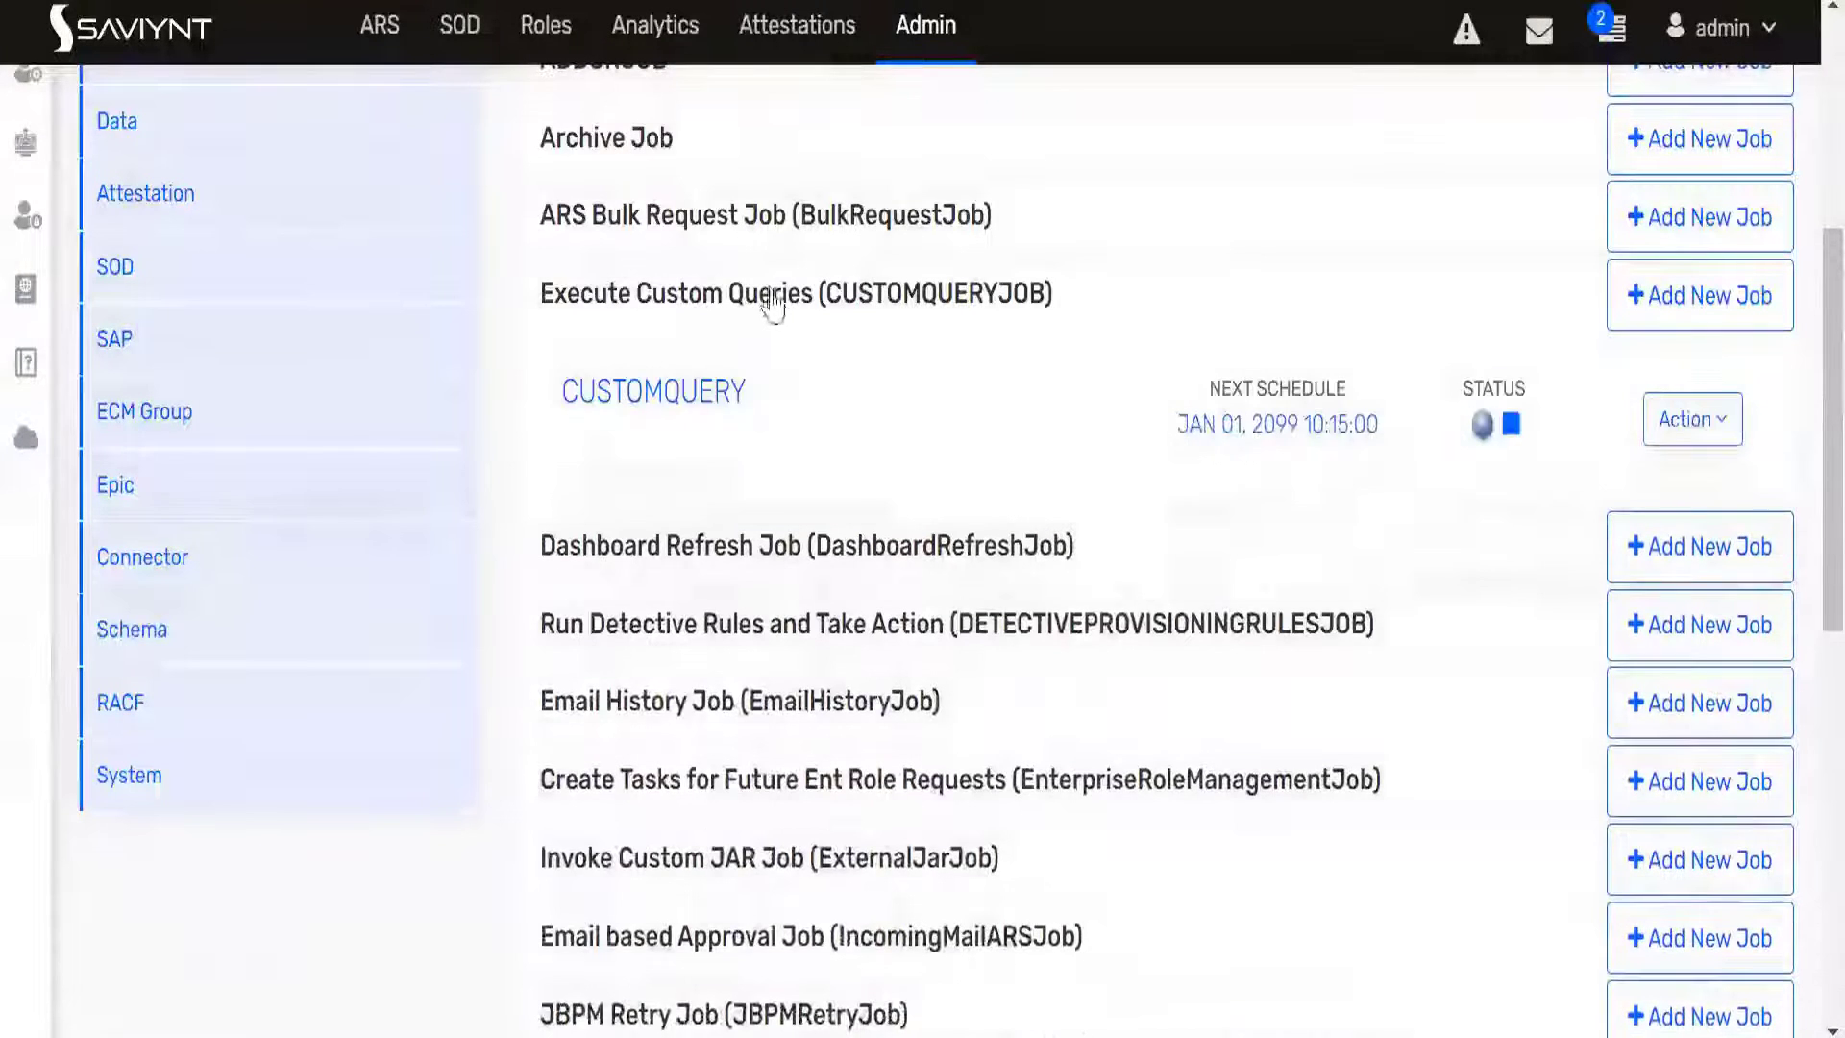
click(709, 394)
scroll(753, 445, down, 4)
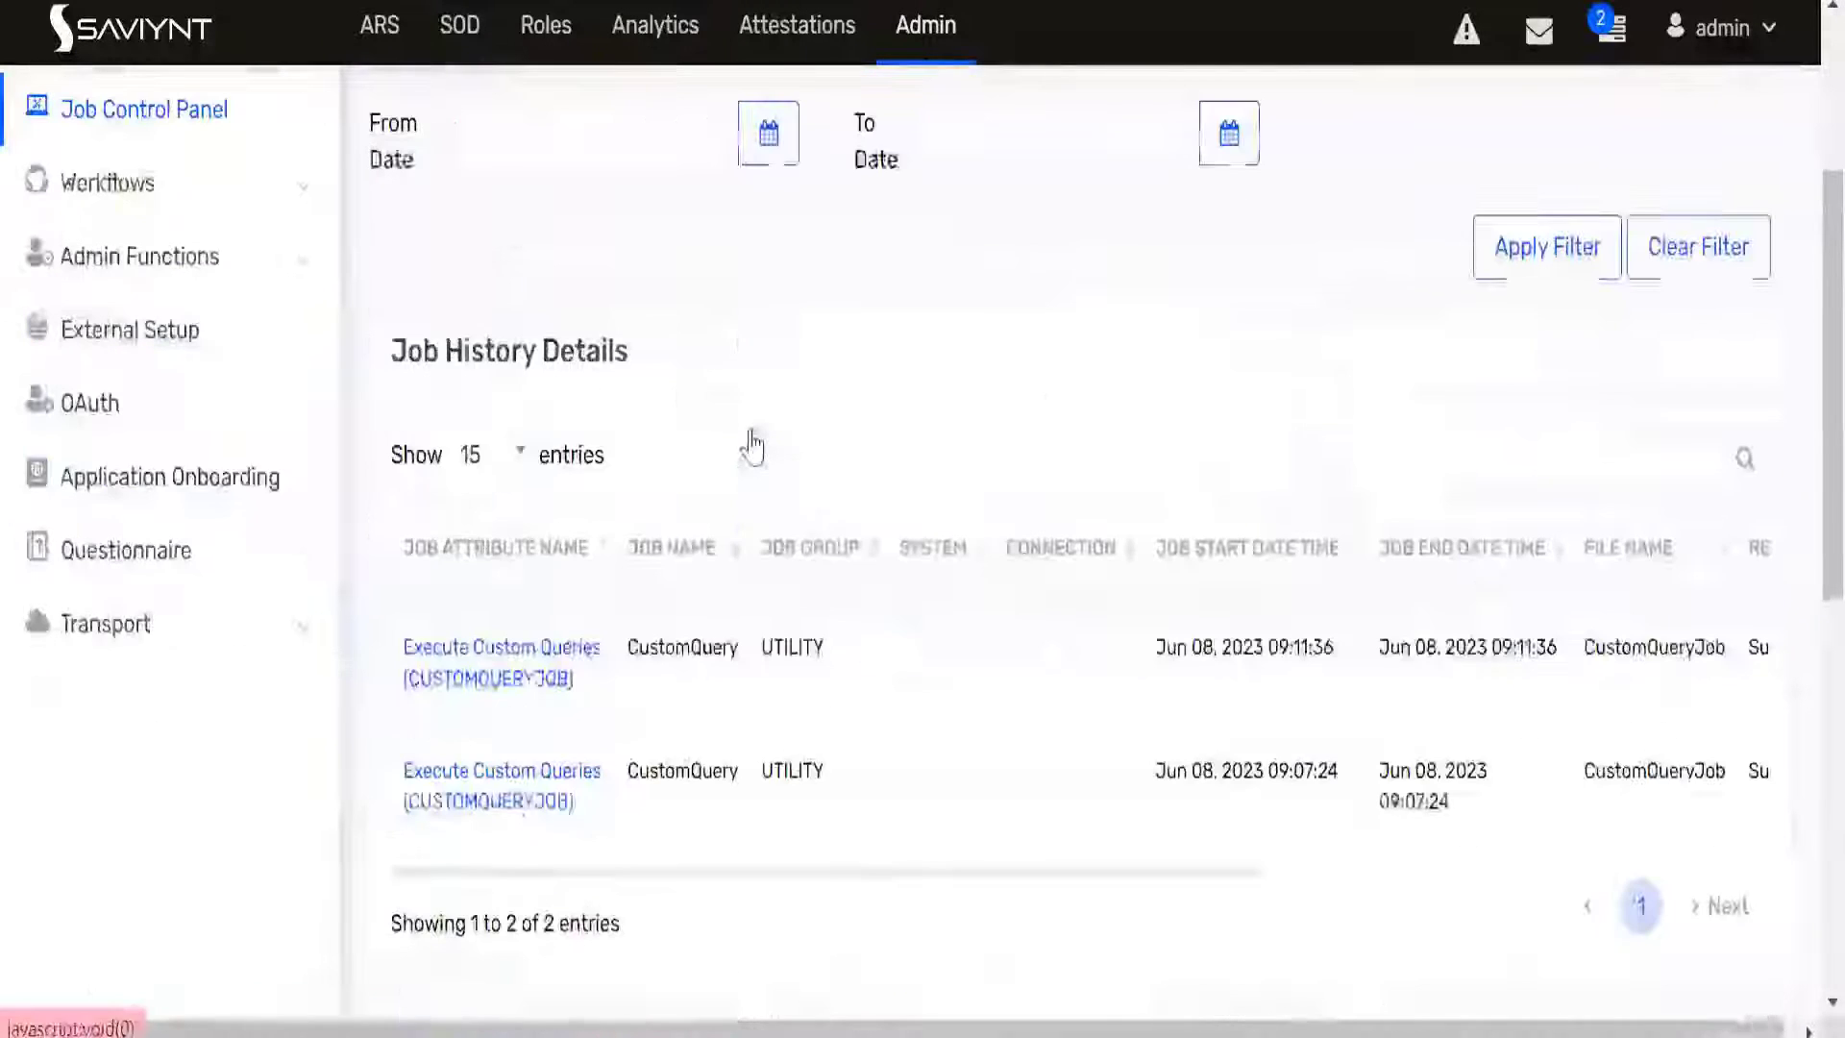
drag(861, 873, 1127, 642)
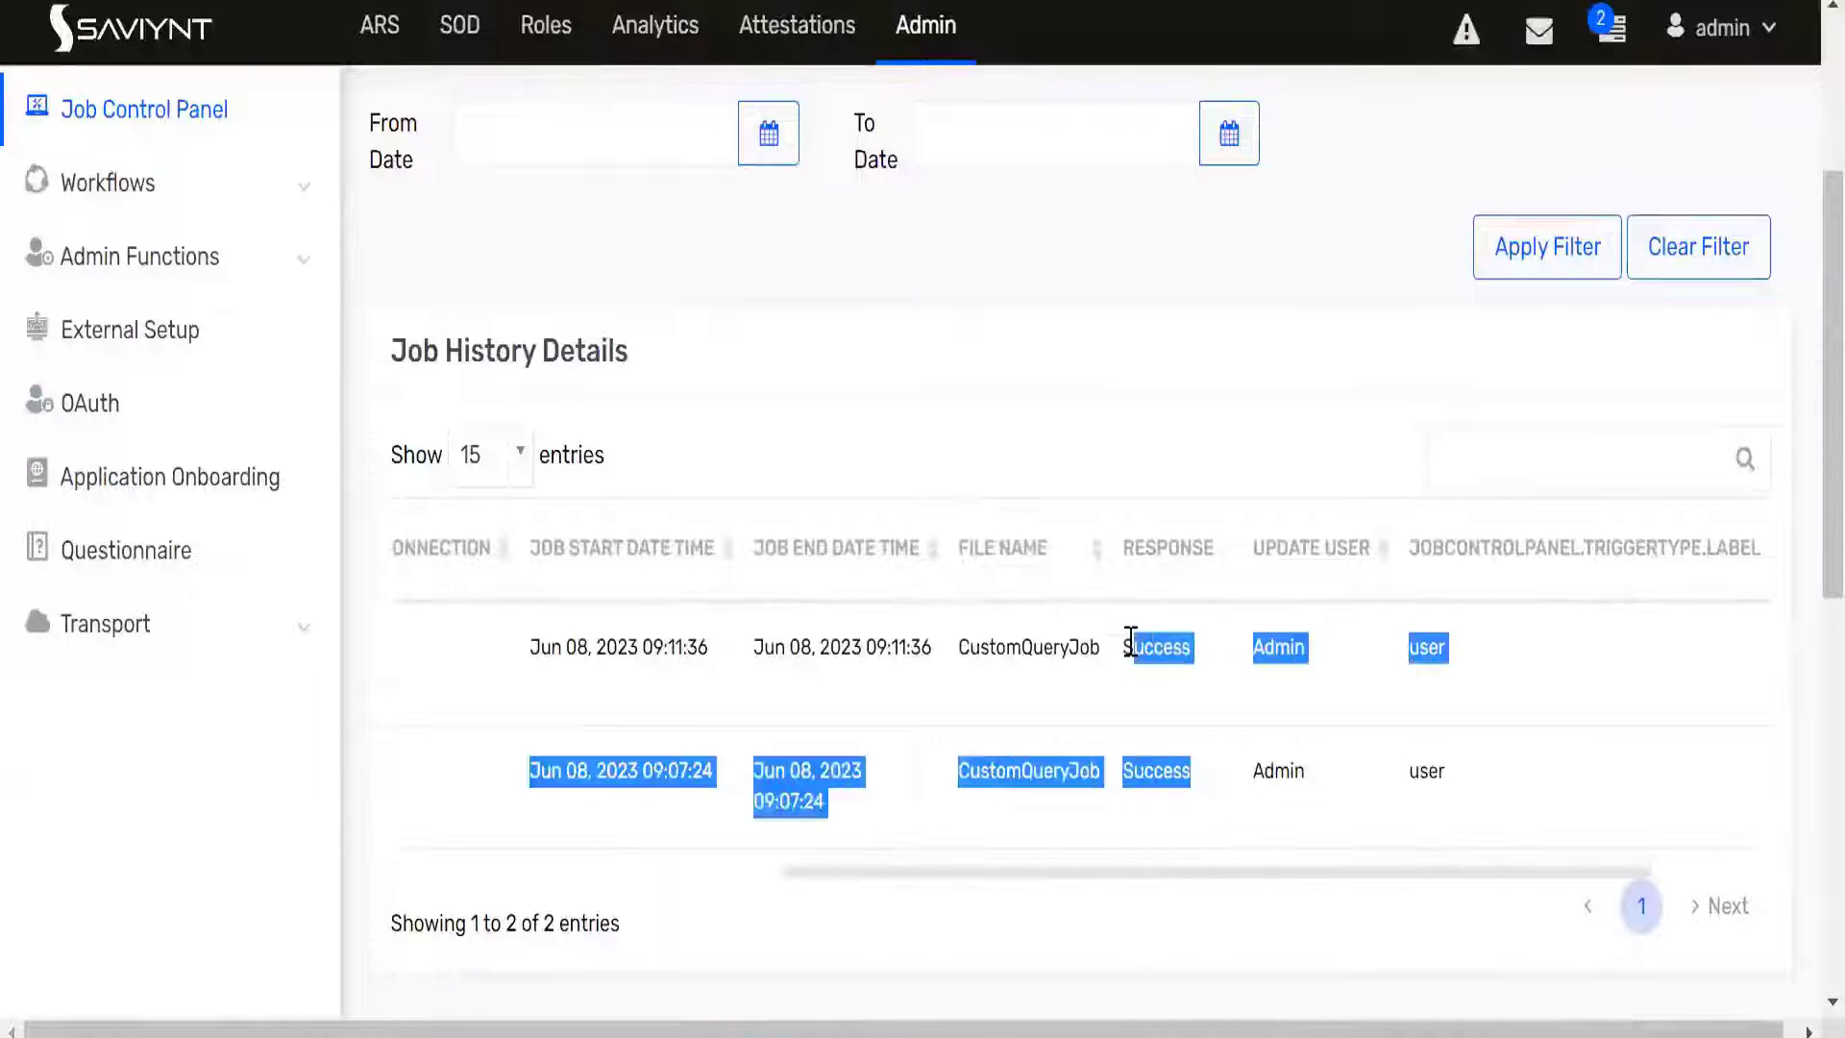
click(976, 452)
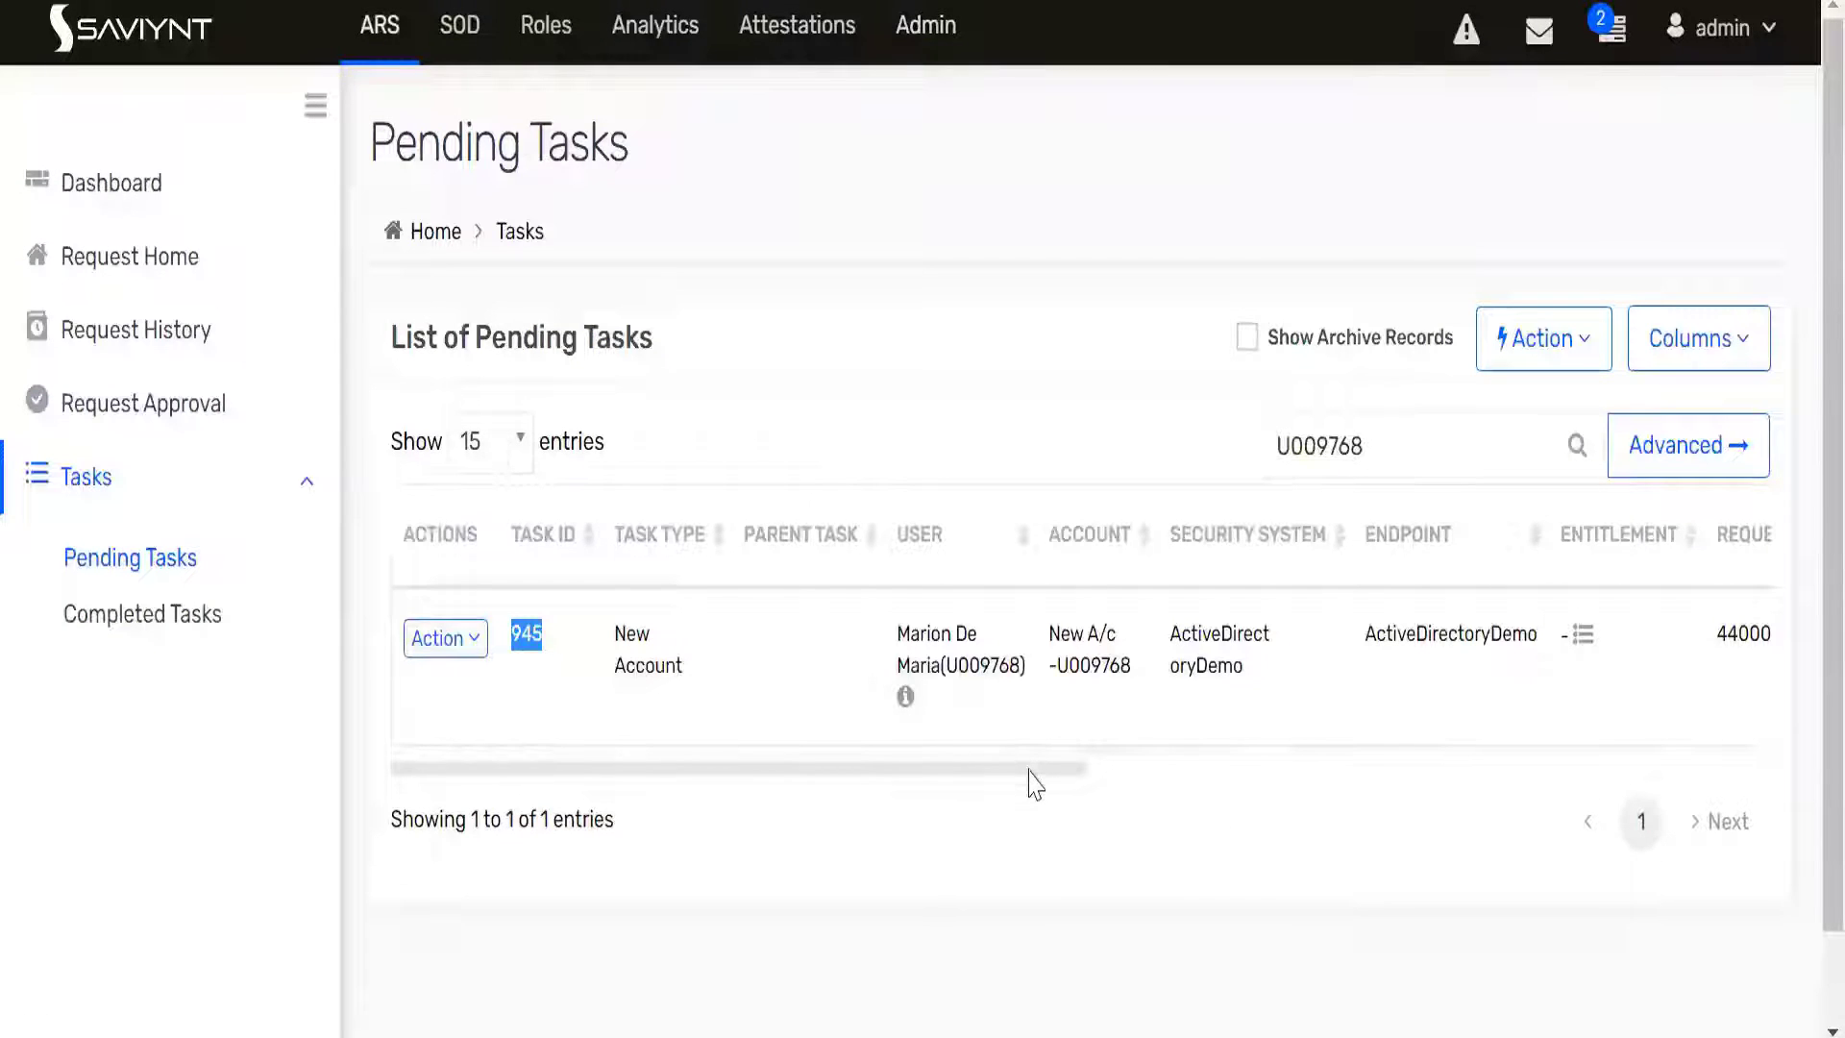
- Rerun the user's search in Pending Tasks and check the Provisioning Comments column of the New Account task
drag(1029, 769, 1552, 750)
mouse_move(1332, 682)
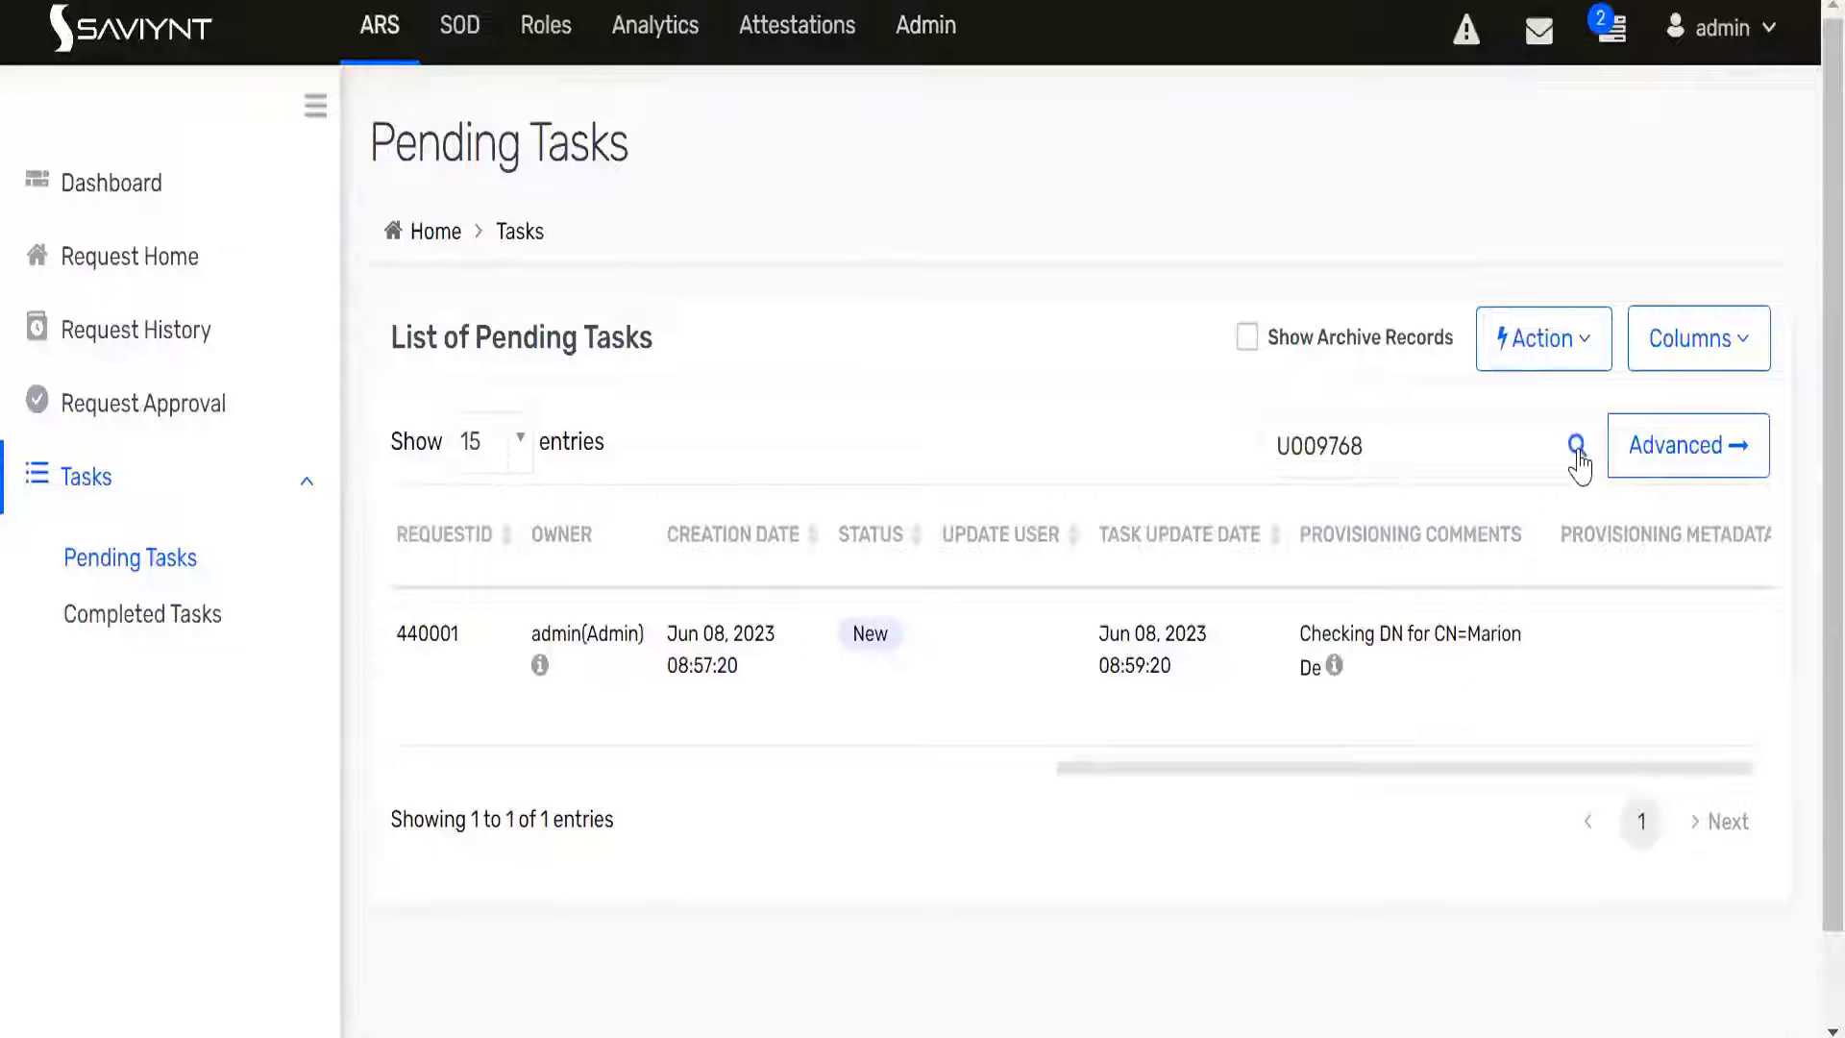
click(1577, 446)
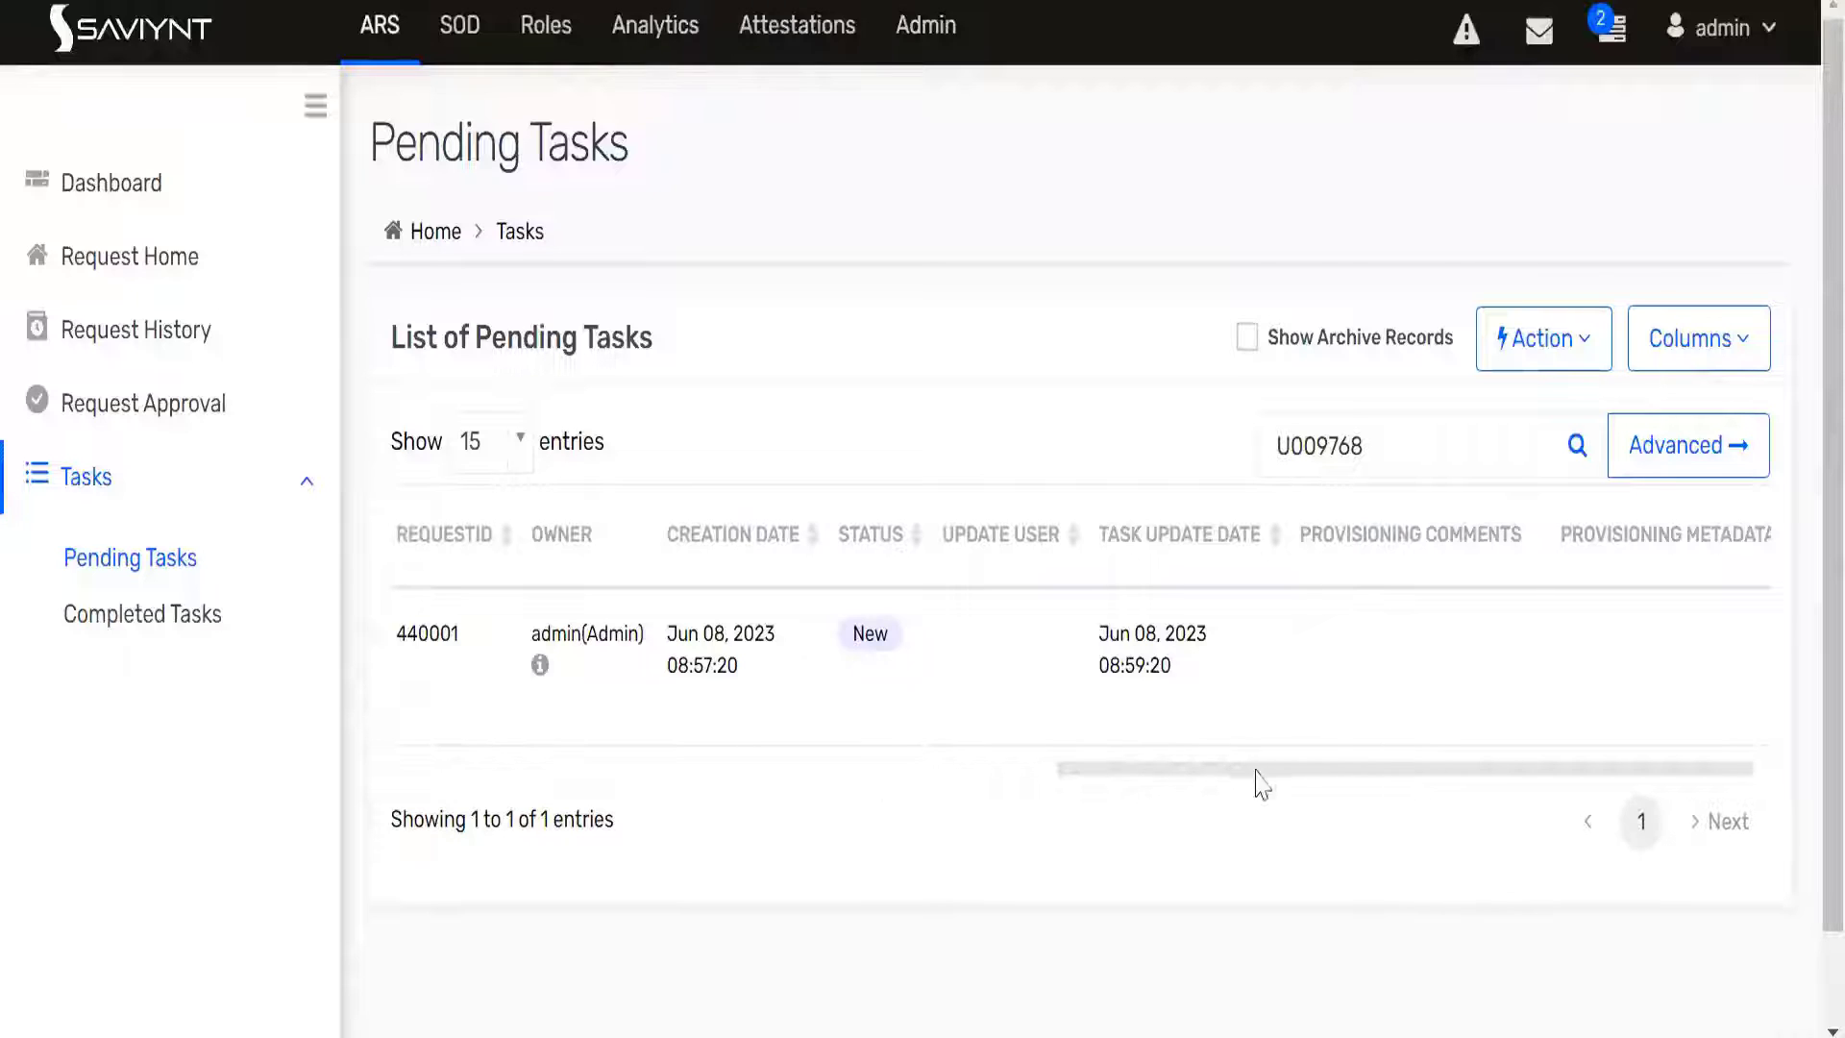
drag(1255, 771, 601, 771)
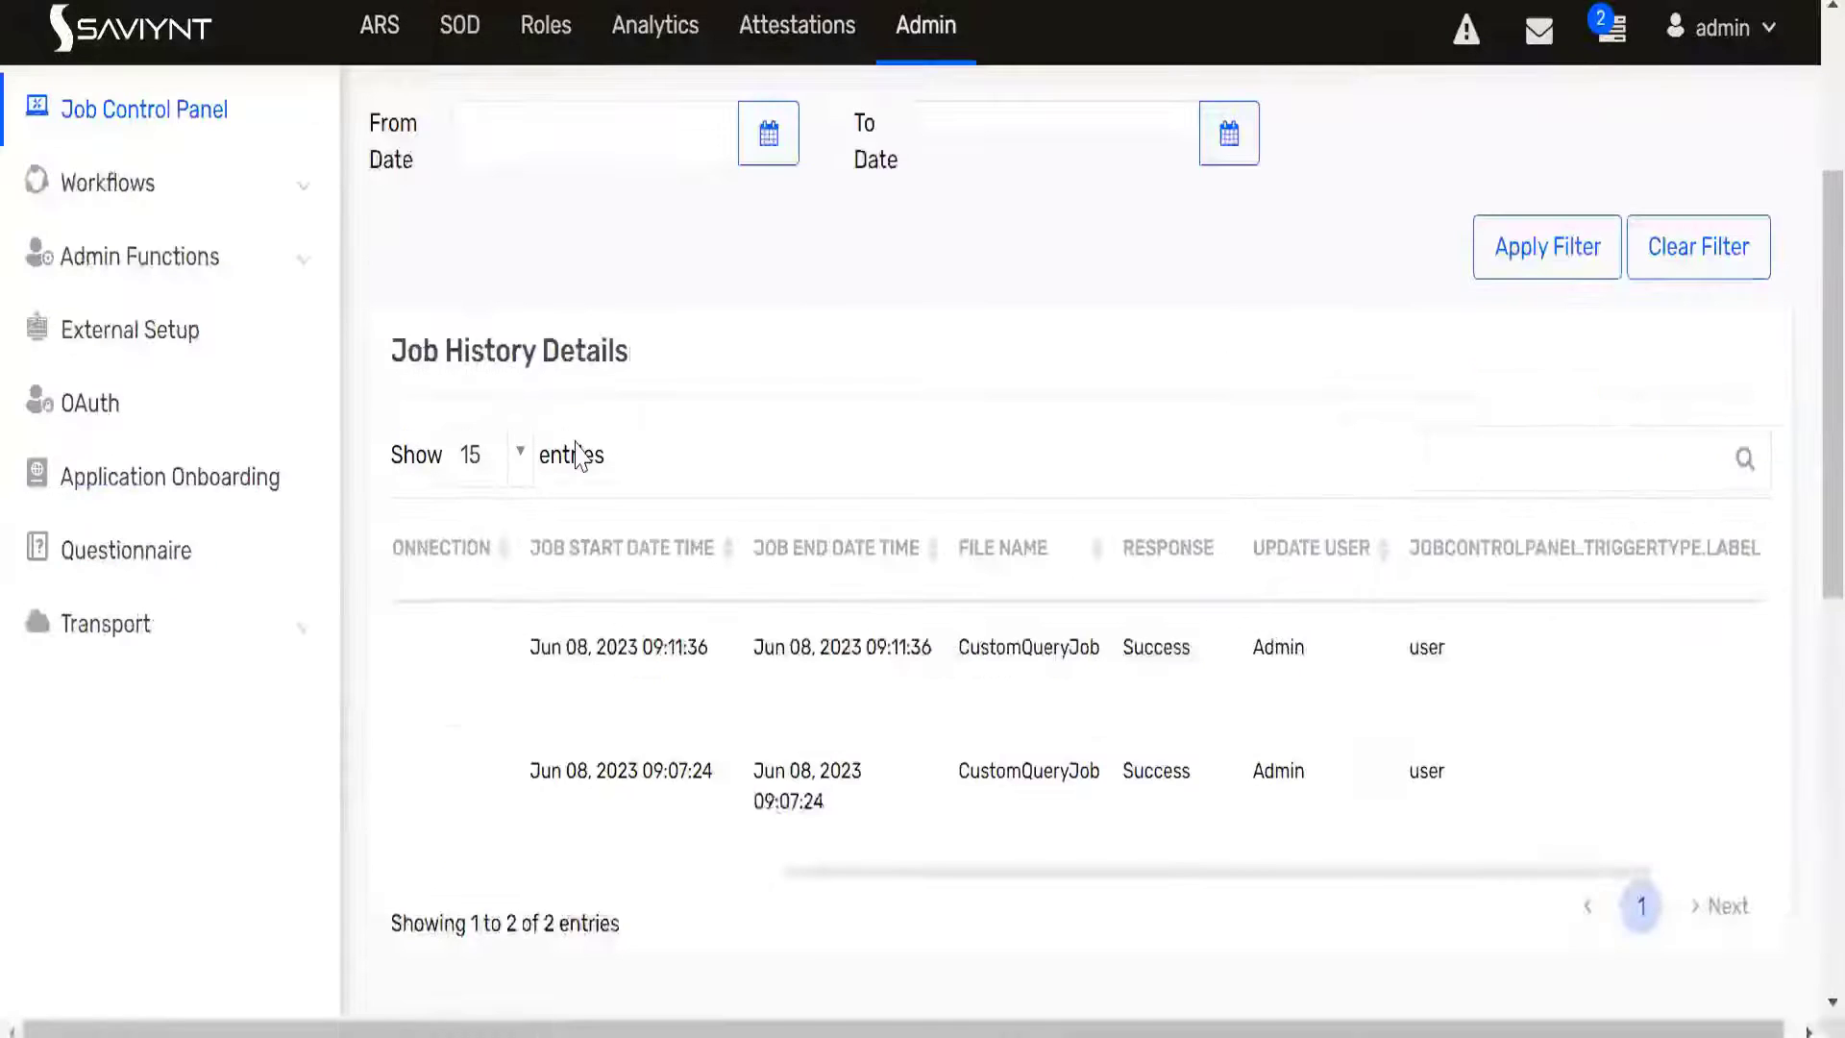
- Start DB_JOB under Provisioning Job (WSRETRYJOB) in the Job Control Panel with ActiveDirectoryDemo as its system
scroll(586, 454, up, 4)
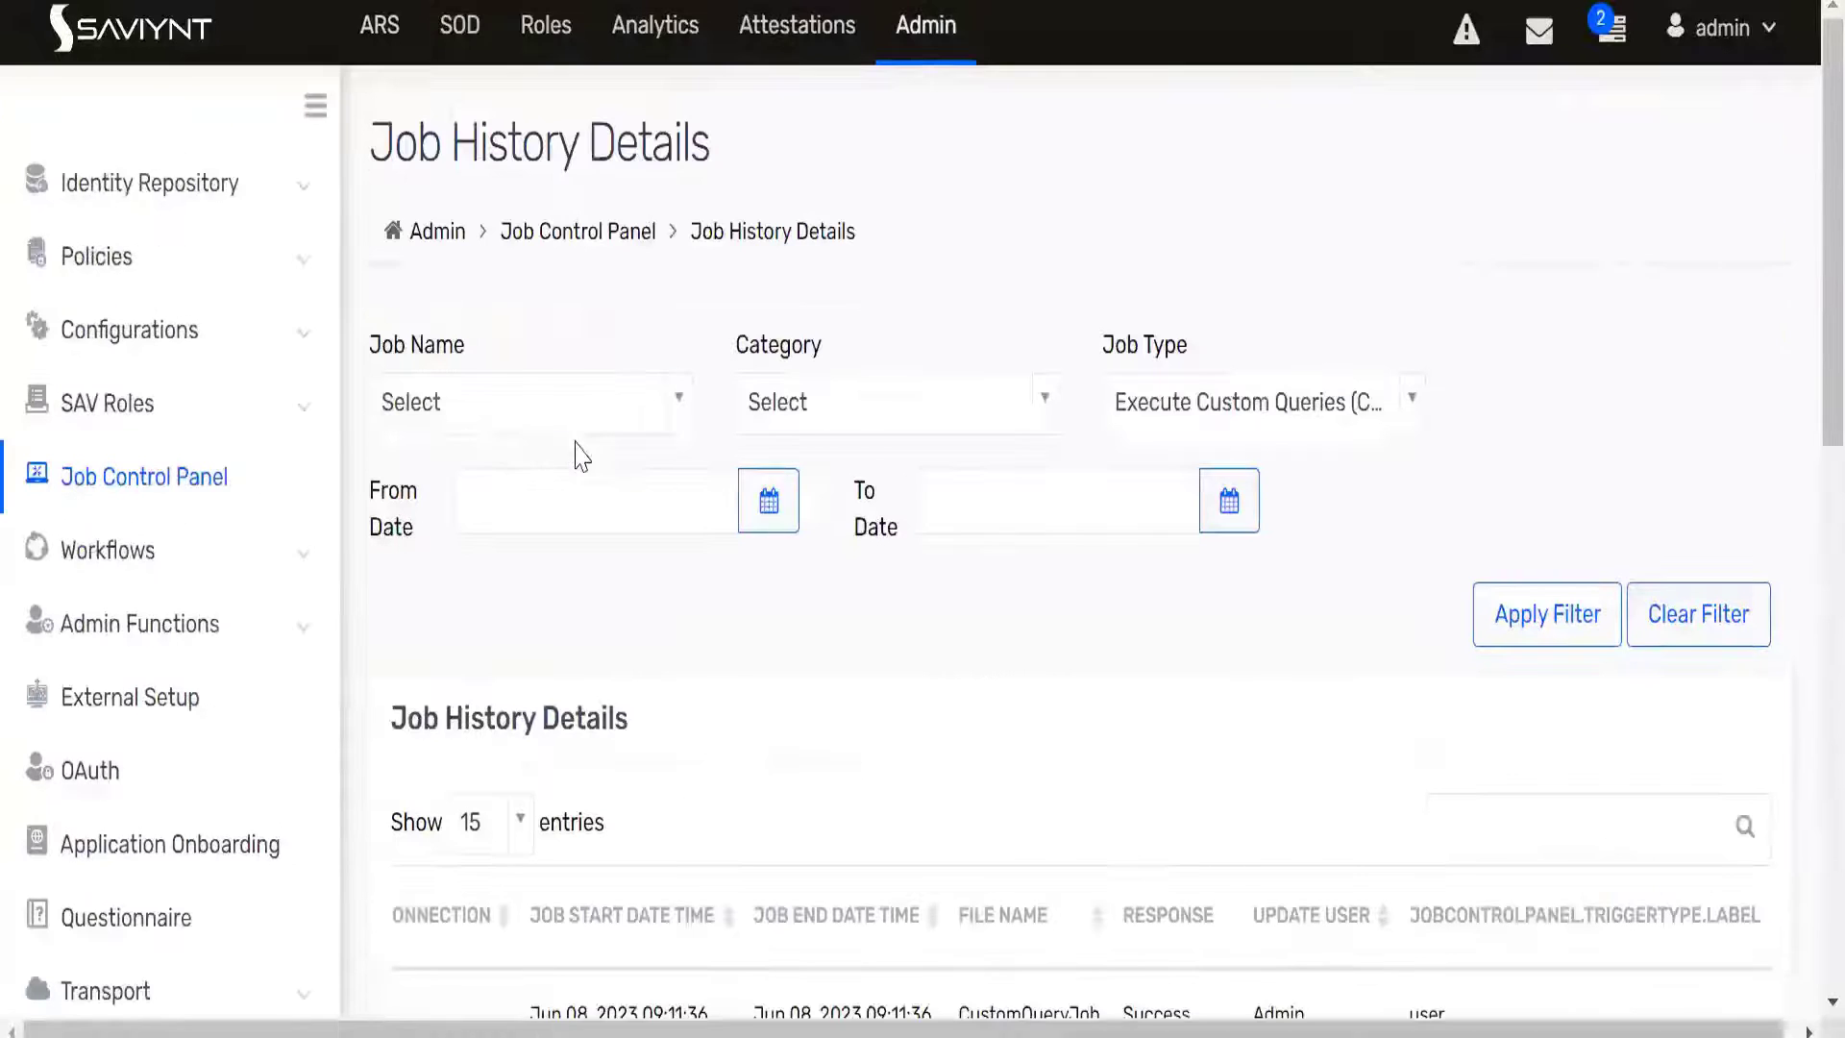
click(188, 473)
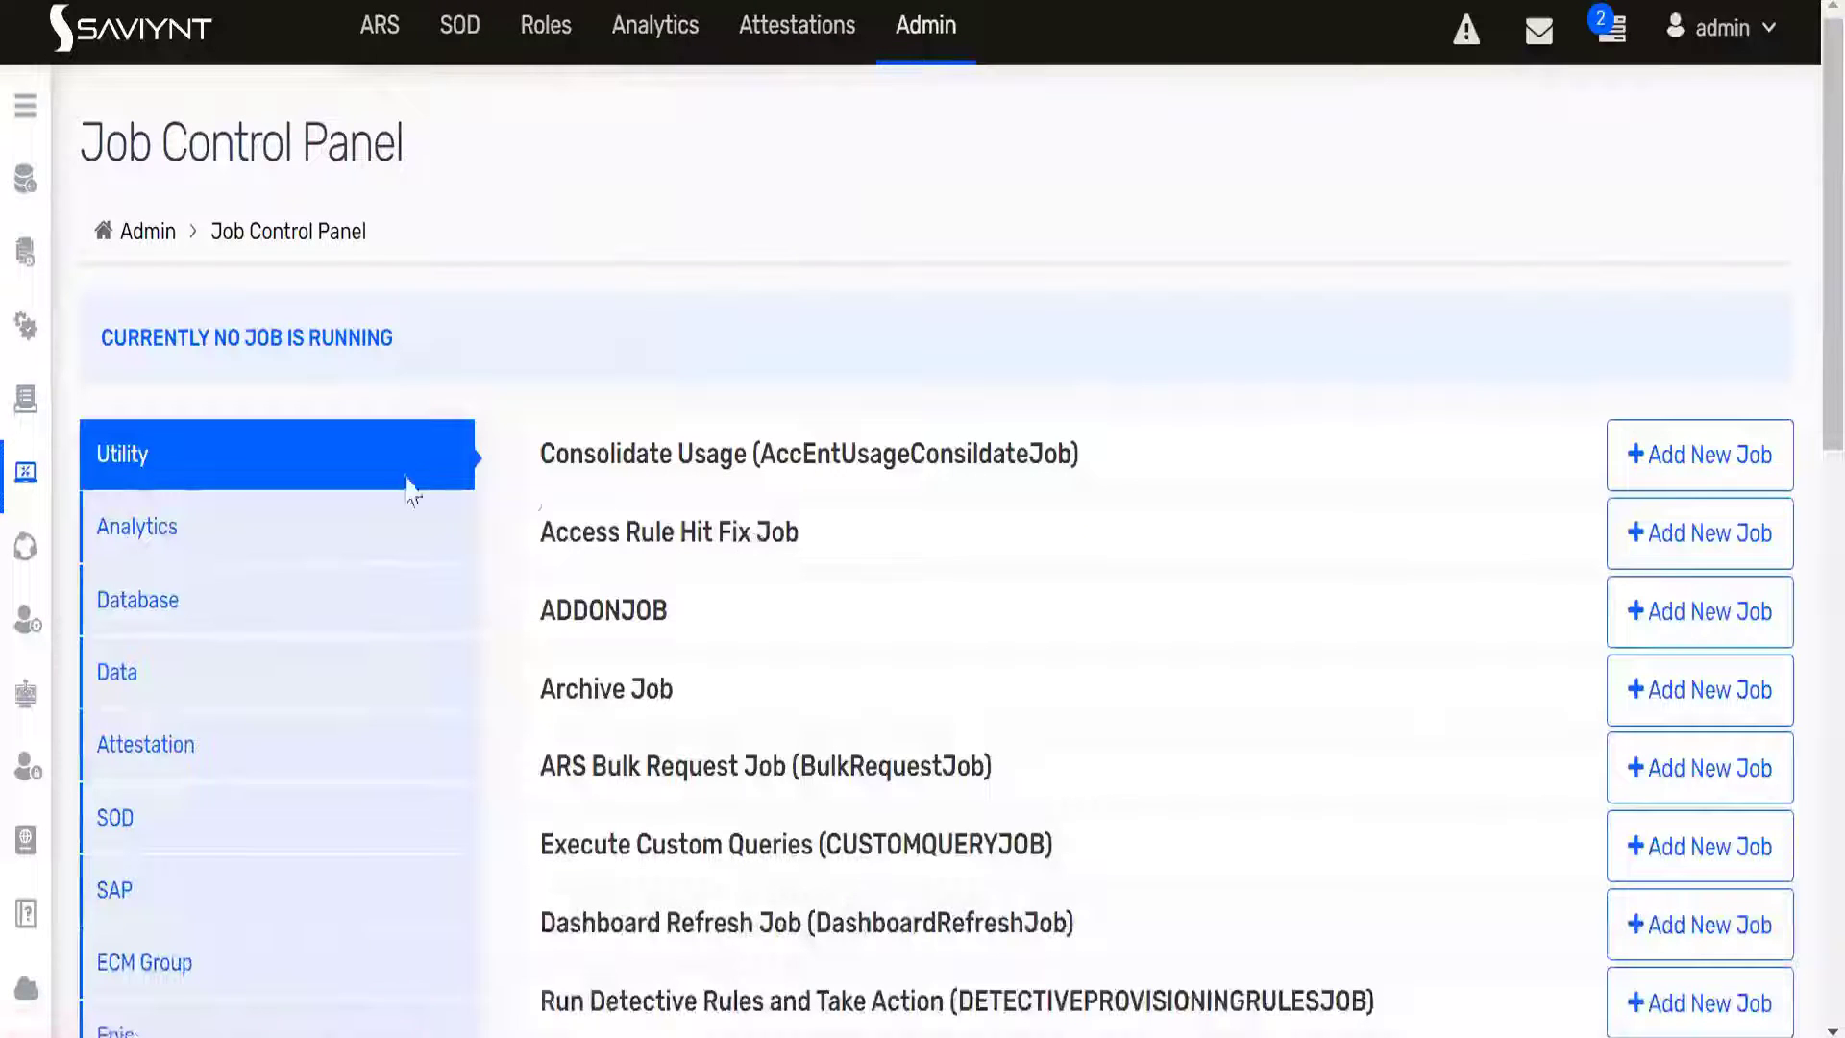
scroll(747, 534, down, 15)
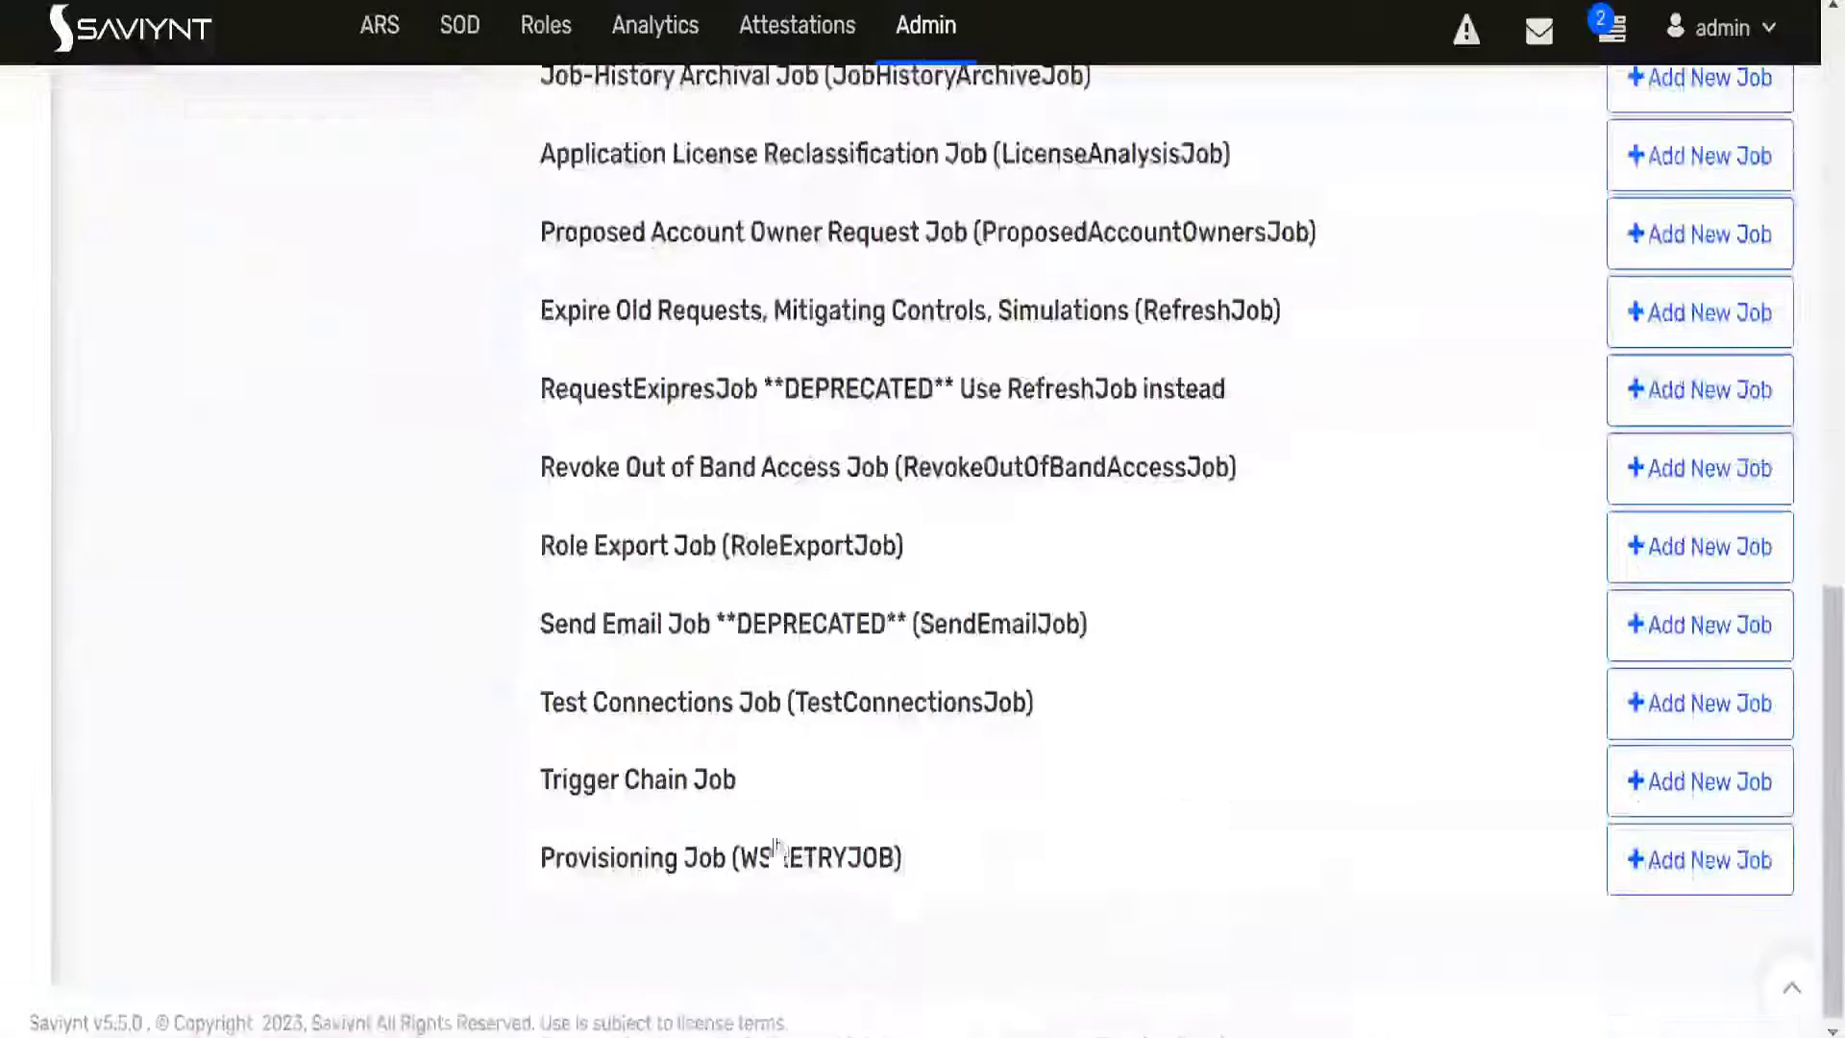
scroll(724, 725, down, 2)
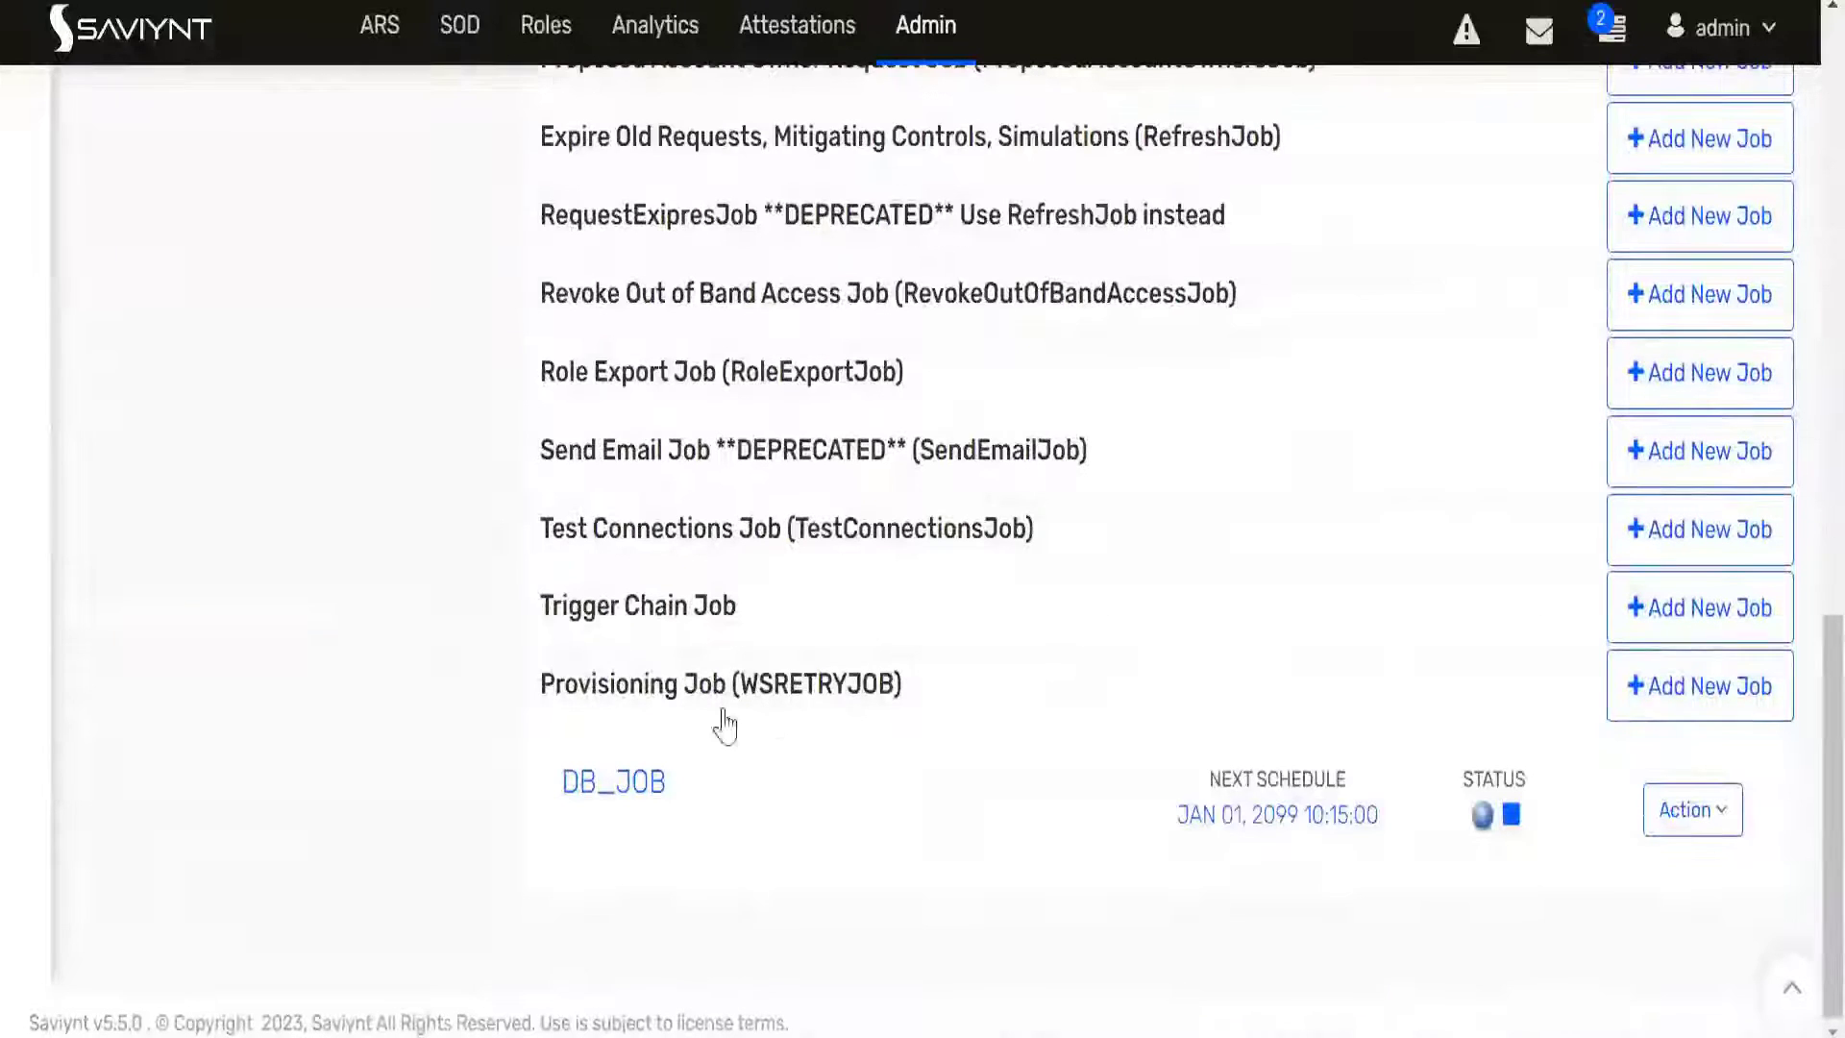
click(1667, 818)
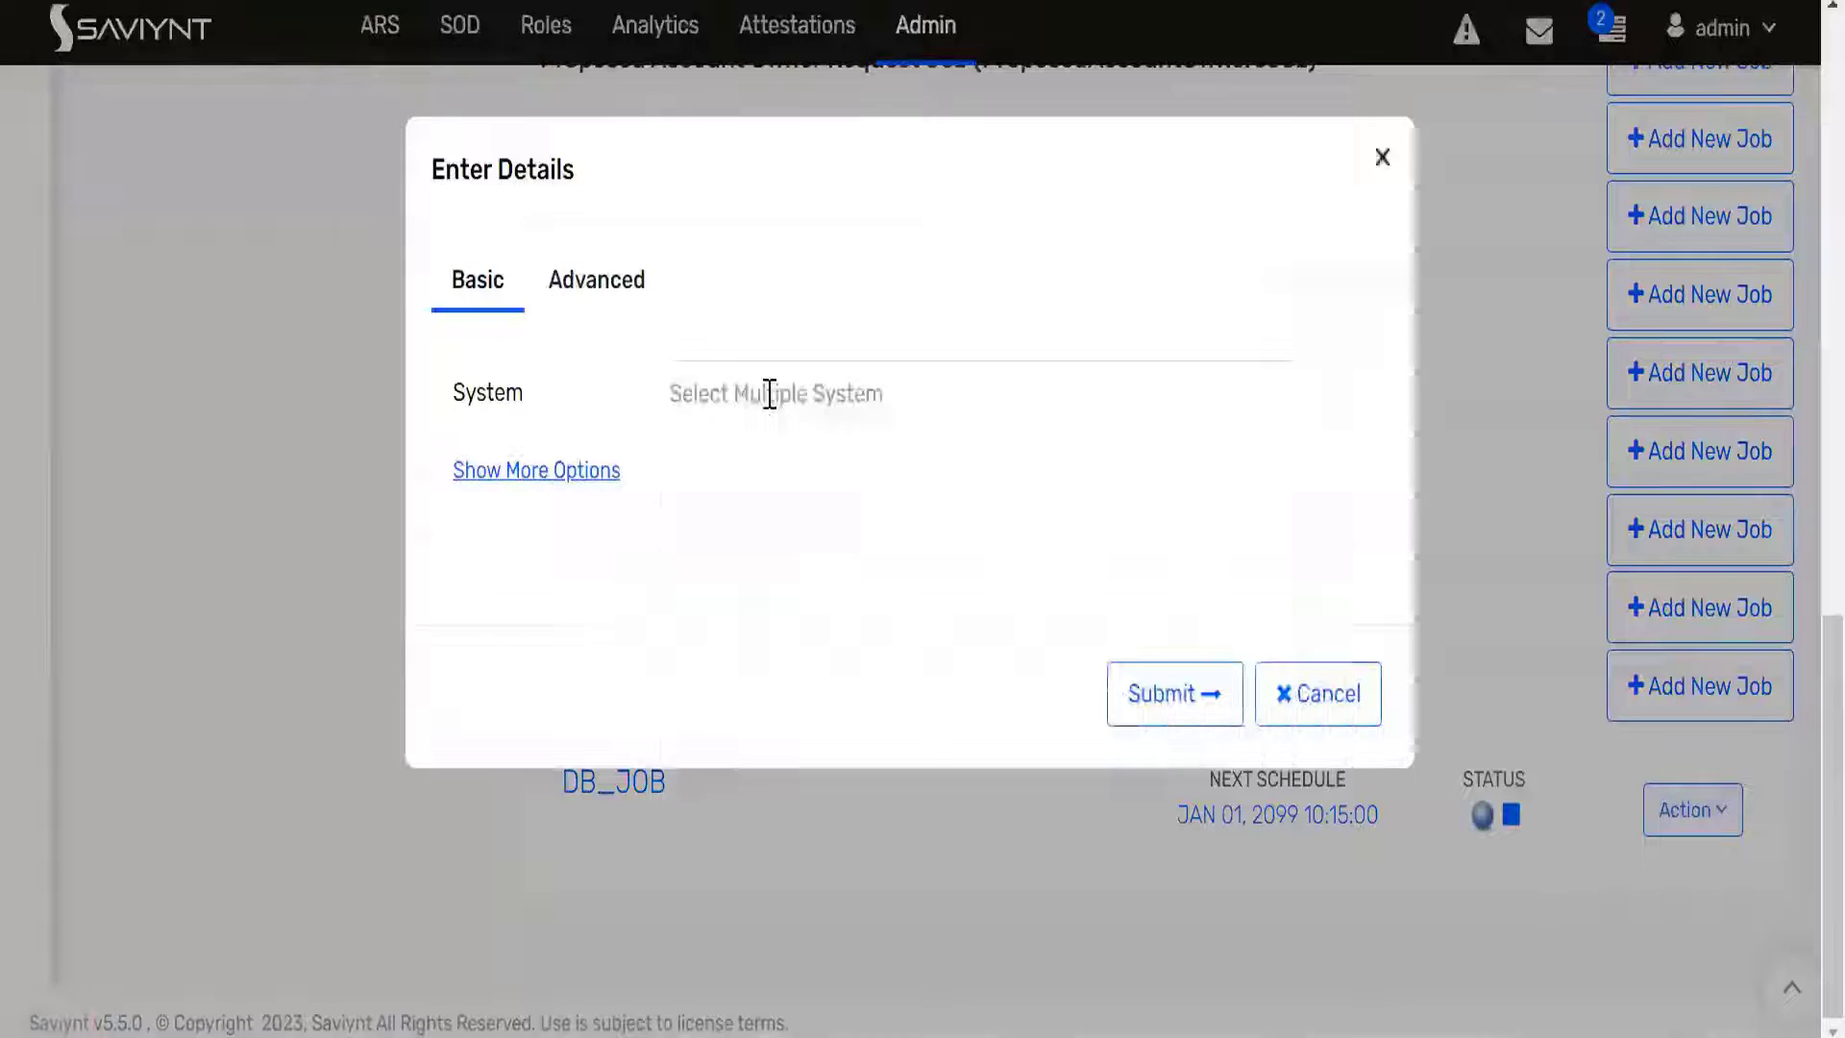
click(766, 394)
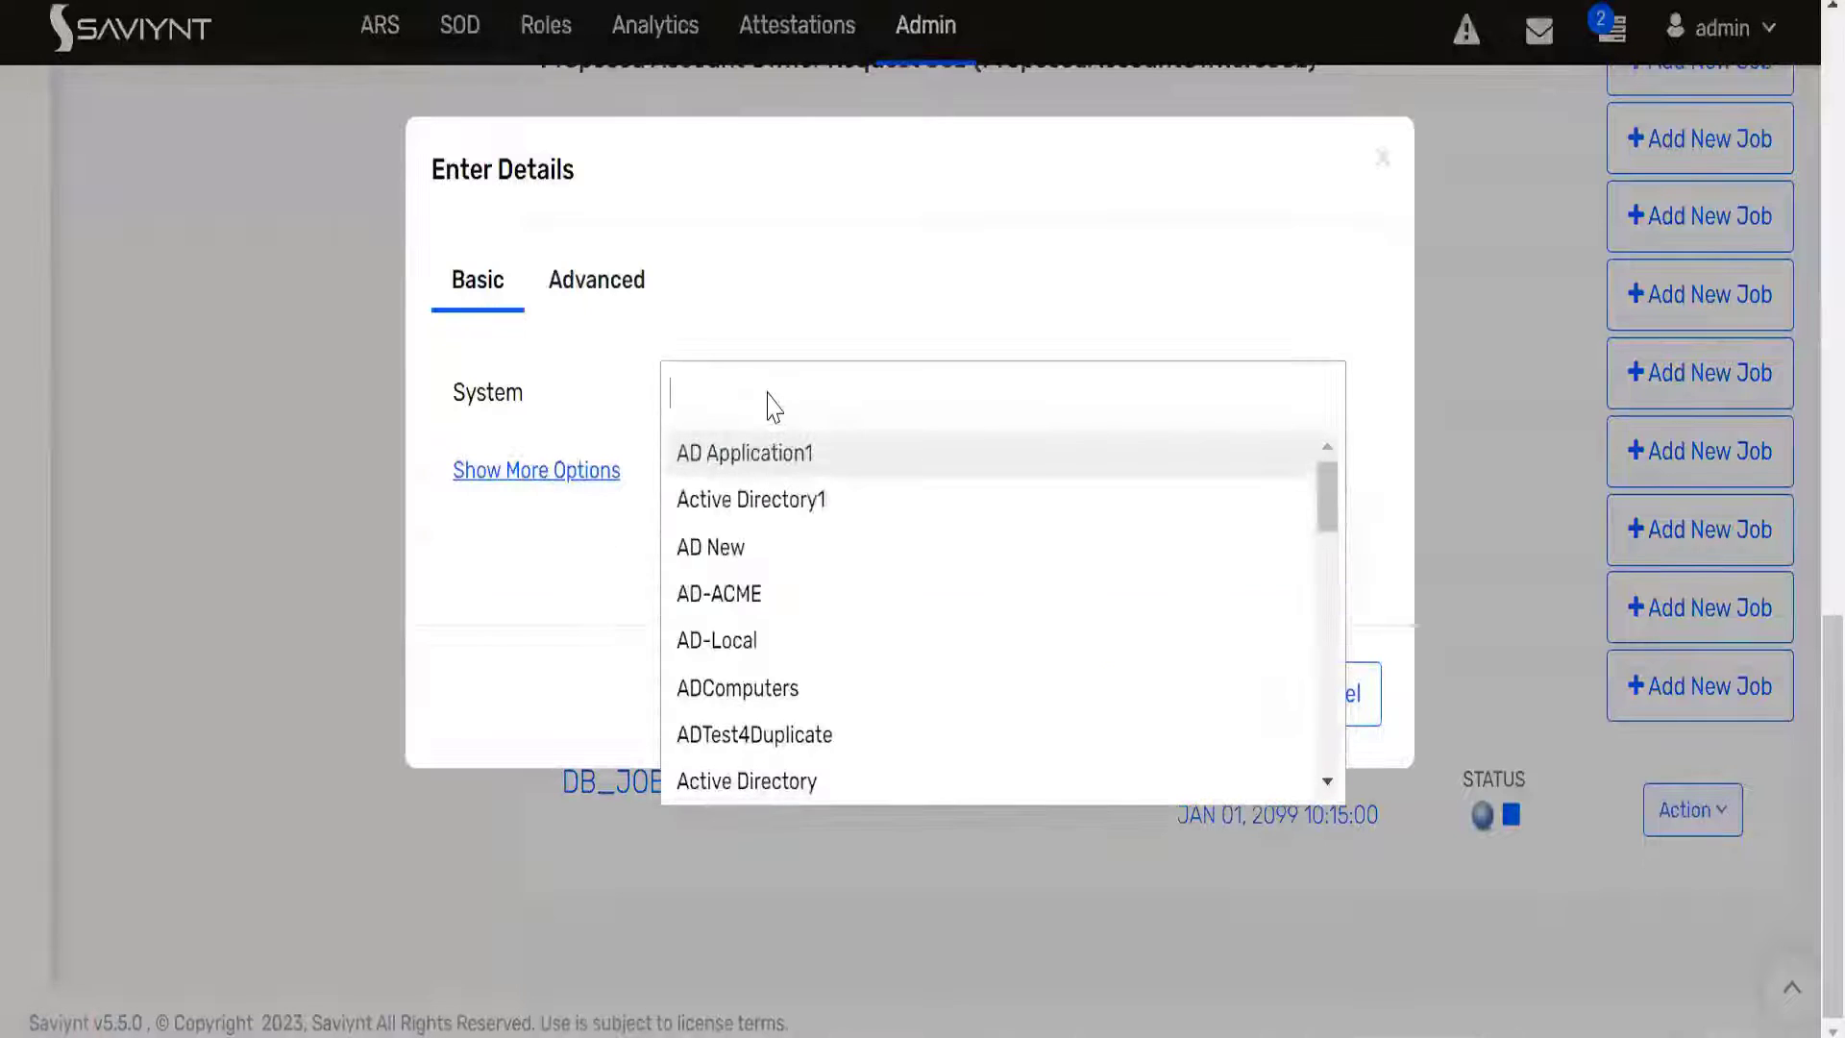
text(act)
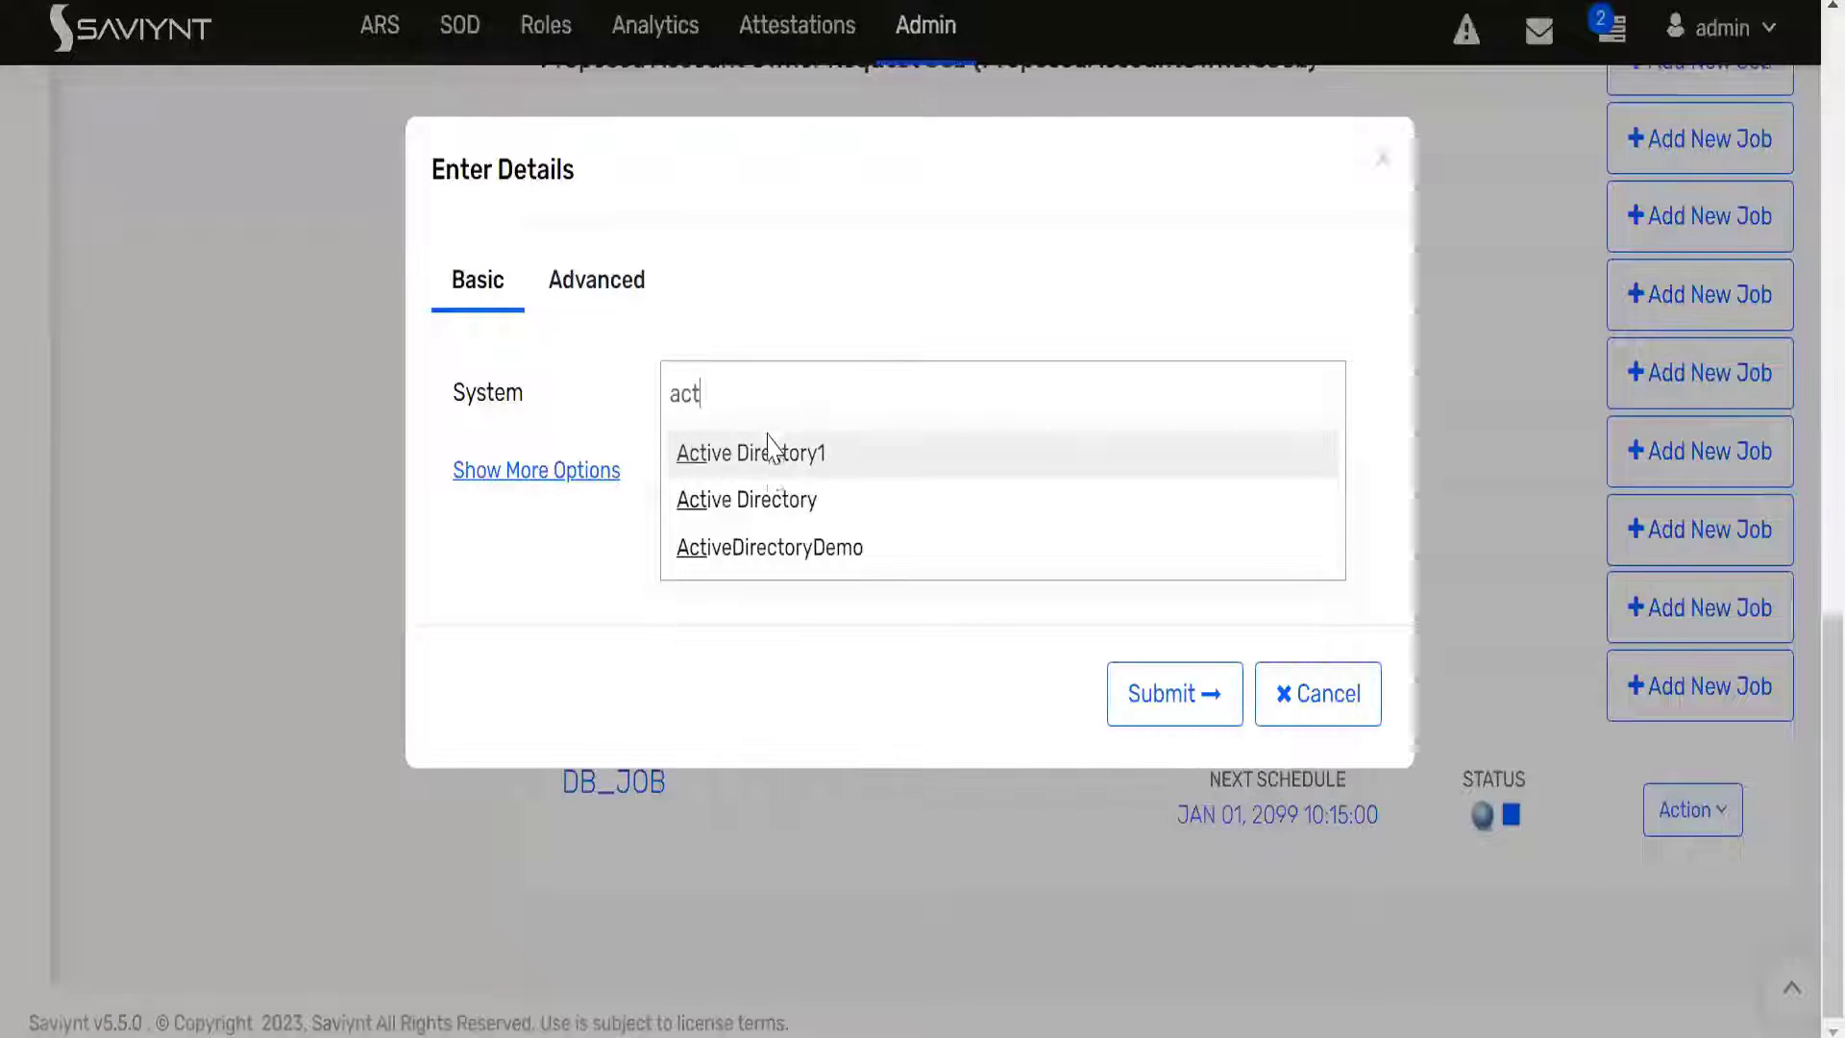
click(790, 550)
- Limit the provisioning job to the New Account task type under its additional options and submit it
click(606, 529)
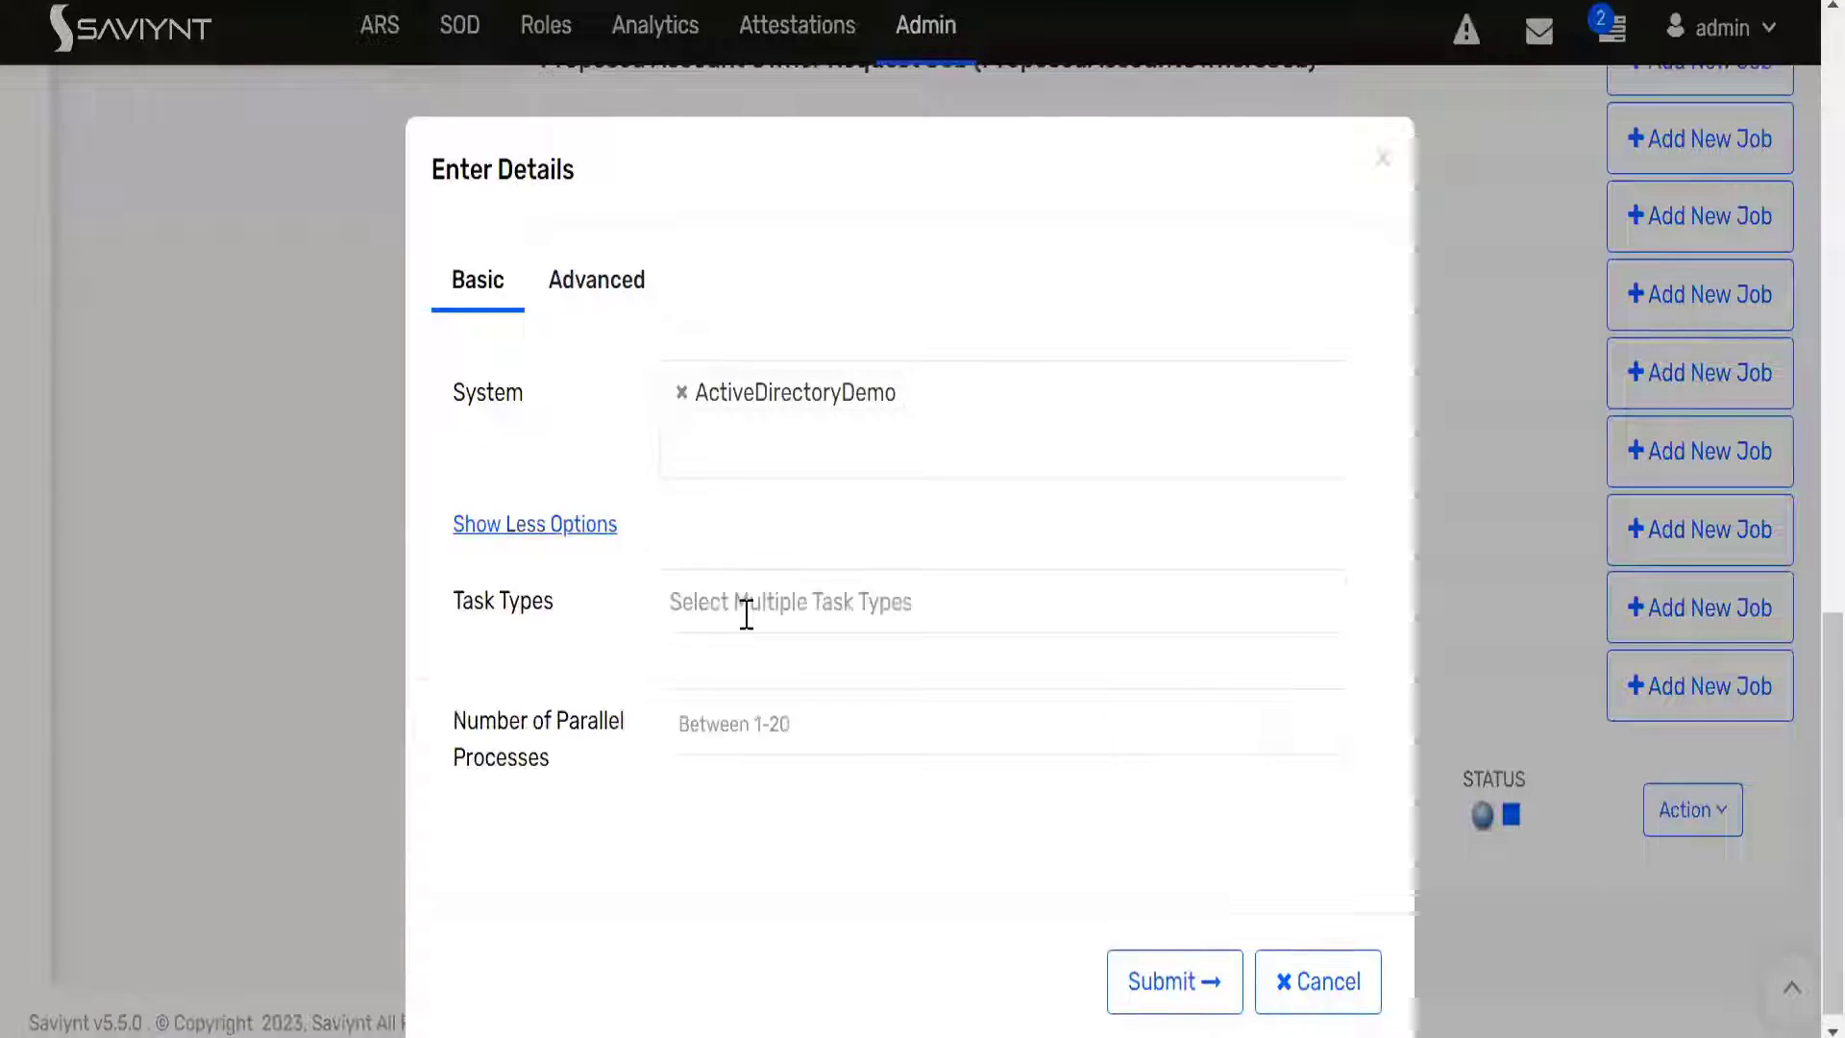
click(746, 611)
text(new)
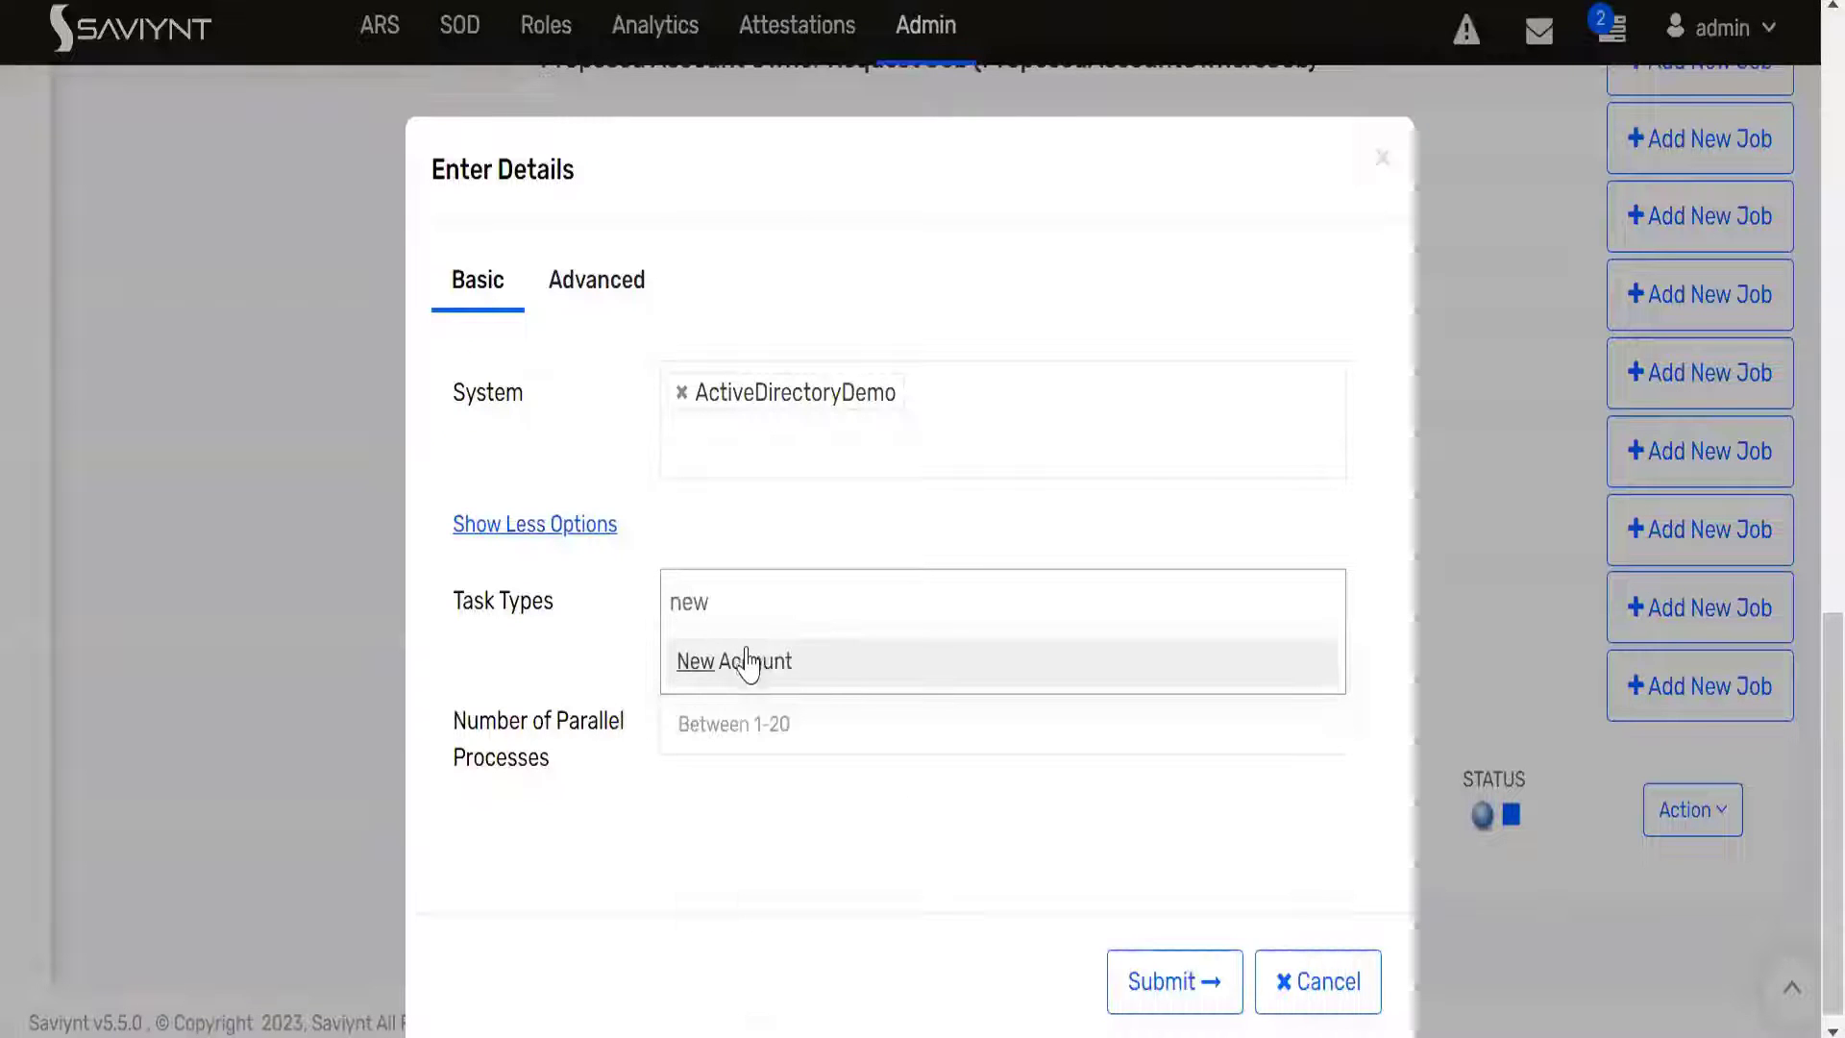
click(747, 653)
scroll(1038, 732, down, 1)
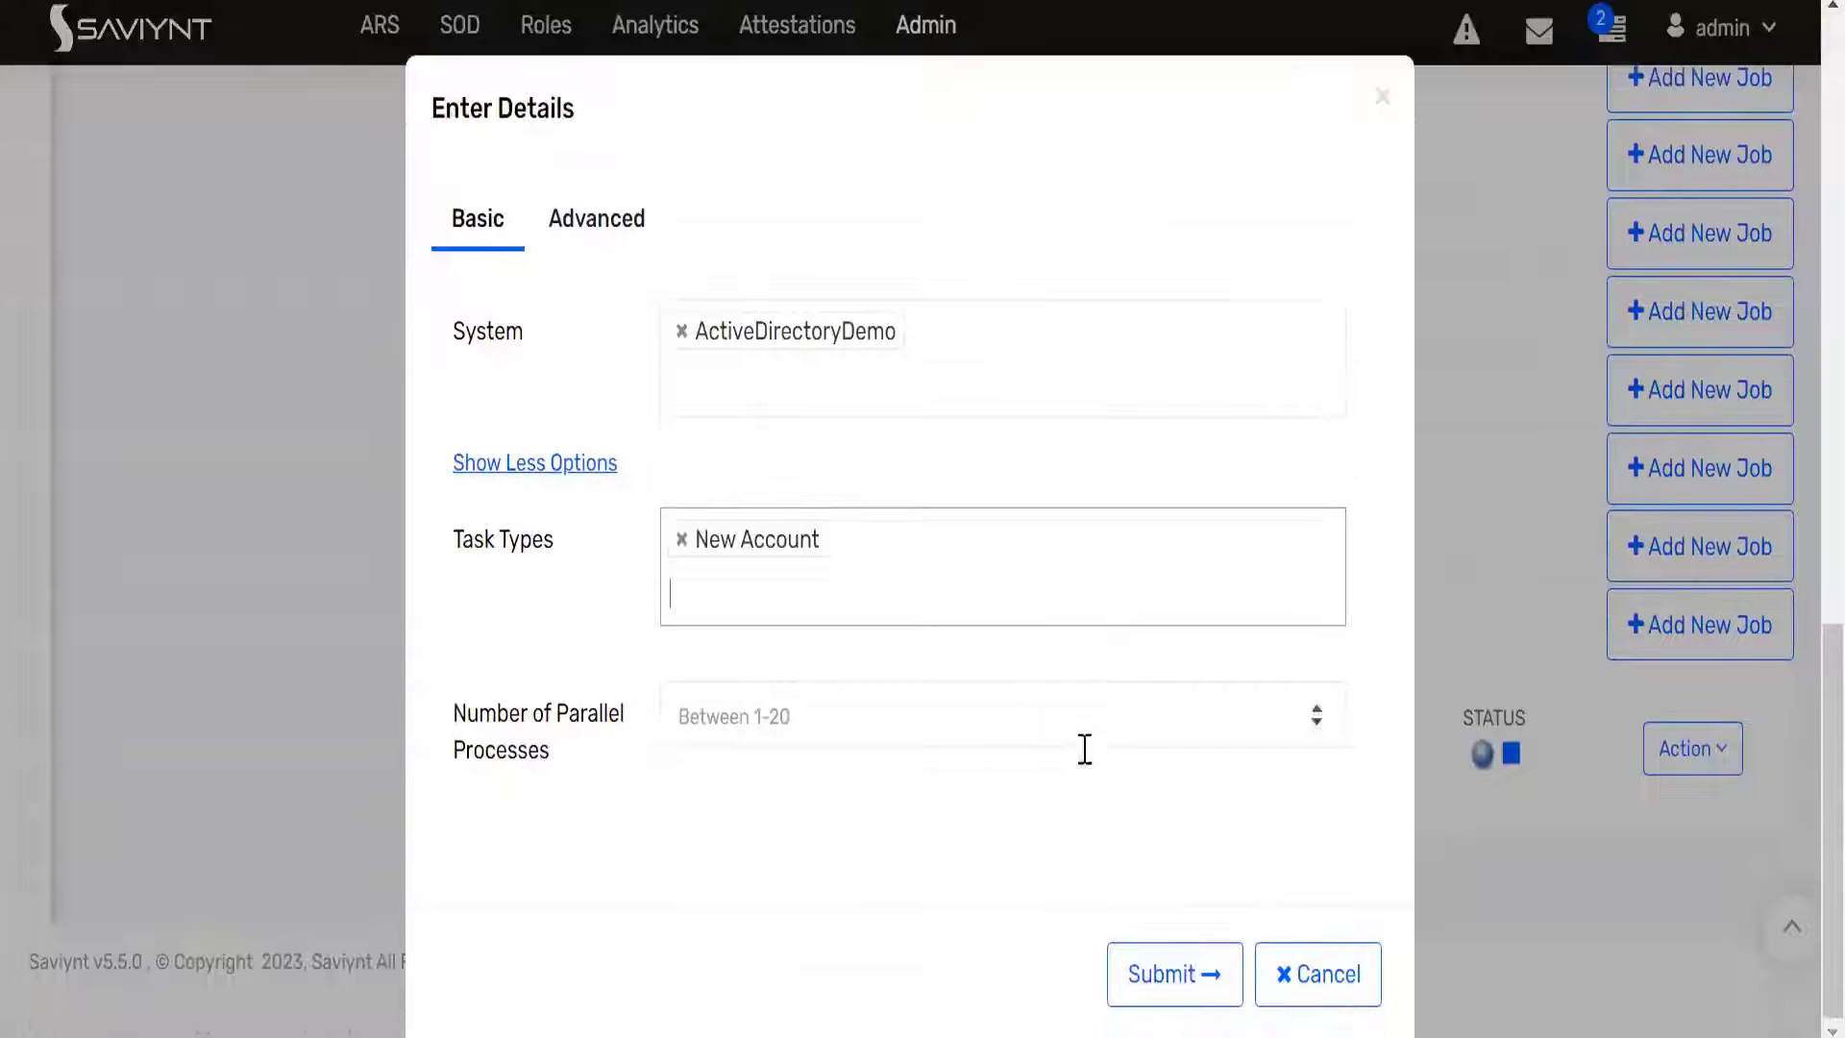
click(1156, 975)
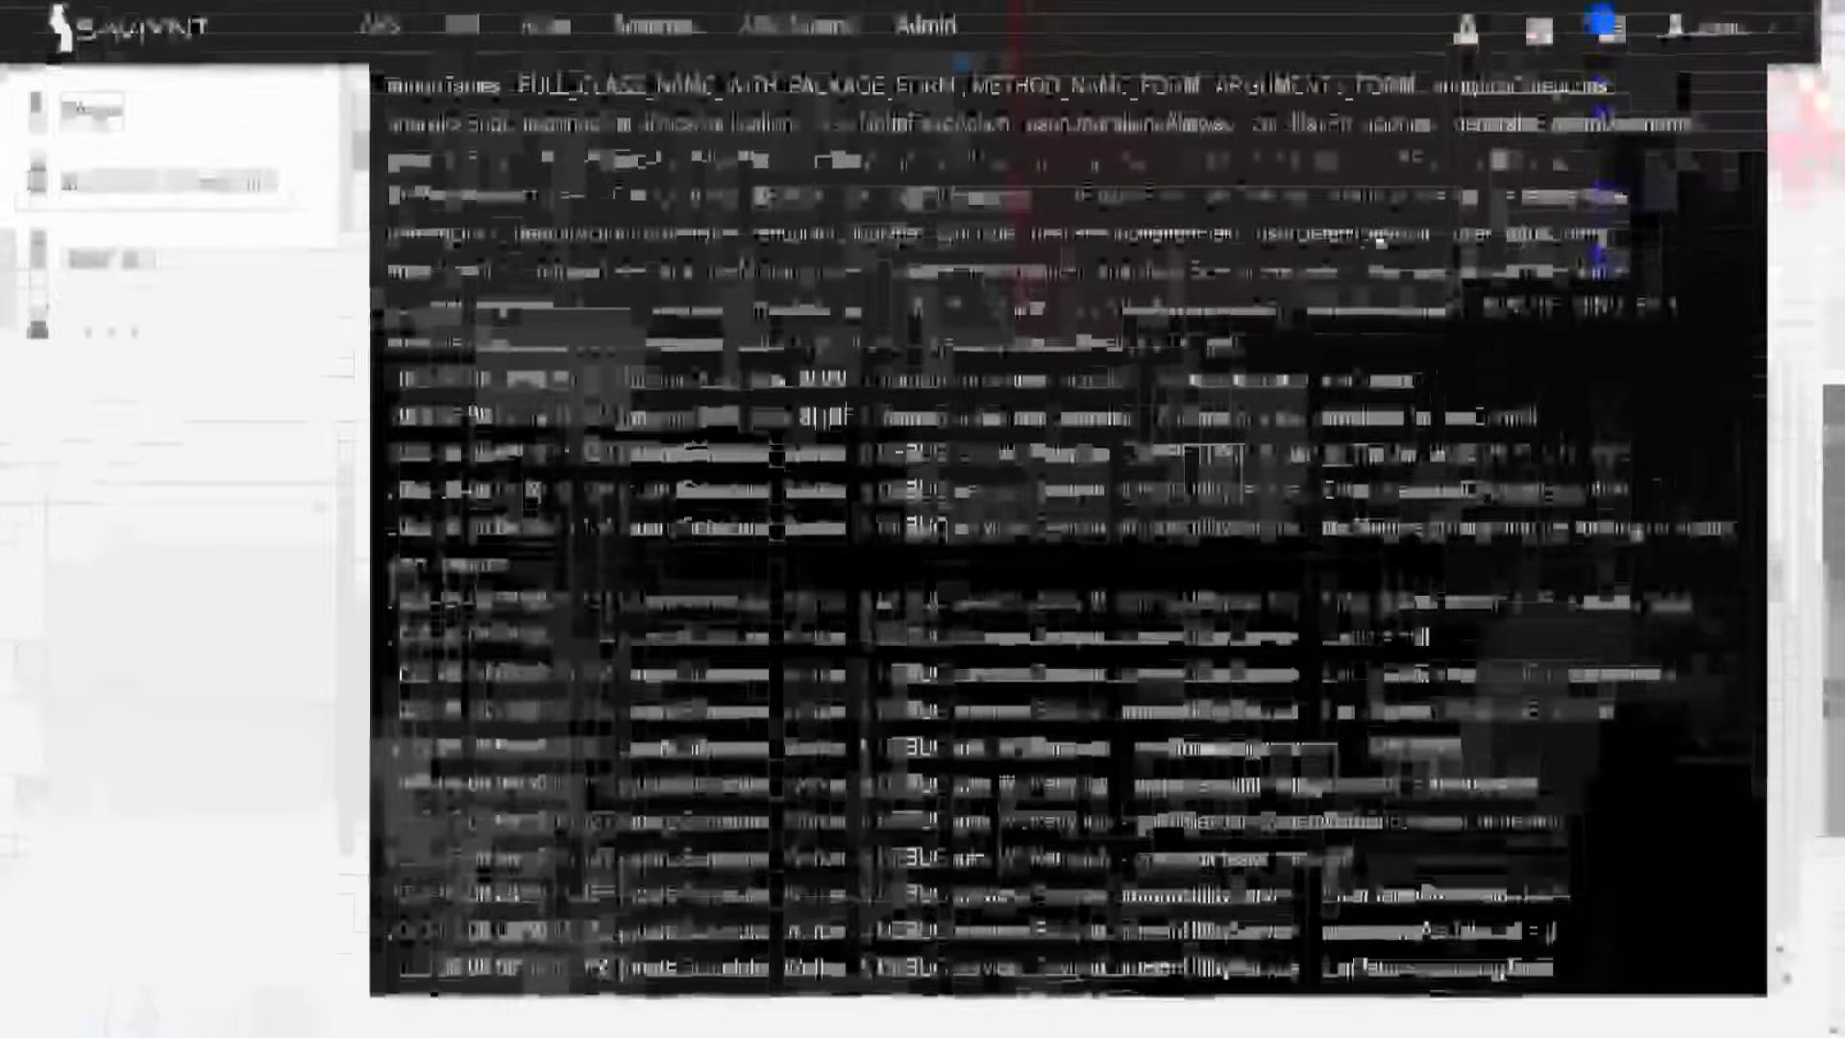
- Read through debugLog.log in Application Logs down to the entry marking the end of the WSRETRYJOB run
scroll(1010, 651, up, 9)
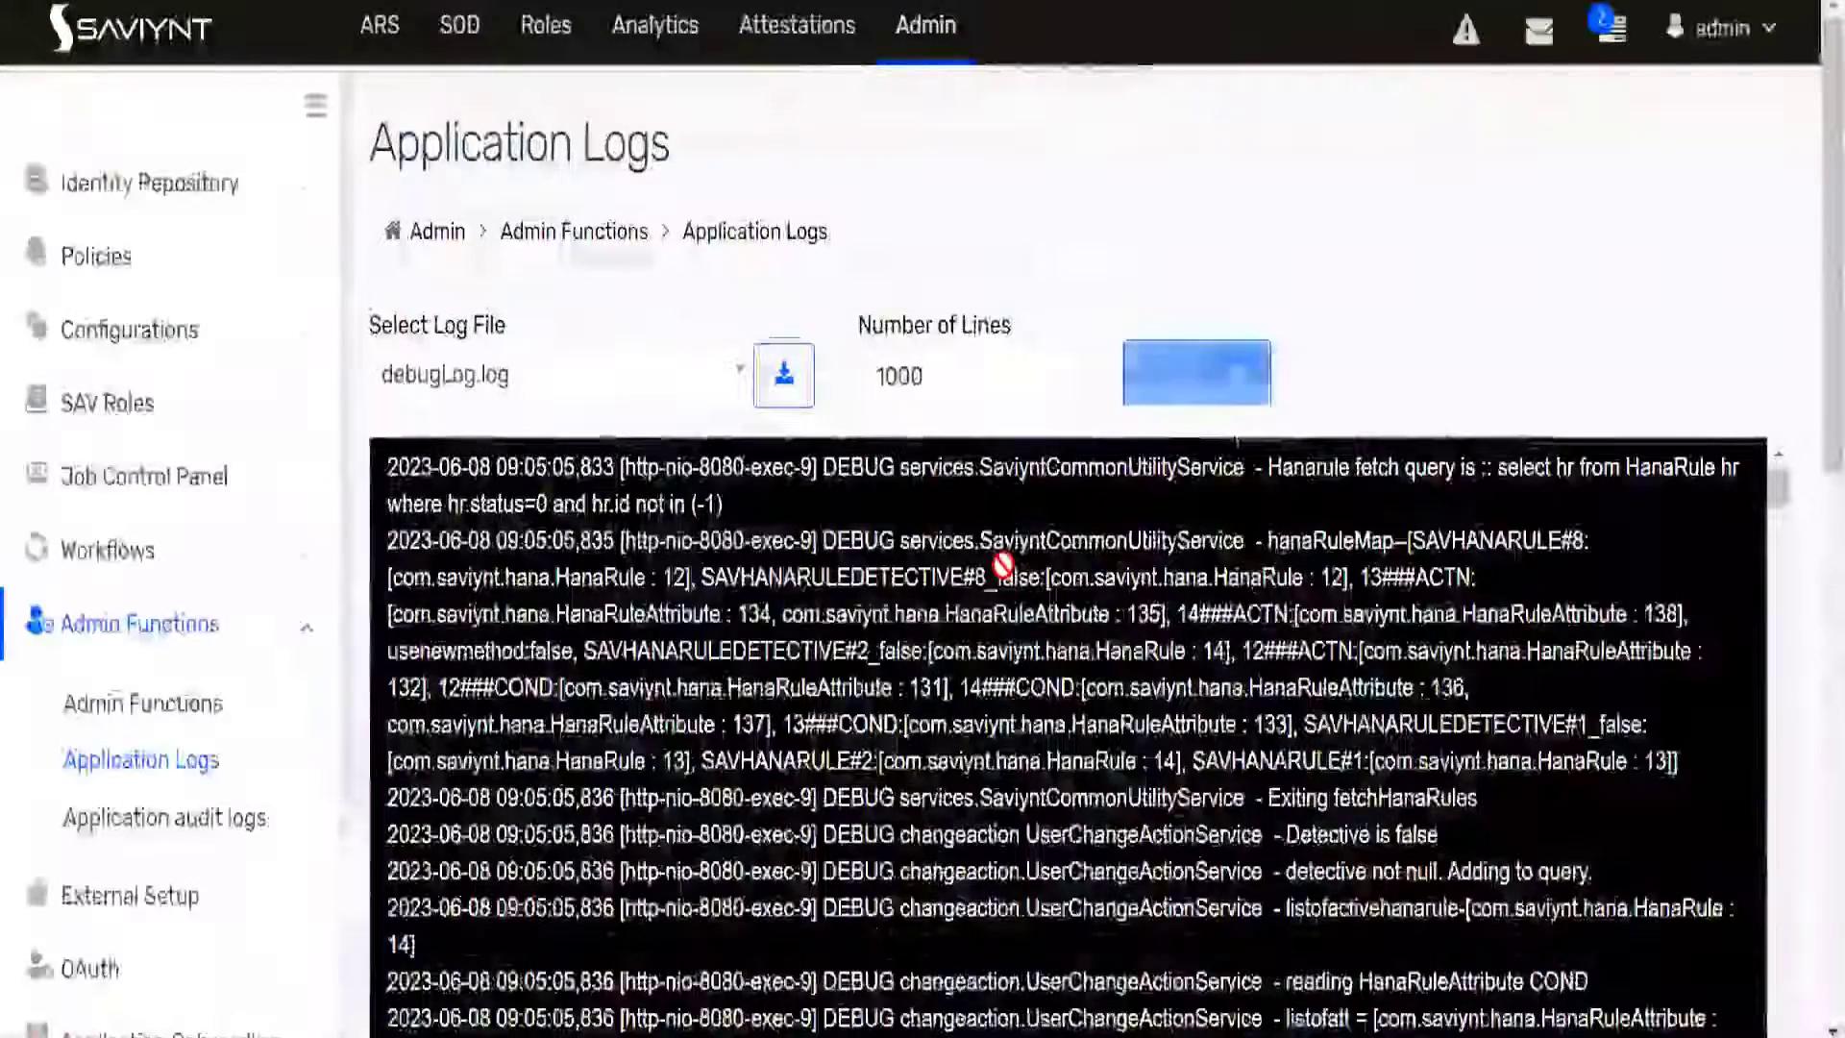
scroll(1045, 550, down, 4)
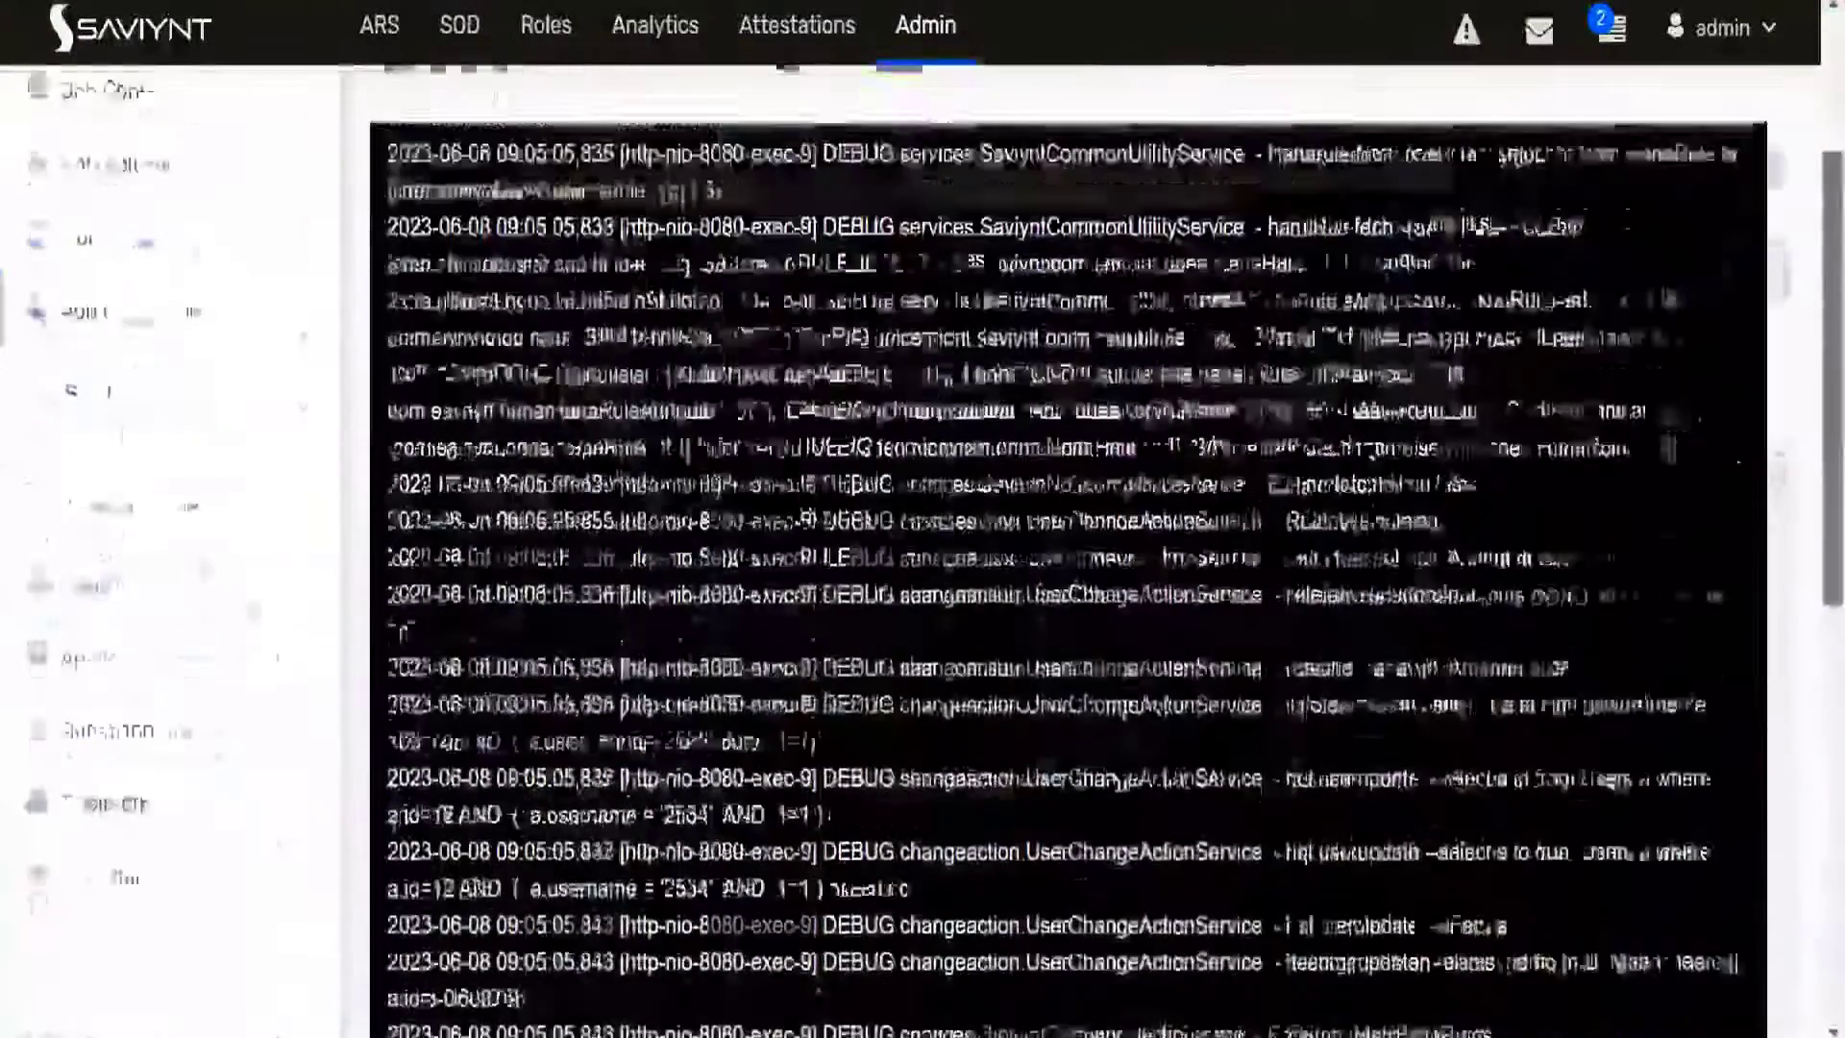
scroll(1803, 548, down, 5)
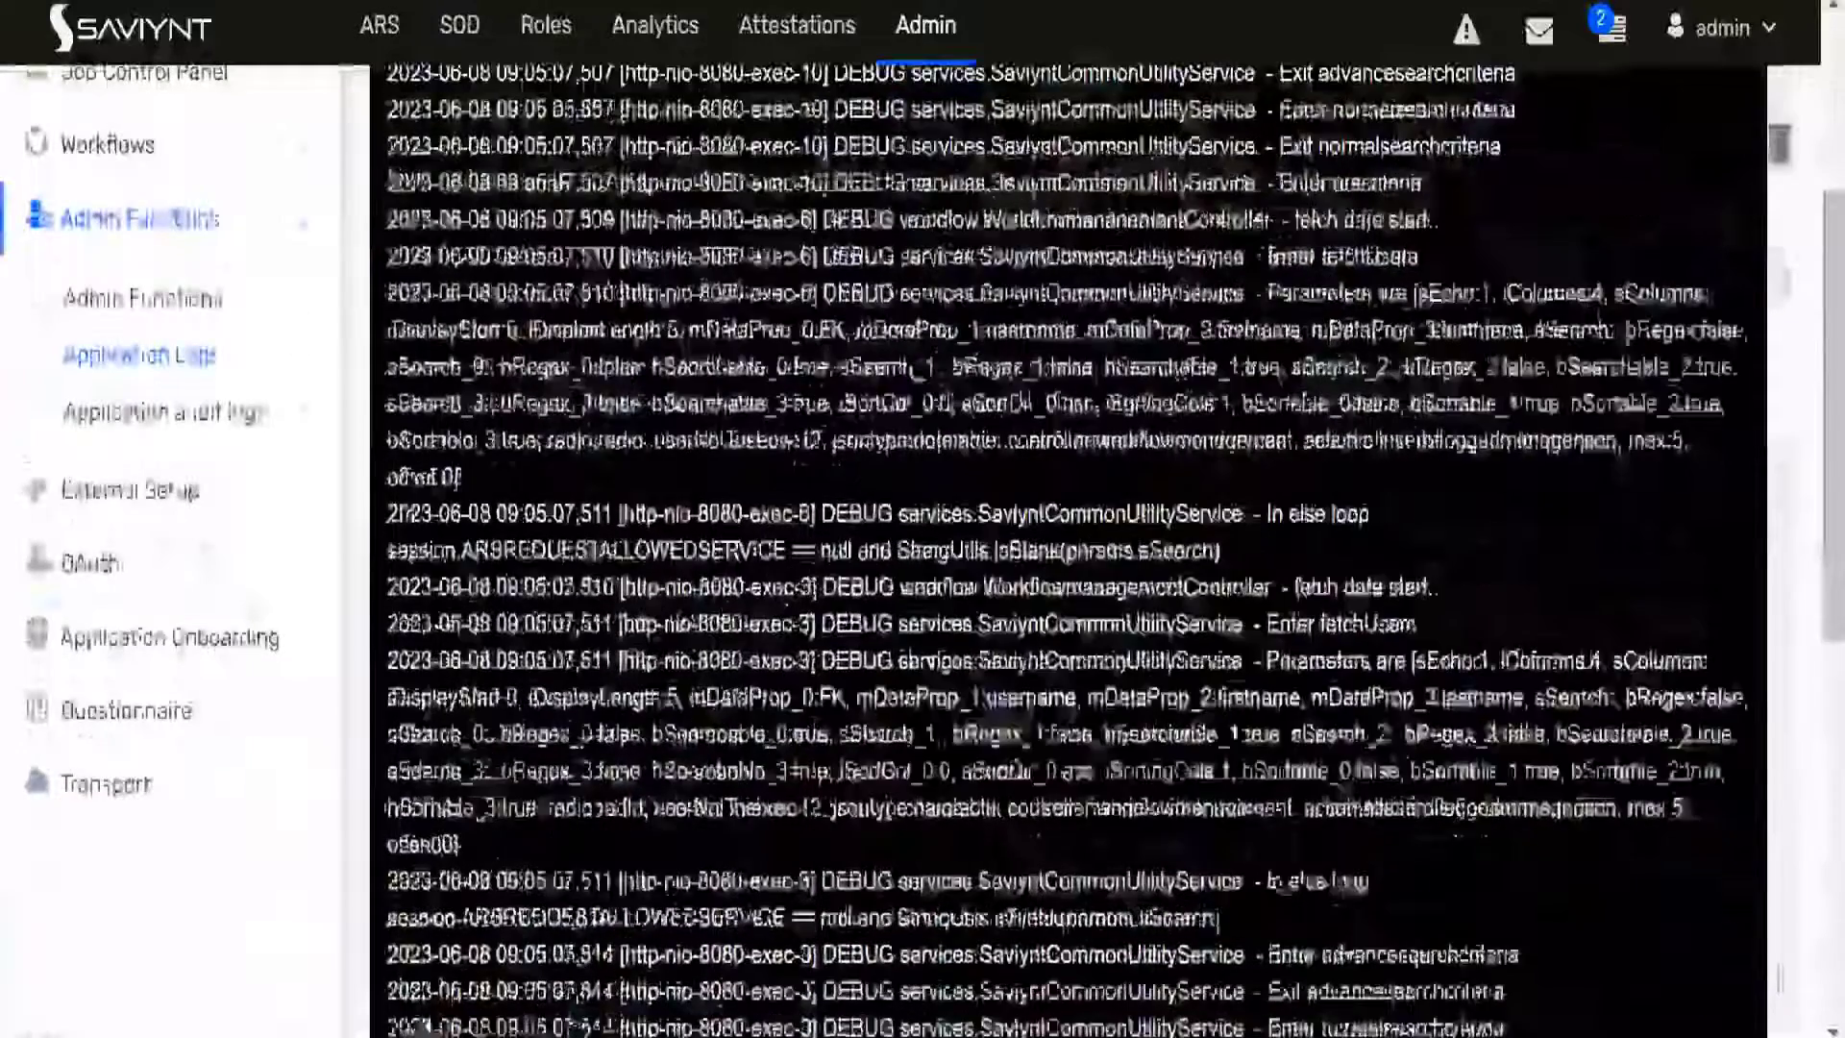
scroll(1796, 543, down, 10)
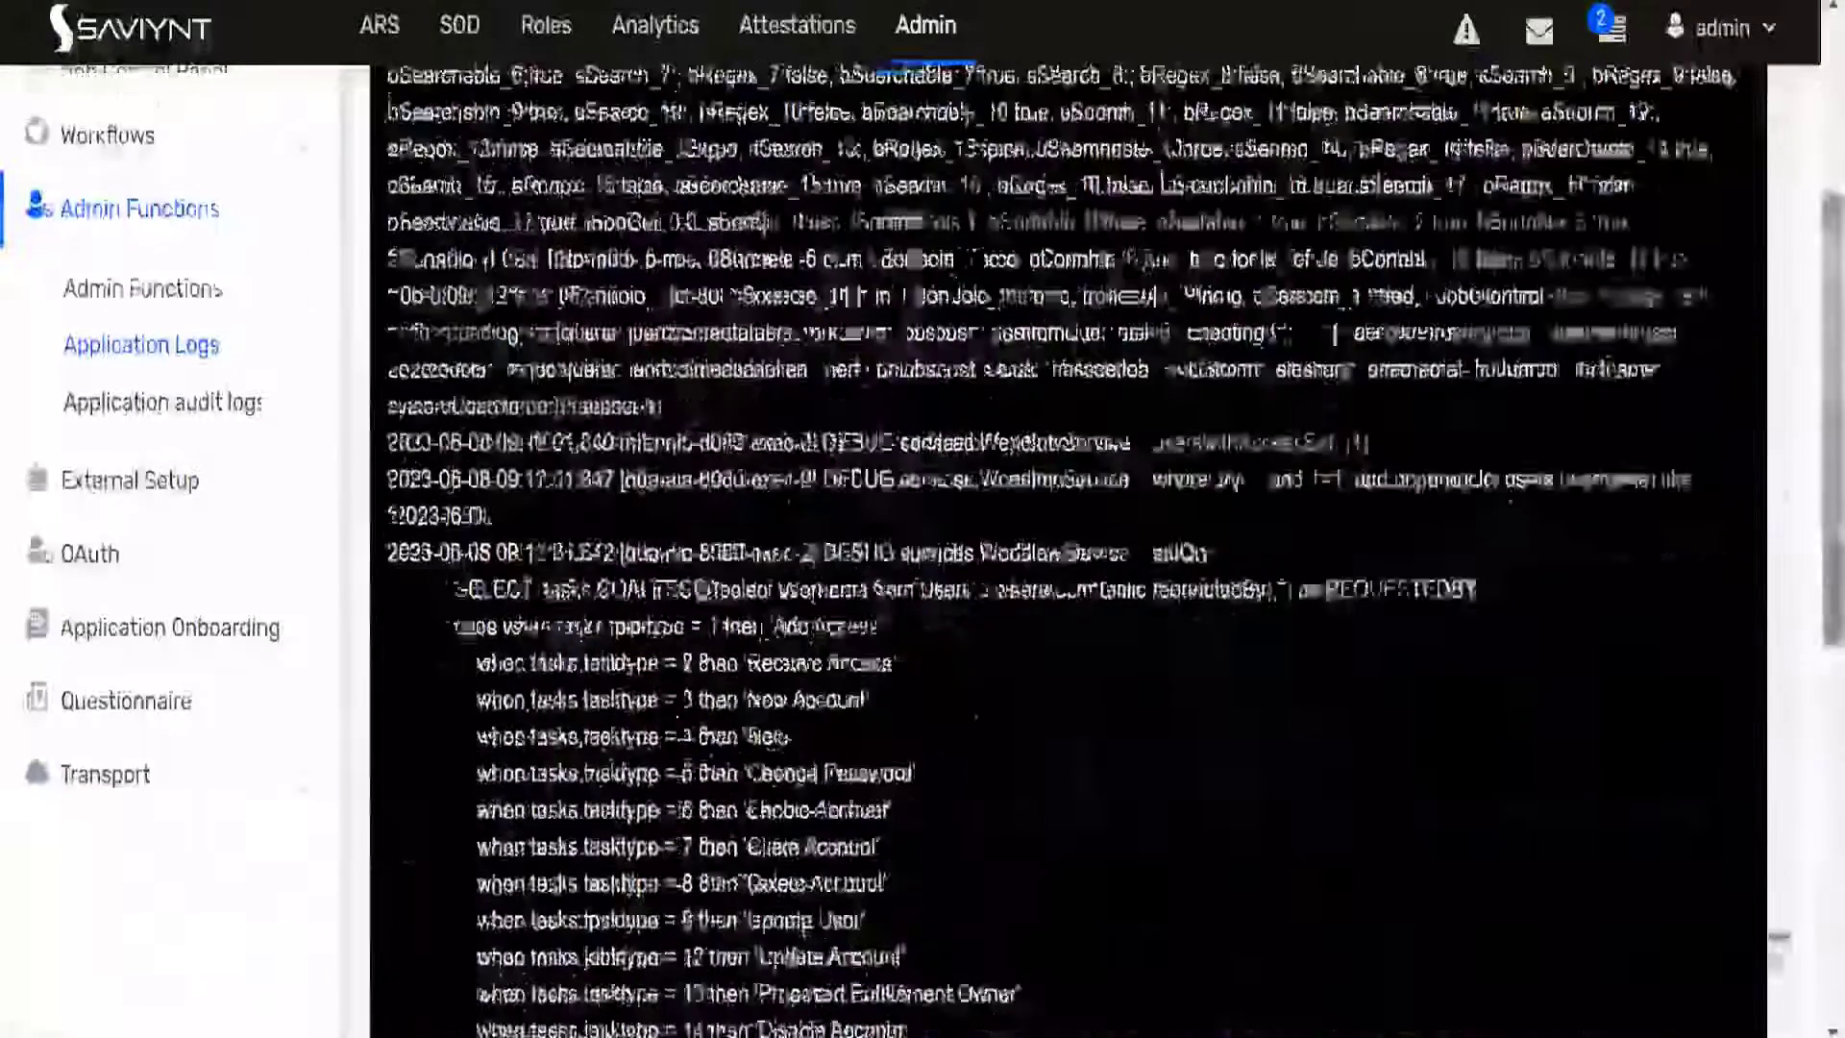
scroll(1777, 519, down, 4)
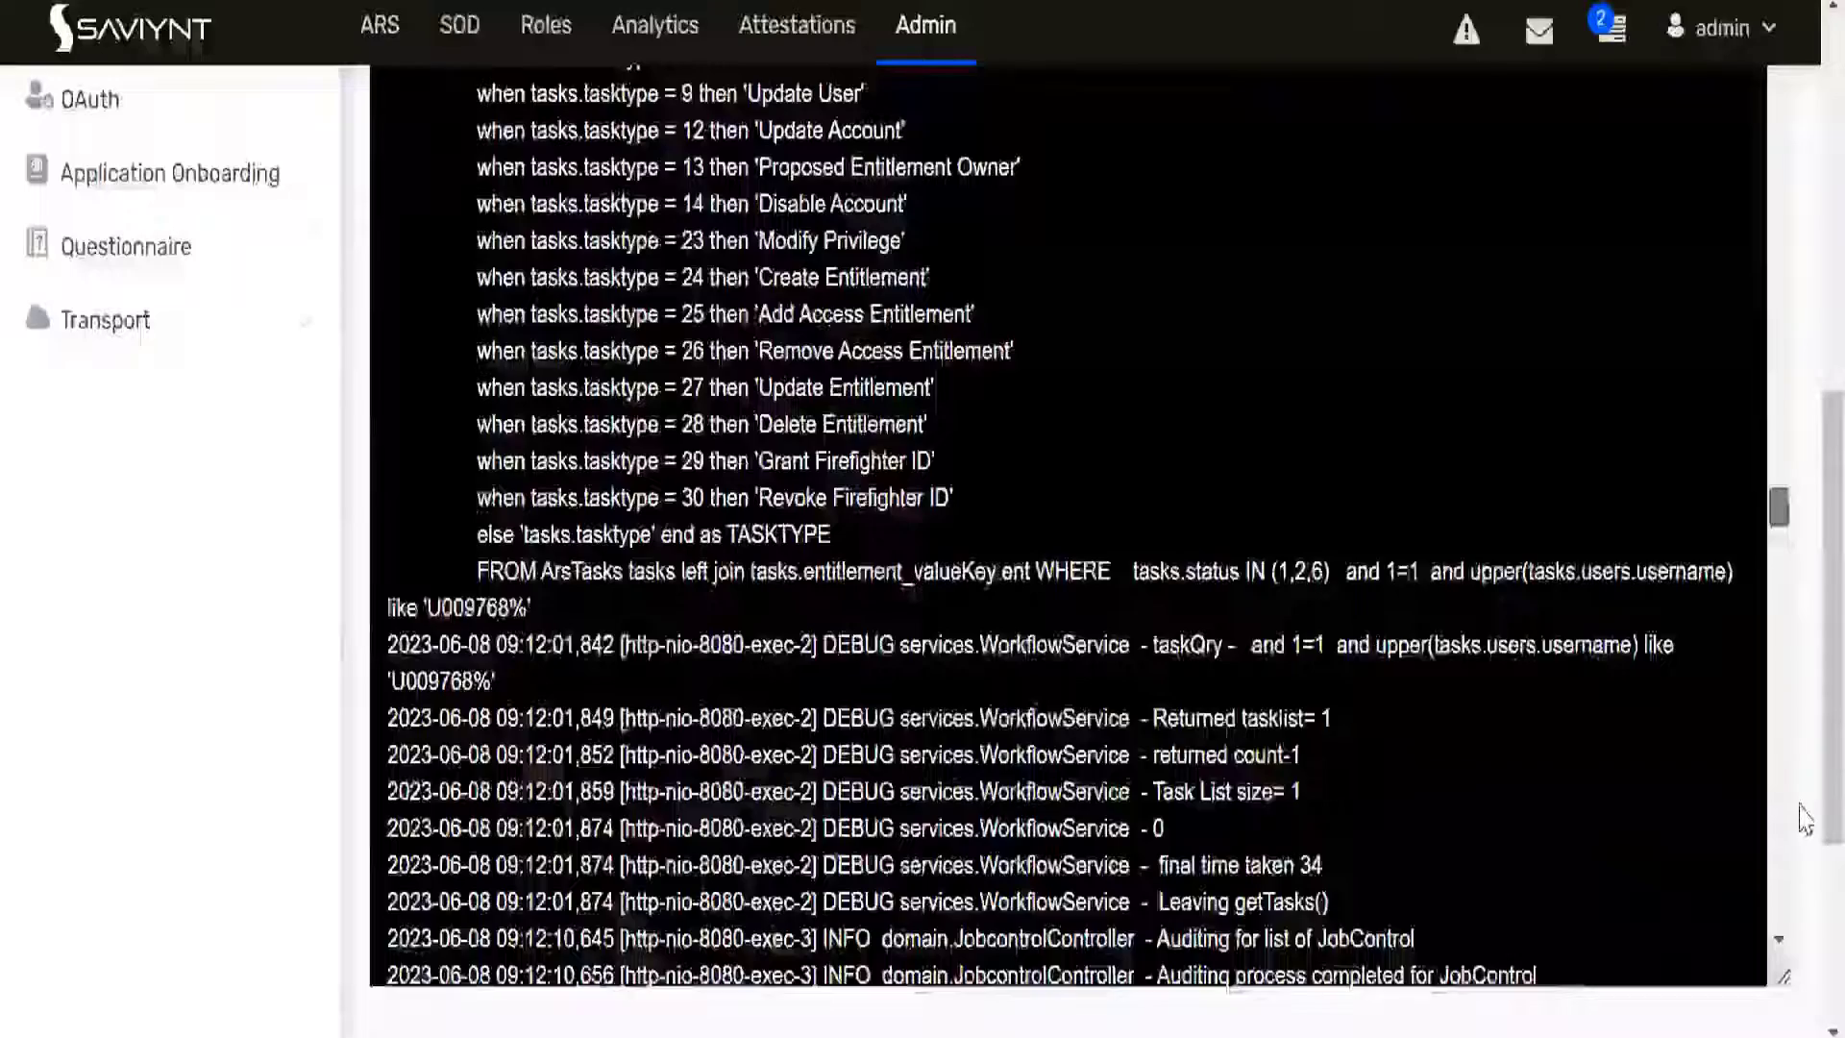
scroll(1804, 817, down, 8)
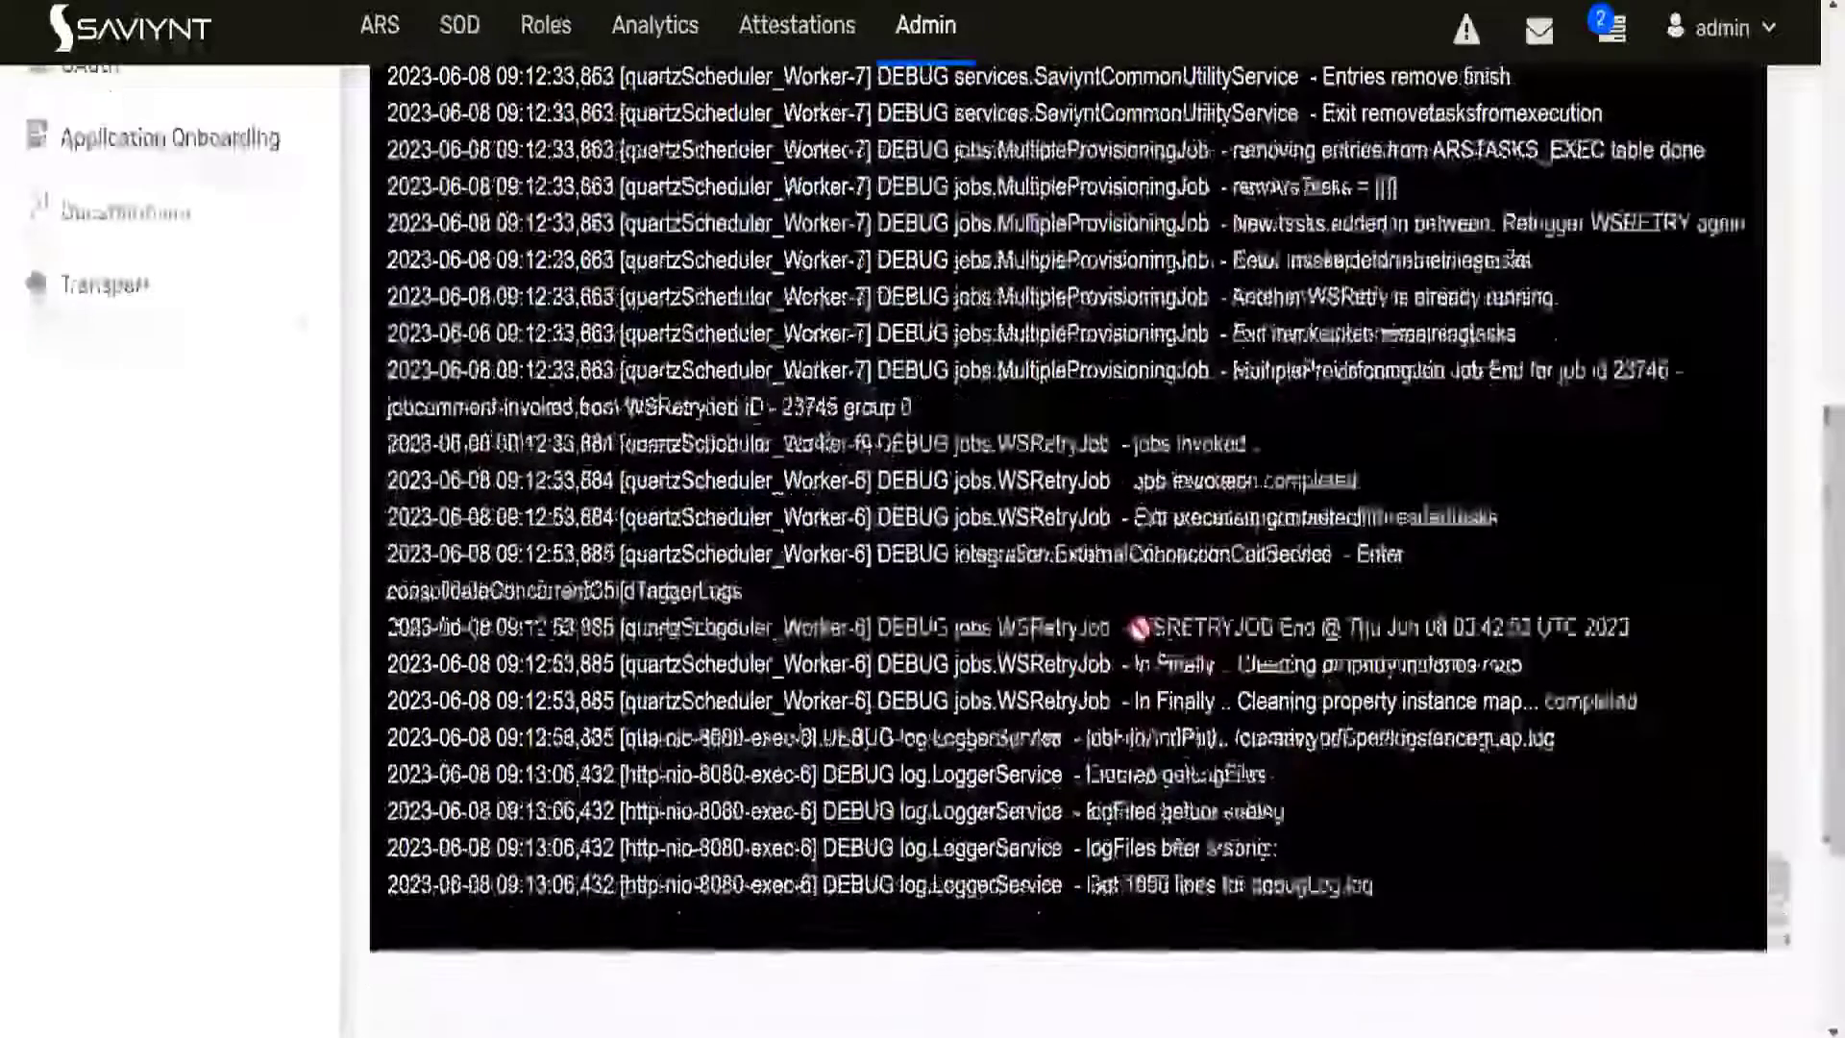
drag(1135, 627, 1401, 629)
- Trace the provisioning of task 945 backwards through the debug log and highlight the AD account-creation error entry
scroll(862, 572, up, 8)
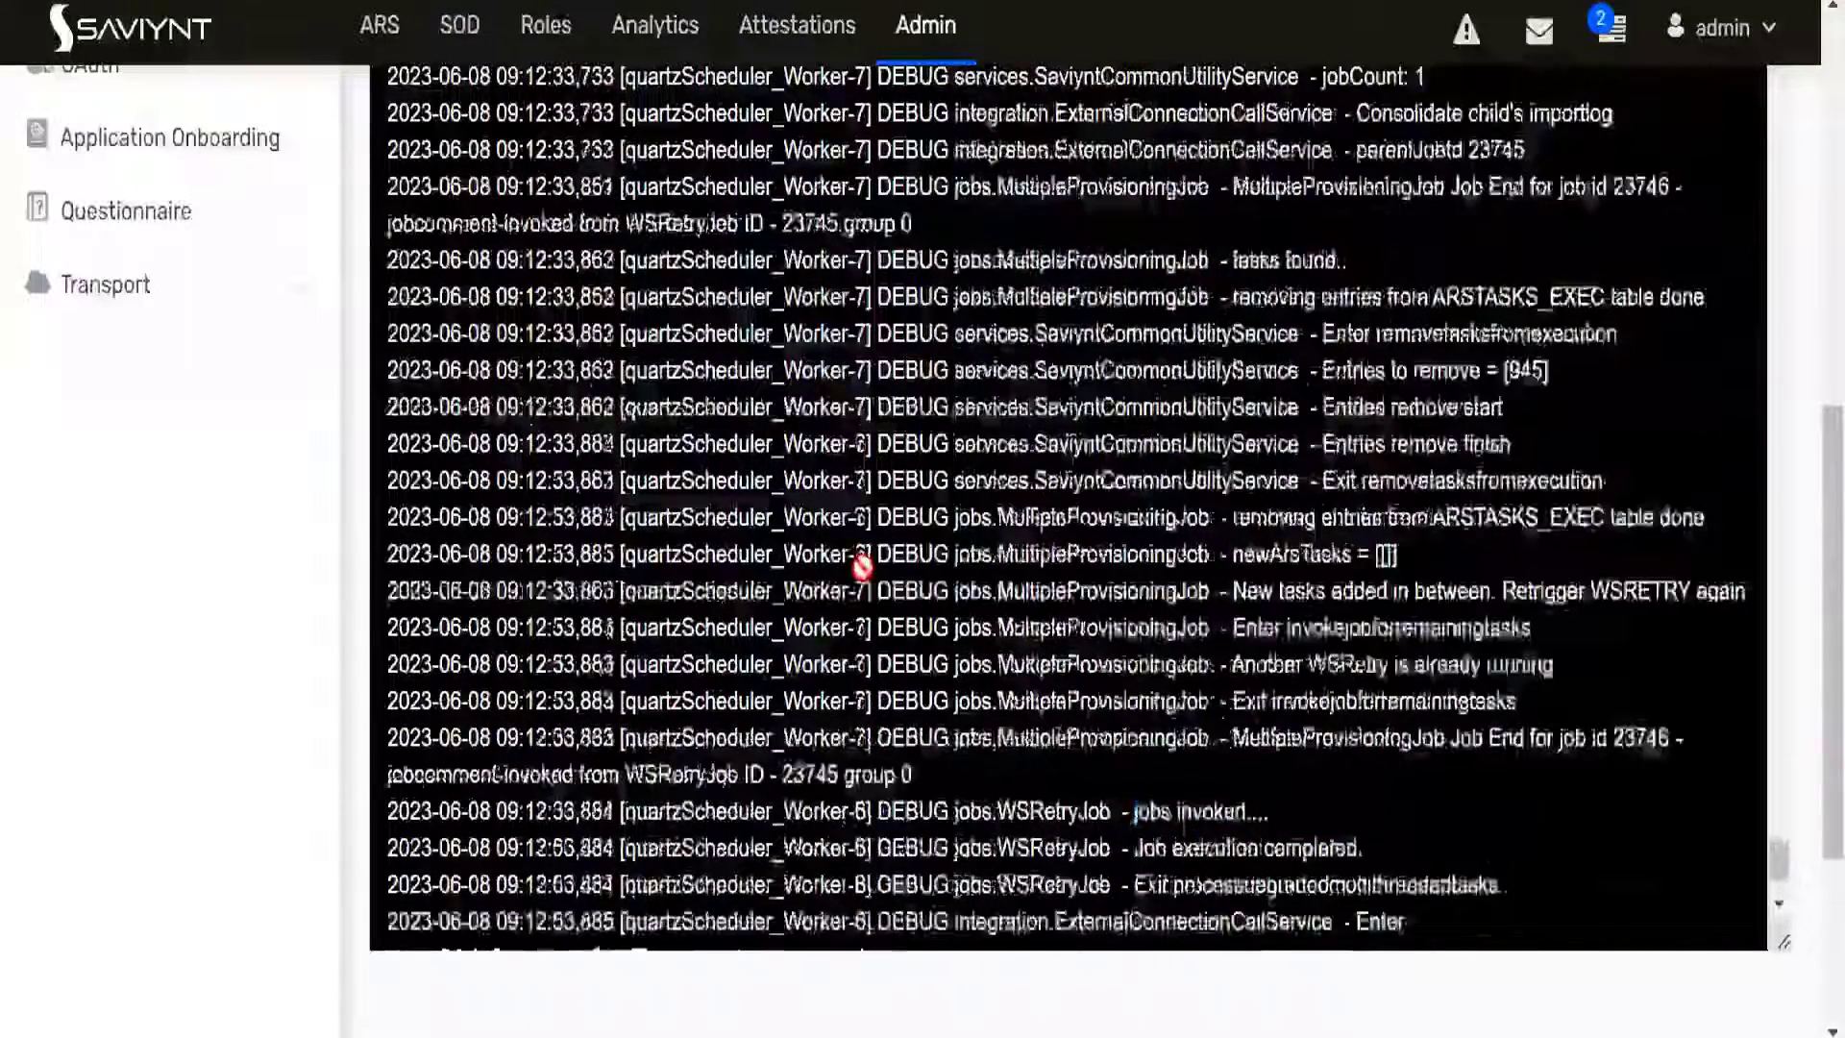
scroll(862, 562, up, 6)
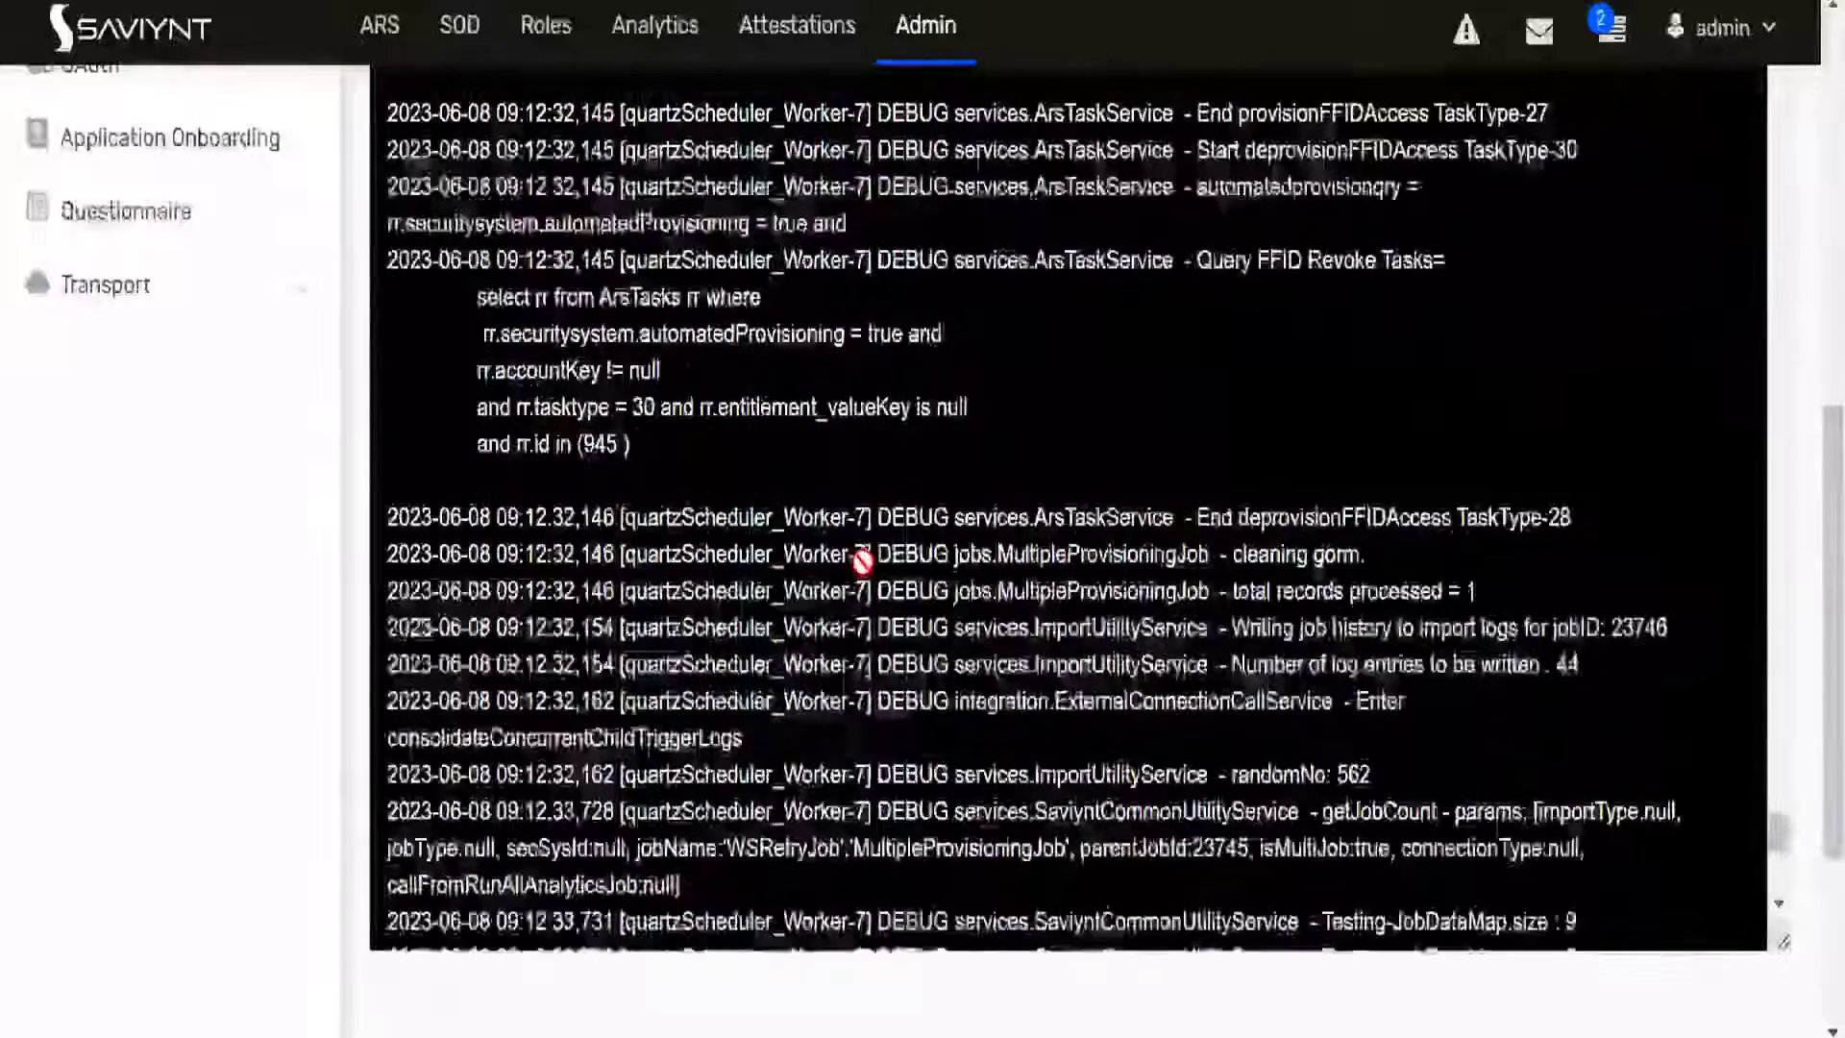
scroll(862, 562, up, 15)
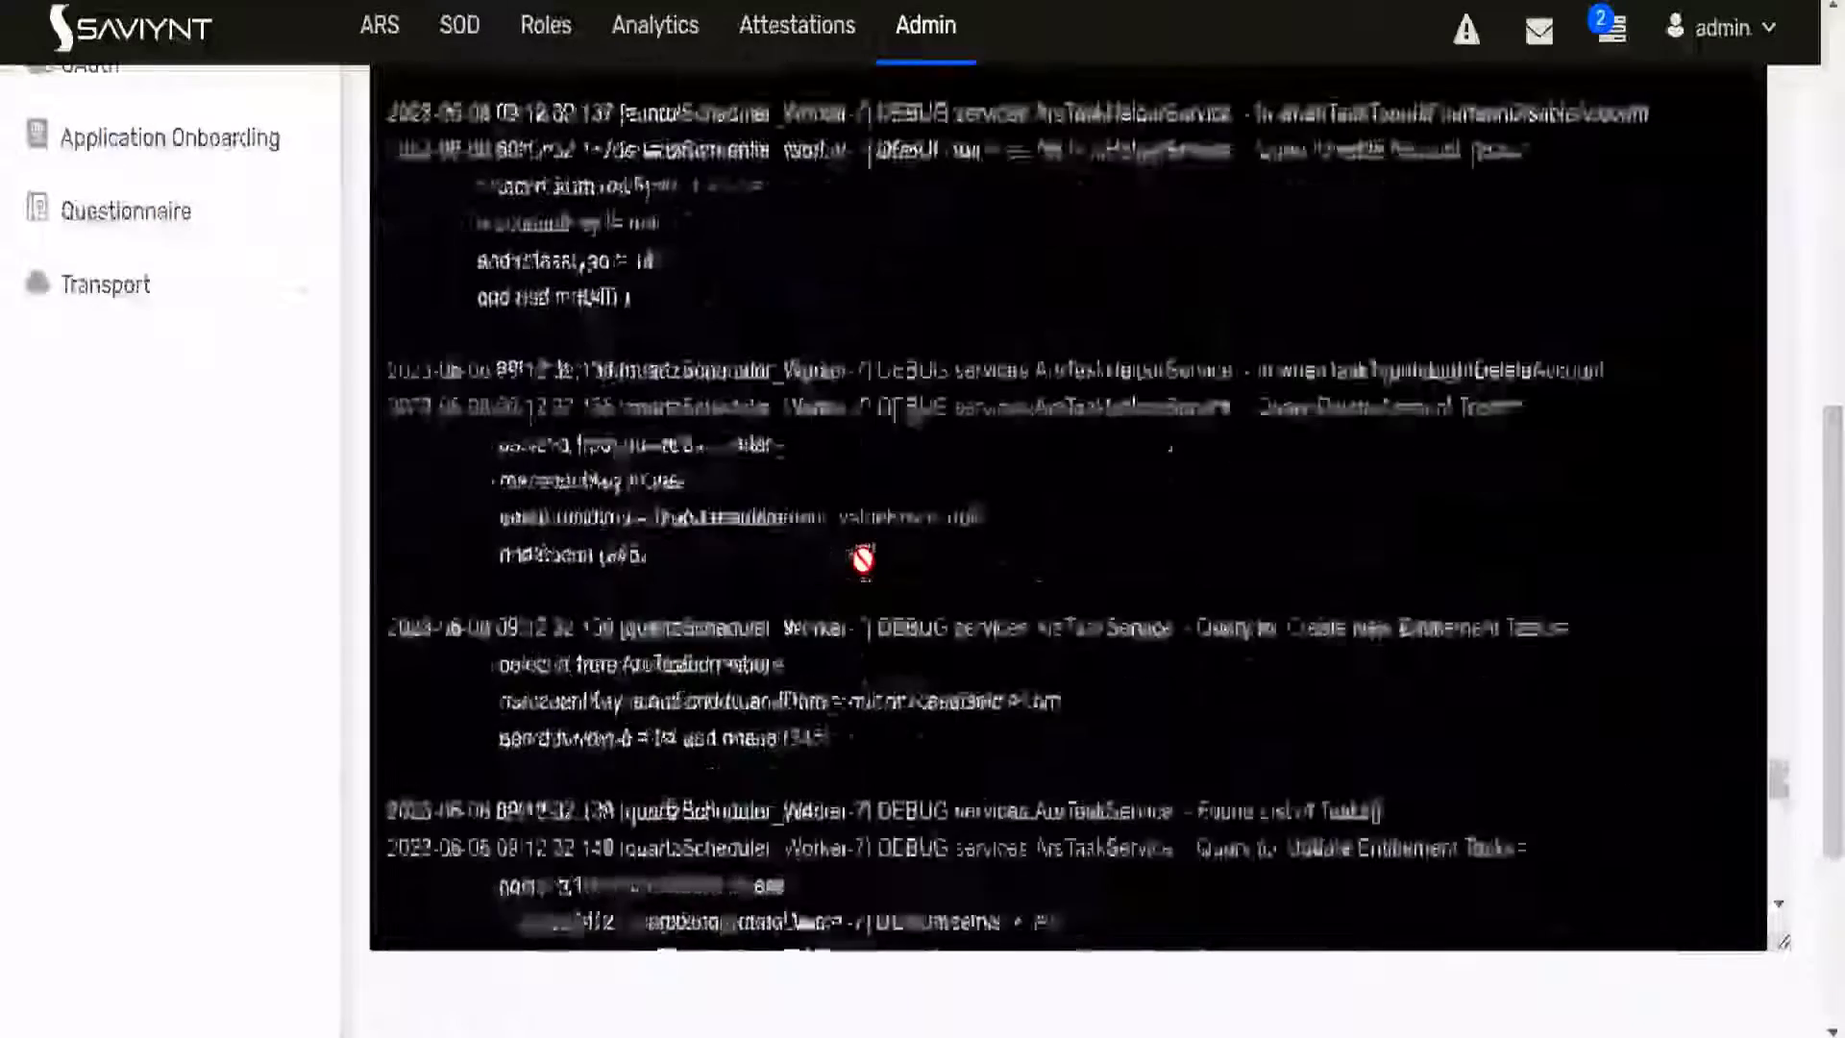
scroll(862, 559, up, 8)
scroll(861, 560, up, 10)
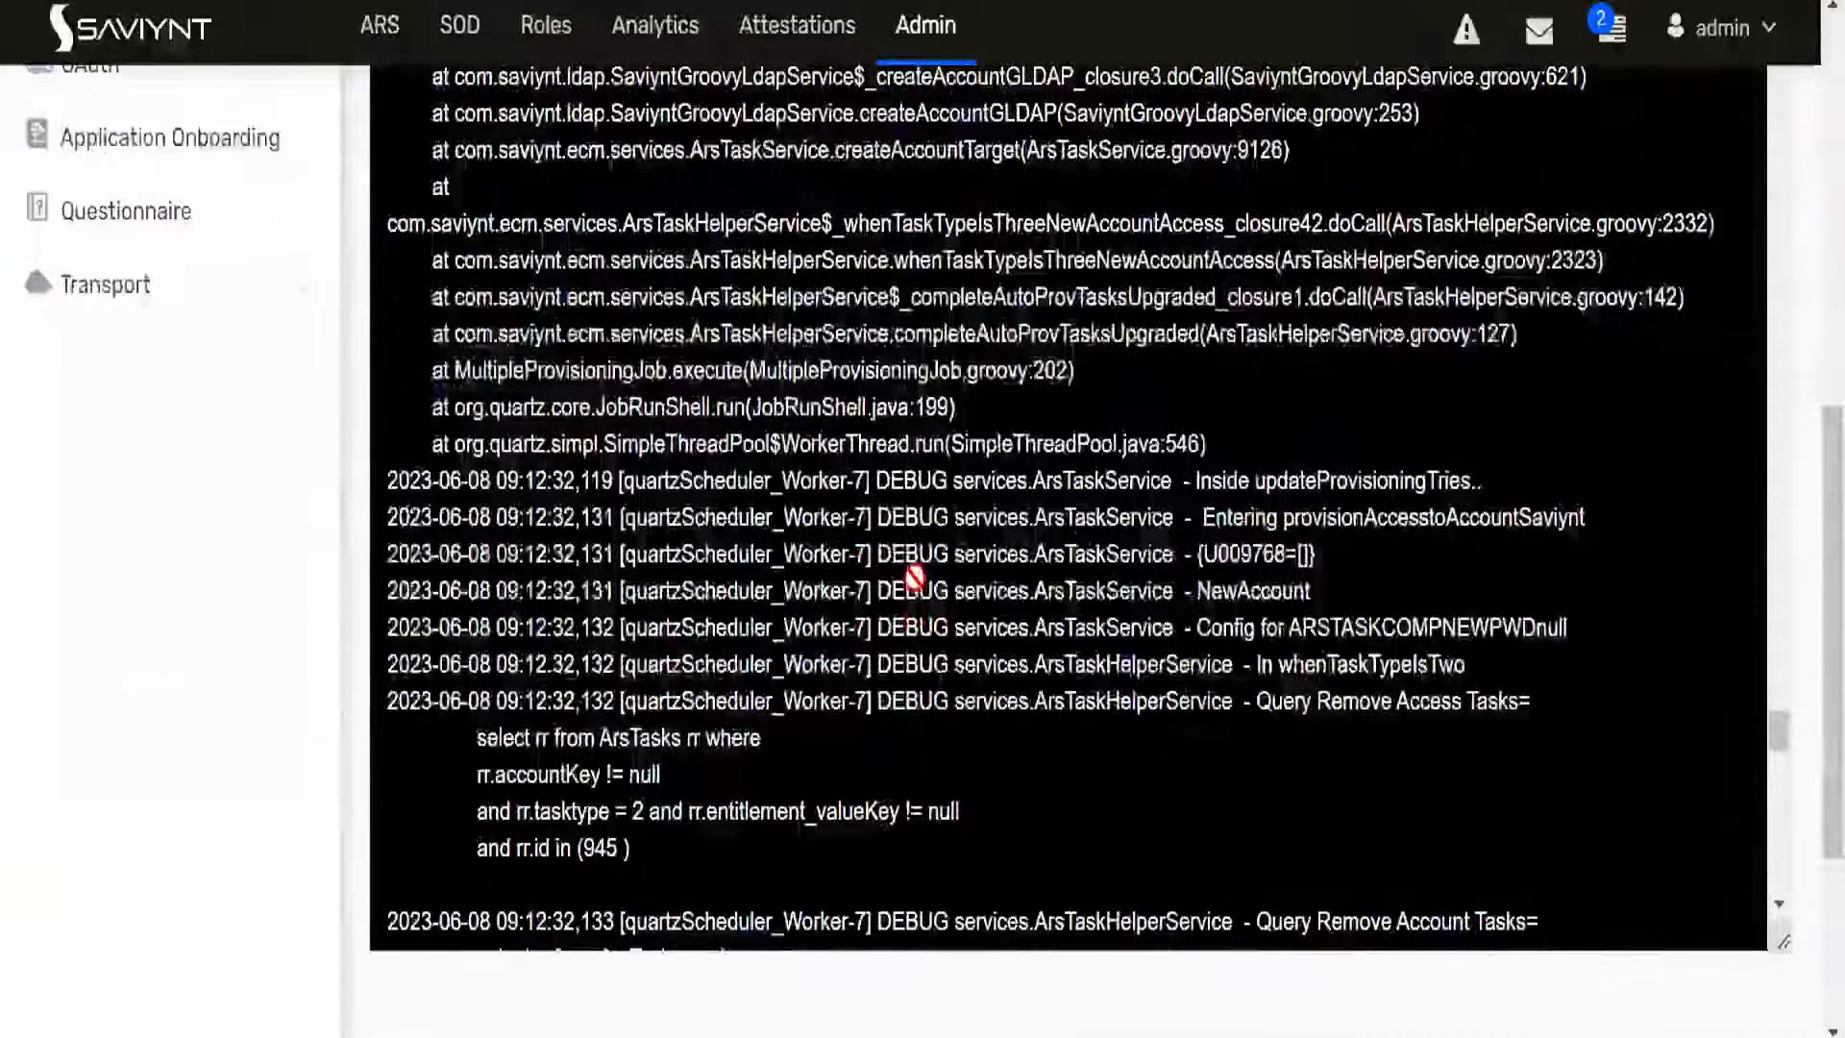
scroll(900, 592, up, 3)
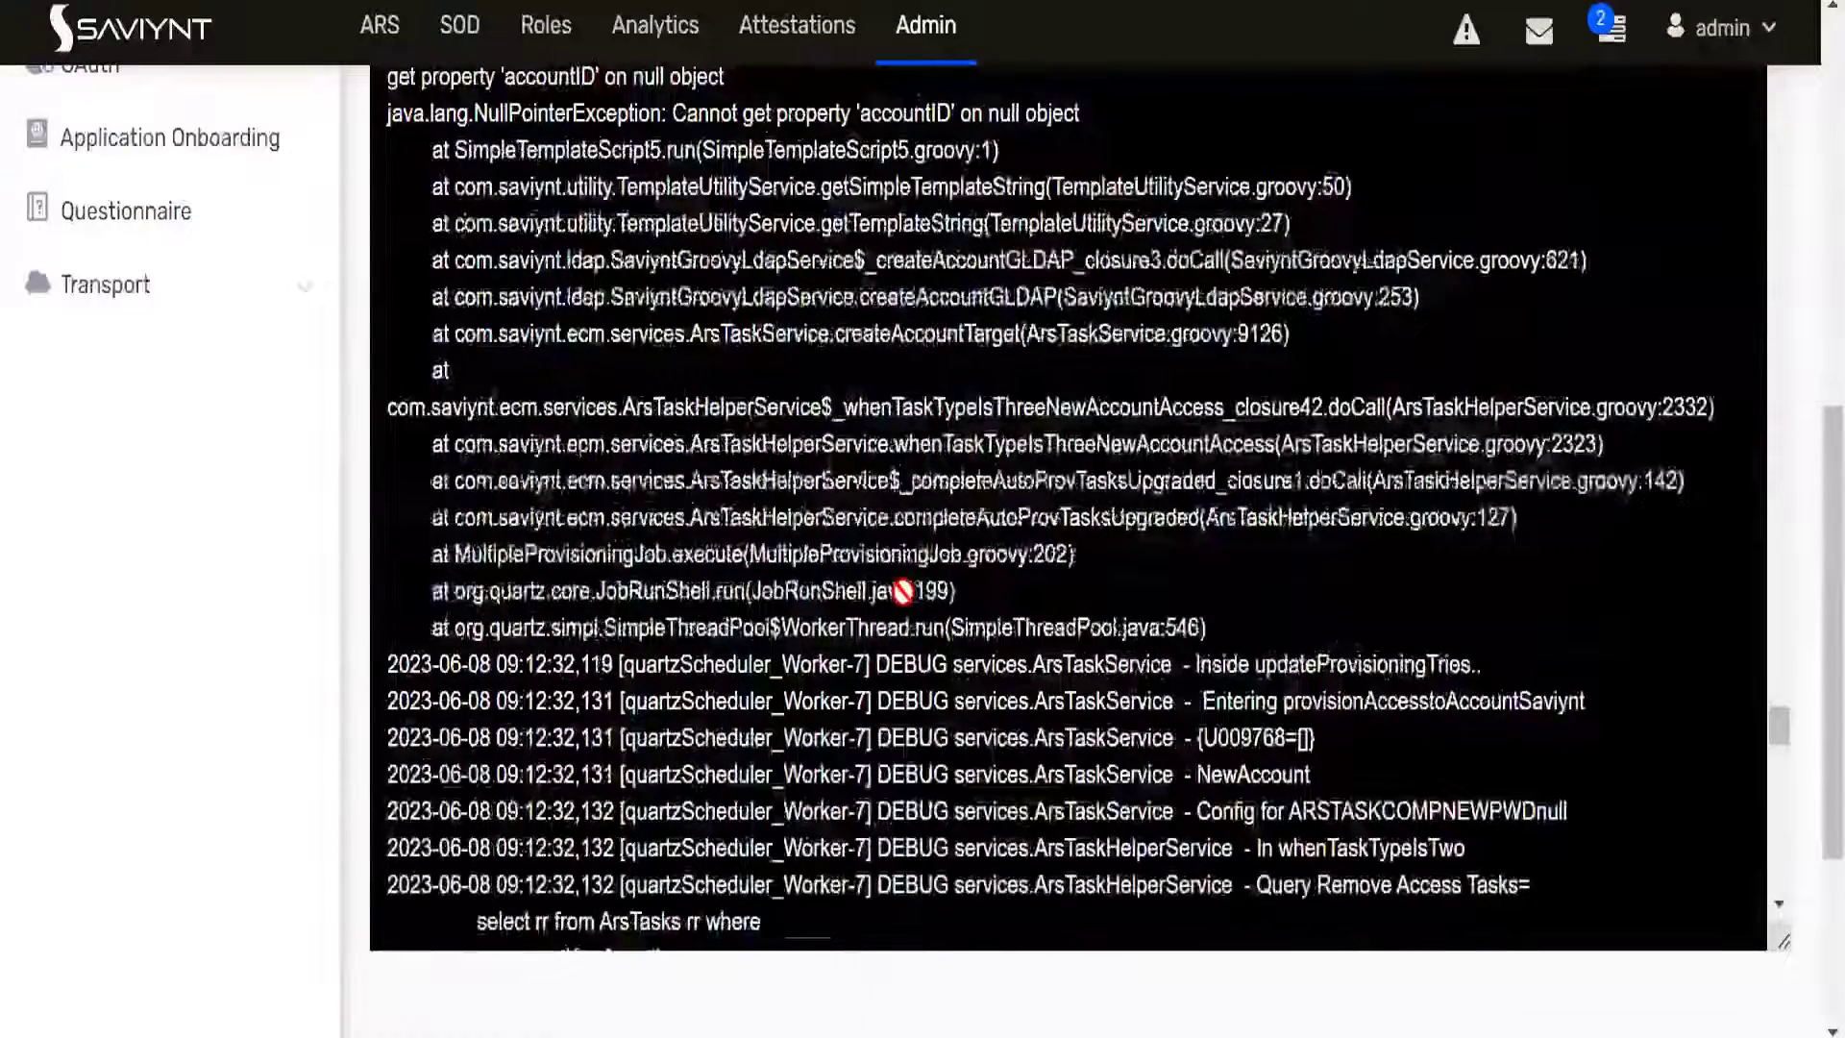
scroll(904, 591, up, 3)
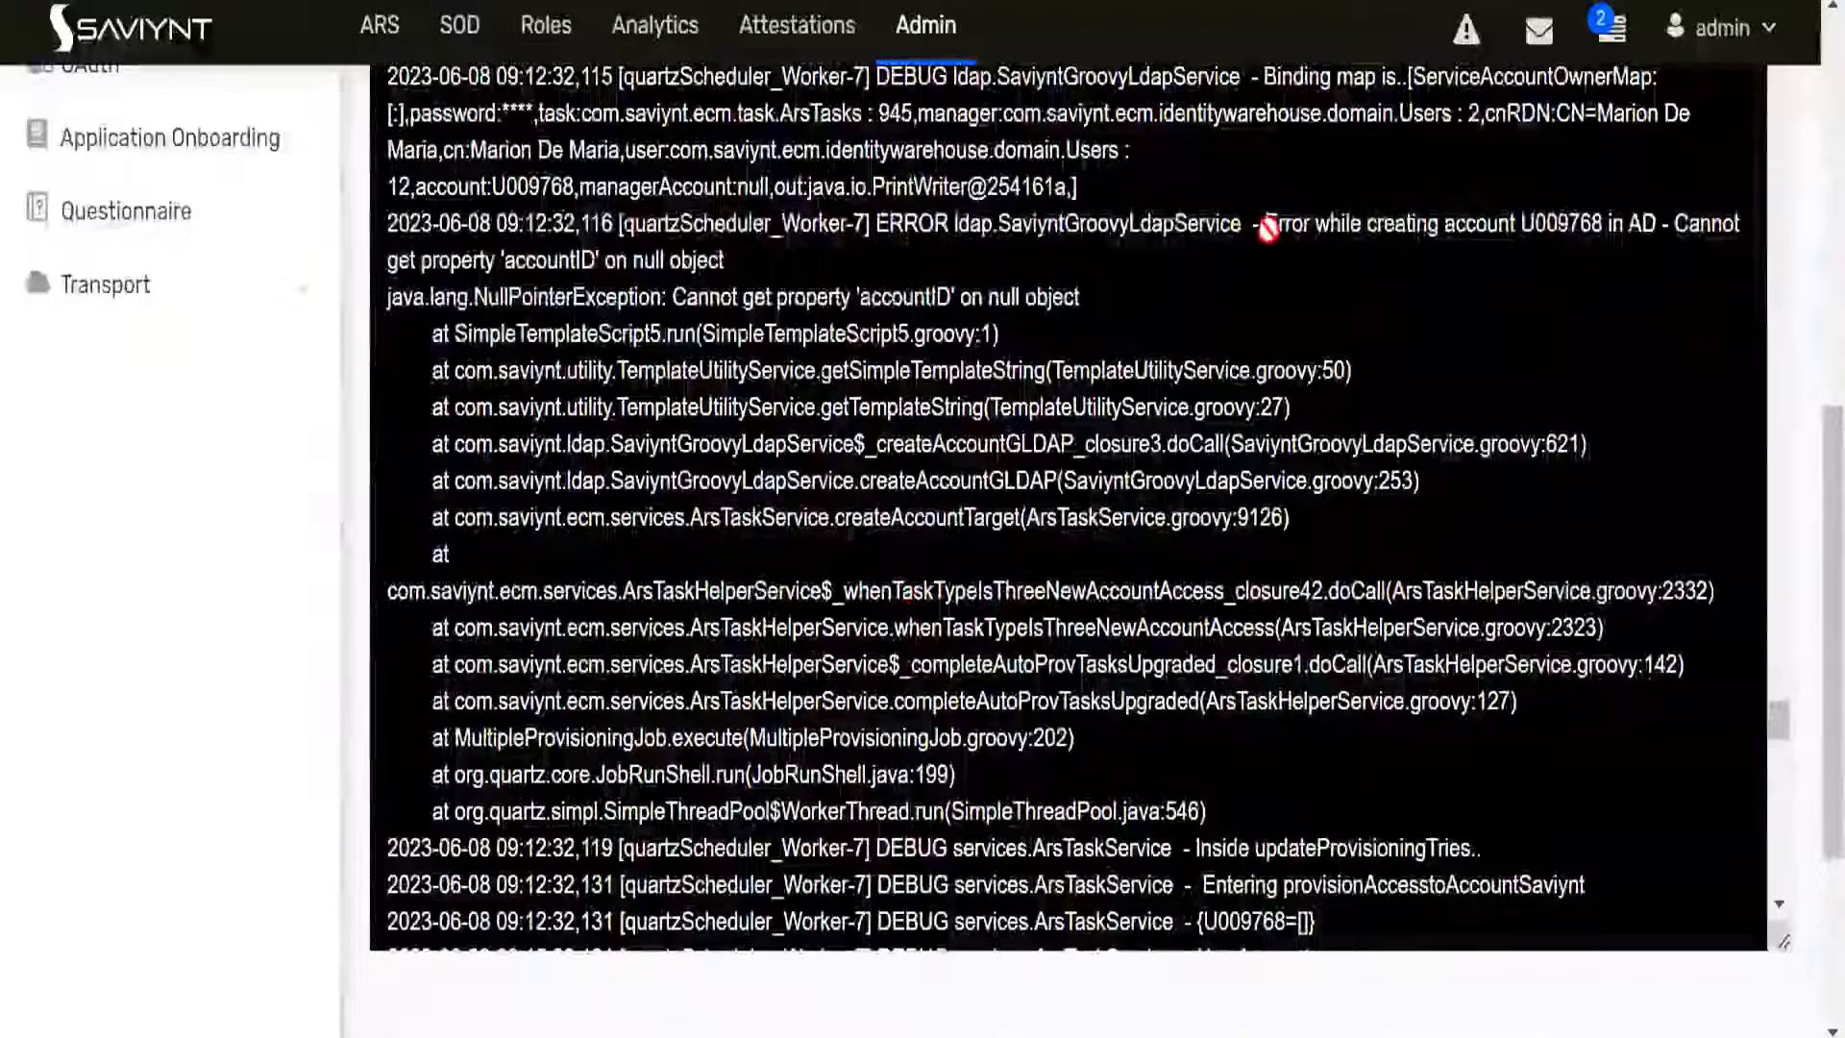
drag(1266, 225, 1355, 375)
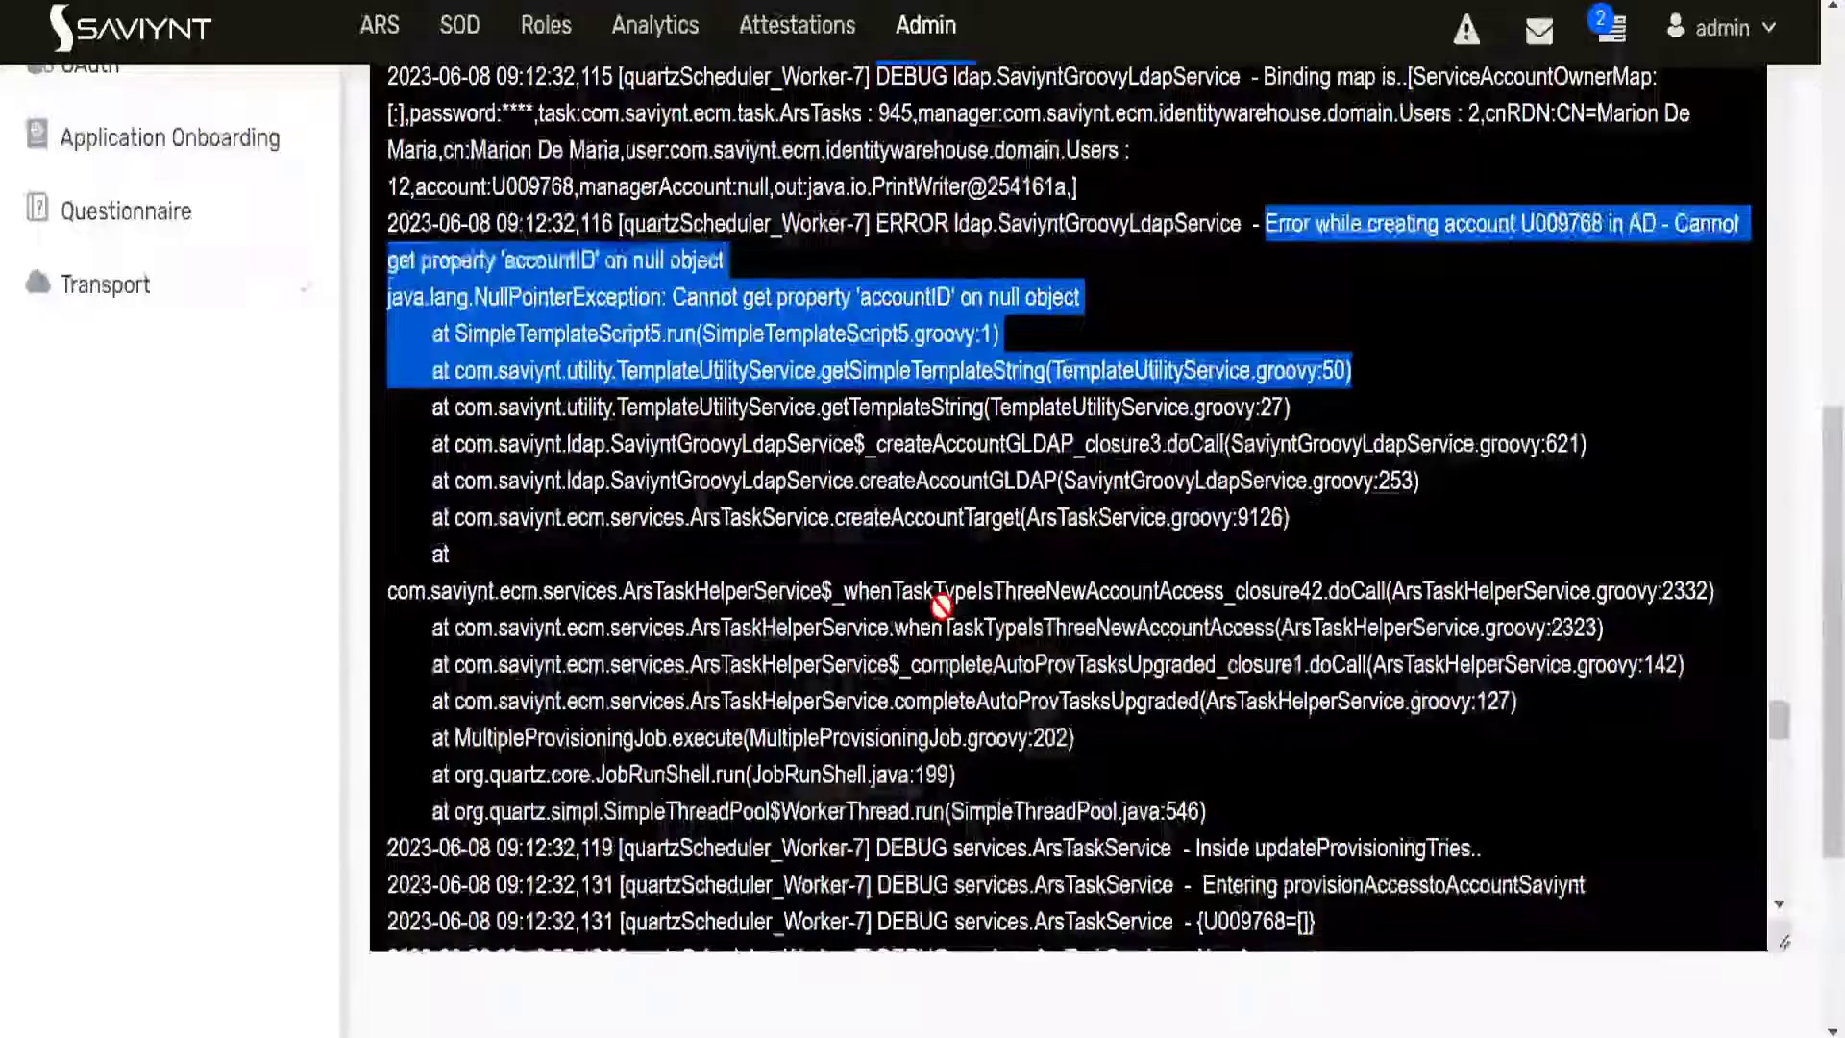
- Examine the debug log entries that precede the AD account-creation error
scroll(940, 606, up, 4)
scroll(940, 606, up, 5)
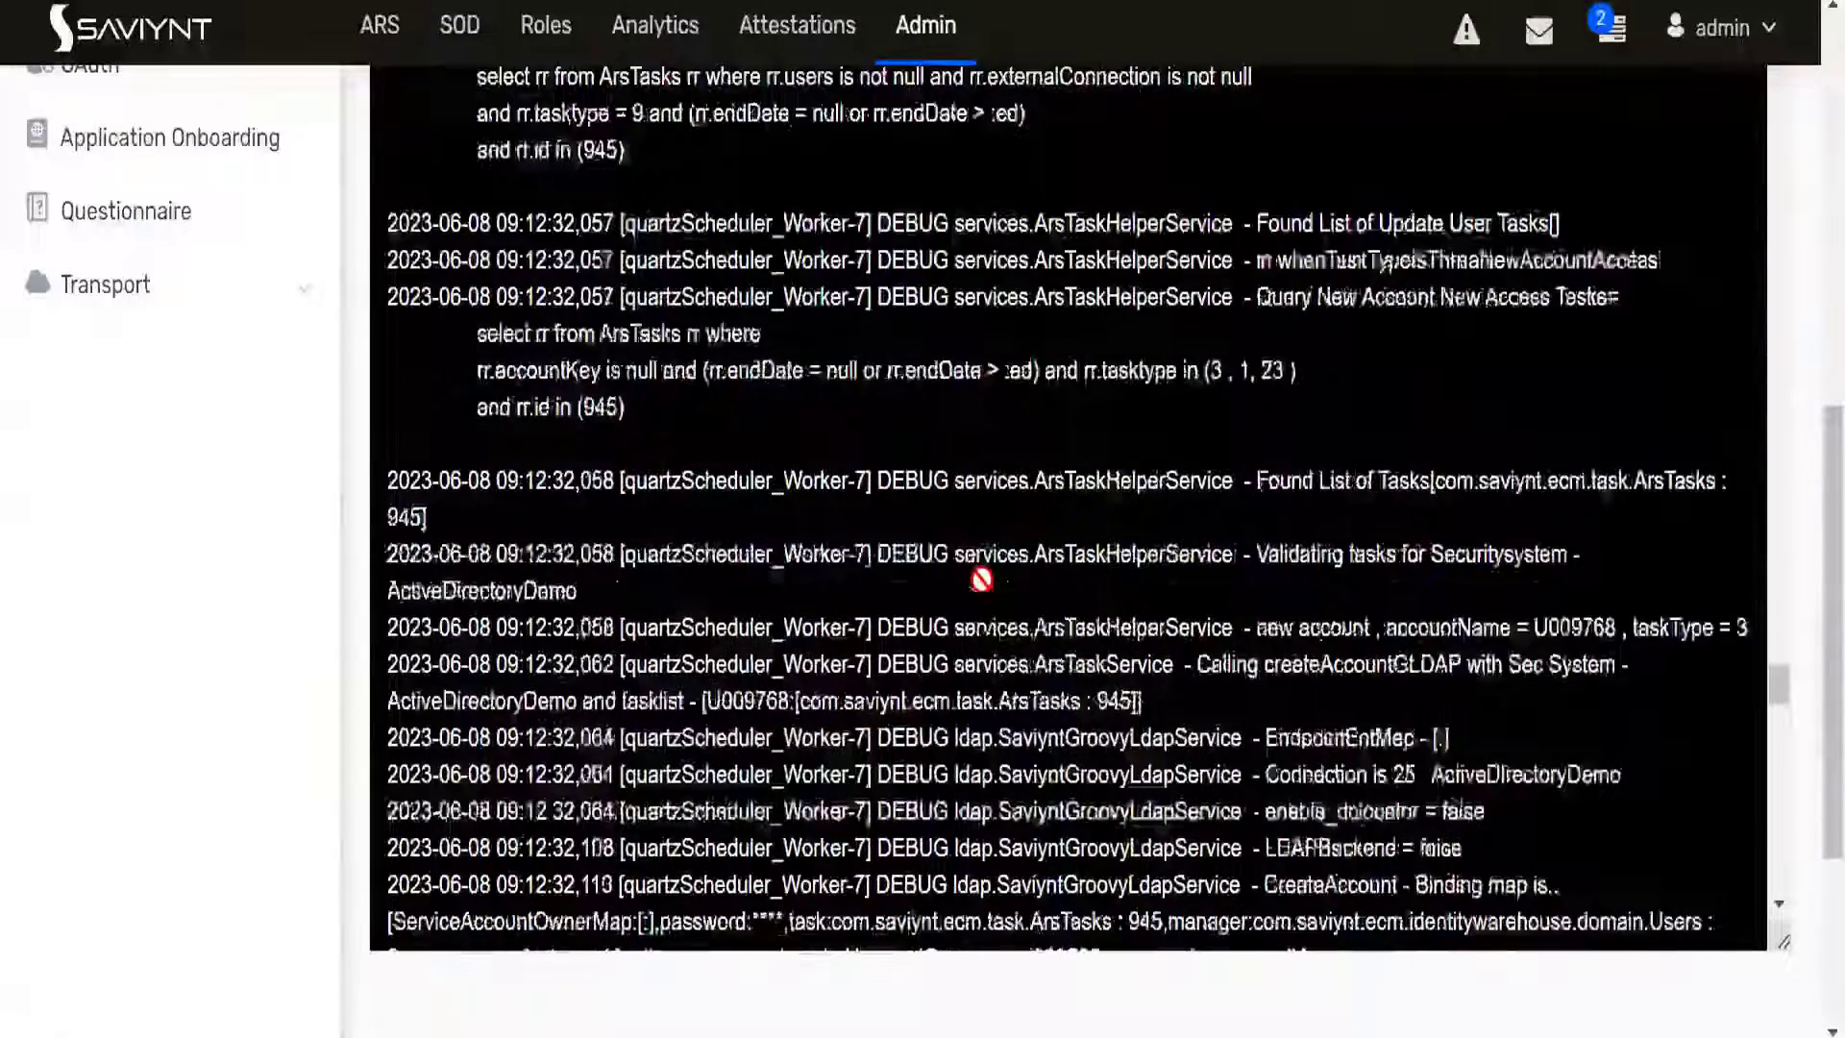
scroll(981, 579, up, 4)
scroll(981, 579, up, 10)
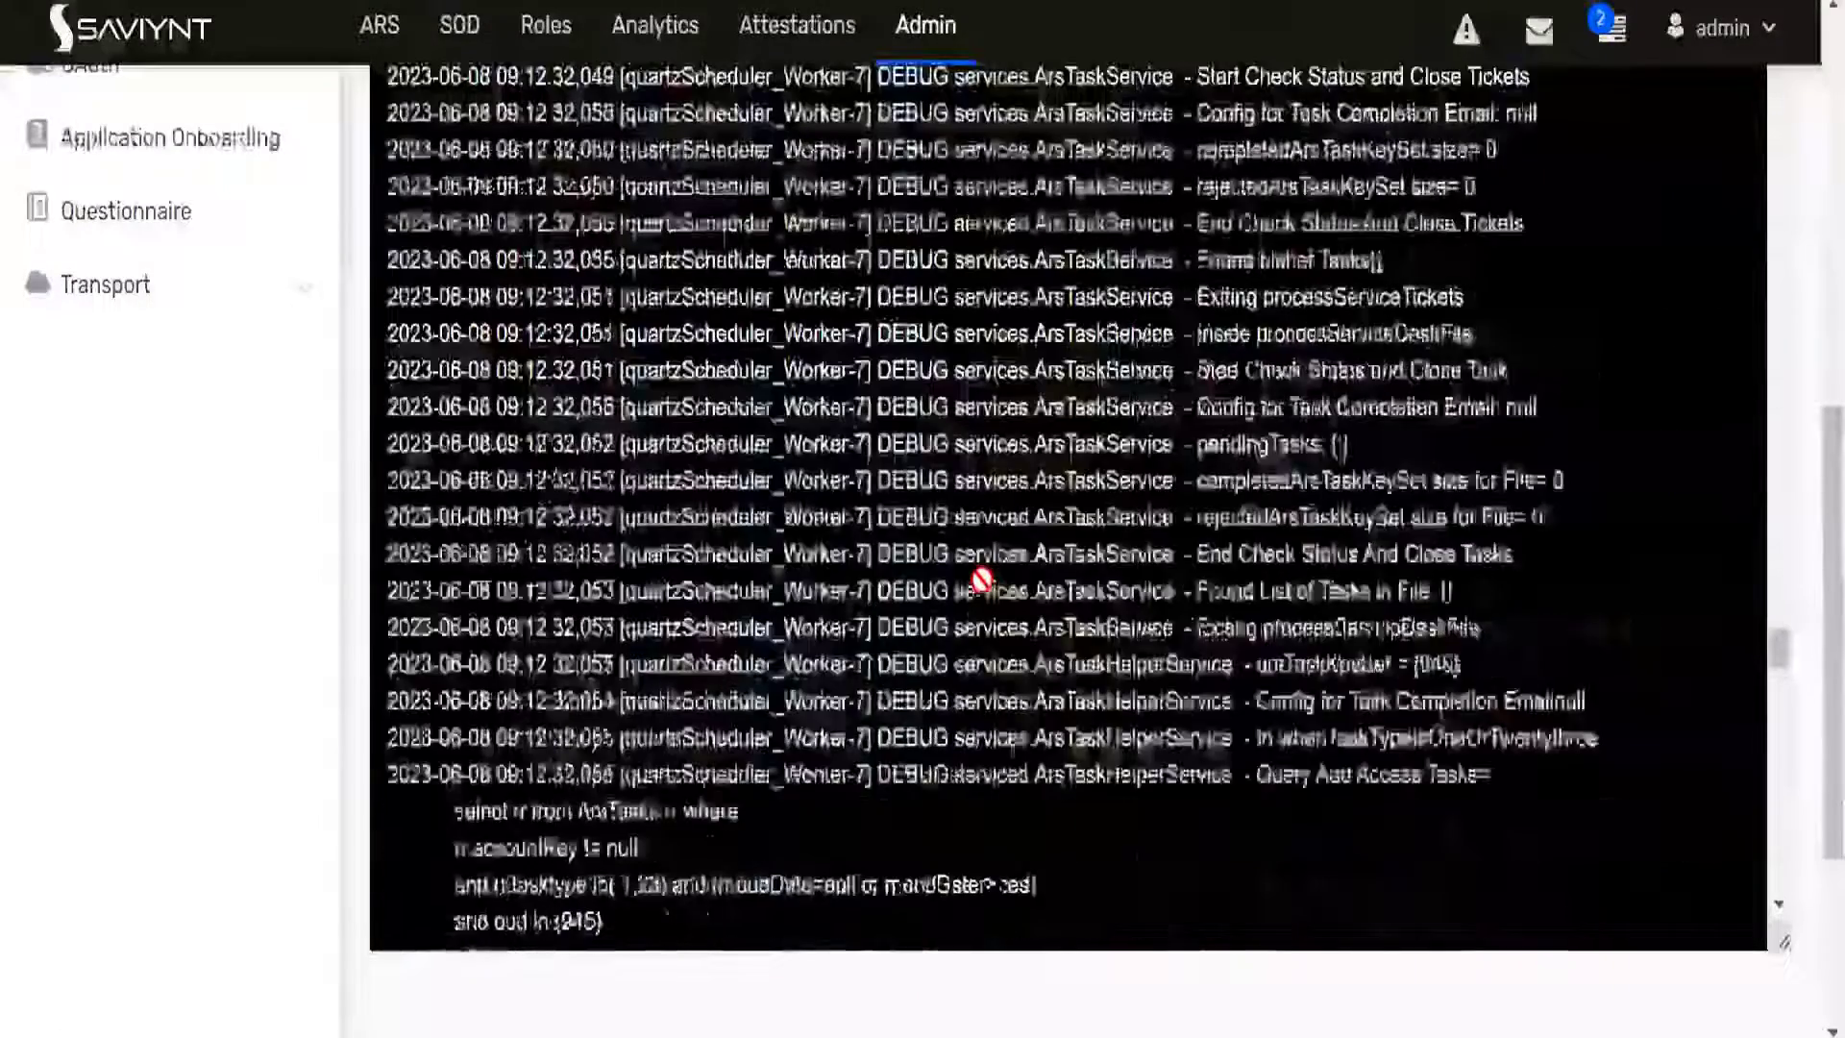
scroll(981, 579, up, 4)
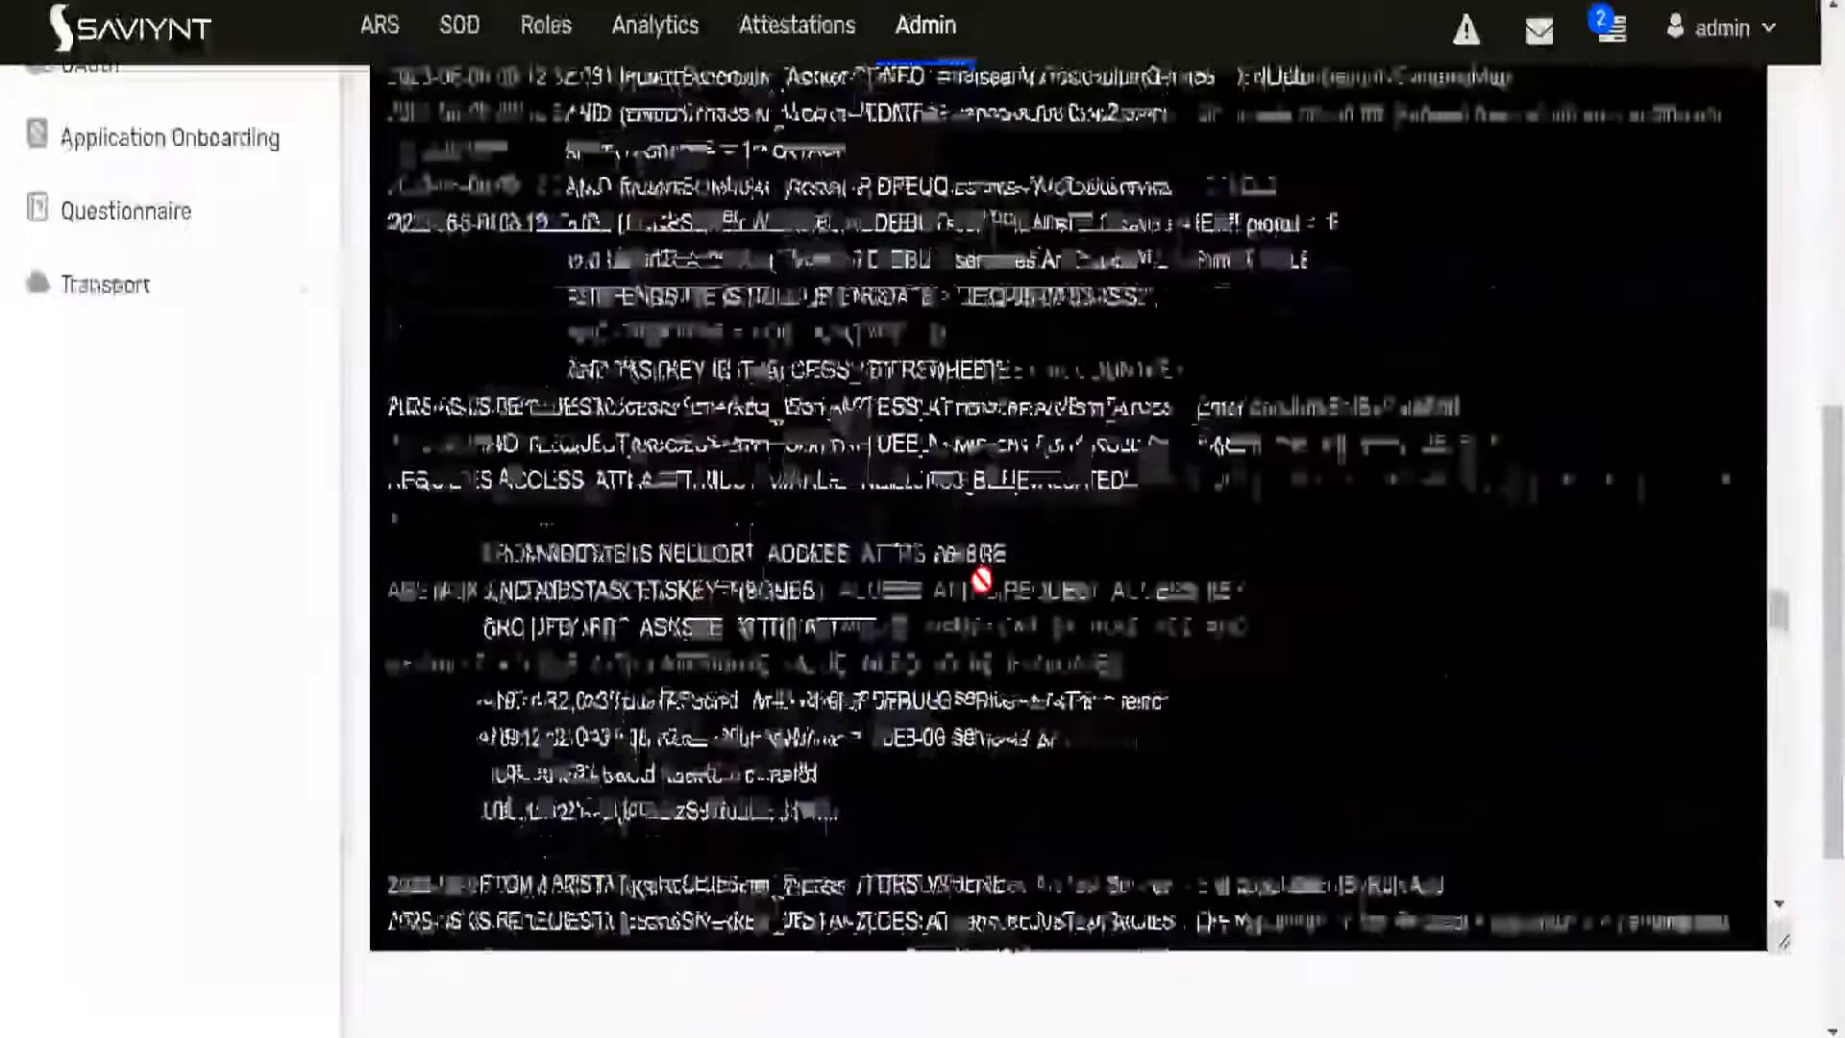